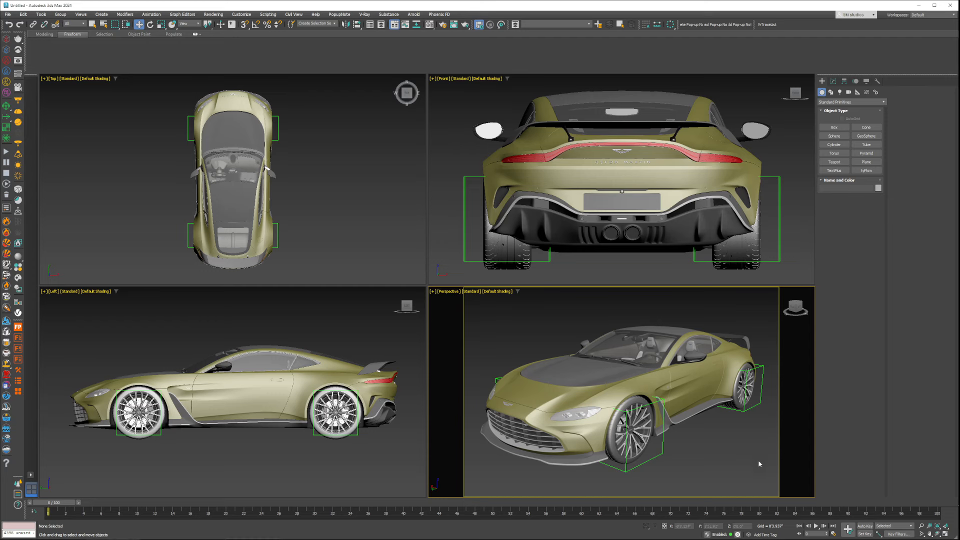
# Open the render setup and set the production renderer to V-Ray 7 Hotfix 1
pyautogui.press('F10')
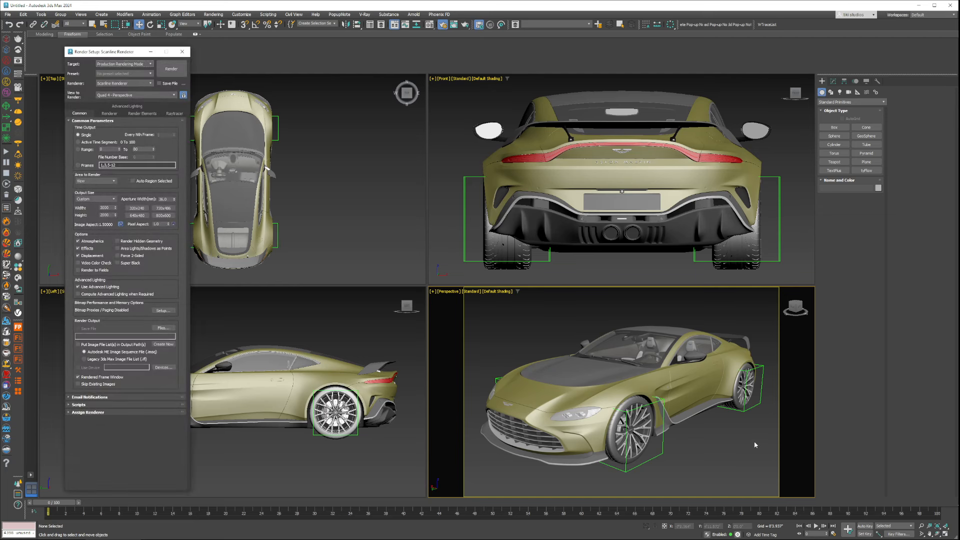
pyautogui.moveTo(120, 55); pyautogui.dragTo(316, 54)
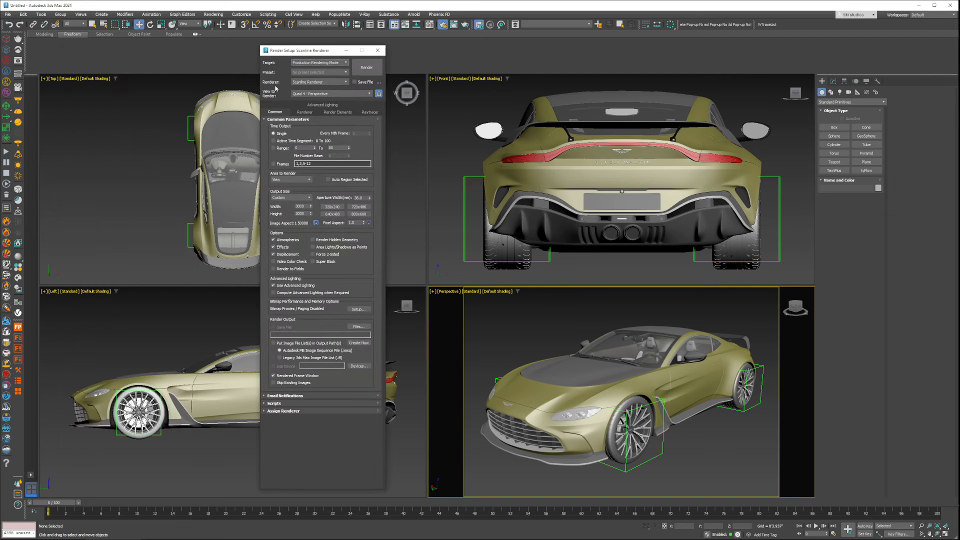
pyautogui.click(306, 83)
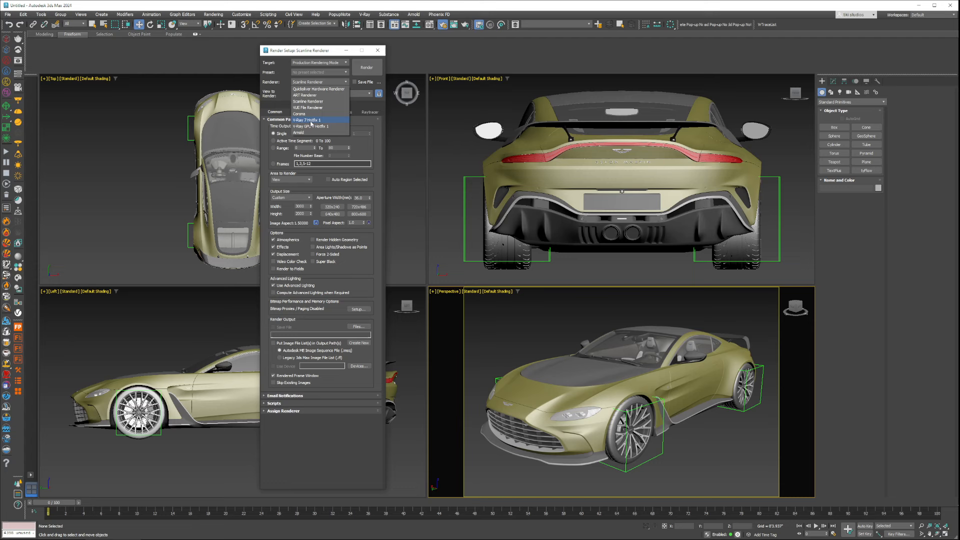
pyautogui.click(311, 120)
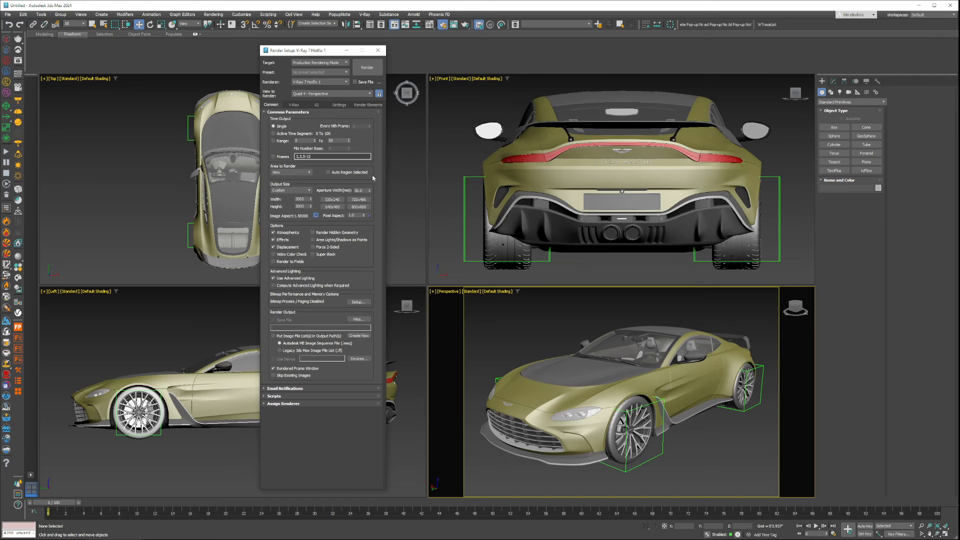
# Switch V-Ray's image sampler type to Bucket
pyautogui.click(295, 105)
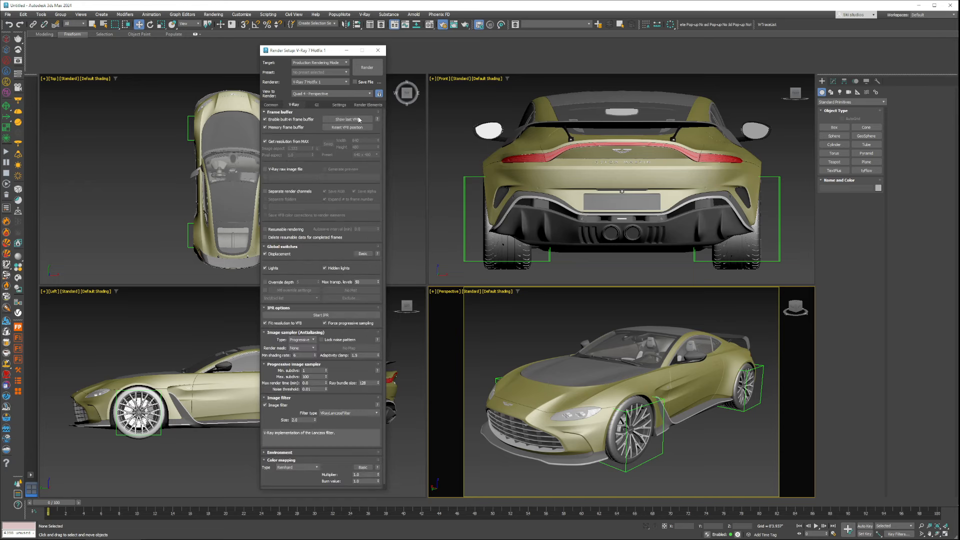
pyautogui.click(302, 340)
pyautogui.click(300, 346)
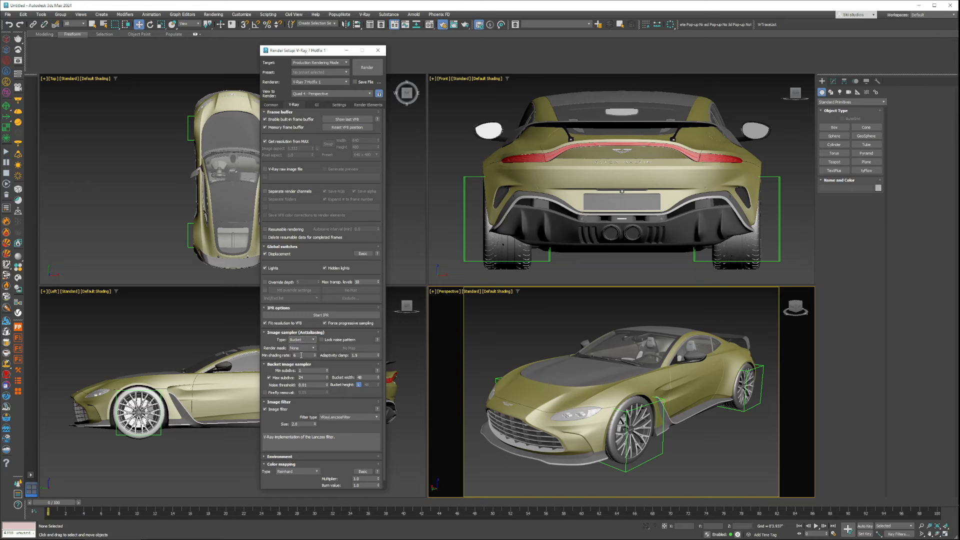
# Set the min shading rate to 1, max subdivs to 4 and noise threshold to 0.1, and lock the noise pattern
pyautogui.moveTo(301, 355)
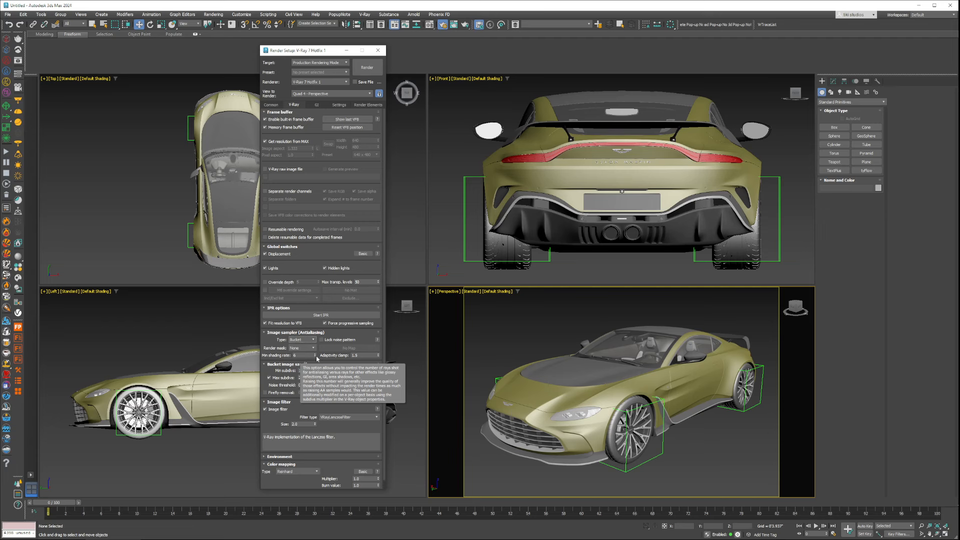
pyautogui.click(299, 355)
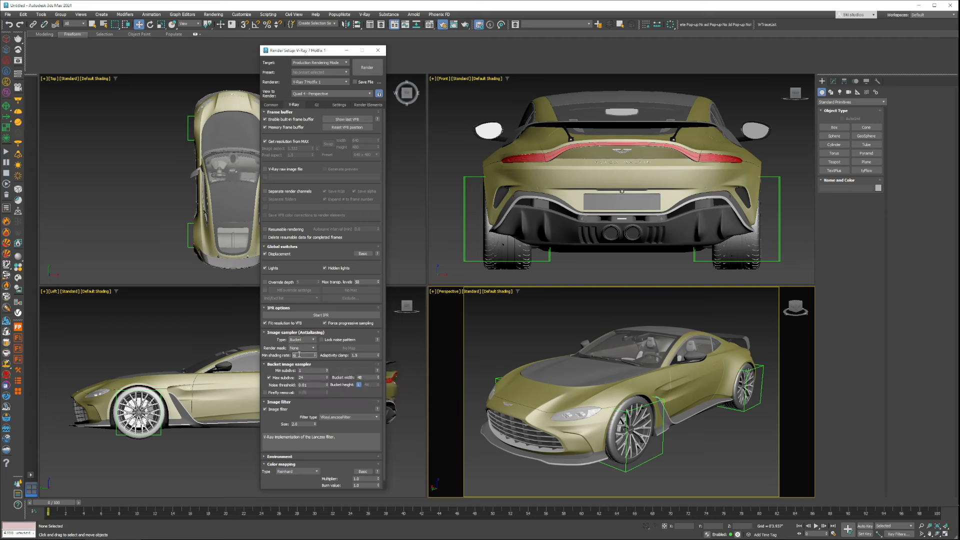
pyautogui.write('1')
pyautogui.click(311, 379)
pyautogui.click(314, 385)
pyautogui.click(343, 341)
# Try another light cache preset in the global illumination settings and restore the Still preset
pyautogui.click(318, 106)
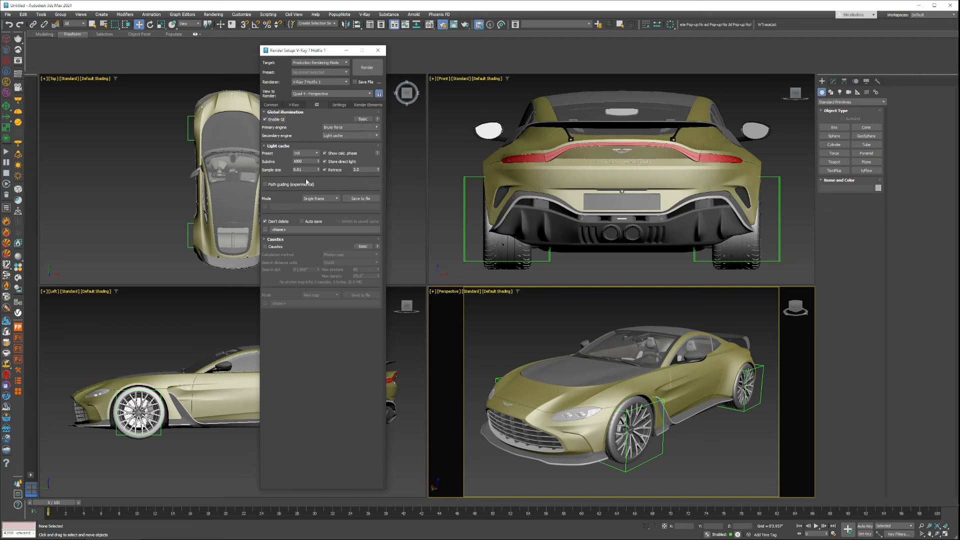
pyautogui.click(306, 153)
pyautogui.click(310, 167)
pyautogui.click(310, 153)
pyautogui.click(306, 160)
# Set the render output size to the HDTV (video) preset at 1920 x 1080
pyautogui.click(295, 105)
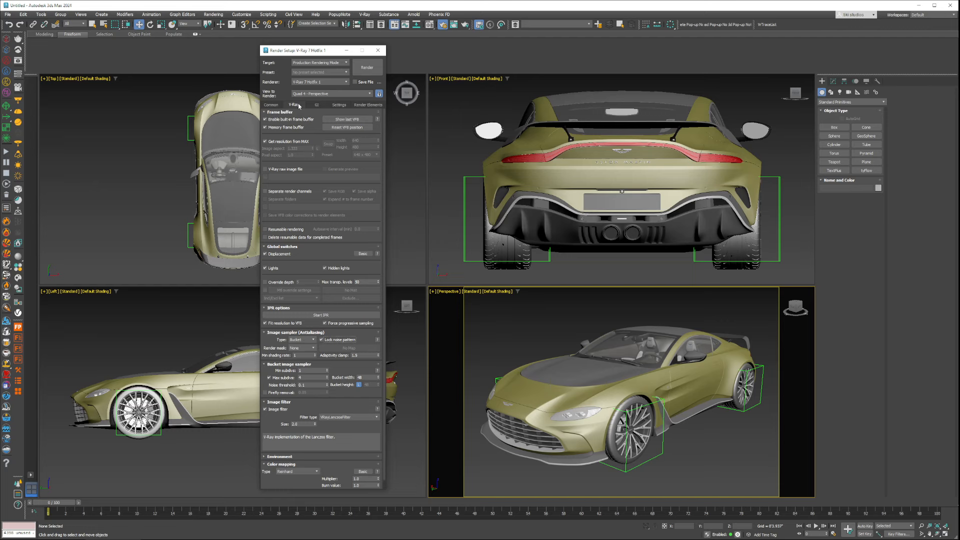
pyautogui.click(272, 105)
pyautogui.click(290, 190)
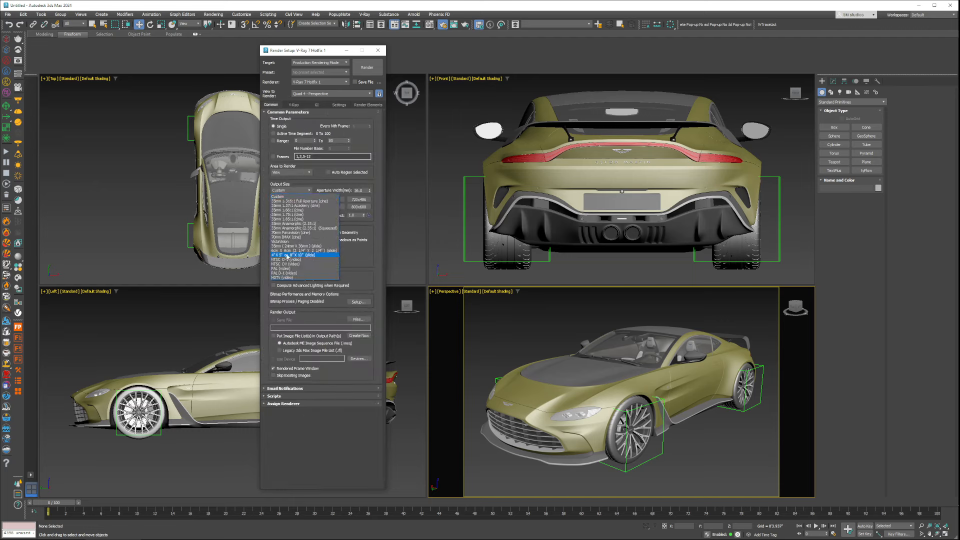
pyautogui.click(287, 278)
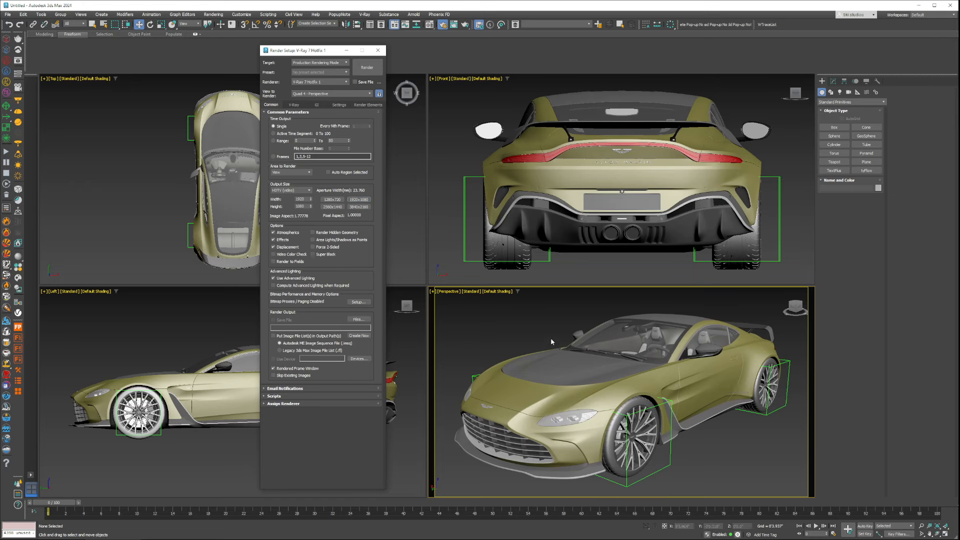
# Set the bucket sampler's max subdivs to 8 and noise threshold to 0.008
pyautogui.click(295, 105)
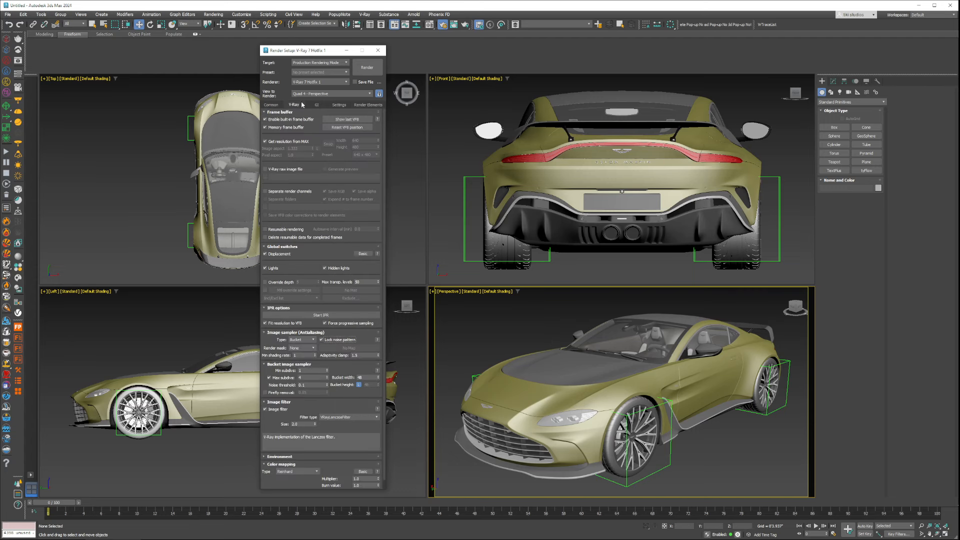
pyautogui.click(310, 371)
pyautogui.click(311, 380)
pyautogui.write('8')
pyautogui.click(307, 385)
pyautogui.write('.008')
# Set the bucket sampler's max subdivs to 4 and noise threshold to 0.1, and close the render setup
pyautogui.click(299, 355)
pyautogui.click(311, 377)
pyautogui.doubleClick(311, 378)
pyautogui.write('4')
pyautogui.press('Tab')
pyautogui.write('0.1')
pyautogui.press('Return')
pyautogui.click(378, 50)
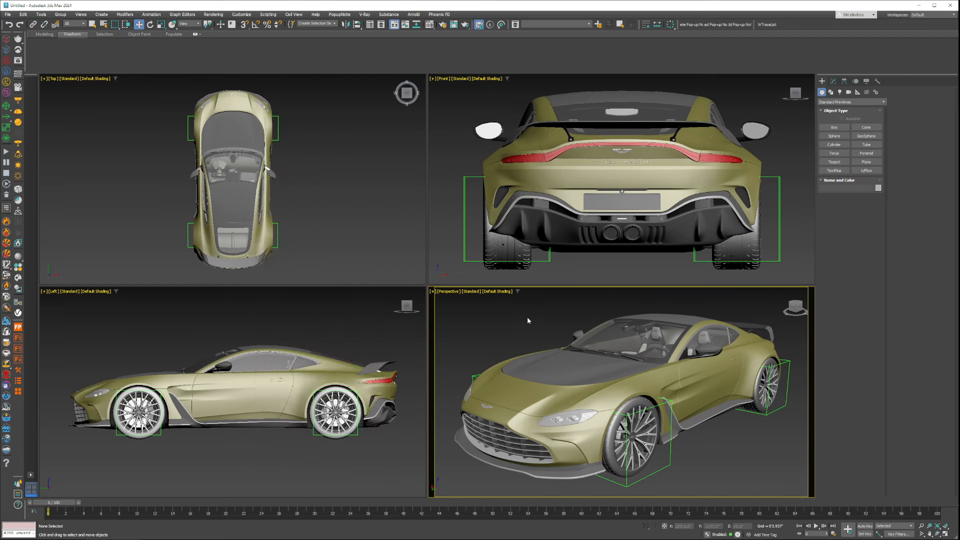
# Check the perspective viewport's quad menu for the V-Ray VFB command and open the quad menu customization
pyautogui.rightClick(475, 312)
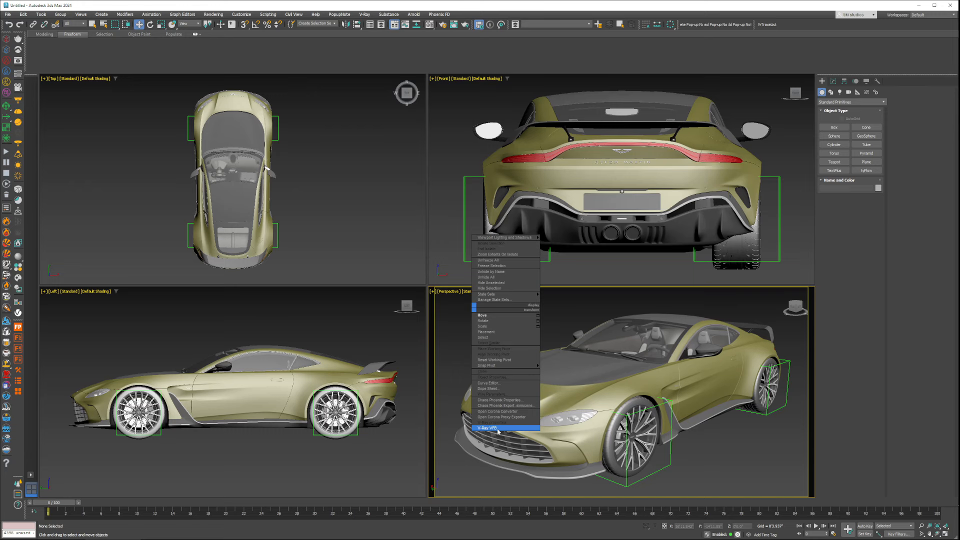
pyautogui.click(243, 14)
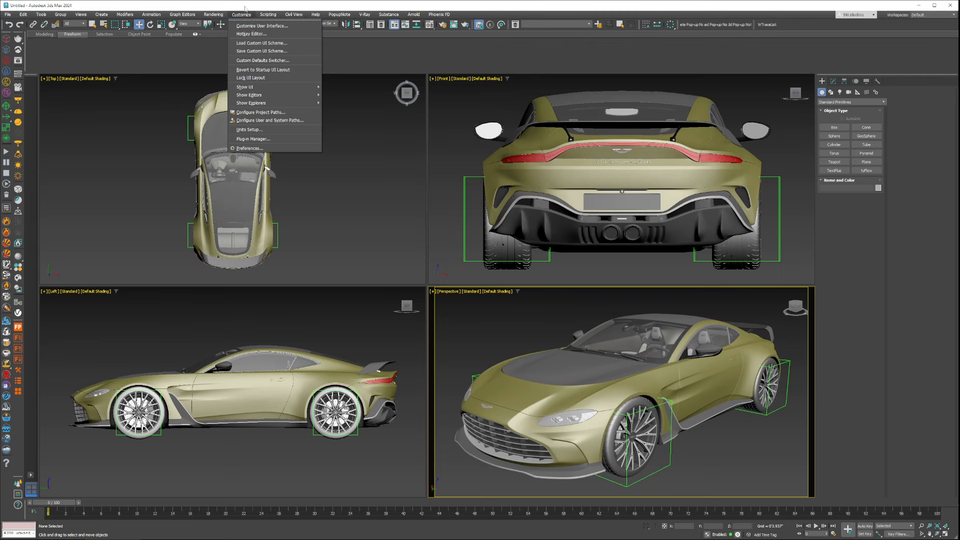
pyautogui.click(264, 27)
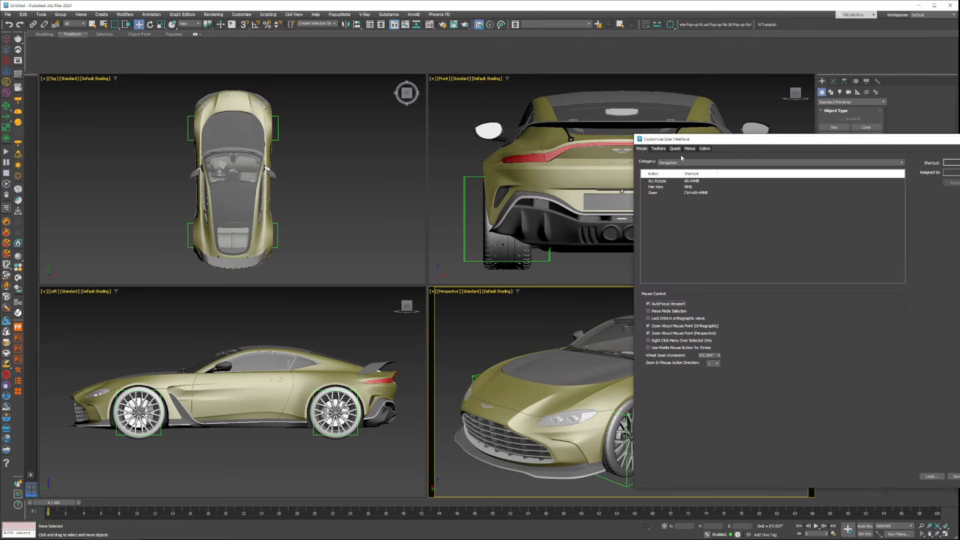
pyautogui.moveTo(775, 143); pyautogui.dragTo(261, 106)
pyautogui.click(162, 111)
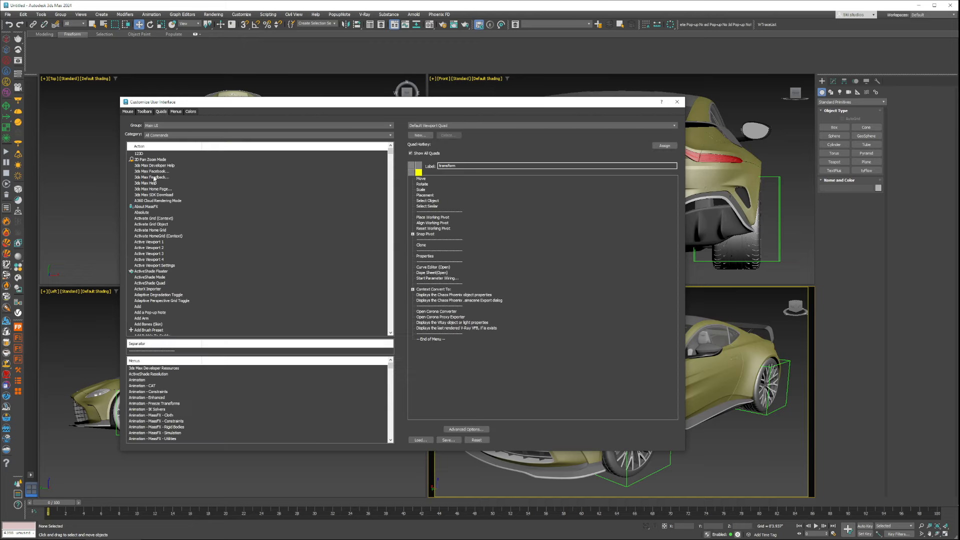
# Filter the Main UI actions by the VRay category
pyautogui.click(163, 135)
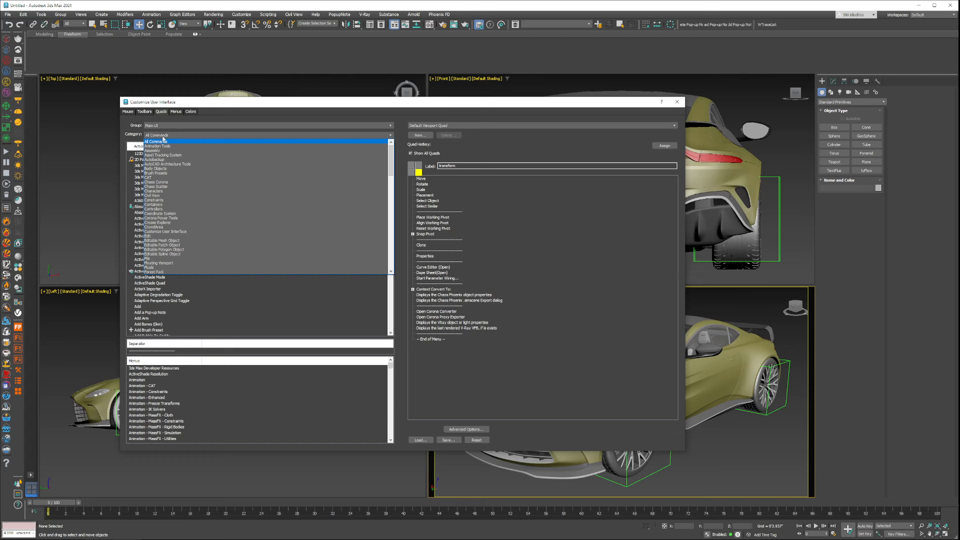
pyautogui.scroll(-15, 358, 181)
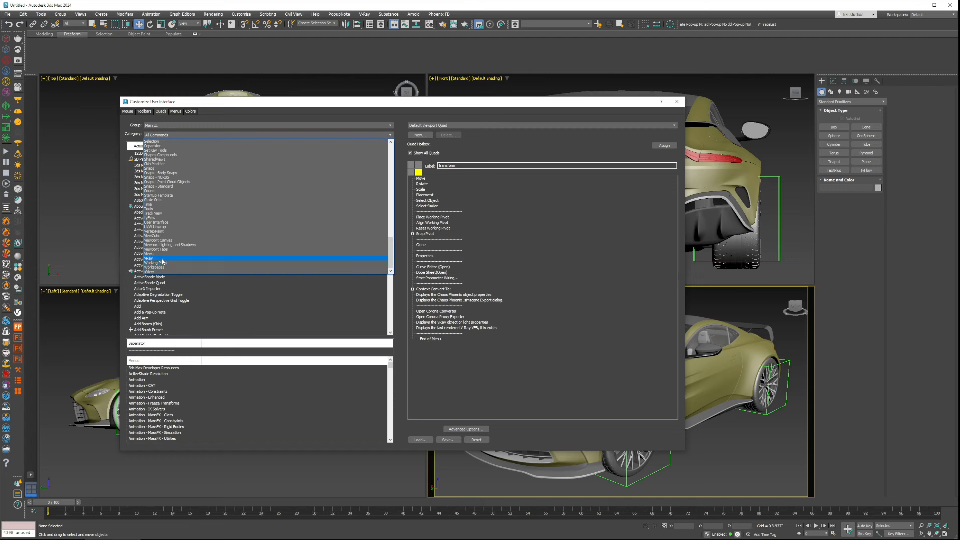
pyautogui.click(163, 259)
pyautogui.click(164, 135)
pyautogui.scroll(15, 163, 146)
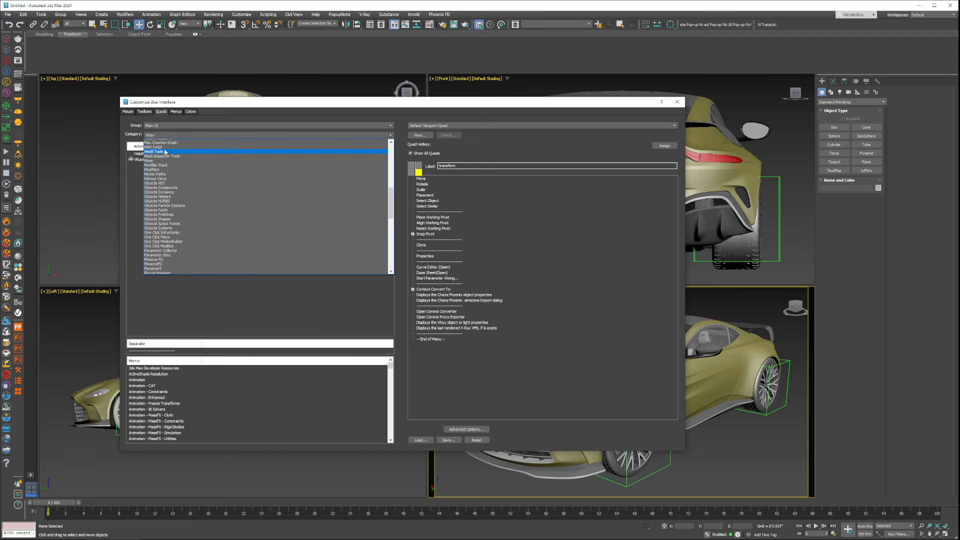
# List the V-Ray group's actions, locate the one displaying the last rendered V-Ray VFB, and close the customization
pyautogui.click(170, 126)
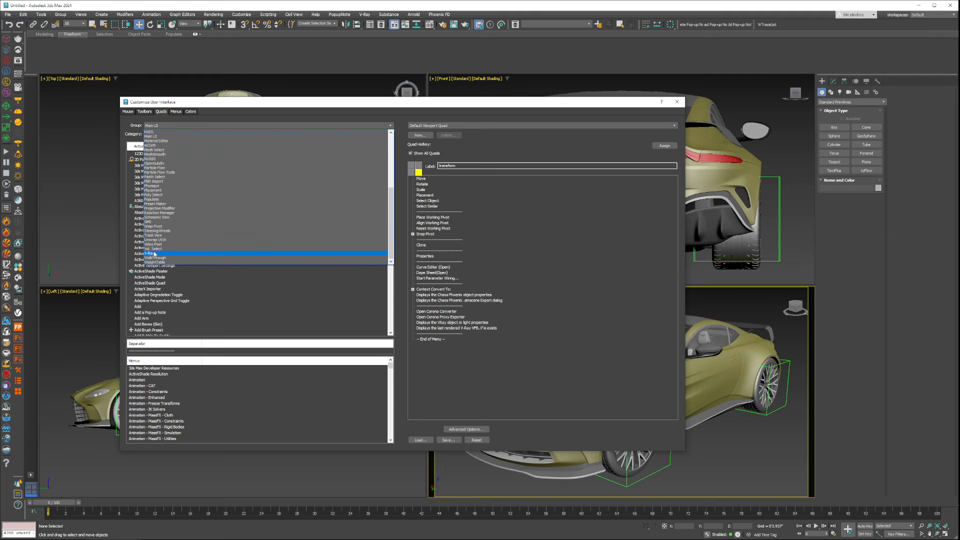
pyautogui.click(154, 253)
pyautogui.click(160, 335)
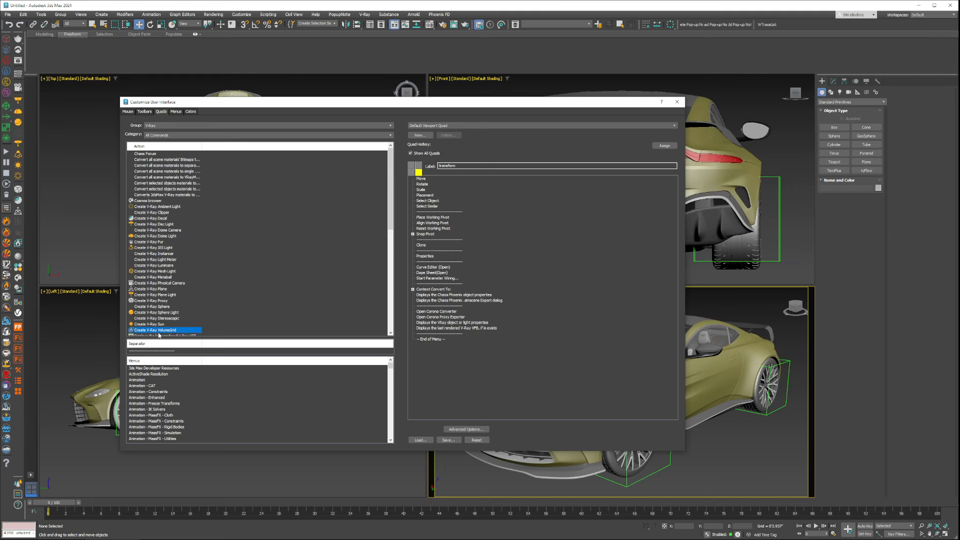
pyautogui.scroll(-1, 160, 333)
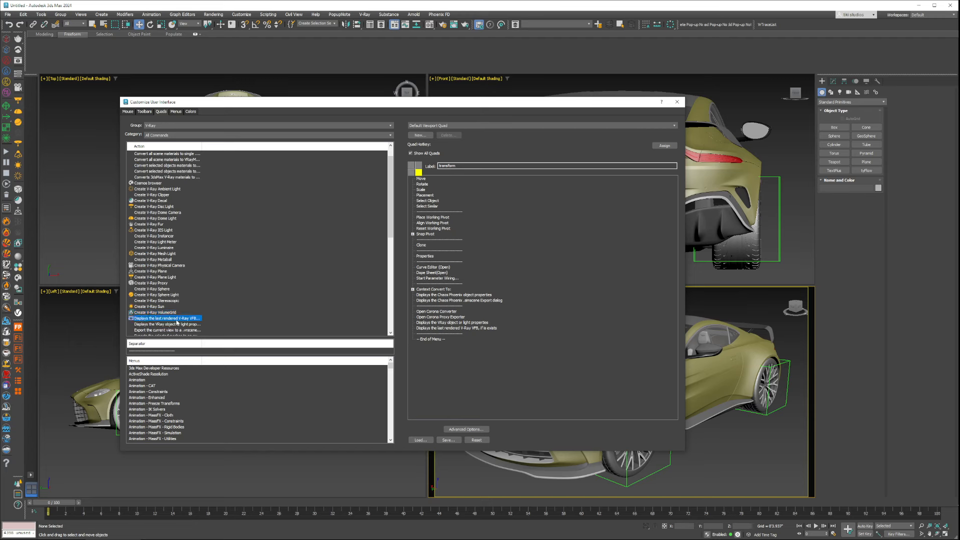
pyautogui.moveTo(179, 320); pyautogui.dragTo(199, 318)
pyautogui.moveTo(445, 336); pyautogui.dragTo(172, 320)
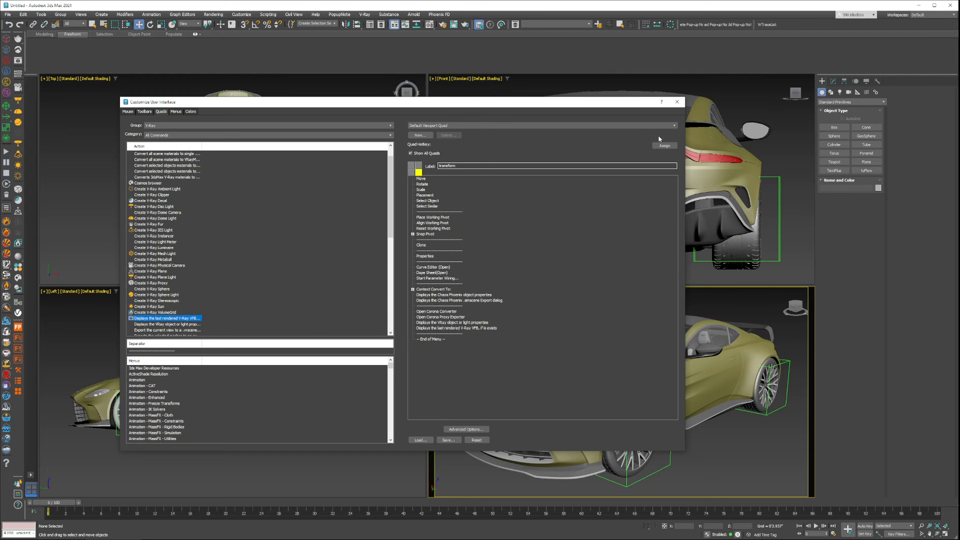
pyautogui.click(677, 101)
# Start an interactive test render in the V-Ray Frame Buffer and close it
pyautogui.rightClick(481, 314)
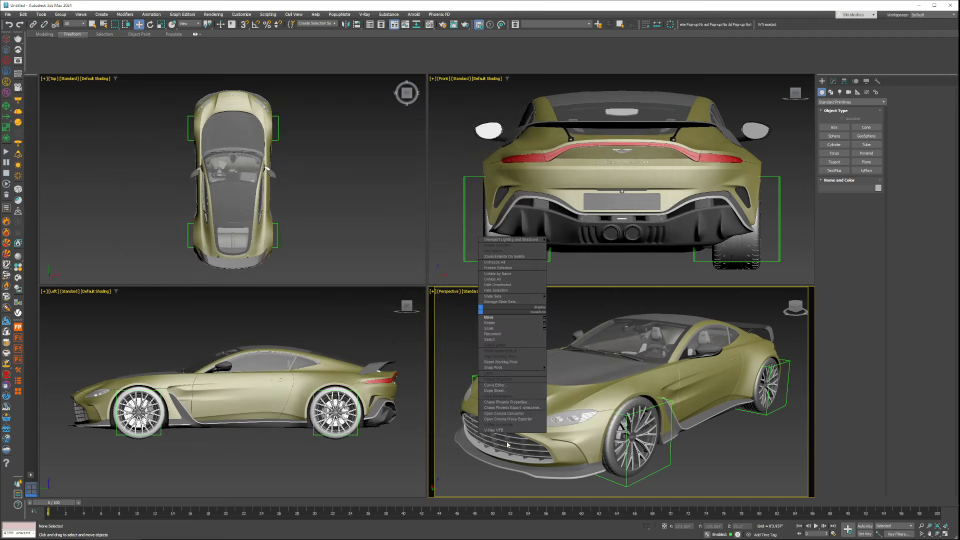
pyautogui.click(495, 430)
pyautogui.moveTo(583, 161); pyautogui.dragTo(397, 60)
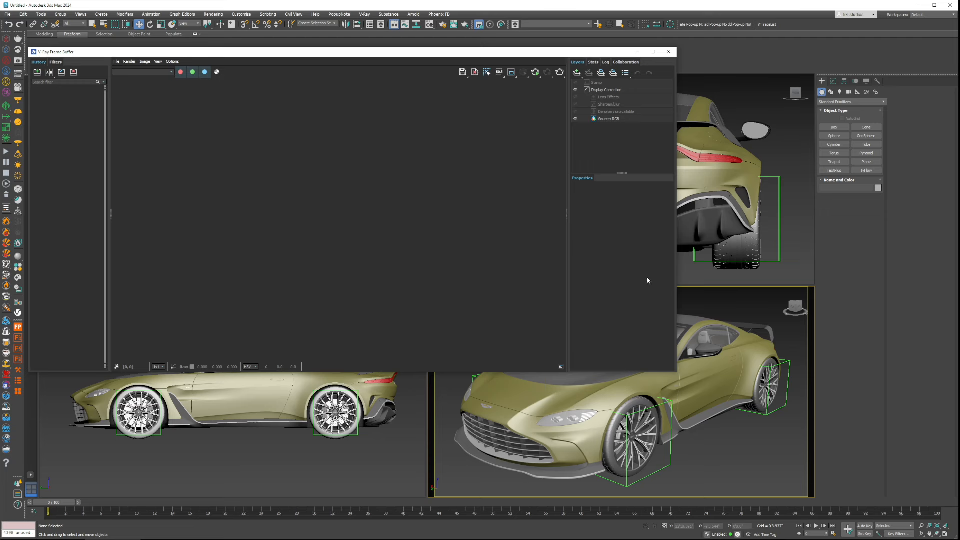
pyautogui.click(536, 75)
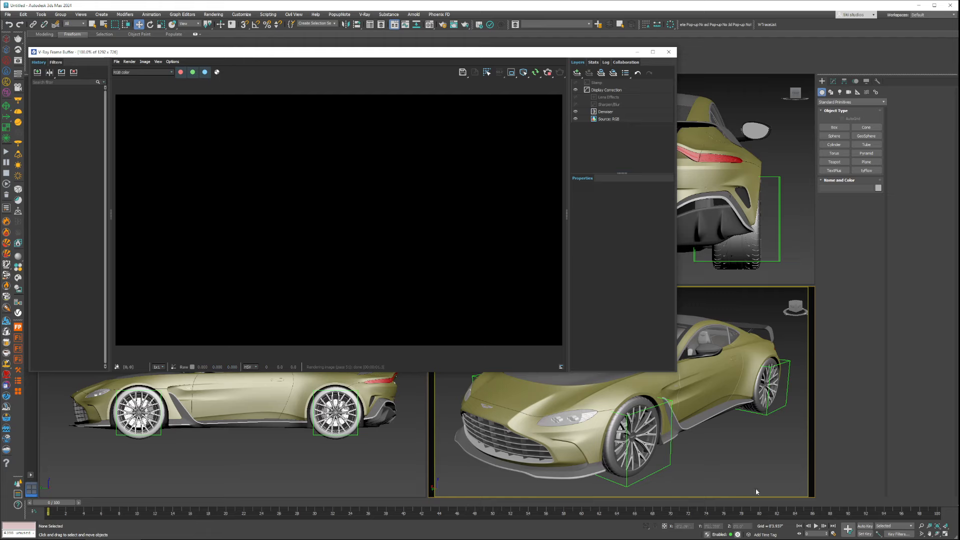
pyautogui.moveTo(520, 52); pyautogui.dragTo(546, 138)
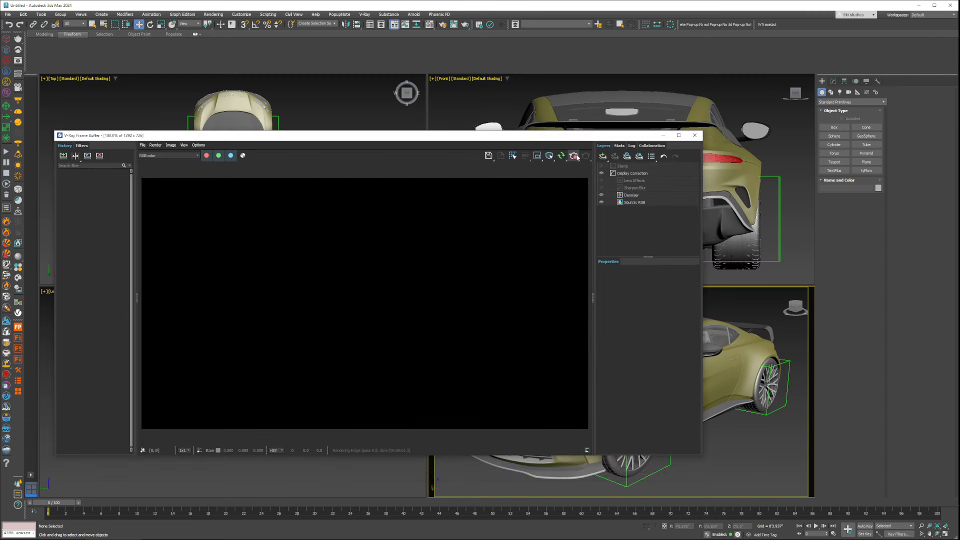
pyautogui.click(694, 135)
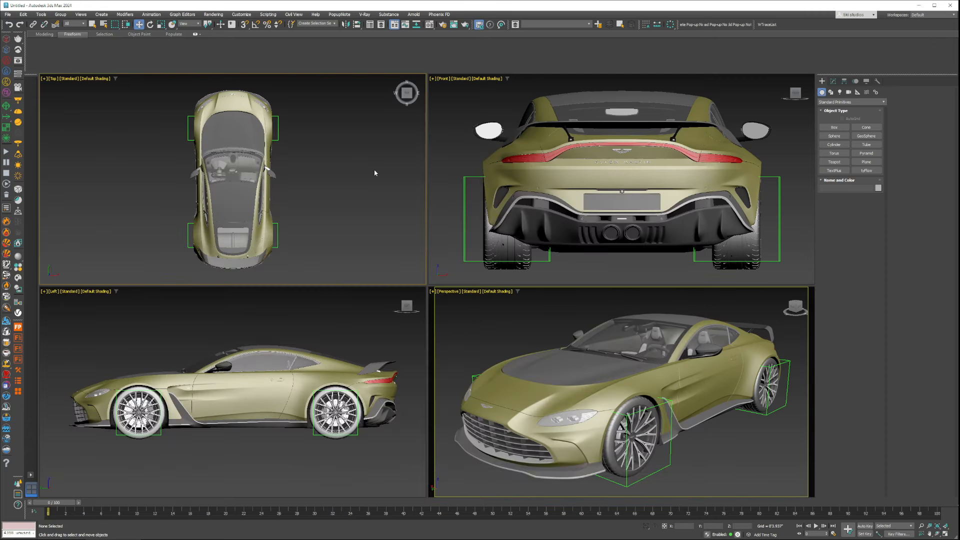
# Create a targeted Standard Physical camera in the Top view, placed diagonally ahead of the car and aimed at its front
pyautogui.scroll(-3, 336, 164)
pyautogui.scroll(-2, 300, 181)
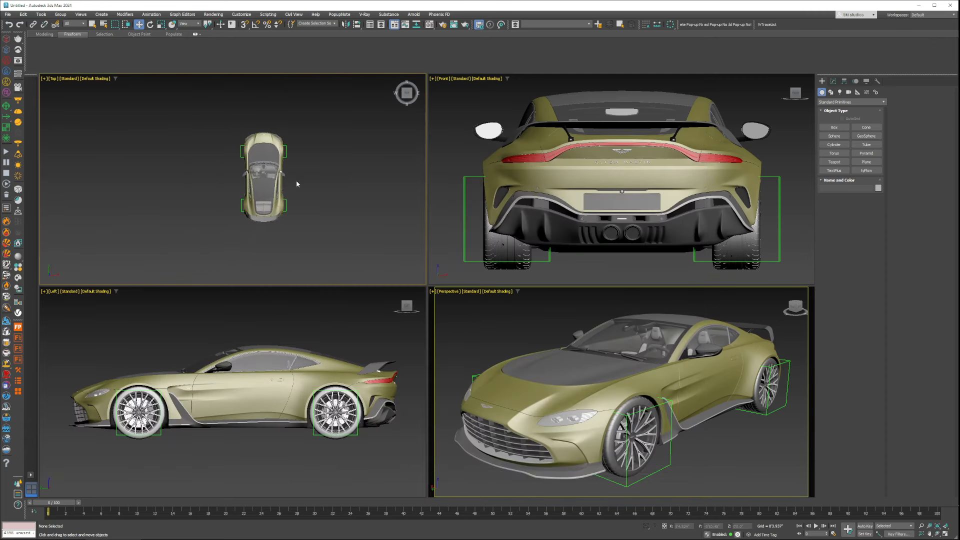
pyautogui.click(45, 34)
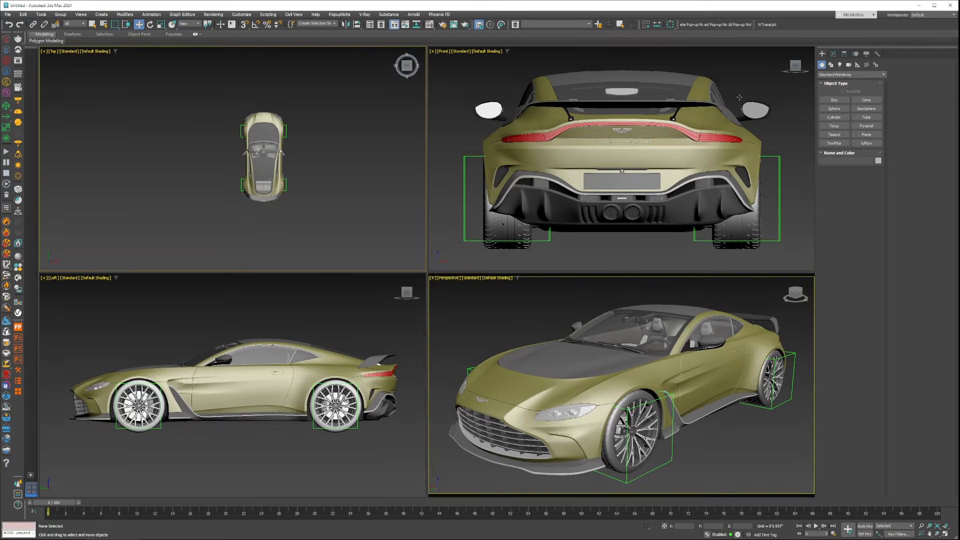
pyautogui.click(848, 65)
pyautogui.click(847, 75)
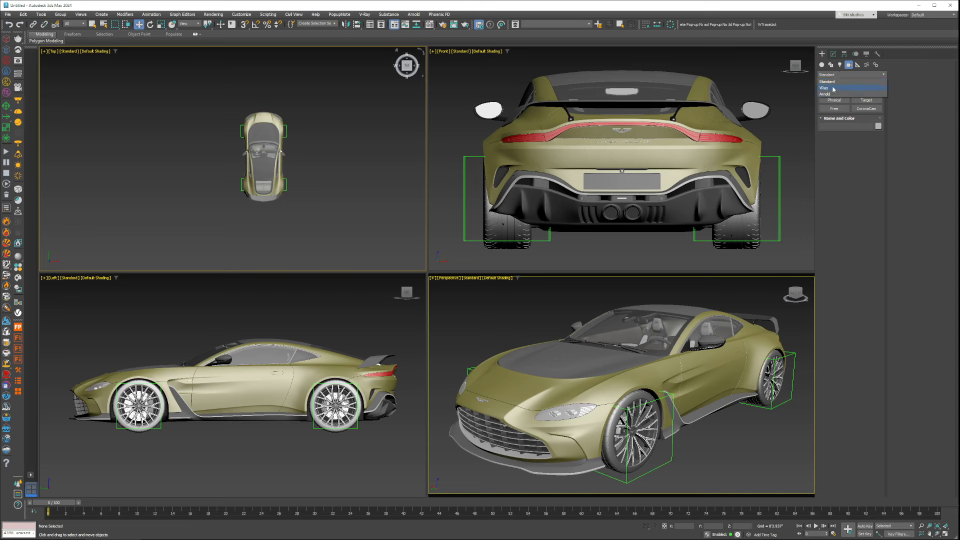
pyautogui.click(840, 80)
pyautogui.click(850, 75)
pyautogui.click(839, 80)
pyautogui.click(834, 100)
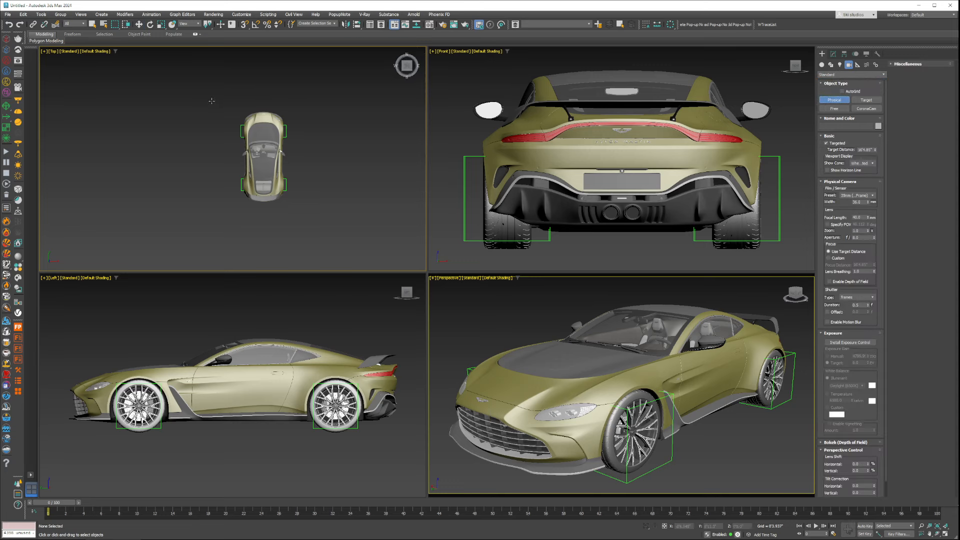
pyautogui.moveTo(210, 150); pyautogui.dragTo(211, 205, button='middle')
pyautogui.moveTo(165, 95); pyautogui.dragTo(257, 195)
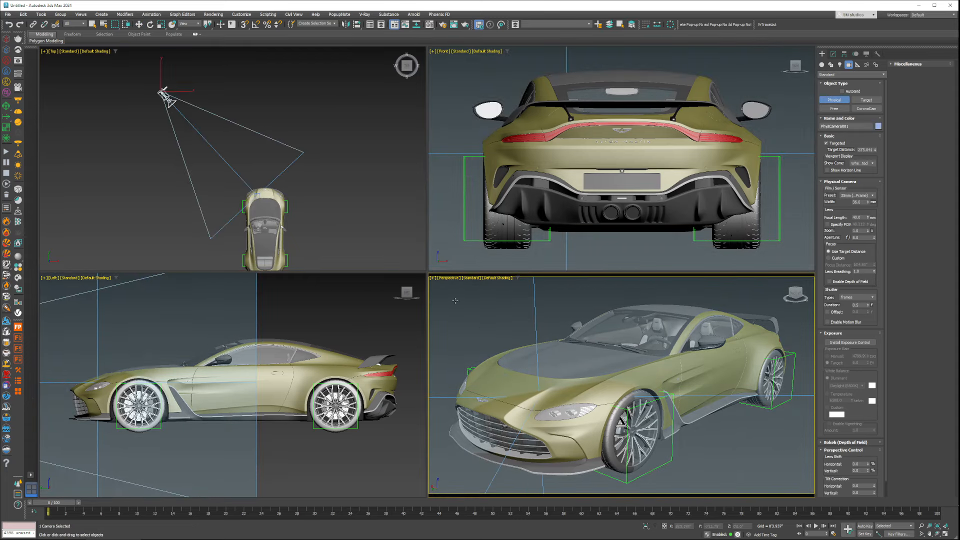
# Switch the Perspective viewport to the PhysCamera001 view and end camera creation
pyautogui.click(450, 278)
pyautogui.moveTo(500, 285)
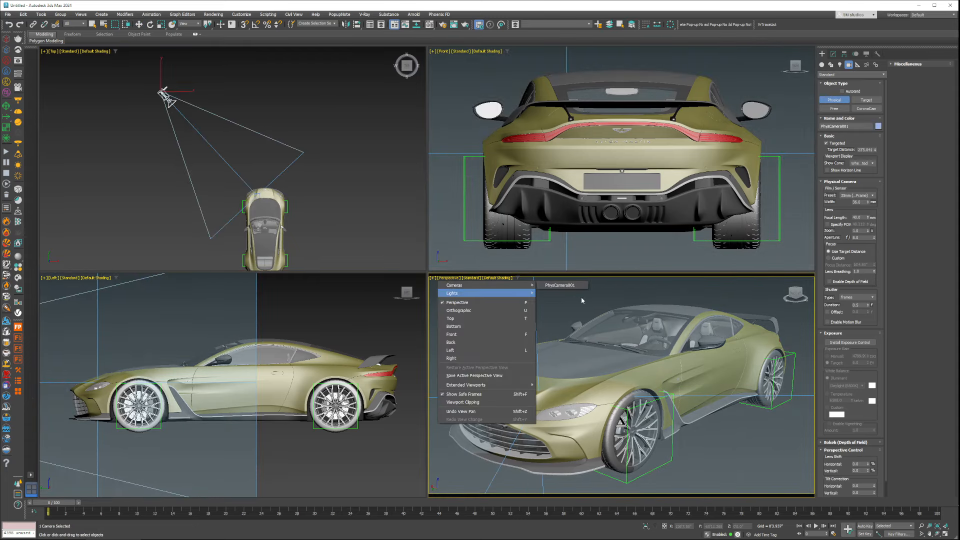
pyautogui.click(548, 286)
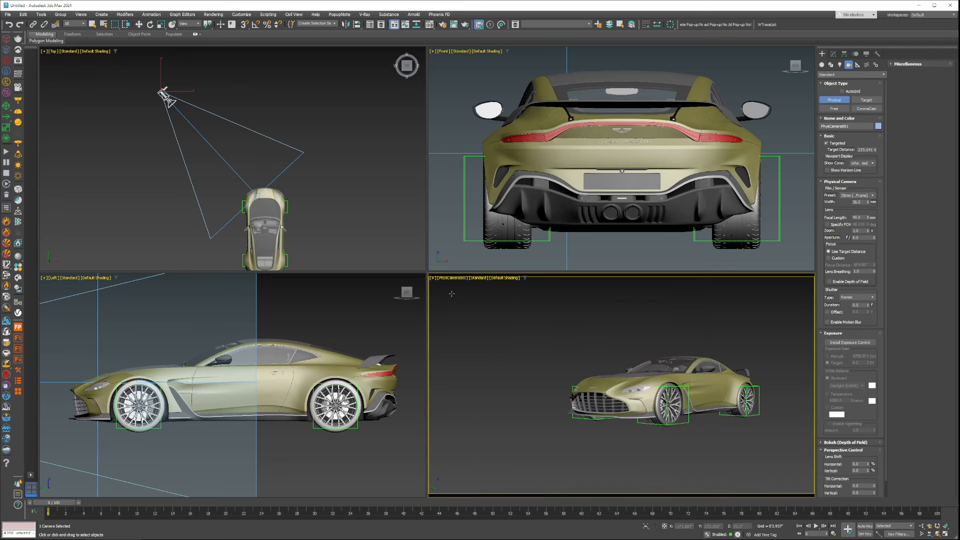
pyautogui.rightClick(520, 333)
pyautogui.rightClick(543, 343)
pyautogui.click(445, 287)
pyautogui.click(450, 278)
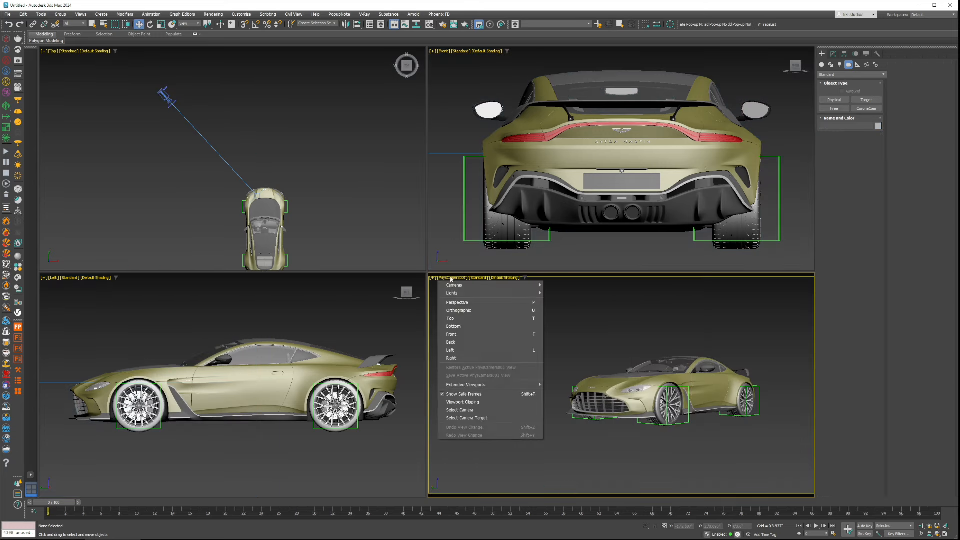
pyautogui.moveTo(456, 285)
pyautogui.click(561, 286)
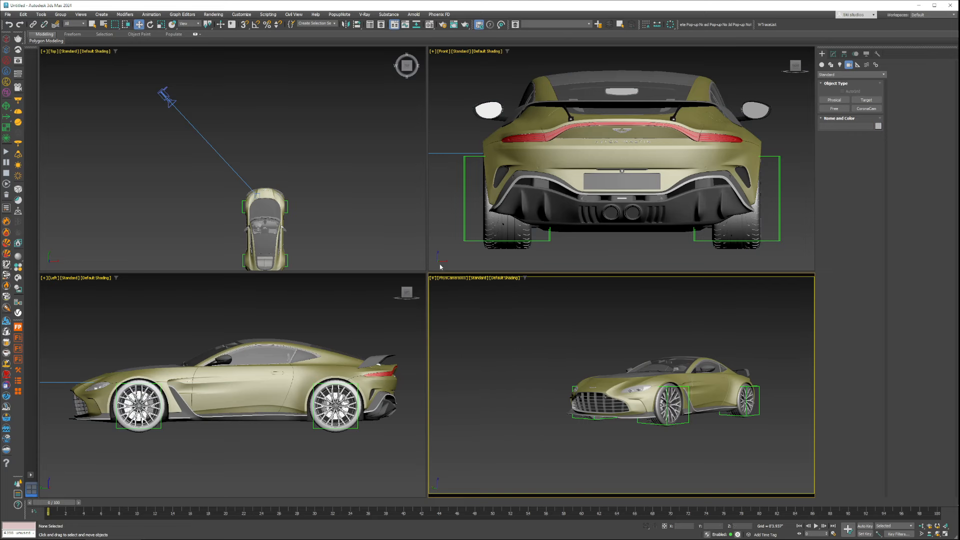
# Select the viewport's physical camera and set its focal length to 35 mm
pyautogui.click(451, 278)
pyautogui.click(470, 418)
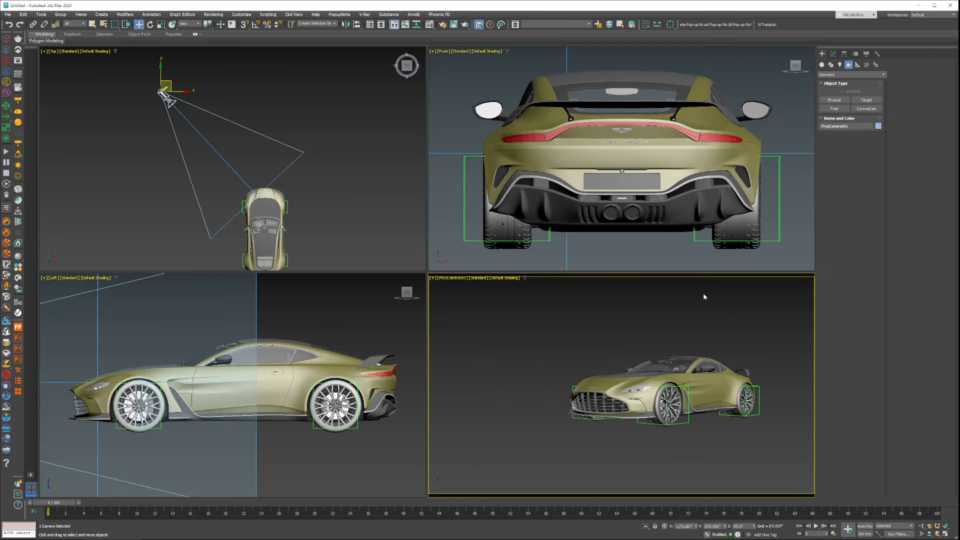
pyautogui.click(833, 53)
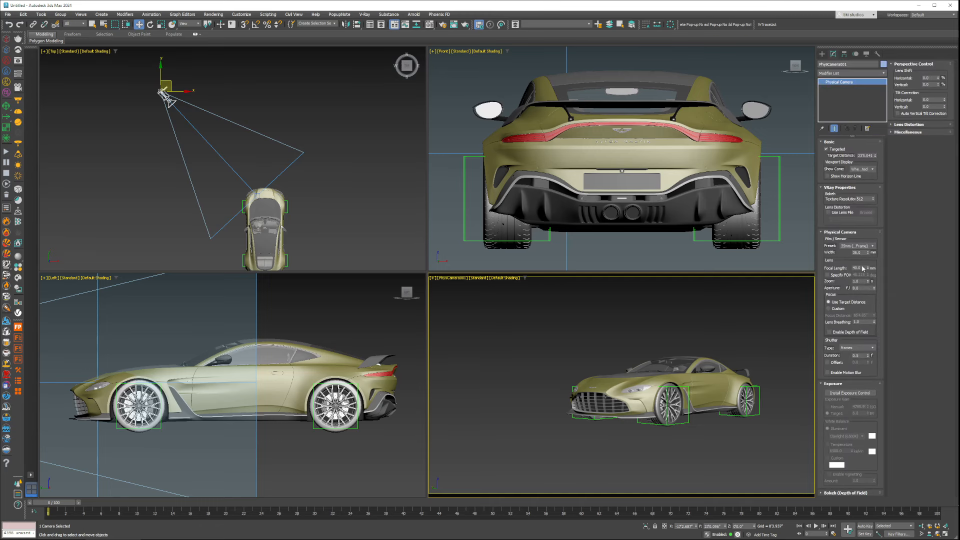
pyautogui.doubleClick(857, 268)
pyautogui.write('35')
pyautogui.press('Return')
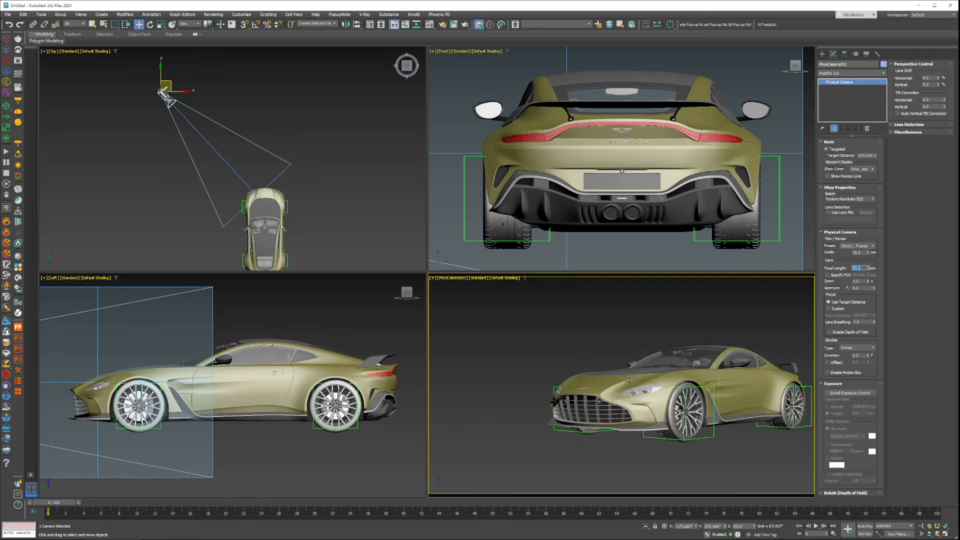
# Orbit and dolly the camera until the car fills the view from a front three-quarter angle, and deselect it
pyautogui.keyDown('alt'); pyautogui.moveTo(628, 381); pyautogui.dragTo(656, 421, button='middle'); pyautogui.keyUp('alt')
pyautogui.click(921, 527)
pyautogui.moveTo(579, 392); pyautogui.dragTo(579, 366)
pyautogui.keyDown('alt'); pyautogui.moveTo(613, 403); pyautogui.dragTo(612, 397, button='middle'); pyautogui.keyUp('alt')
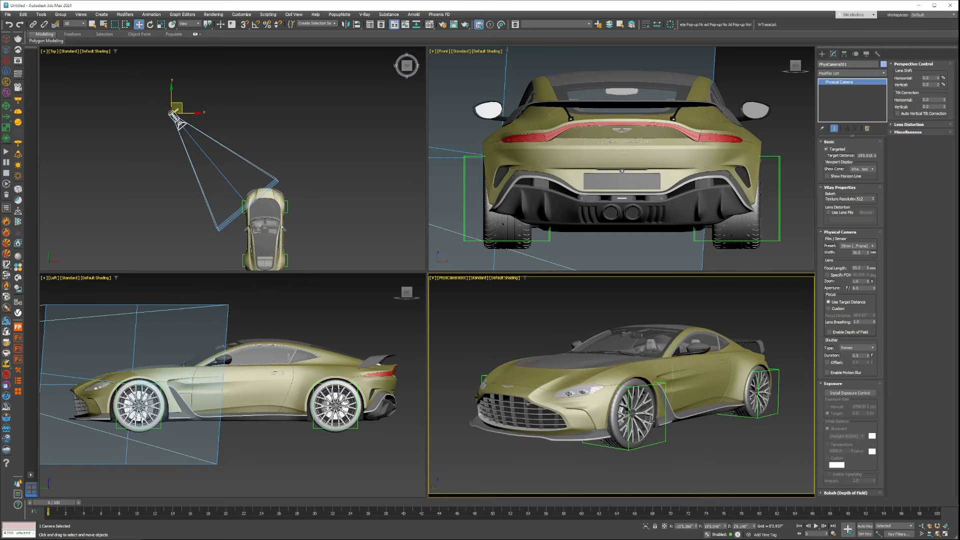
pyautogui.click(695, 450)
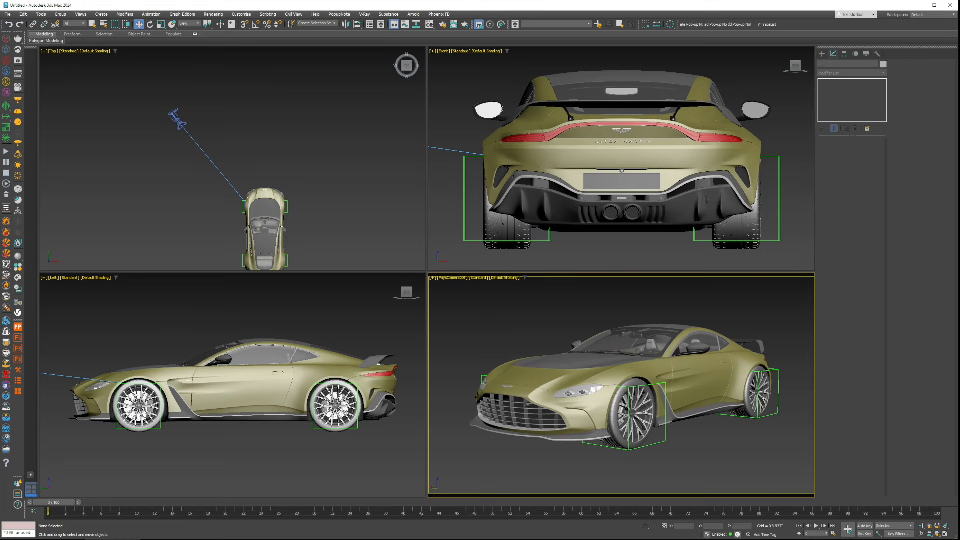
# List the VRay light types available for creation
pyautogui.click(821, 53)
pyautogui.click(840, 64)
pyautogui.click(844, 75)
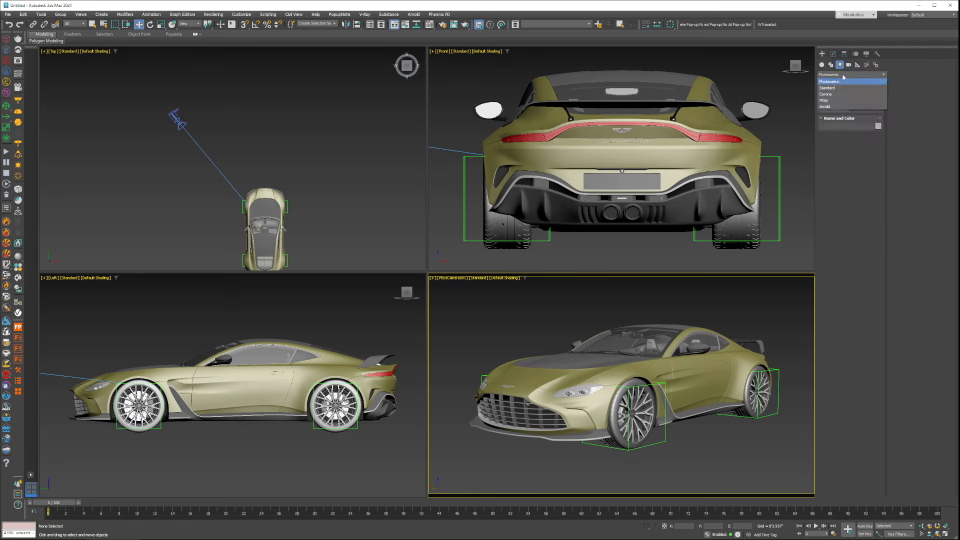
pyautogui.click(843, 100)
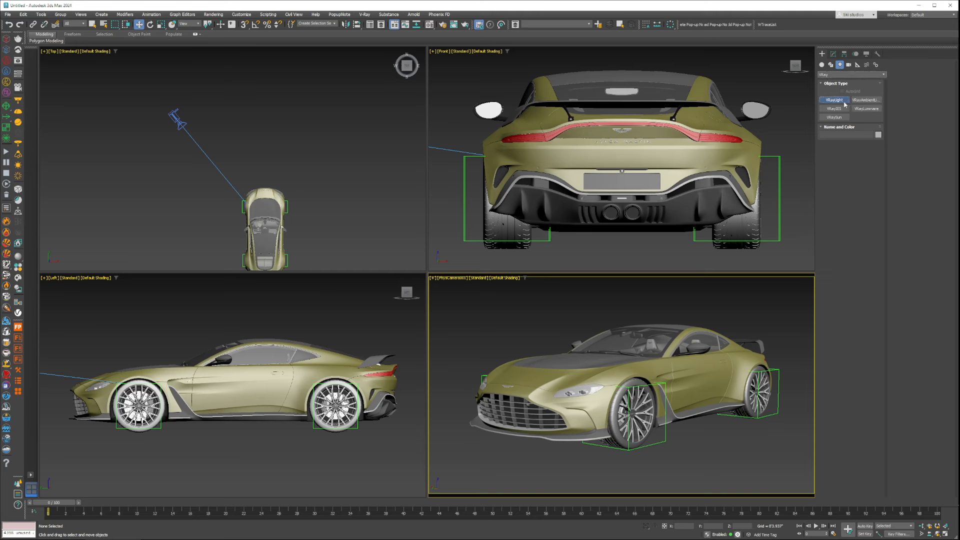
# Look through the creation parameters of VRaySun, VRayIES, VRayLuminaire and VRayAmbientLight
pyautogui.click(843, 118)
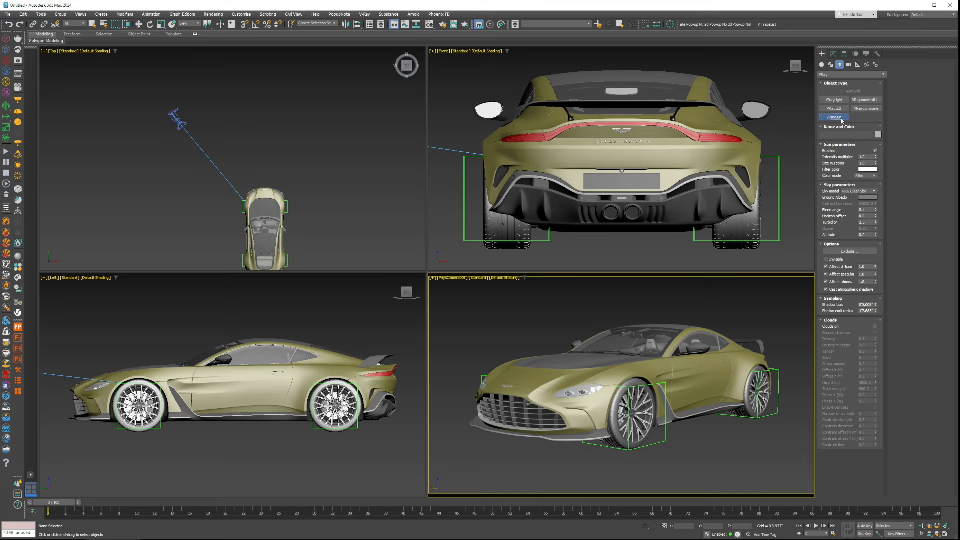
pyautogui.click(844, 108)
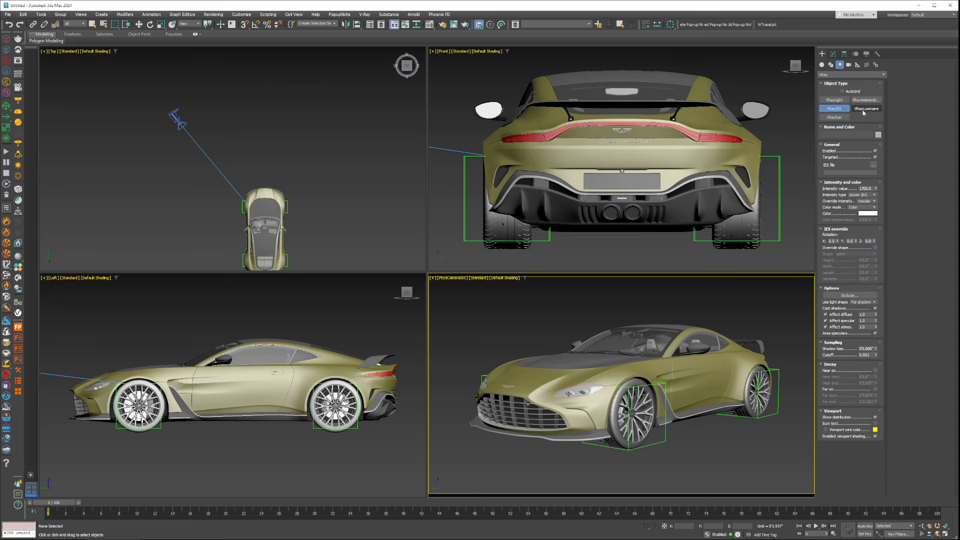
pyautogui.click(856, 108)
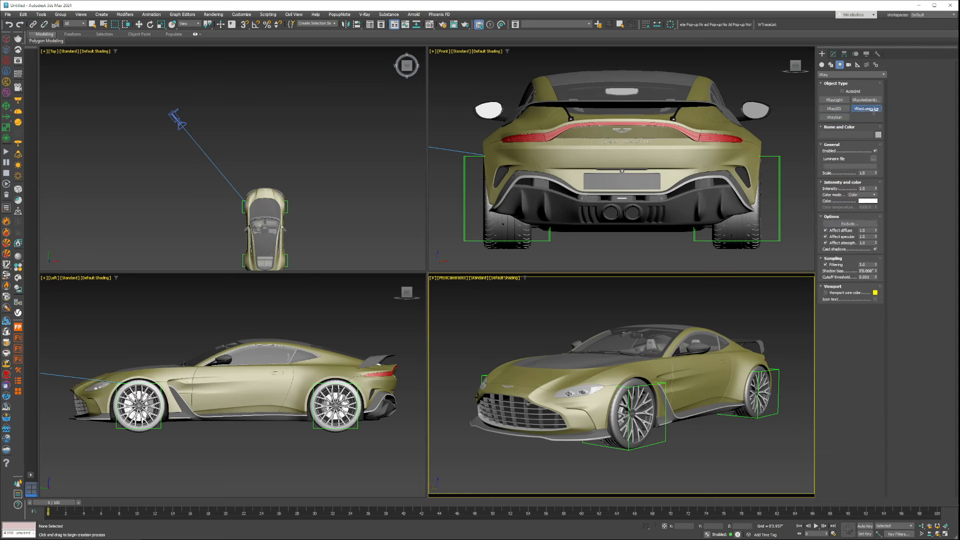
pyautogui.click(876, 100)
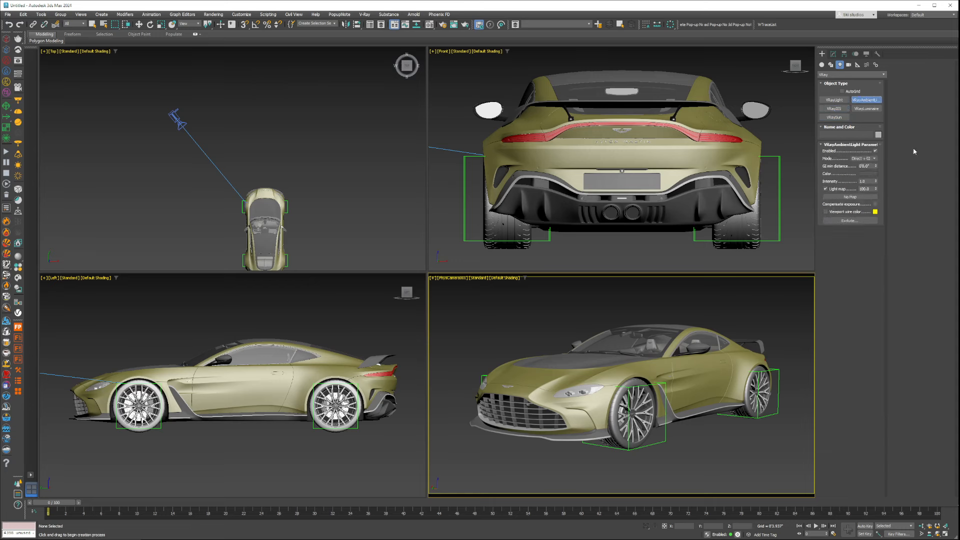
# Create a Plane-type VRayLight in the Top view as a rectangle extending well beyond the car on all sides
pyautogui.click(843, 103)
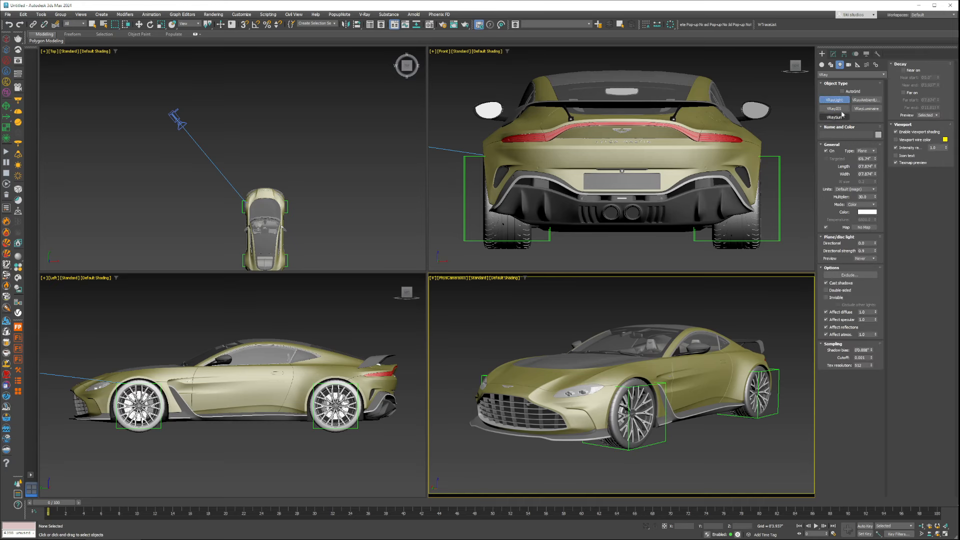
pyautogui.click(869, 150)
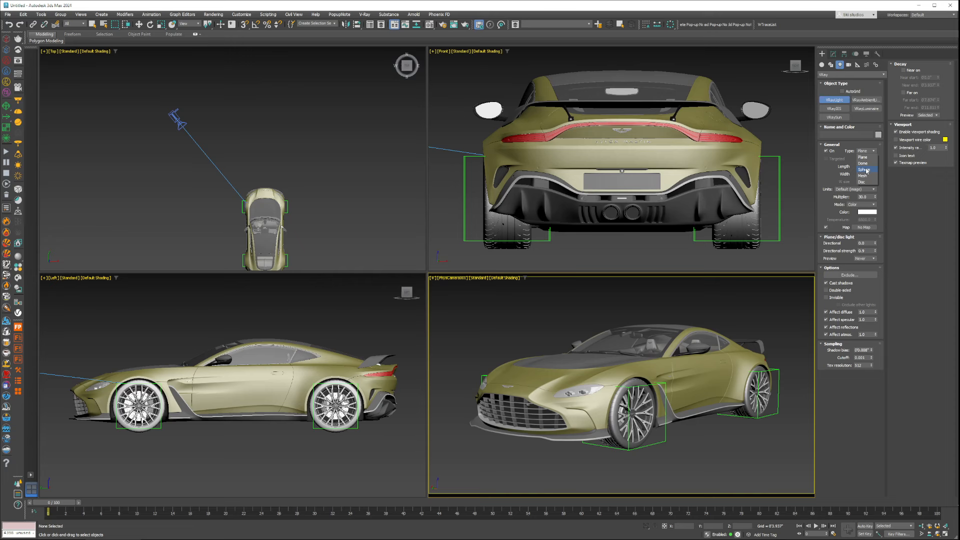
pyautogui.click(868, 158)
pyautogui.scroll(-3, 239, 200)
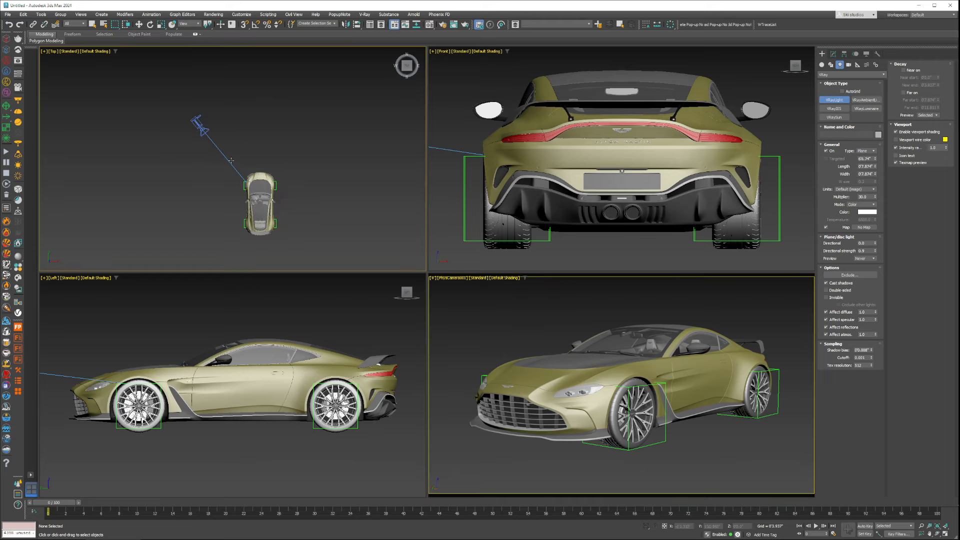
pyautogui.moveTo(221, 84); pyautogui.dragTo(304, 236)
# Keep the plane light centred over the car and raise it well above the roof in the Left view
pyautogui.press('w')
pyautogui.moveTo(272, 154); pyautogui.dragTo(271, 153)
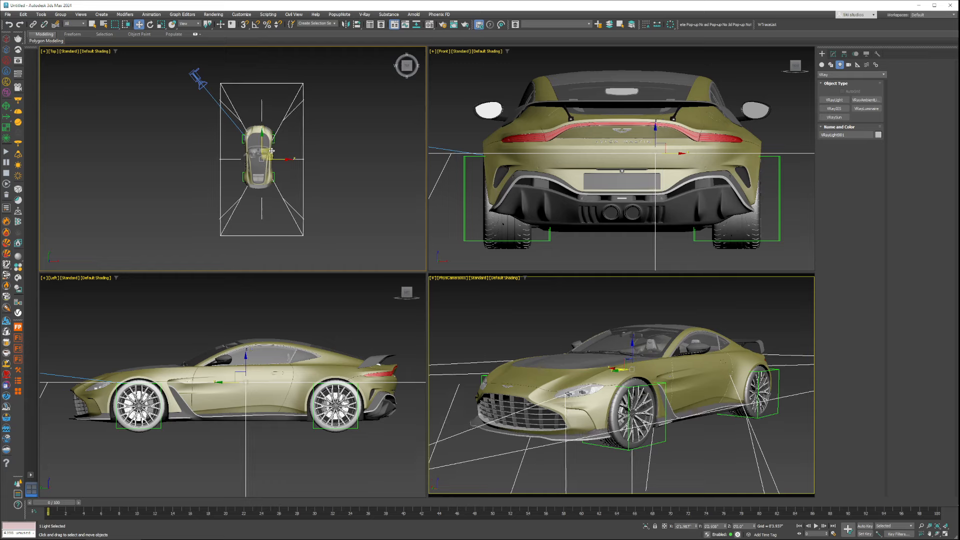
pyautogui.scroll(-5, 237, 424)
pyautogui.moveTo(243, 382); pyautogui.dragTo(251, 333)
# Start an interactive render of the camera view in the V-Ray Frame Buffer and move its window up
pyautogui.rightClick(600, 321)
pyautogui.rightClick(530, 303)
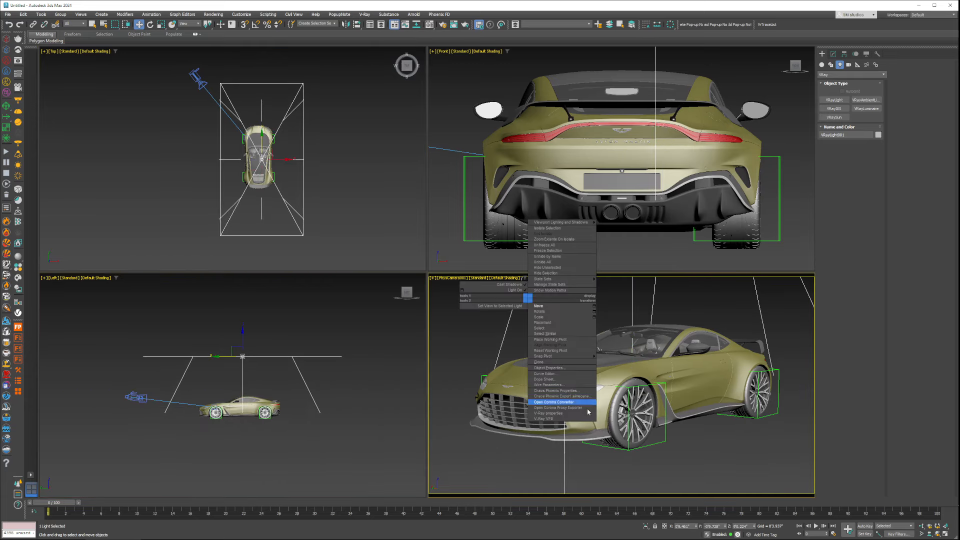
pyautogui.click(562, 416)
pyautogui.click(561, 155)
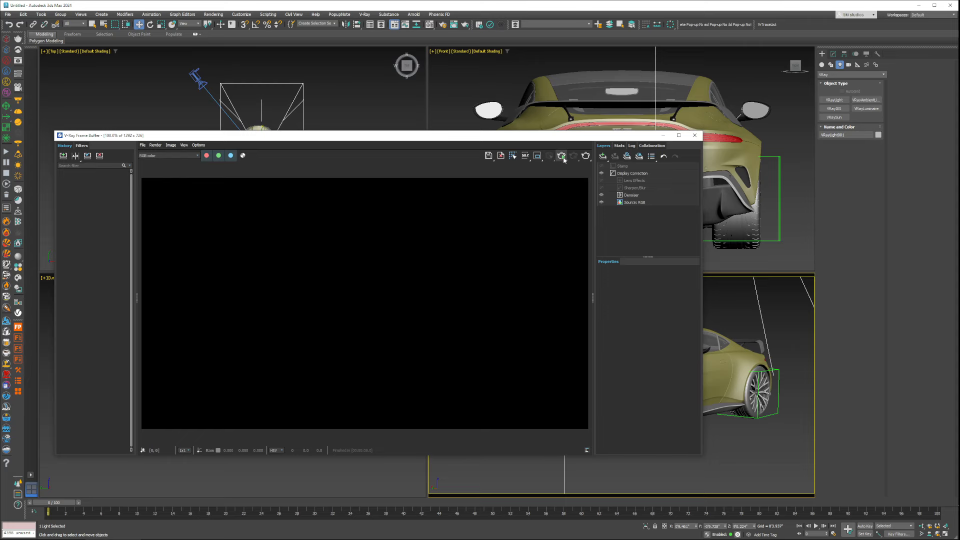
pyautogui.moveTo(530, 139); pyautogui.dragTo(516, 88)
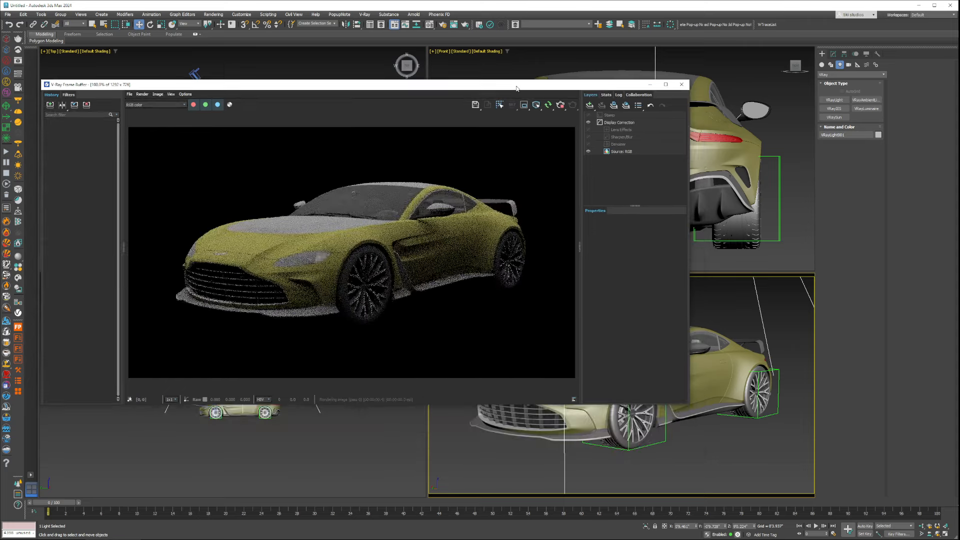
# Review the plane light's multiplier and the V-Ray exposure control's shutter speed, F-number and ISO settings
pyautogui.click(832, 53)
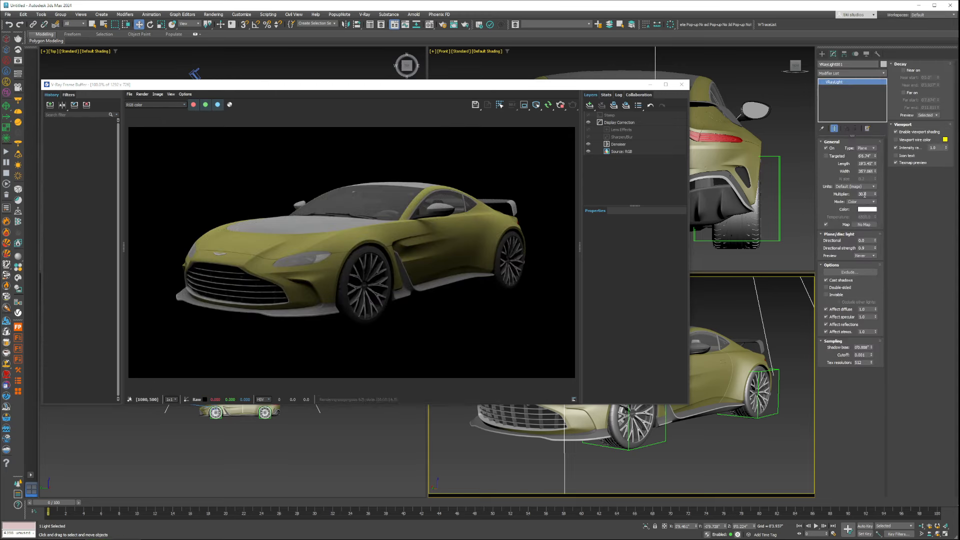
pyautogui.click(728, 465)
pyautogui.press('8')
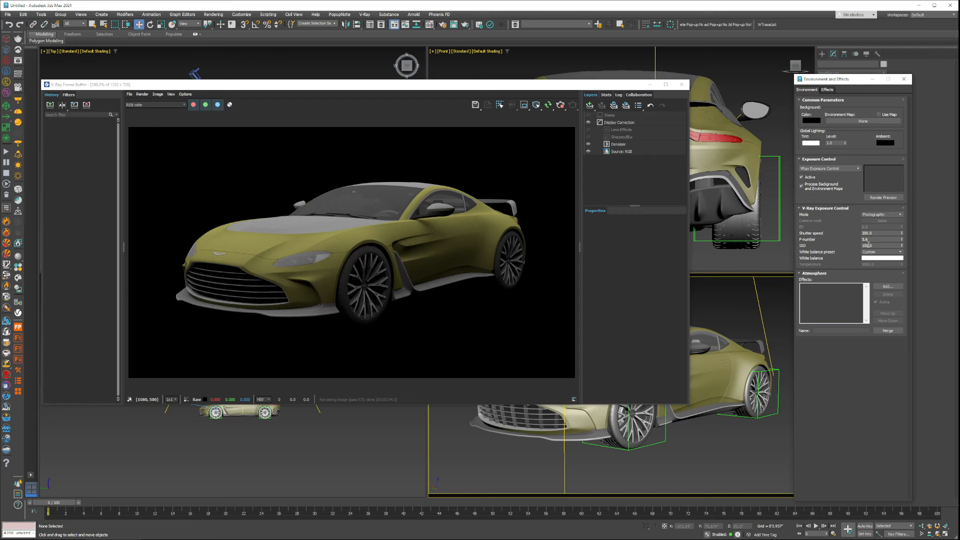
pyautogui.click(904, 79)
pyautogui.moveTo(484, 89); pyautogui.dragTo(455, 81)
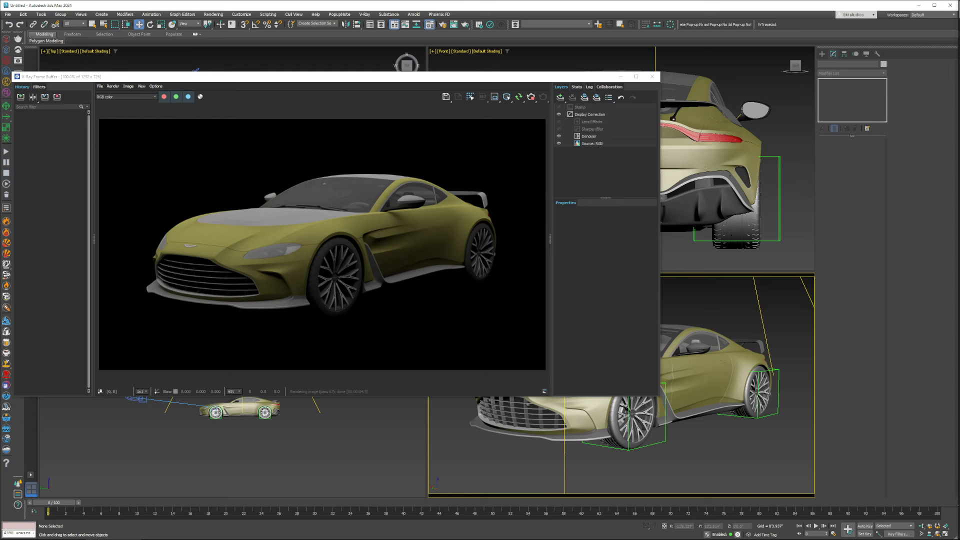
# Open the Material Editor, switch it to Slate mode and enlarge its window
pyautogui.moveTo(908, 31); pyautogui.dragTo(735, 68)
pyautogui.click(685, 82)
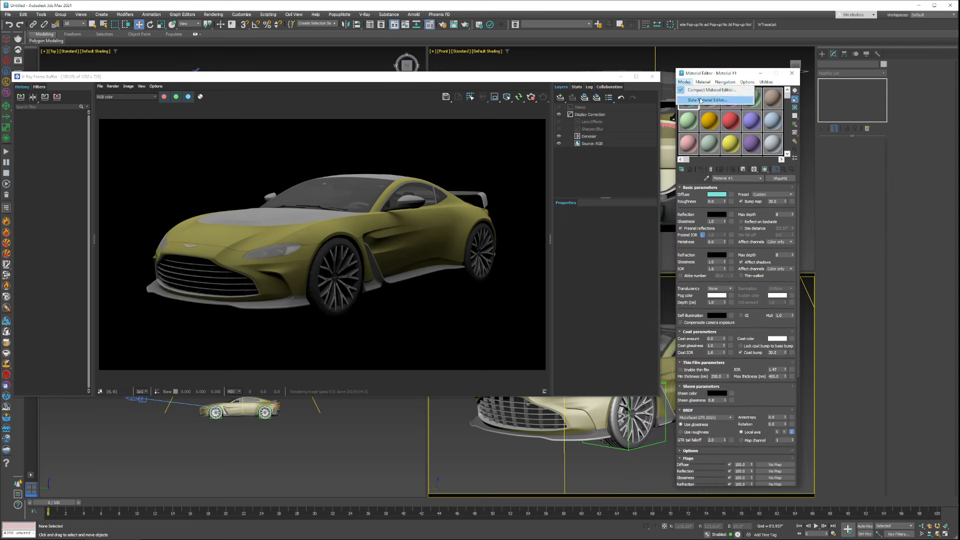
pyautogui.click(706, 101)
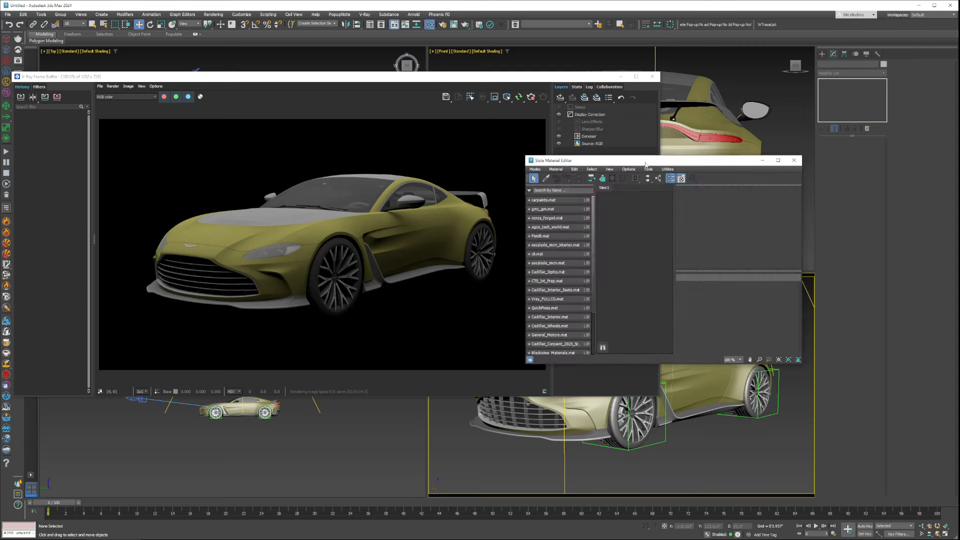
pyautogui.moveTo(526, 159); pyautogui.dragTo(302, 57)
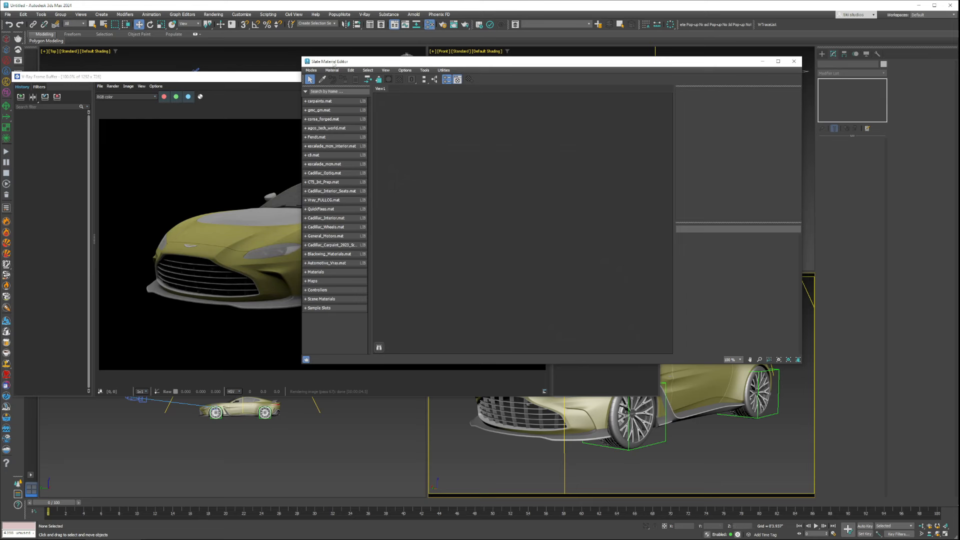
# Switch the Material Editor back to Compact mode
pyautogui.click(311, 70)
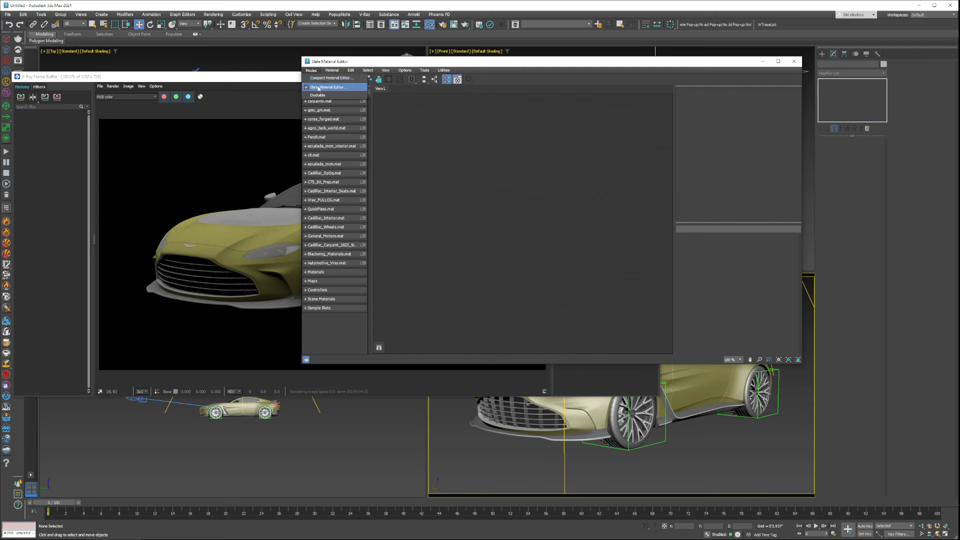
pyautogui.click(333, 88)
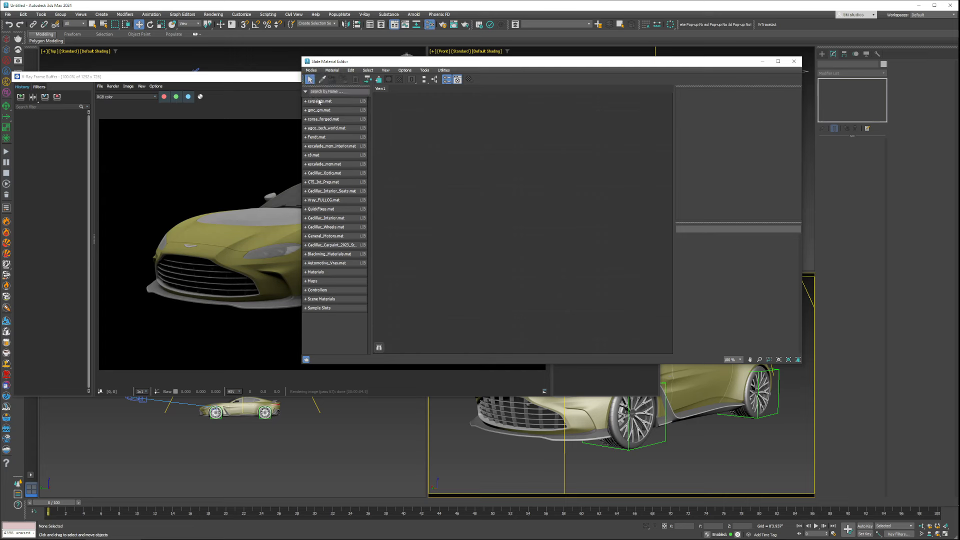
pyautogui.click(311, 70)
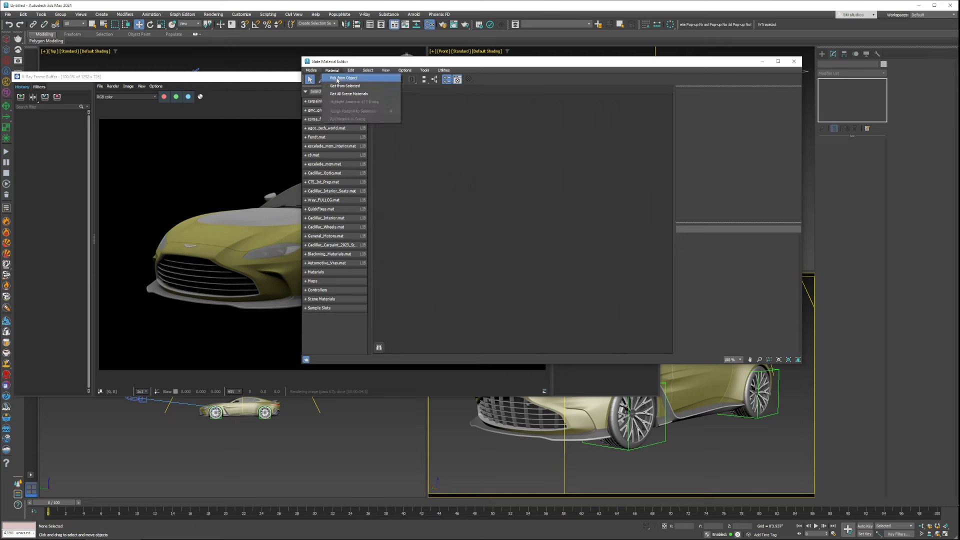
pyautogui.click(332, 78)
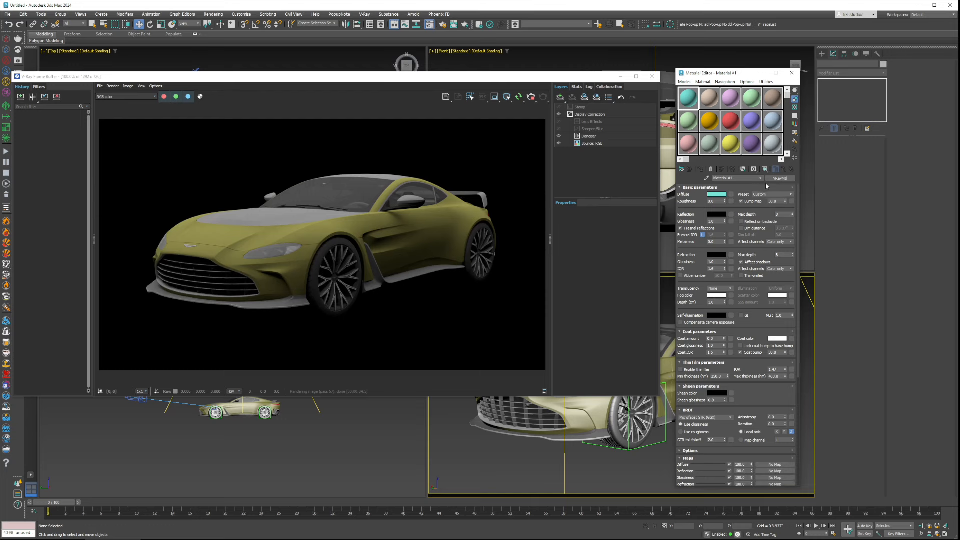
# Sample the car paint material from the car's body into the first material slot, arranging the windows to keep the car visible
pyautogui.click(707, 178)
pyautogui.moveTo(443, 82); pyautogui.dragTo(395, 45)
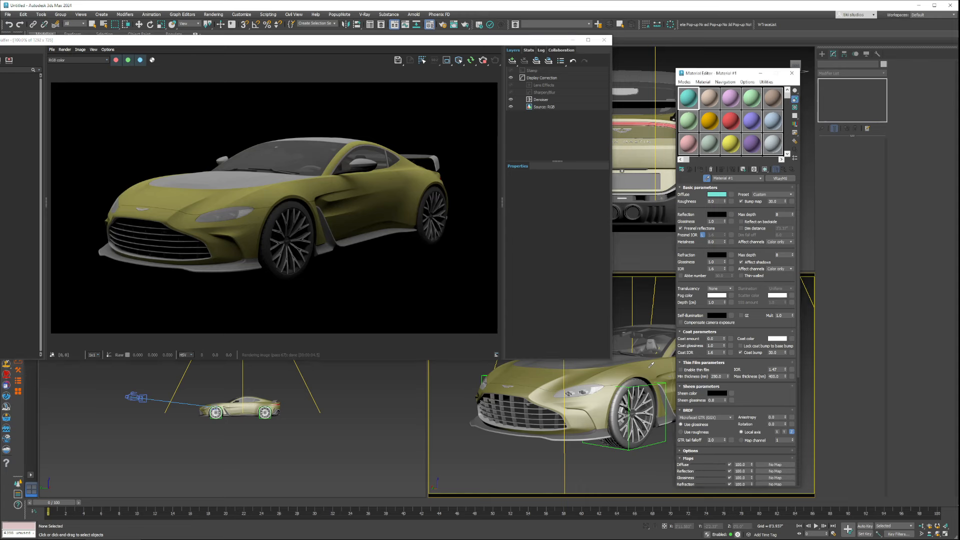
pyautogui.click(651, 364)
pyautogui.moveTo(748, 75); pyautogui.dragTo(831, 56)
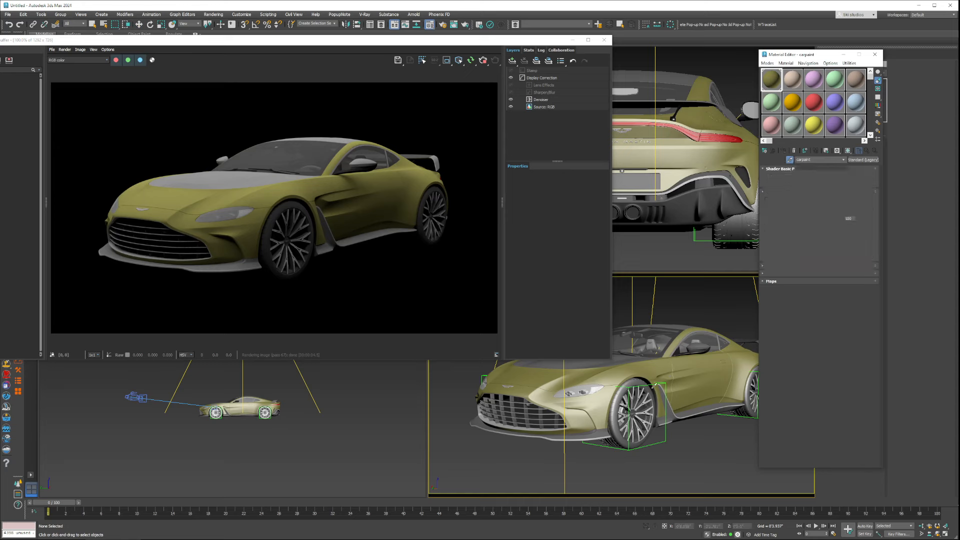
pyautogui.press('w')
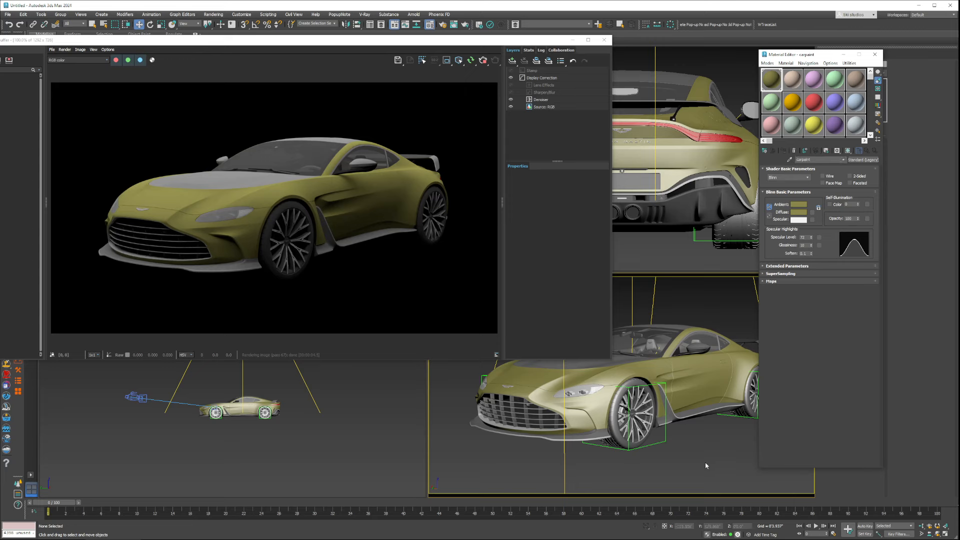
# Create a test box on the ground just in front of the car's front bumper
pyautogui.moveTo(800, 54); pyautogui.dragTo(702, 29)
pyautogui.click(821, 66)
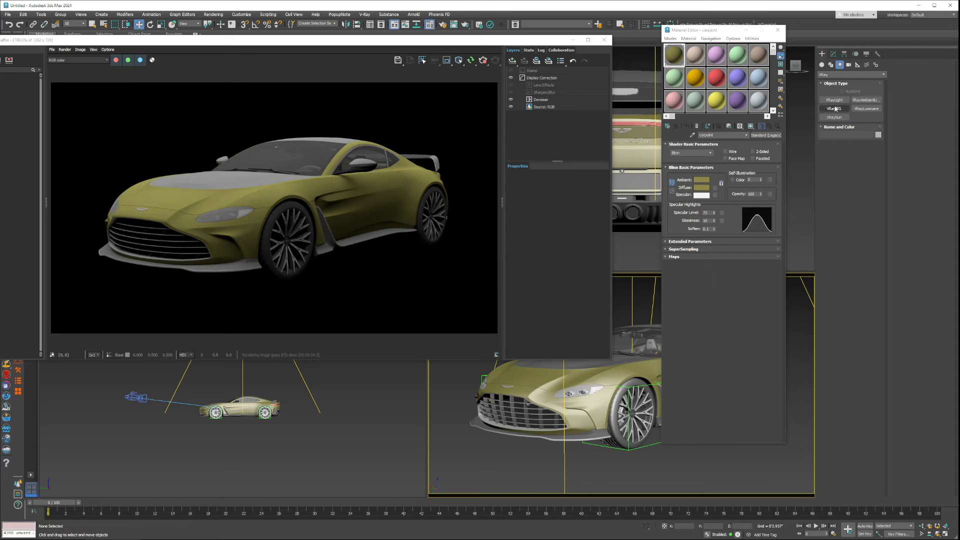
pyautogui.click(822, 65)
pyautogui.click(833, 101)
pyautogui.moveTo(526, 456); pyautogui.dragTo(444, 457)
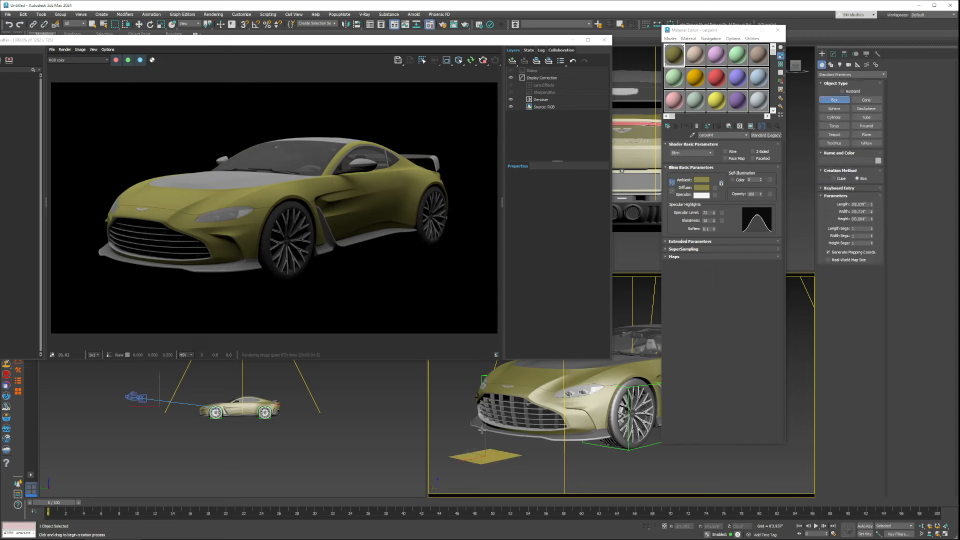
pyautogui.click(446, 401)
pyautogui.press('w')
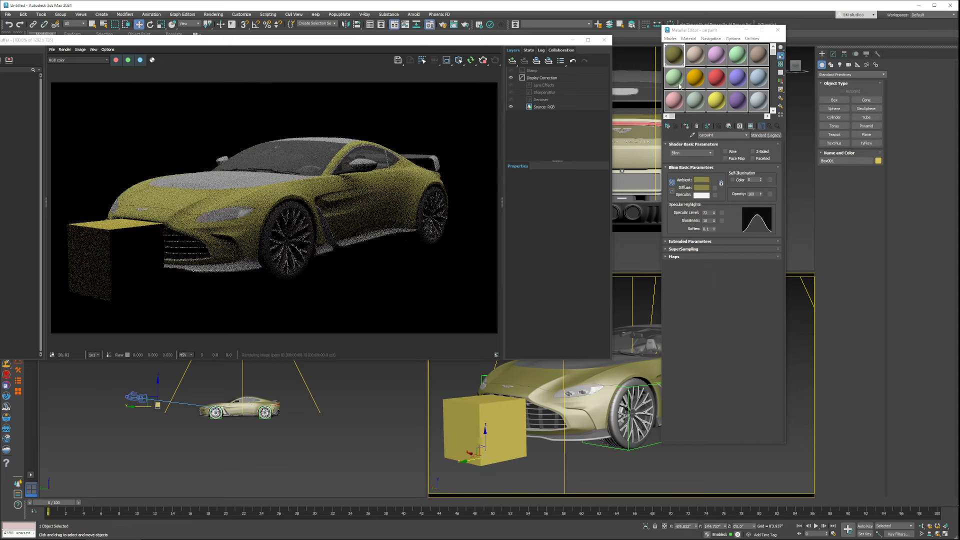
# Select the light green sample material, try sampling a material from the test box, and delete the box
pyautogui.click(675, 78)
pyautogui.click(692, 135)
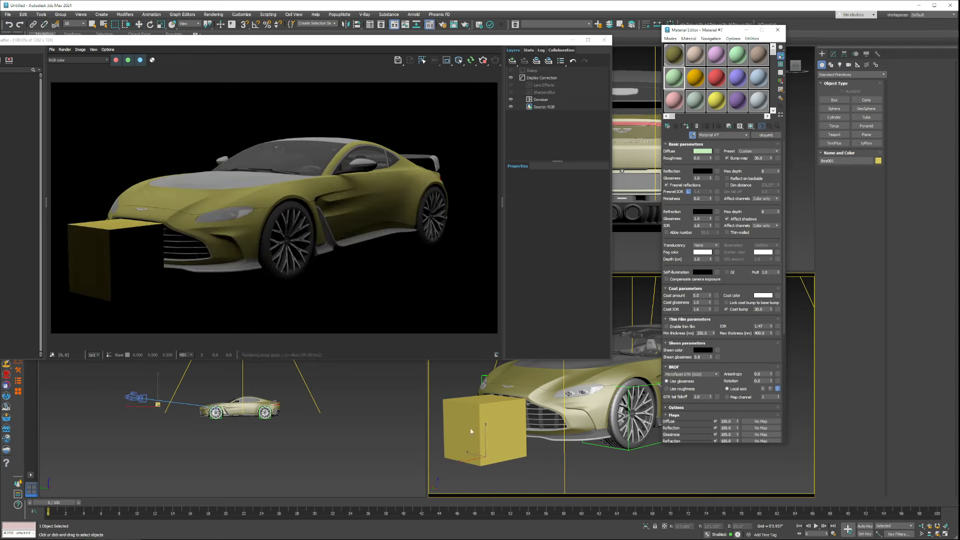
pyautogui.press('Delete')
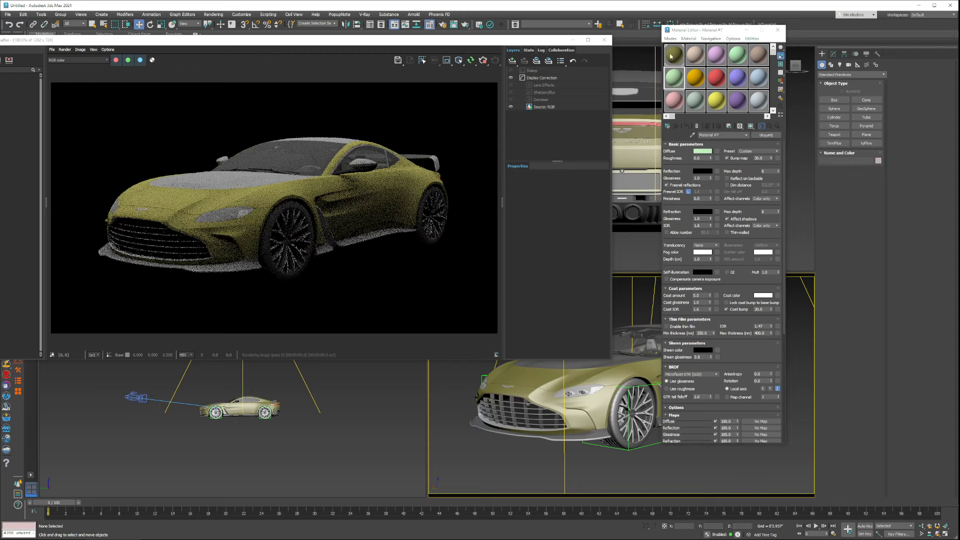
# Select the carpaint material in the first slot and open its material type choices at the V-Ray materials
pyautogui.click(674, 55)
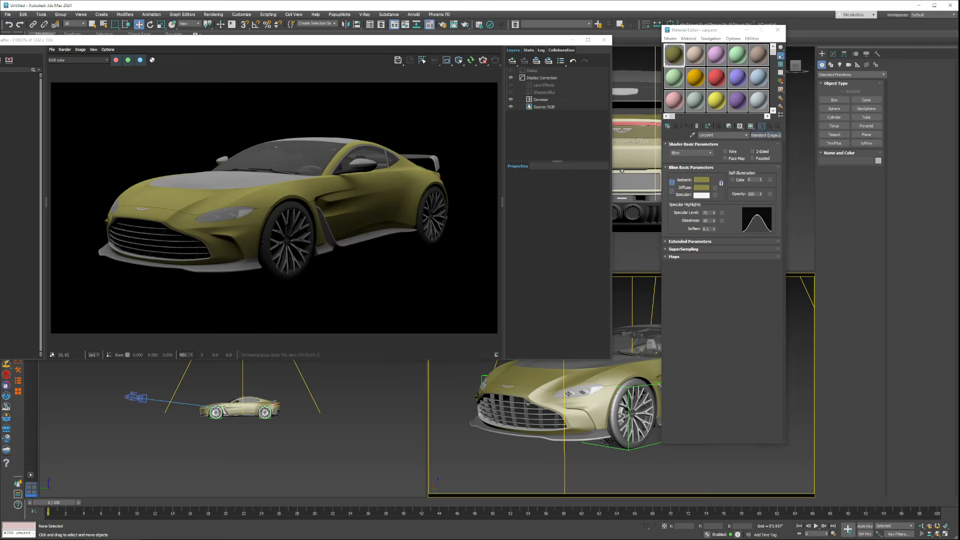
pyautogui.moveTo(959, 34); pyautogui.dragTo(875, 26)
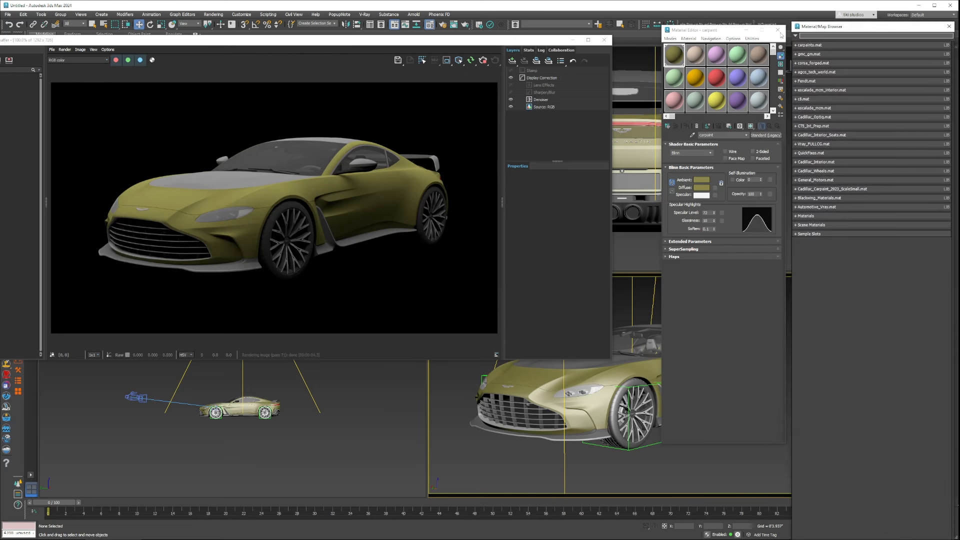
pyautogui.click(949, 26)
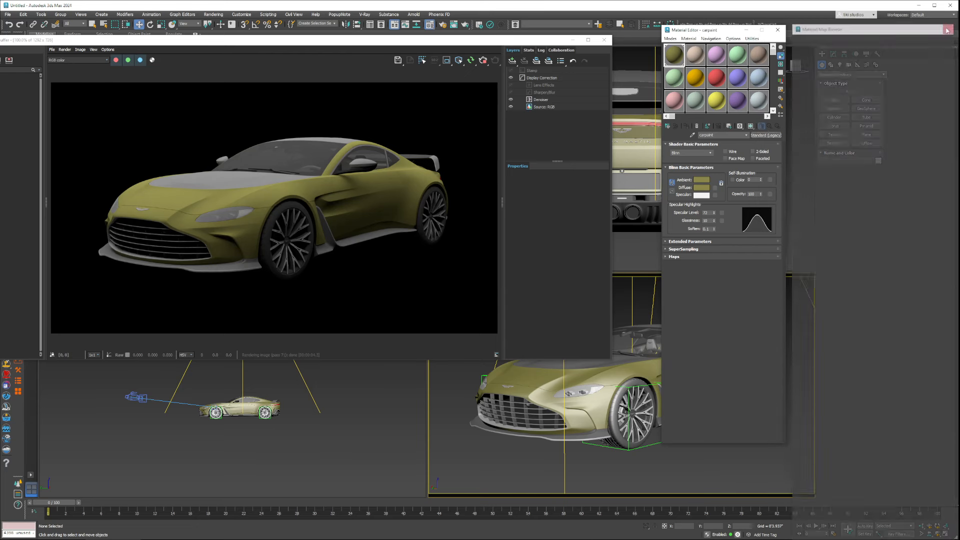
pyautogui.click(773, 136)
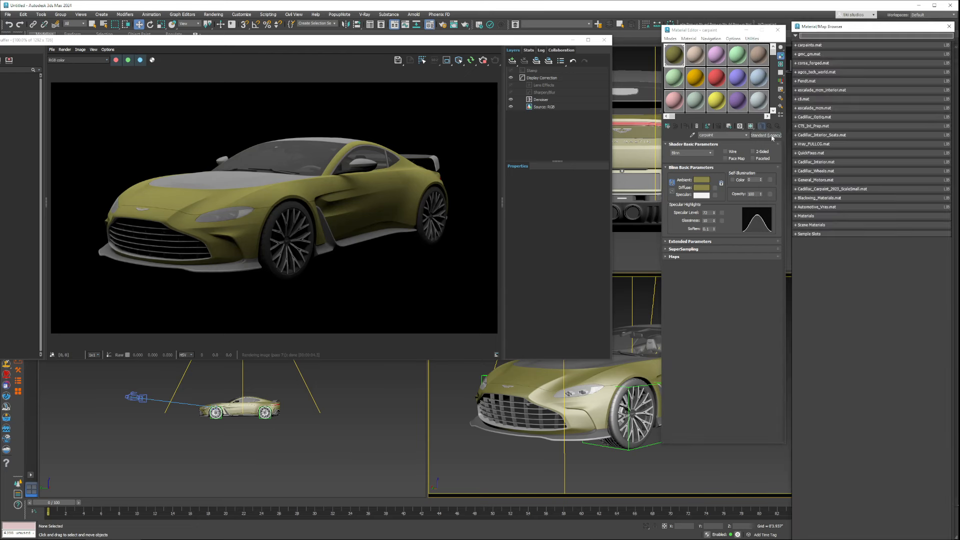
pyautogui.click(806, 215)
pyautogui.doubleClick(833, 223)
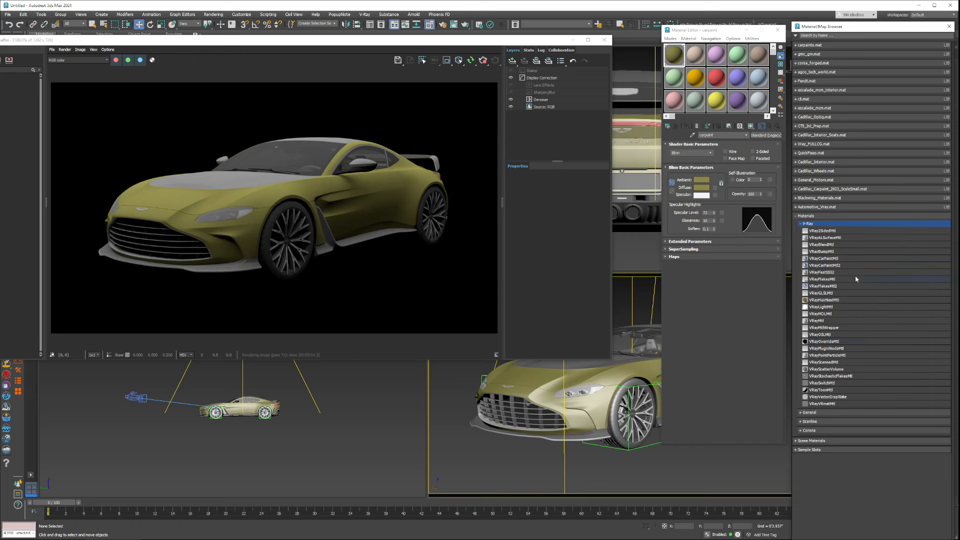
# Replace the legacy Standard carpaint material with a VRayBlendMtl
pyautogui.click(830, 246)
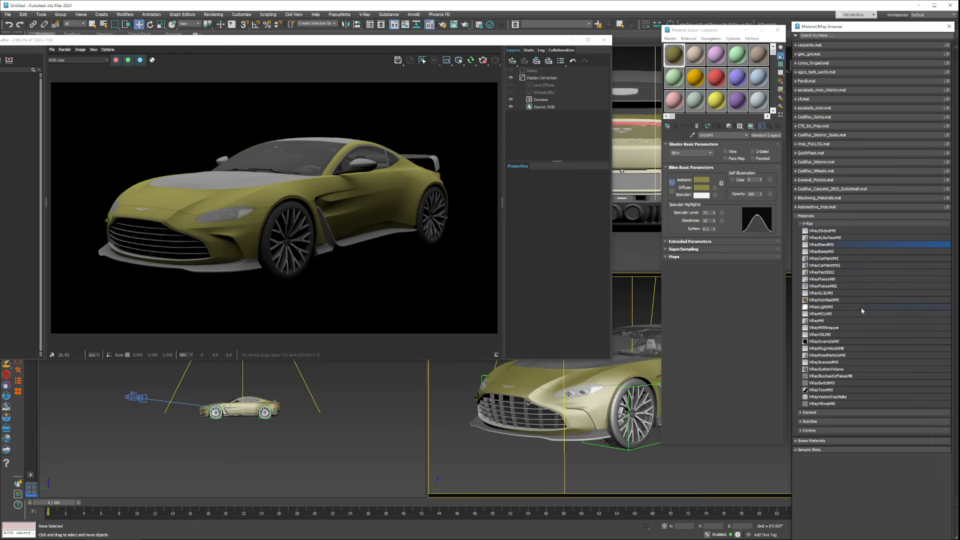
pyautogui.click(824, 307)
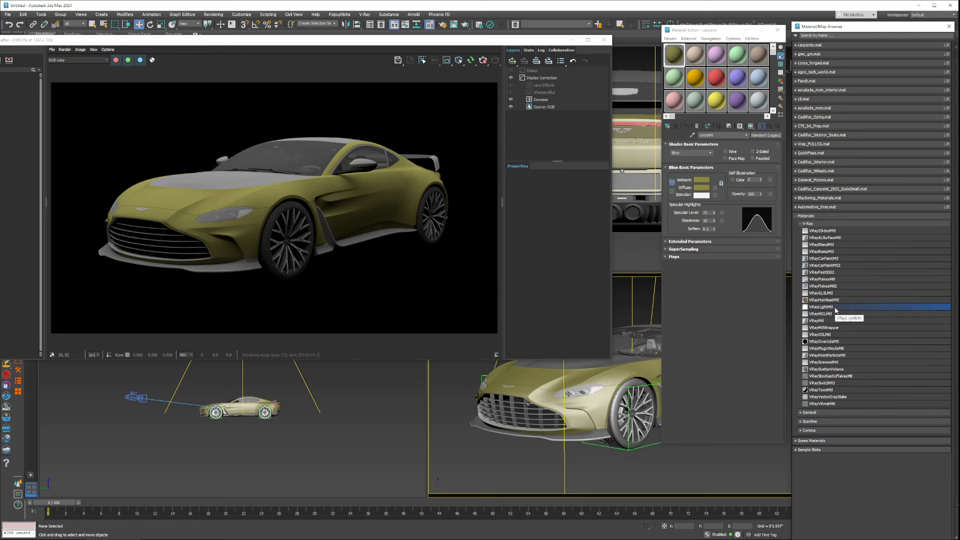
pyautogui.click(826, 321)
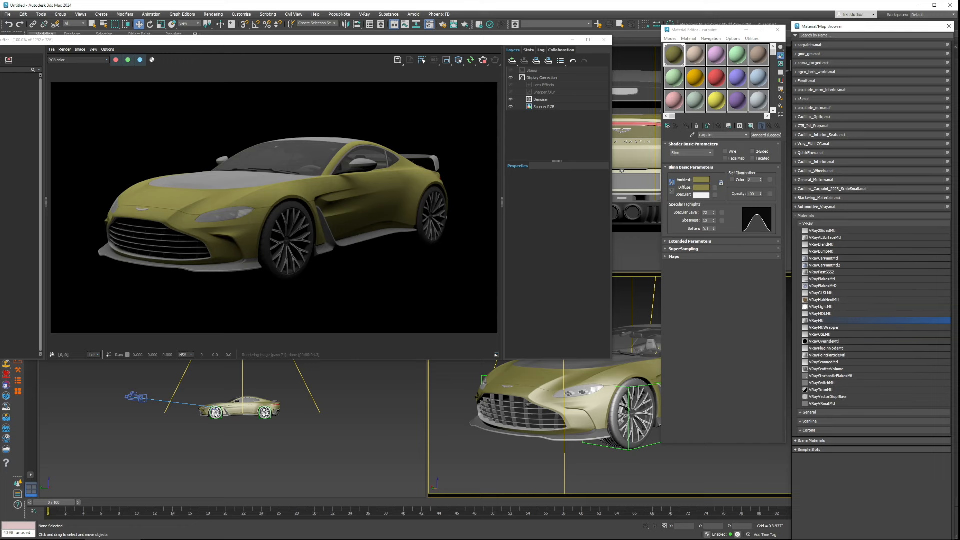
pyautogui.doubleClick(834, 245)
pyautogui.click(709, 255)
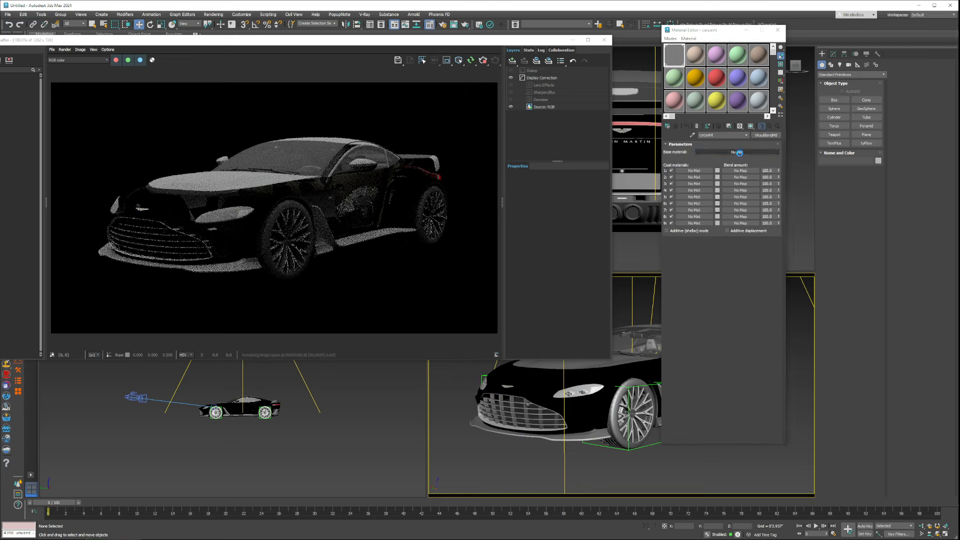
# Assign a VRayMtl as the blend's base material and set its diffuse color to dark red
pyautogui.click(739, 153)
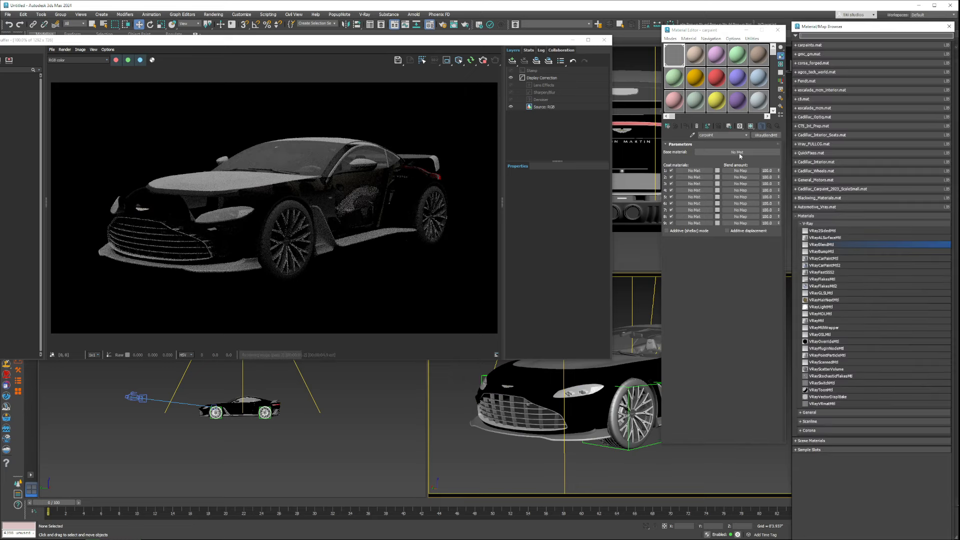
pyautogui.doubleClick(824, 322)
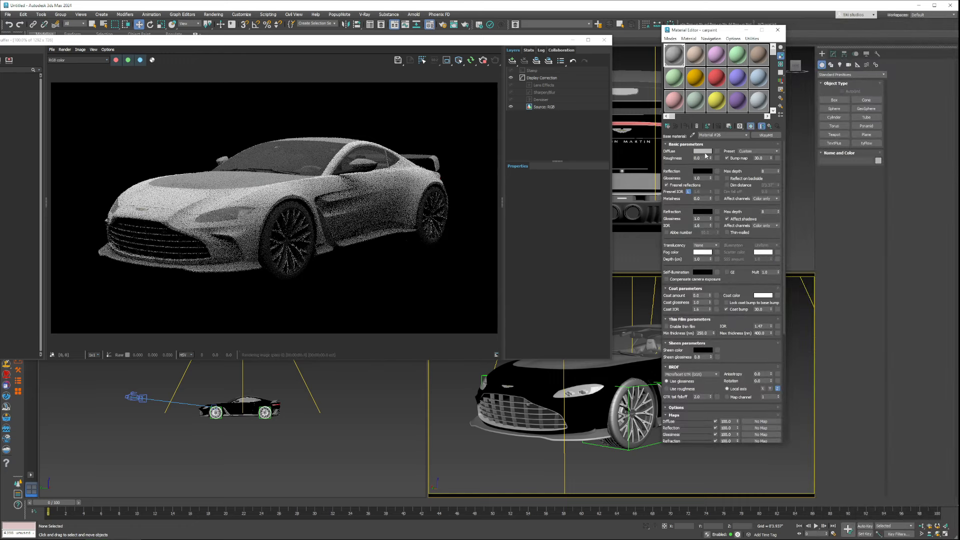
pyautogui.click(704, 152)
pyautogui.moveTo(582, 97); pyautogui.dragTo(589, 77)
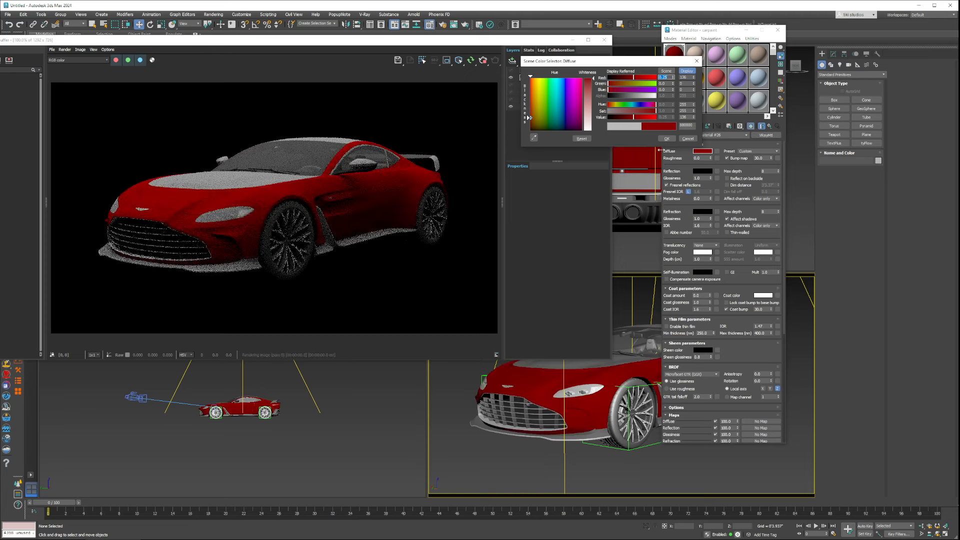
pyautogui.click(666, 138)
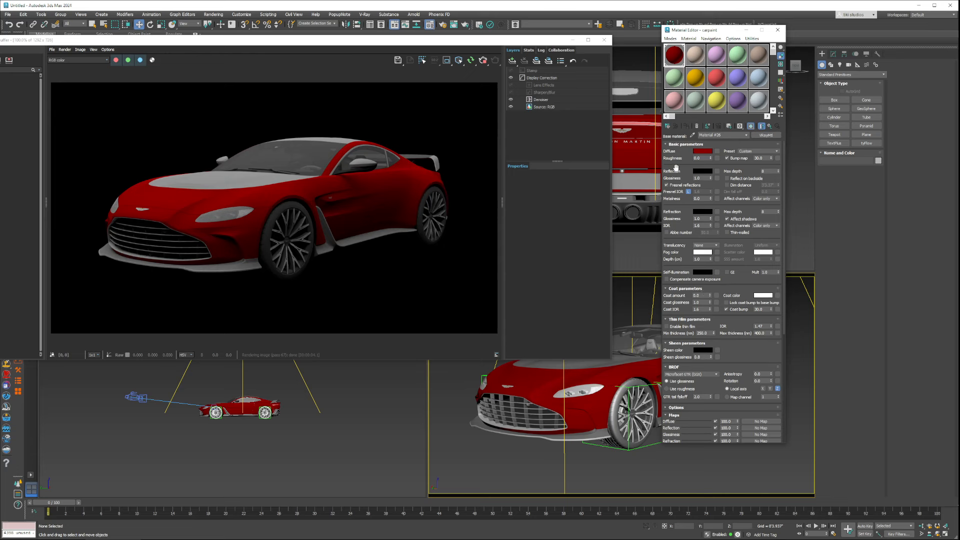
# Set the base material's reflection color to full white
pyautogui.click(702, 171)
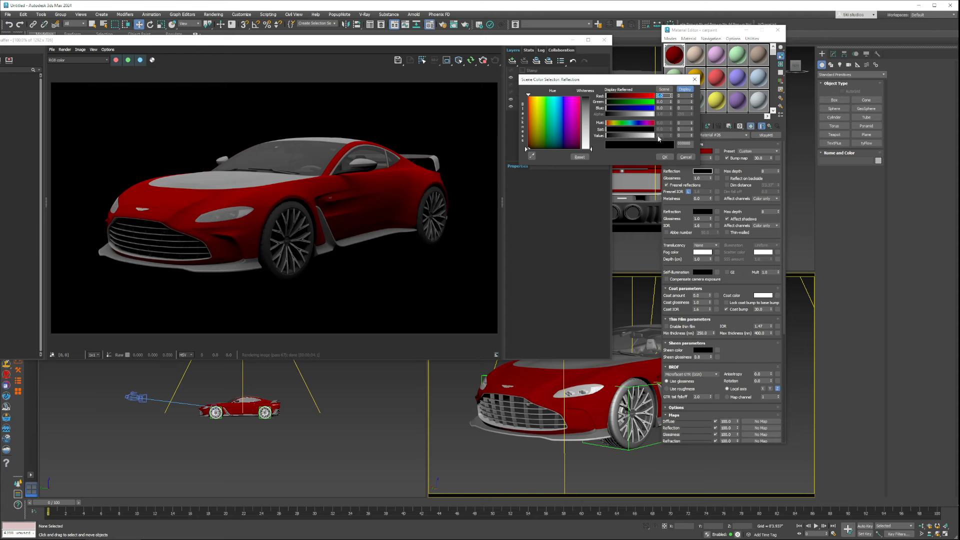
pyautogui.moveTo(650, 137)
pyautogui.mouseDown()
pyautogui.moveTo(675, 141)
pyautogui.moveTo(571, 139)
pyautogui.mouseUp()
pyautogui.moveTo(650, 137); pyautogui.dragTo(655, 135)
pyautogui.click(664, 157)
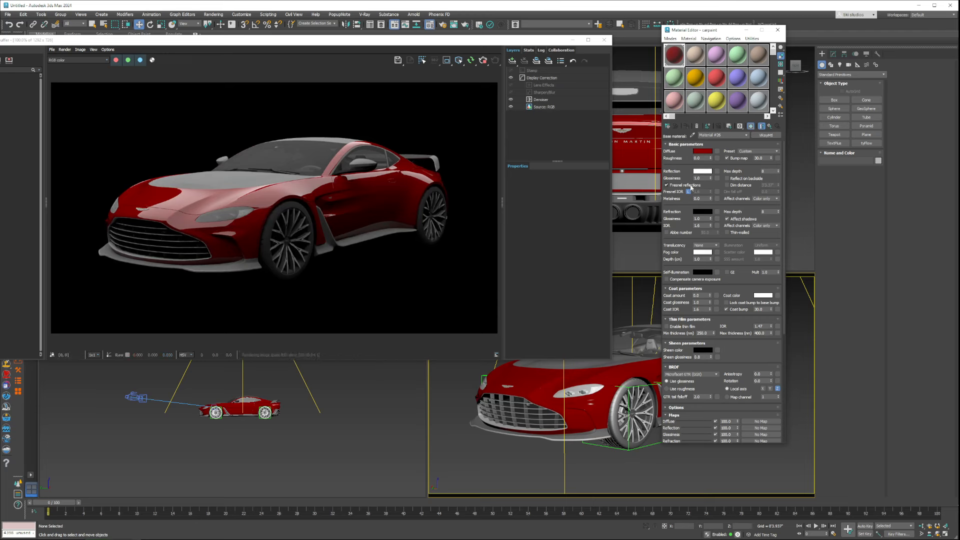
# Test the base material without Fresnel reflections and with an unlocked Fresnel IOR of 4, restoring both settings after each test
pyautogui.click(692, 187)
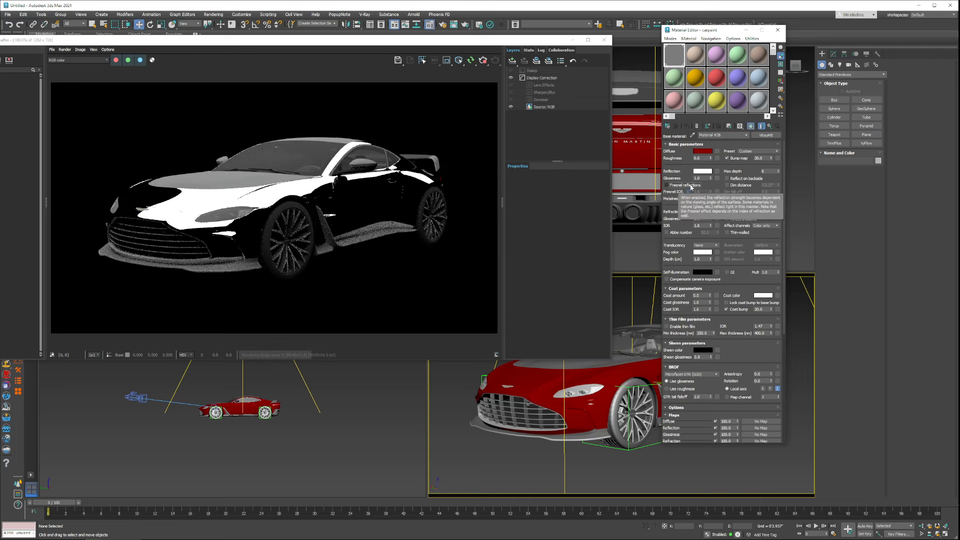
pyautogui.click(691, 186)
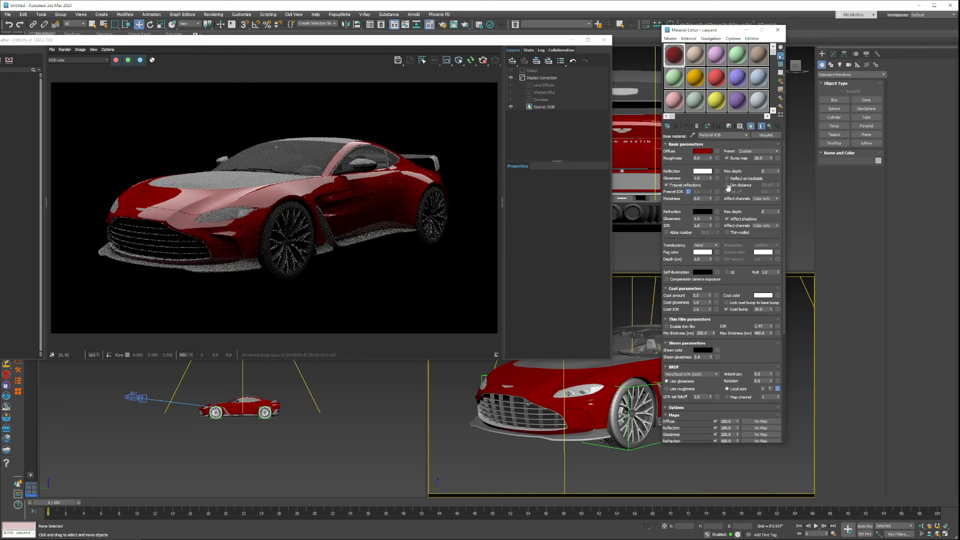
pyautogui.click(689, 191)
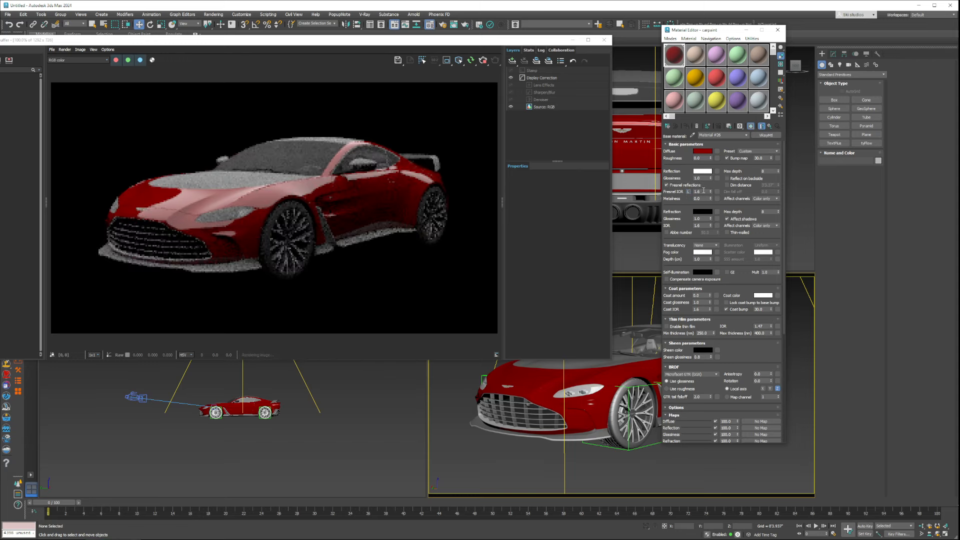
pyautogui.doubleClick(704, 190)
pyautogui.write('4')
pyautogui.press('Return')
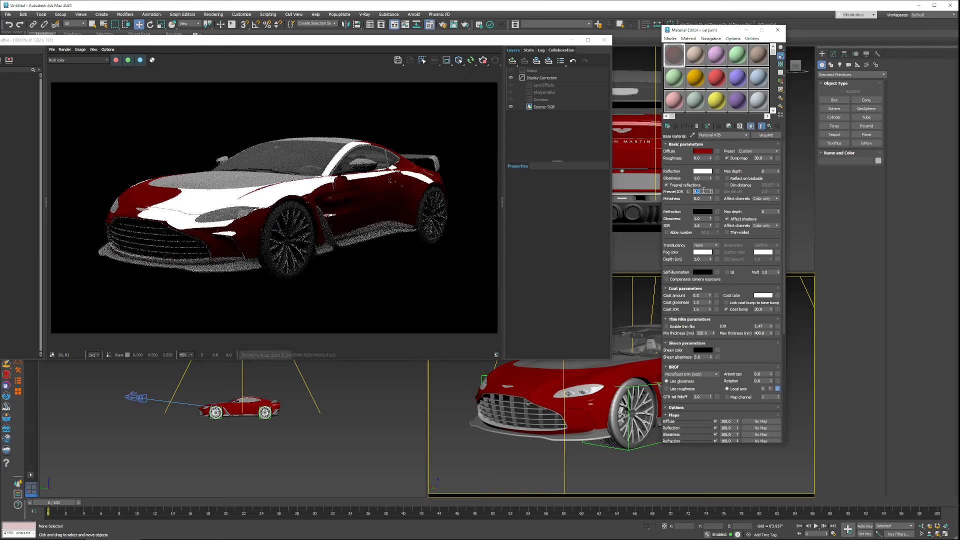
pyautogui.click(688, 191)
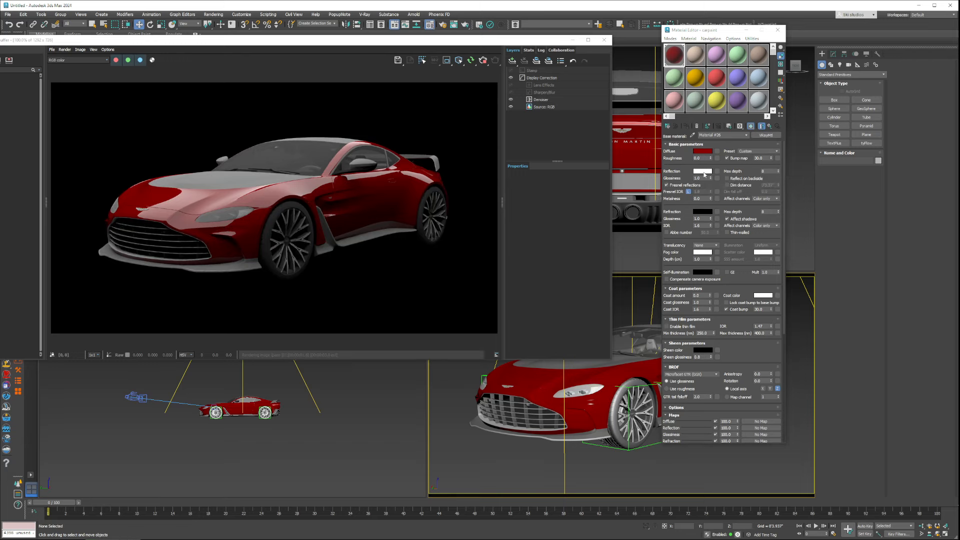
# Change the base material's reflection color to pure red and darken its diffuse color to a very deep red
pyautogui.click(703, 171)
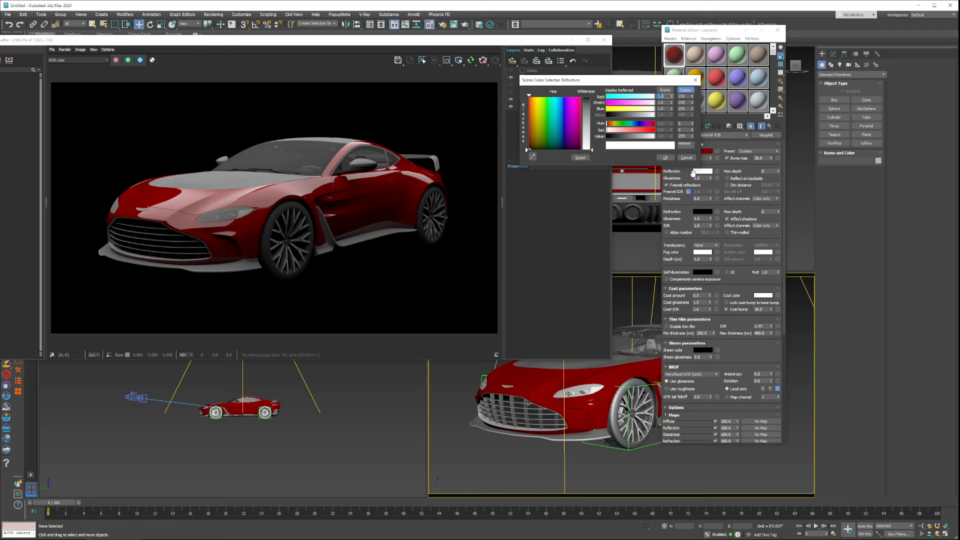
pyautogui.click(528, 96)
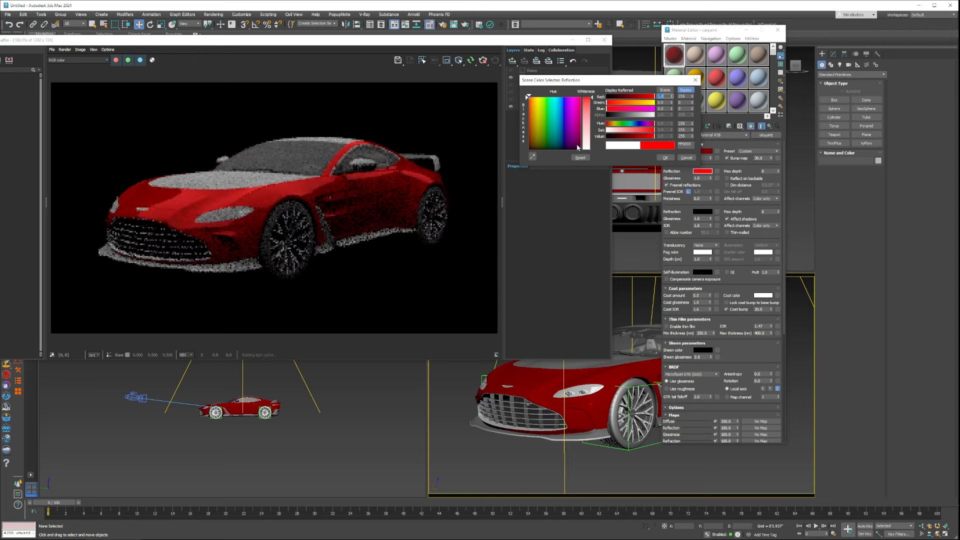
pyautogui.click(665, 157)
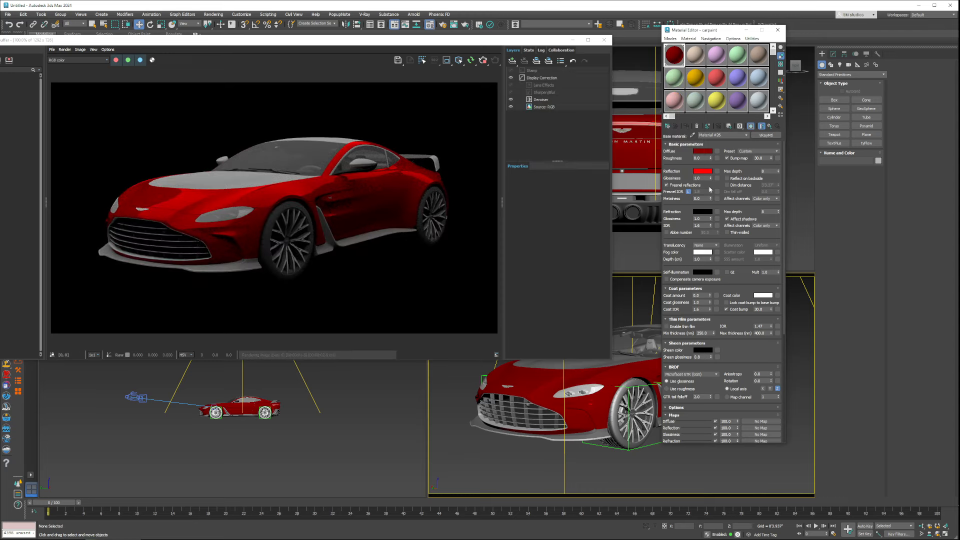
pyautogui.click(706, 151)
pyautogui.click(620, 114)
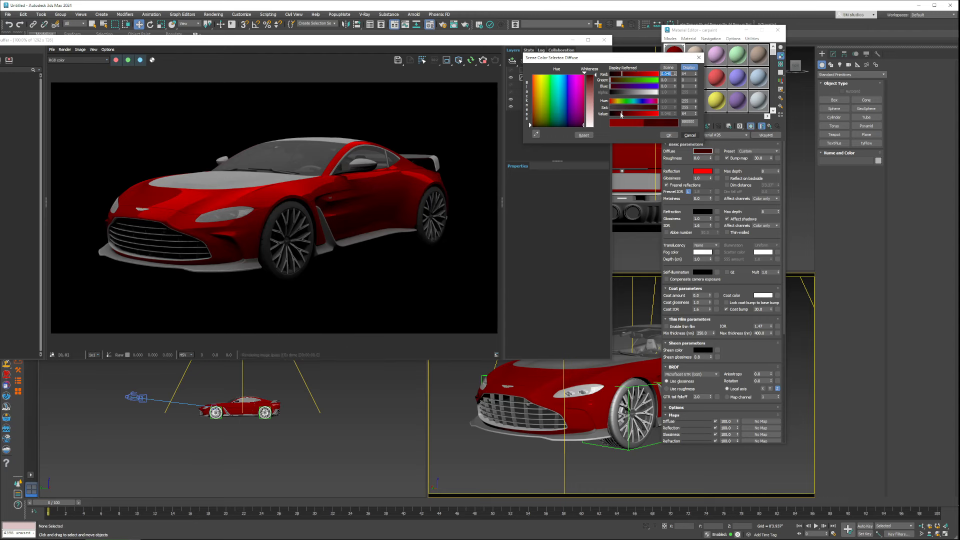
pyautogui.click(669, 136)
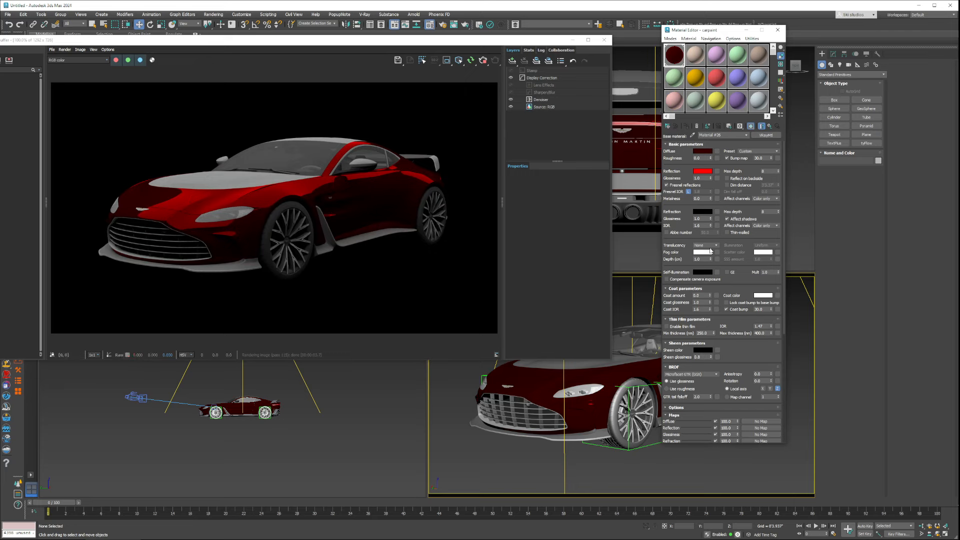
# Unlock the base material's Fresnel IOR and set it to 4
pyautogui.click(689, 191)
pyautogui.doubleClick(698, 192)
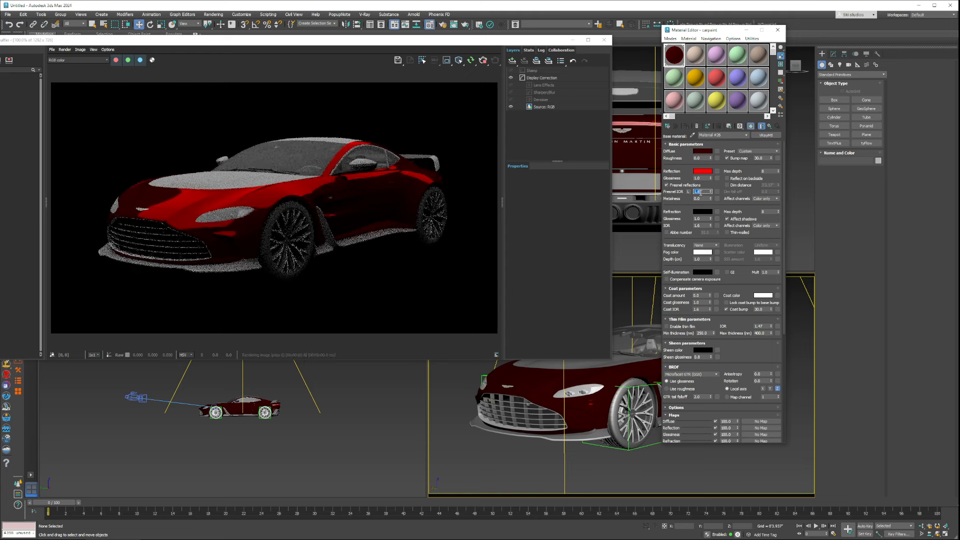
pyautogui.write('4')
pyautogui.press('Return')
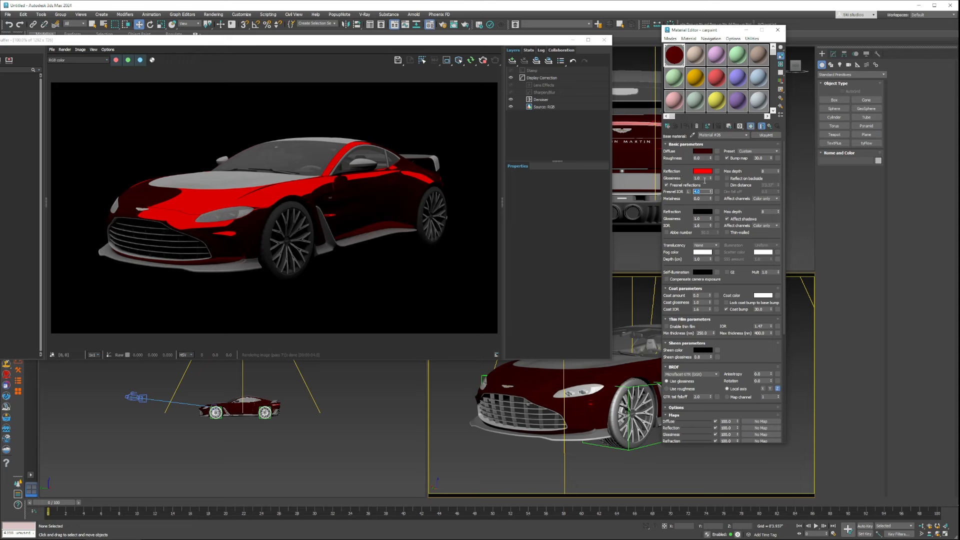
# Tune the base material's reflection glossiness, trying 0.5 and 0.6 and settling on 0.7
pyautogui.click(703, 179)
pyautogui.write('0.5')
pyautogui.press('Return')
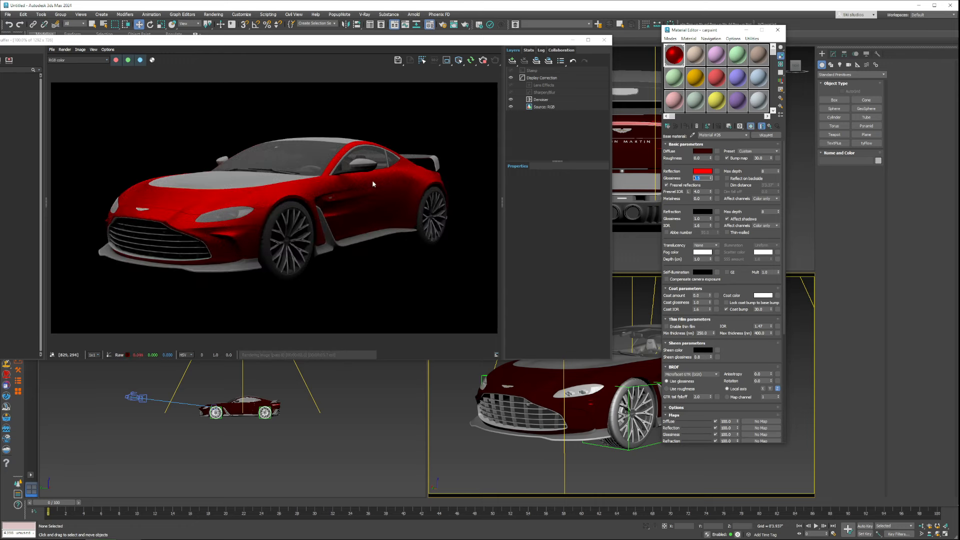
pyautogui.write('0.6')
pyautogui.press('Return')
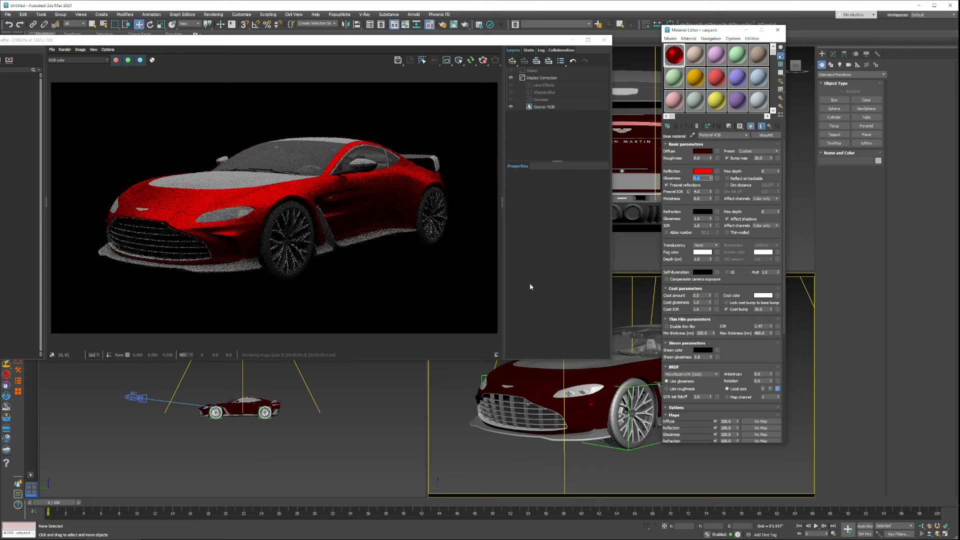
pyautogui.write('0.7')
pyautogui.press('Return')
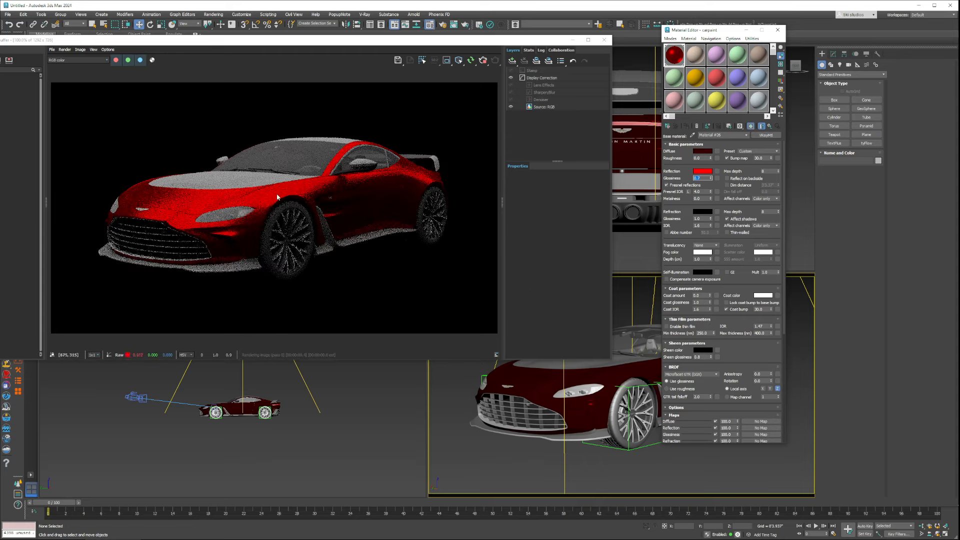
# Set the base material's reflection glossiness to 0.65 and turn on the checkered background for the material sample
pyautogui.write('0.65')
pyautogui.press('Return')
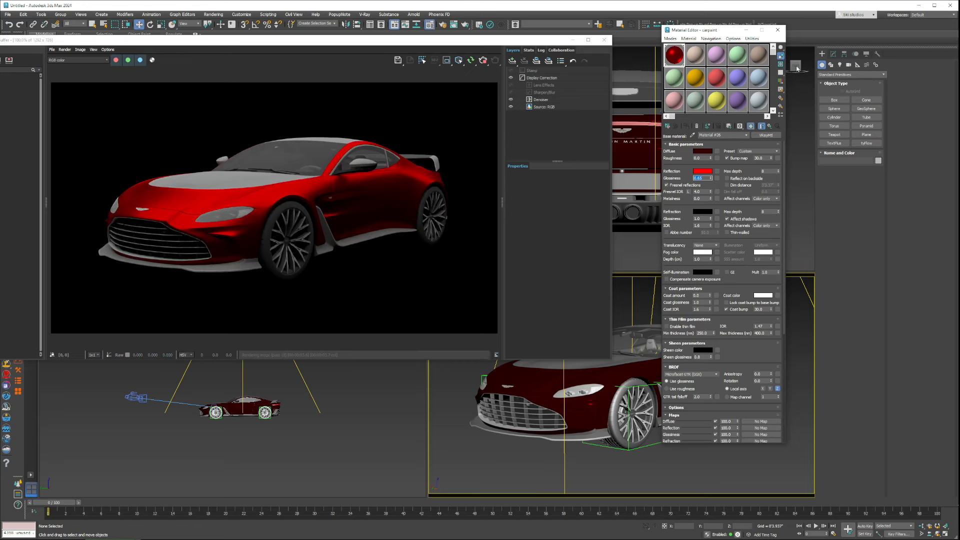
pyautogui.click(781, 65)
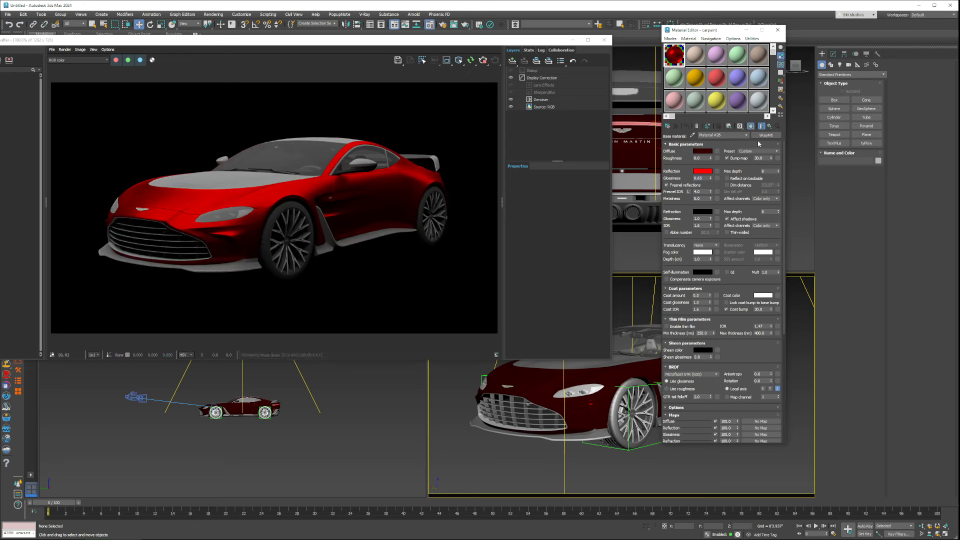
pyautogui.click(773, 127)
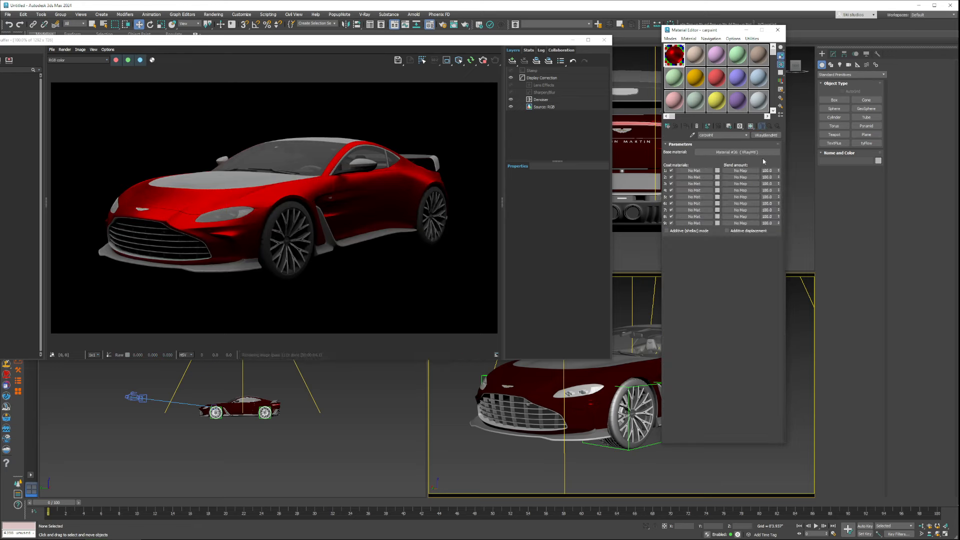
# Add a VRayFlakesMtl2 as the first coat material of the carpaint blend
pyautogui.click(716, 171)
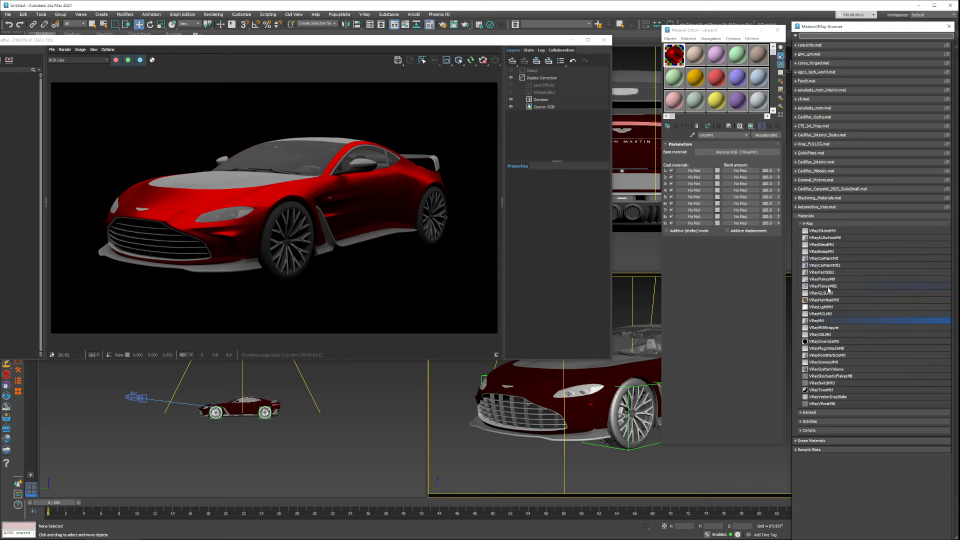
pyautogui.doubleClick(829, 287)
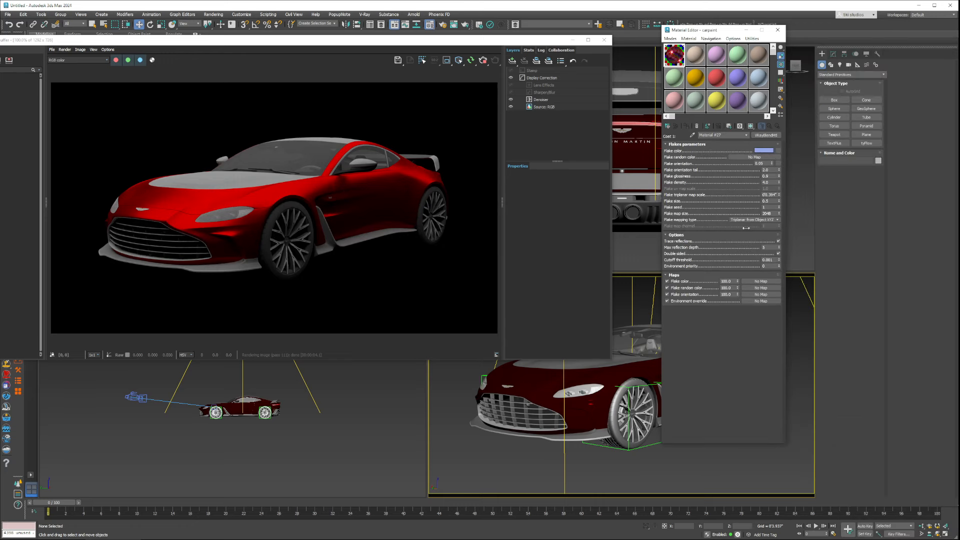
# Change the flake color of the first coat to a strong, slightly light red
pyautogui.click(762, 151)
pyautogui.click(594, 79)
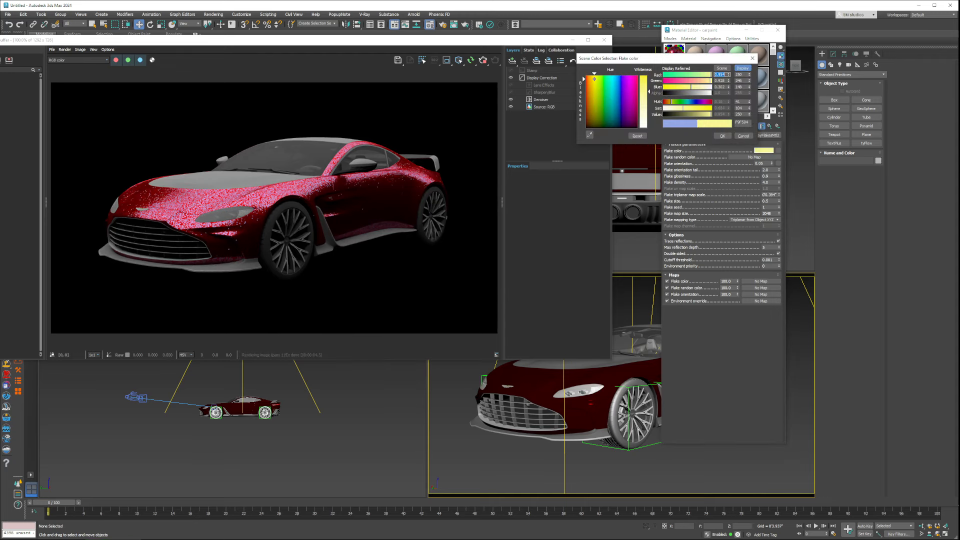
pyautogui.moveTo(671, 101); pyautogui.dragTo(665, 102)
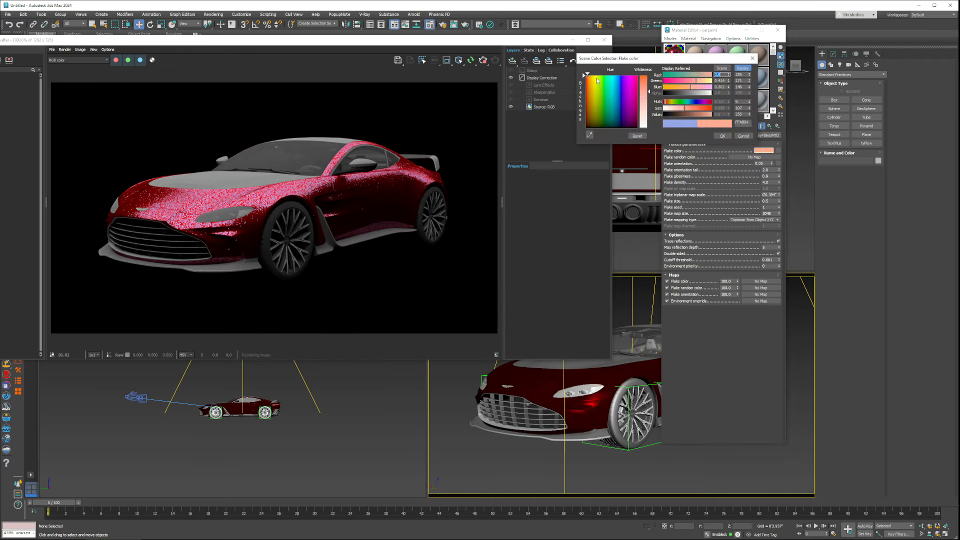
pyautogui.moveTo(588, 77); pyautogui.dragTo(585, 76)
pyautogui.click(585, 75)
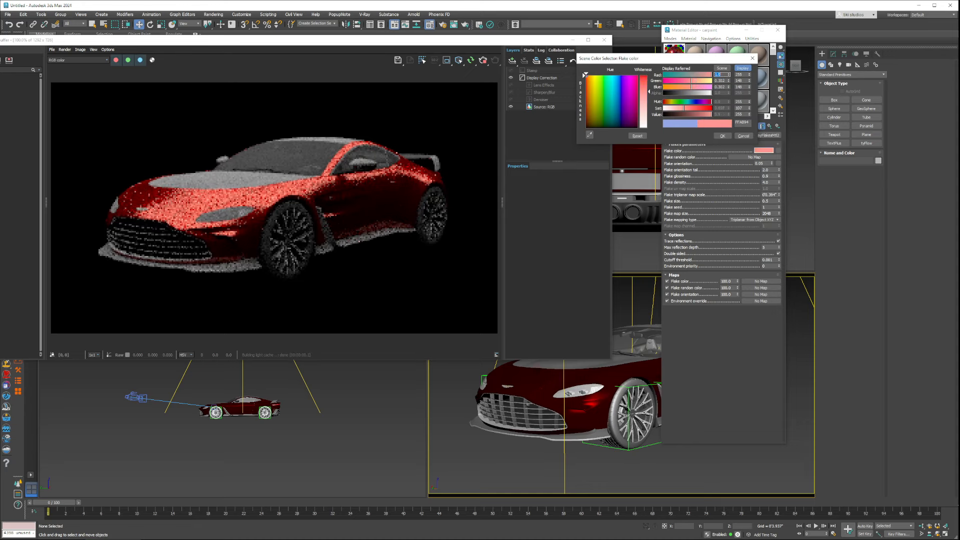
pyautogui.click(696, 108)
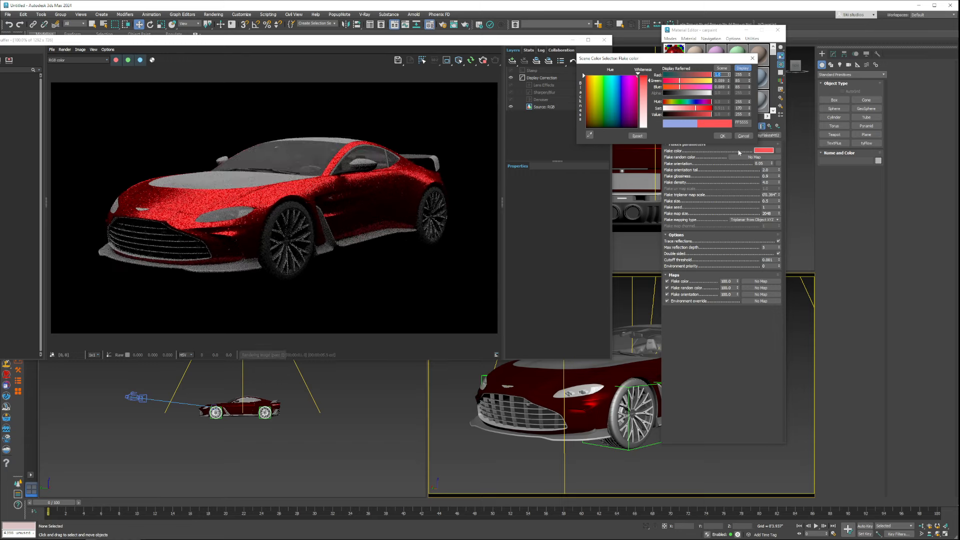
pyautogui.click(722, 136)
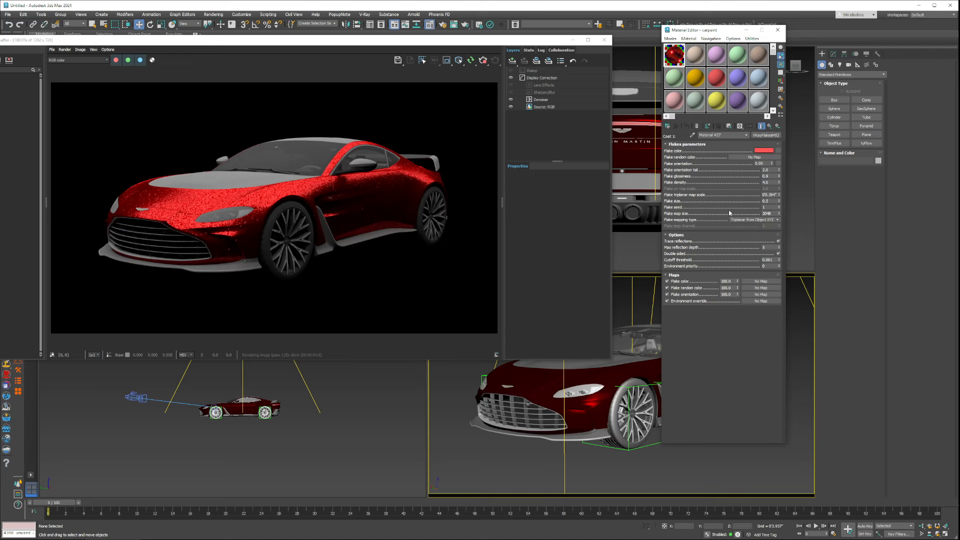
# Set the flake density to 2.0 and the flake size to 2
pyautogui.click(769, 182)
pyautogui.write('2.0')
pyautogui.press('Return')
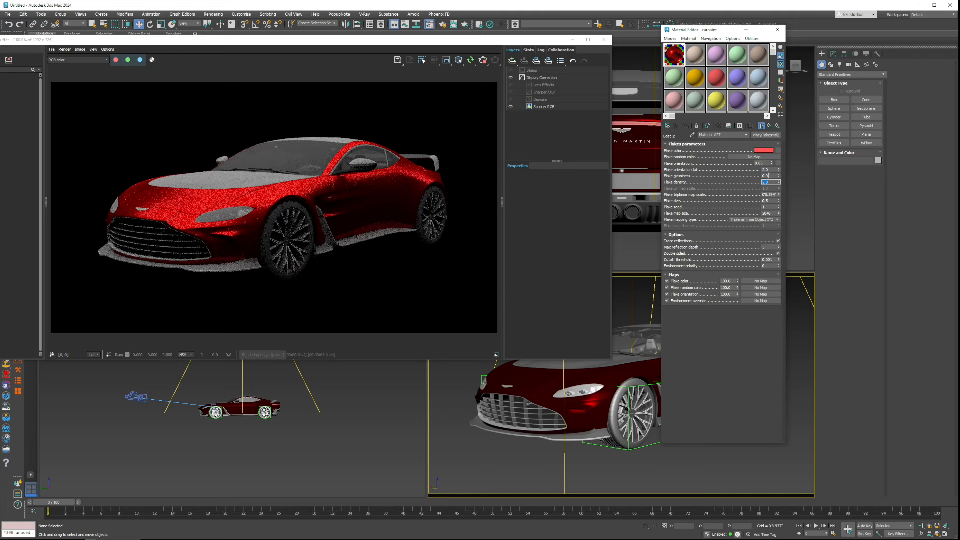
pyautogui.click(770, 200)
pyautogui.write('2')
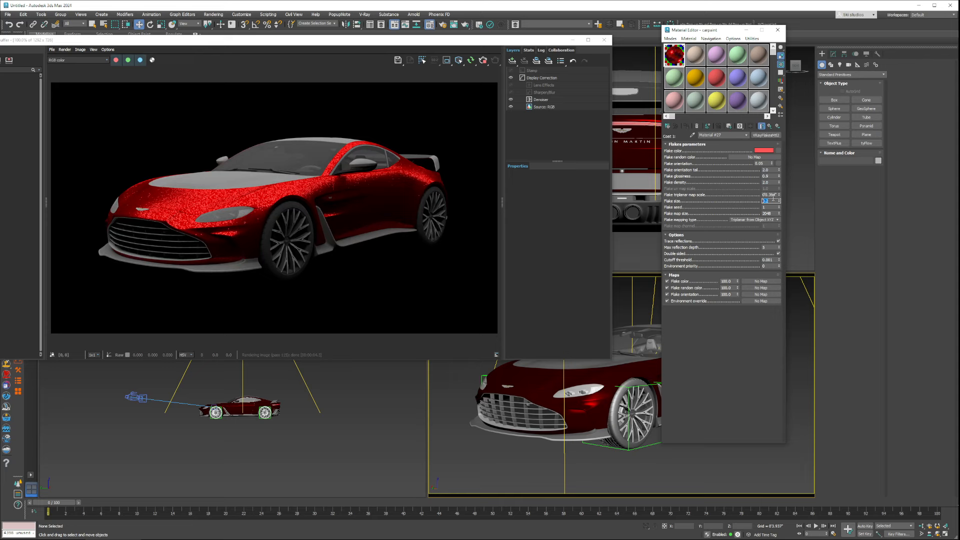
pyautogui.press('Return')
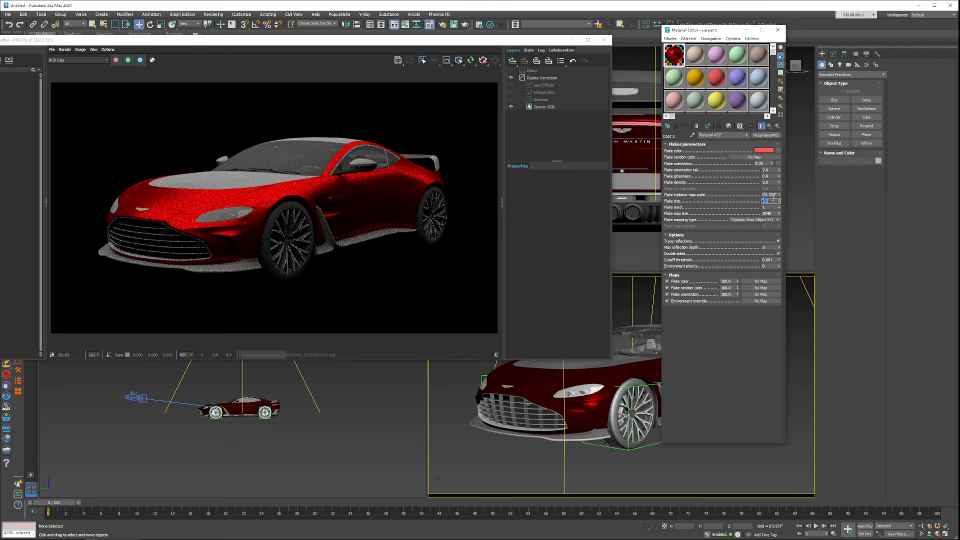
# Add a VRayMtl as the second coat material of the carpaint blend and make its diffuse color black
pyautogui.click(769, 127)
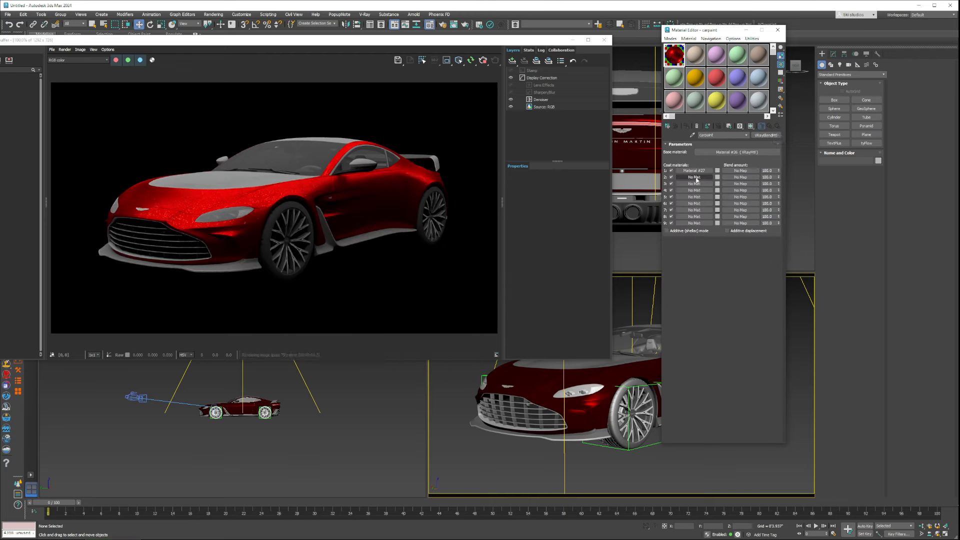
pyautogui.click(695, 177)
pyautogui.doubleClick(819, 321)
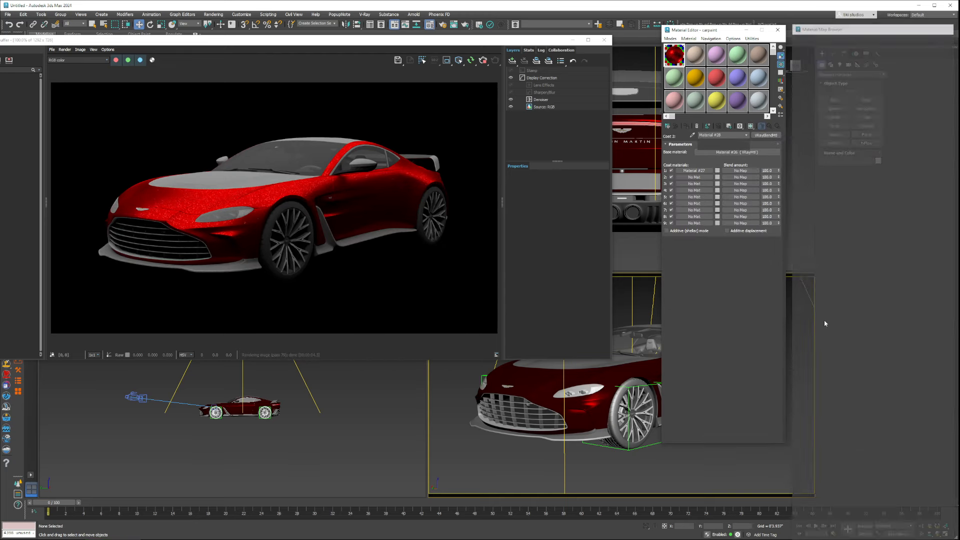
pyautogui.click(705, 154)
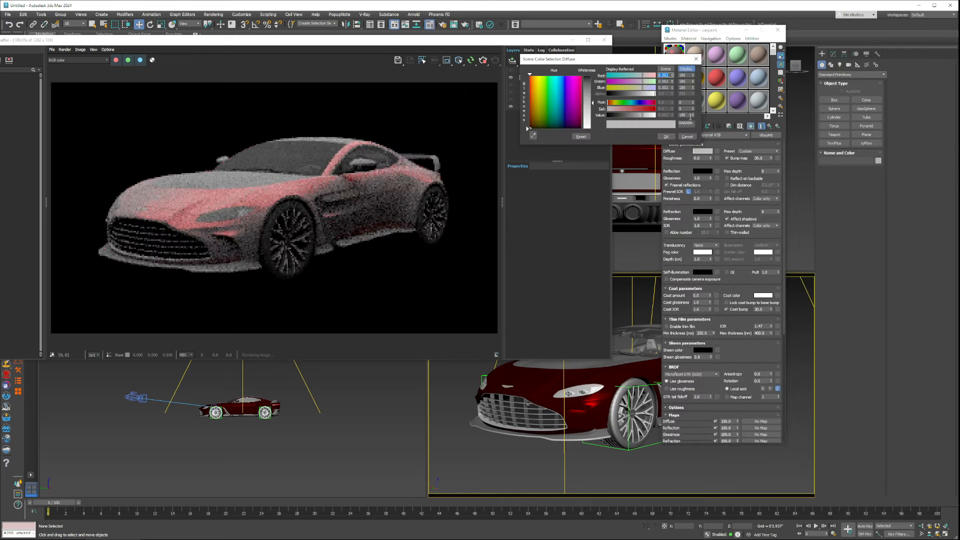
pyautogui.moveTo(643, 115); pyautogui.dragTo(607, 115)
pyautogui.click(672, 137)
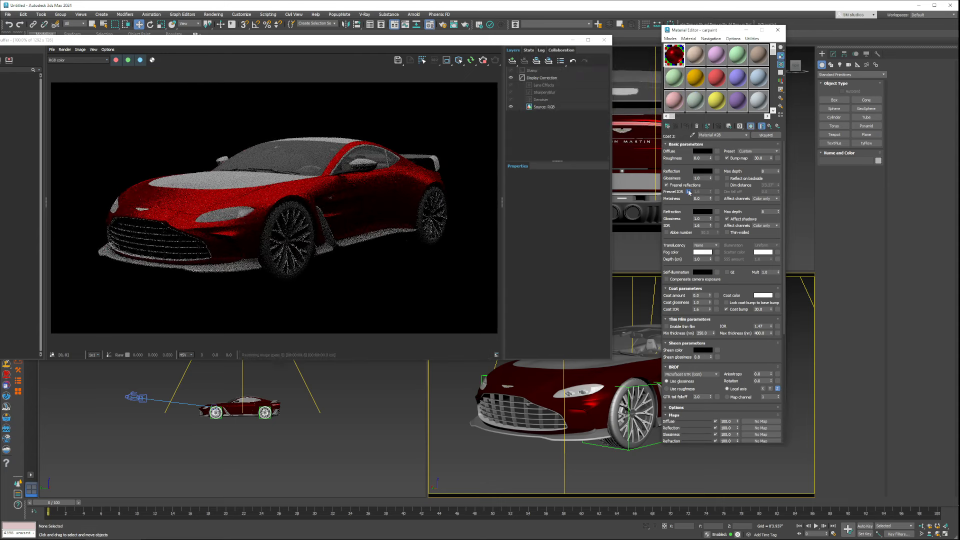
# Set the second coat's reflection color to pure white and disable its Fresnel reflections
pyautogui.click(708, 170)
pyautogui.click(655, 135)
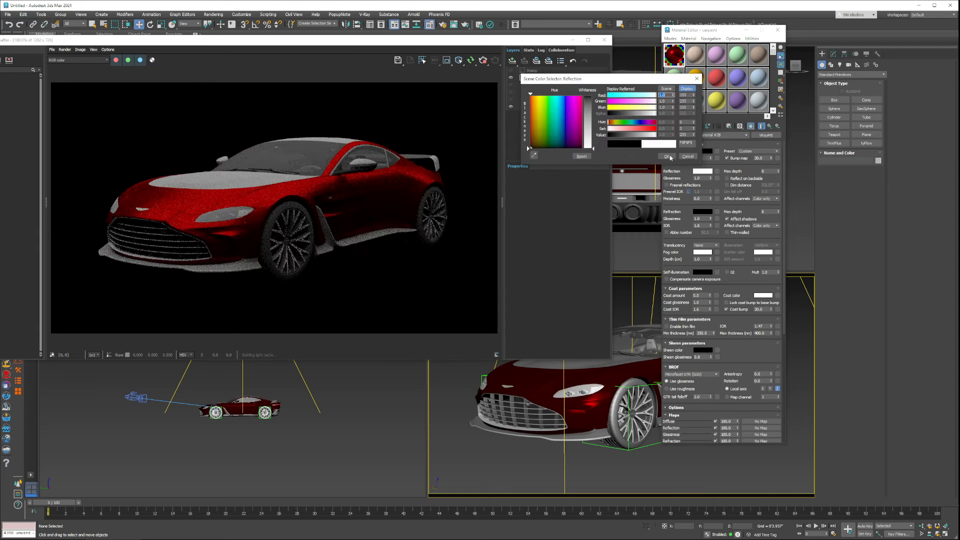
pyautogui.click(668, 157)
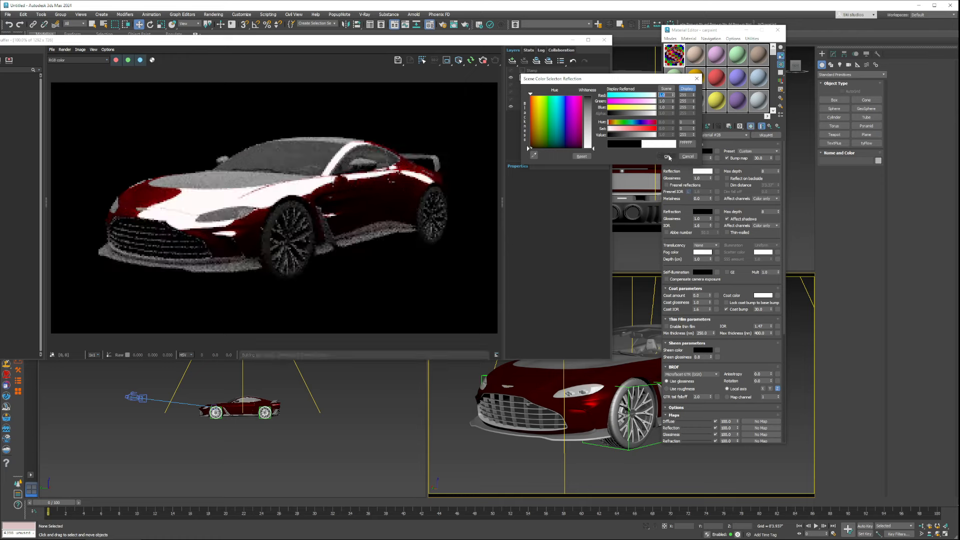
pyautogui.click(773, 127)
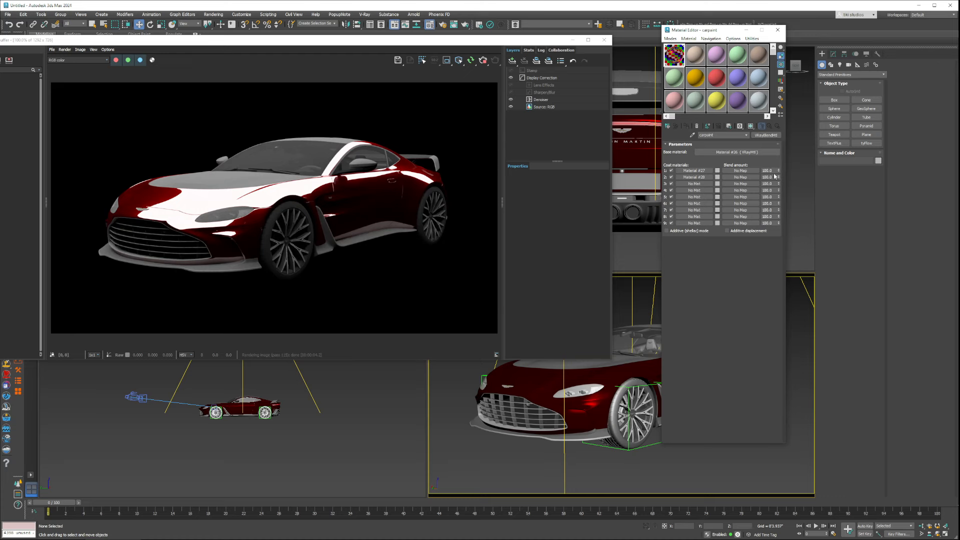
pyautogui.click(718, 173)
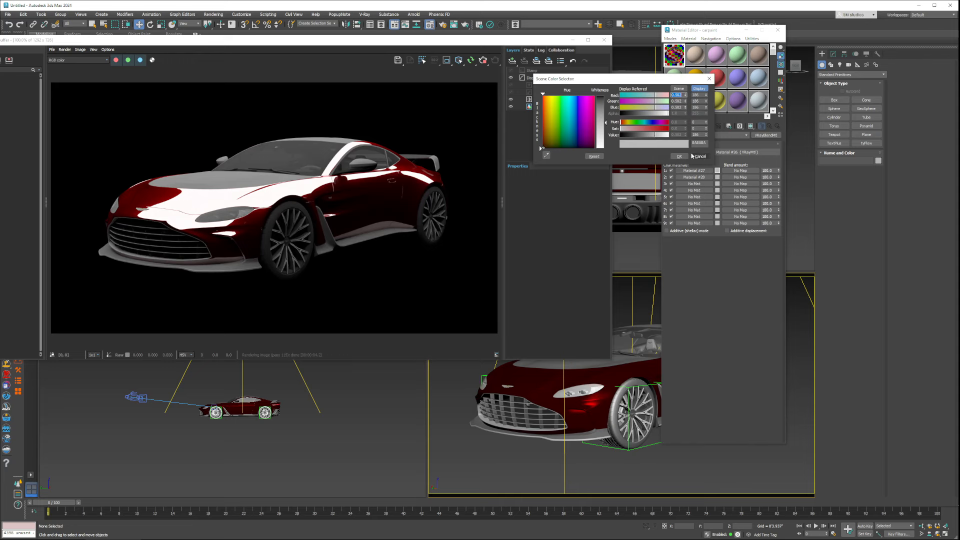
pyautogui.moveTo(622, 136); pyautogui.dragTo(597, 141)
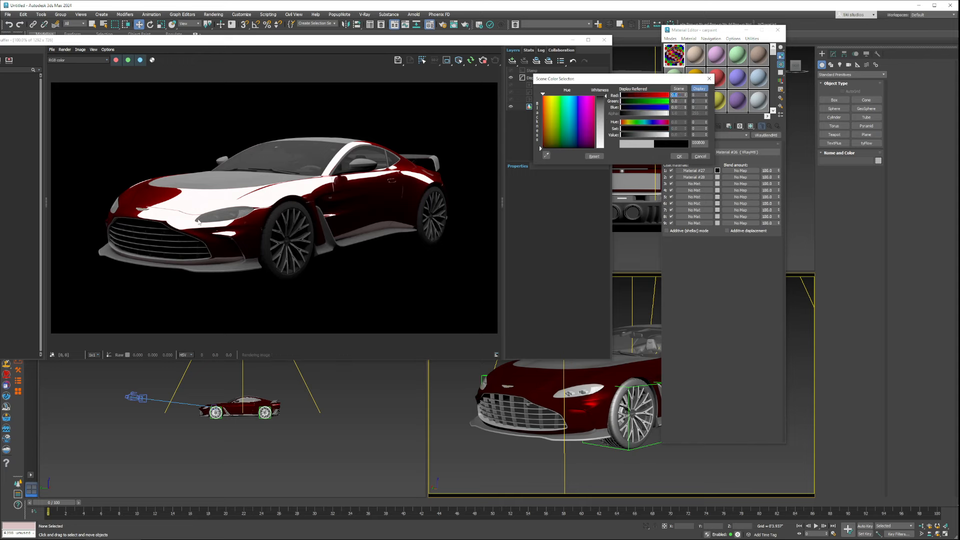
pyautogui.click(705, 158)
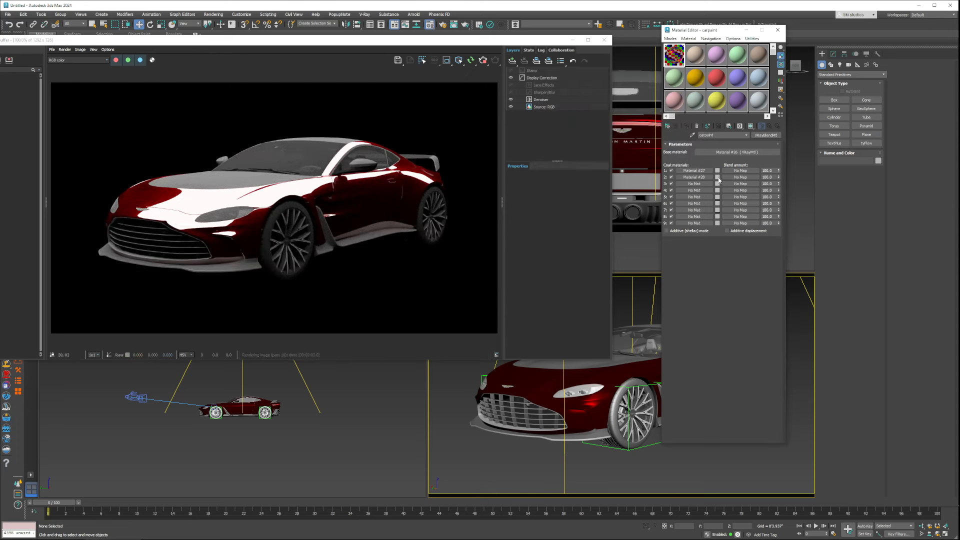
# Try black and pure white as the second coat's blend color, then cancel the change
pyautogui.click(717, 172)
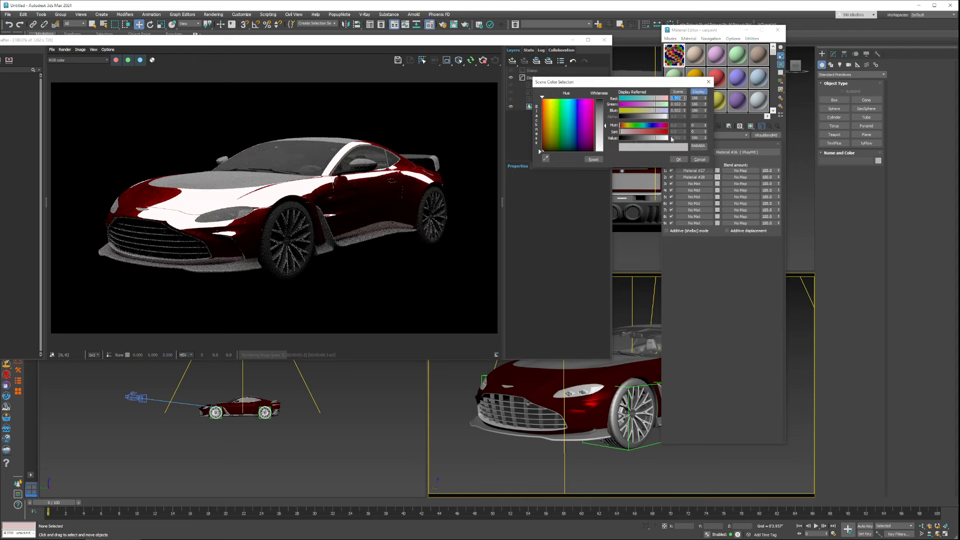
pyautogui.moveTo(625, 140); pyautogui.dragTo(598, 138)
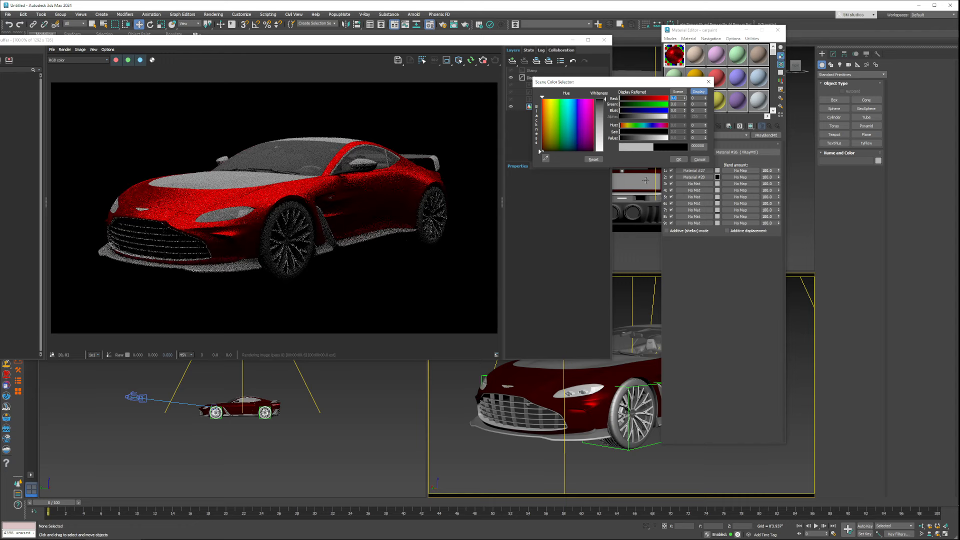
pyautogui.click(667, 138)
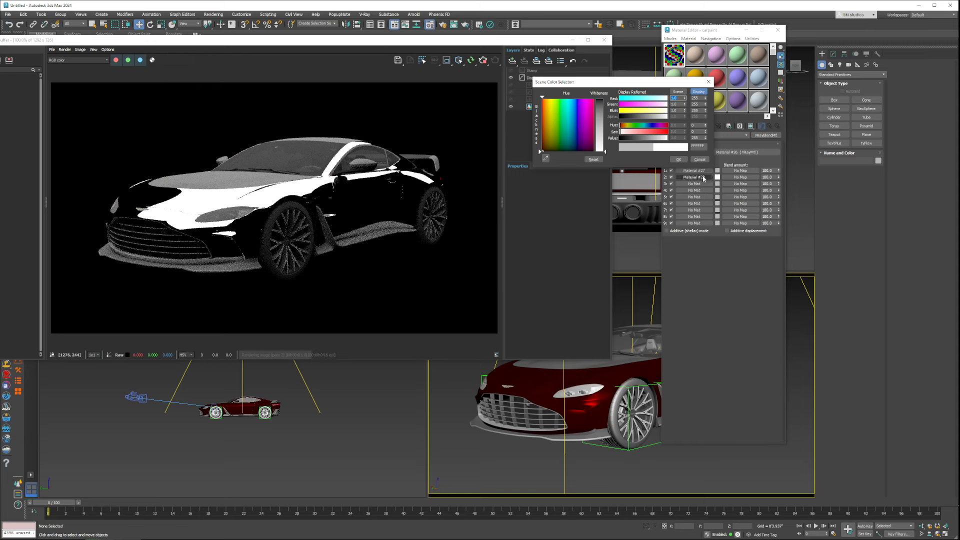
pyautogui.click(699, 159)
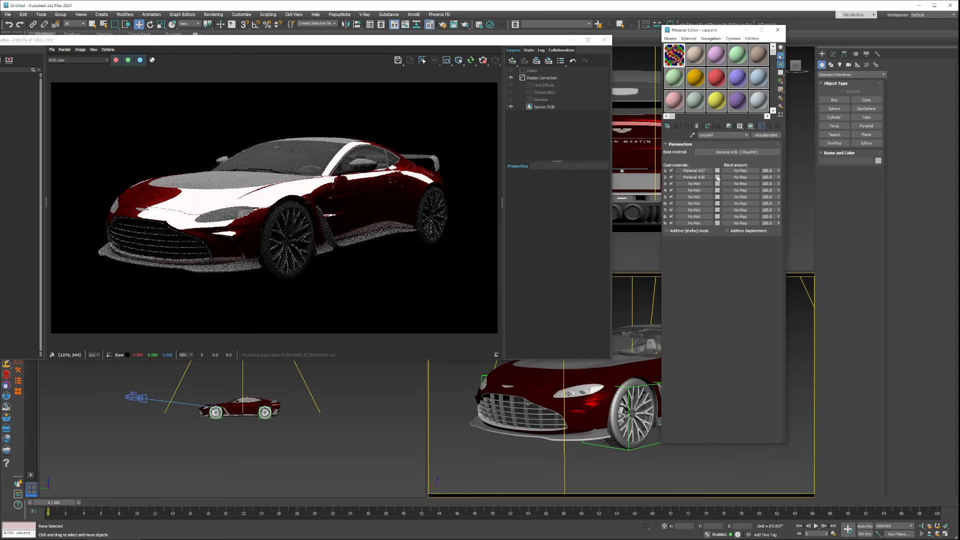
# Set the second coat's blend color to black
pyautogui.click(717, 177)
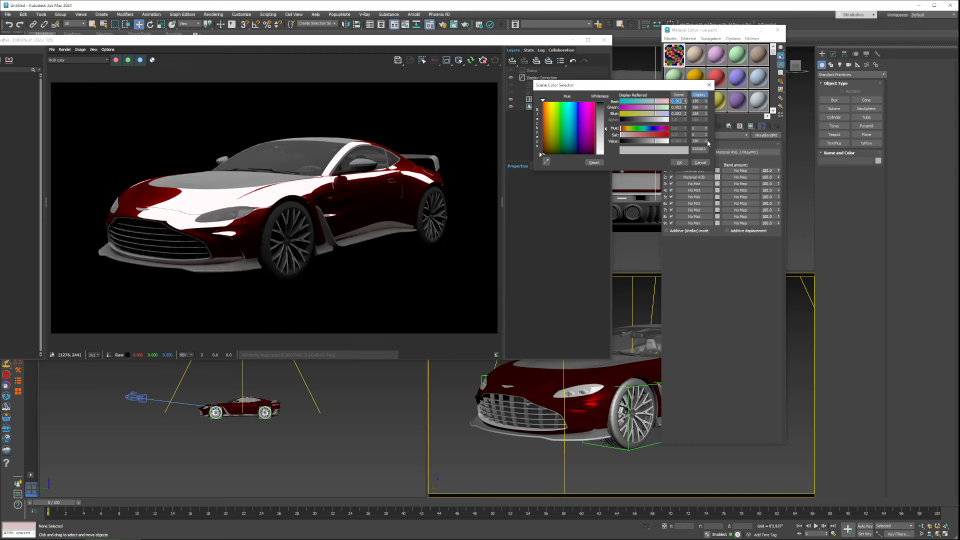
pyautogui.rightClick(706, 142)
pyautogui.click(676, 164)
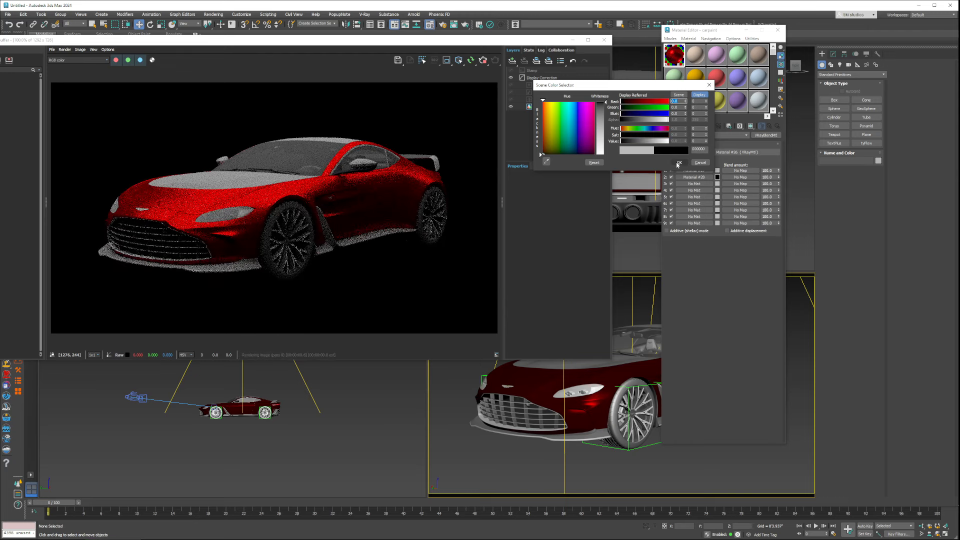
# Assign a Falloff map to the second coat's blend amount and set its falloff type to Fresnel
pyautogui.click(749, 183)
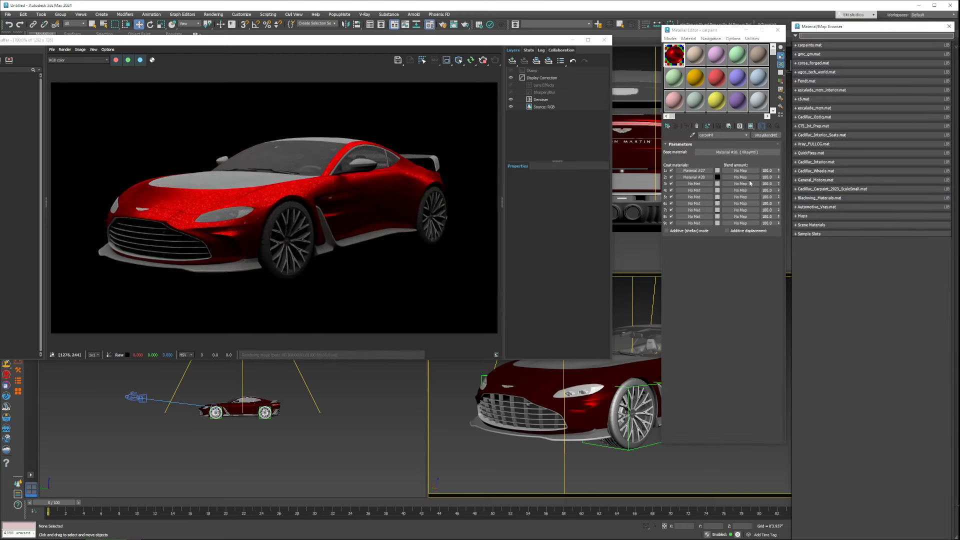
pyautogui.click(802, 216)
pyautogui.click(809, 249)
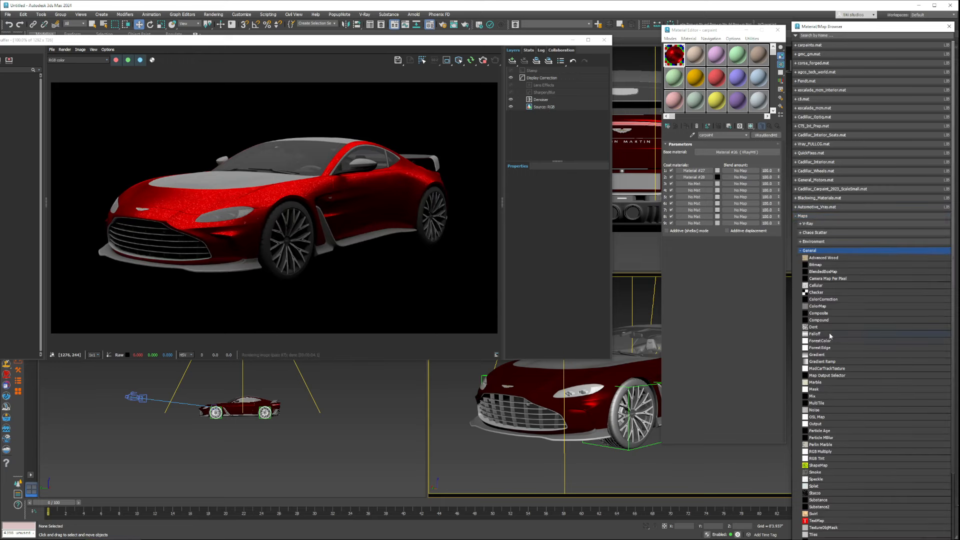
pyautogui.doubleClick(830, 334)
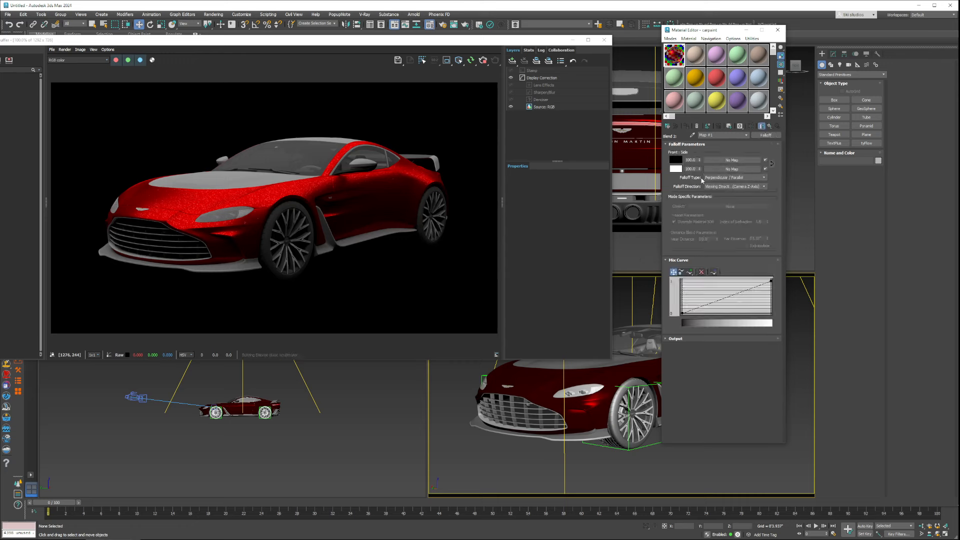
pyautogui.click(726, 177)
pyautogui.click(719, 193)
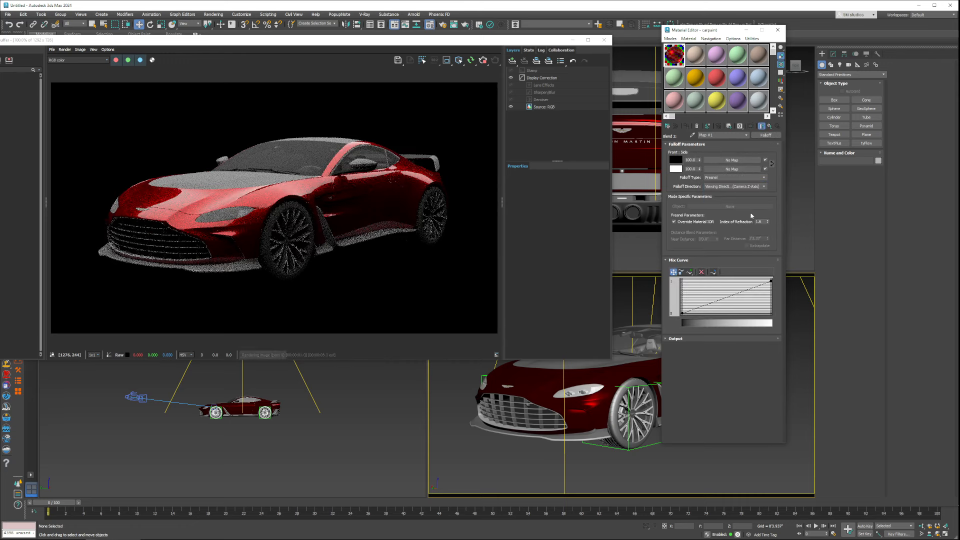
# Return to the carpaint blend and open the second coat material's parameters
pyautogui.click(770, 127)
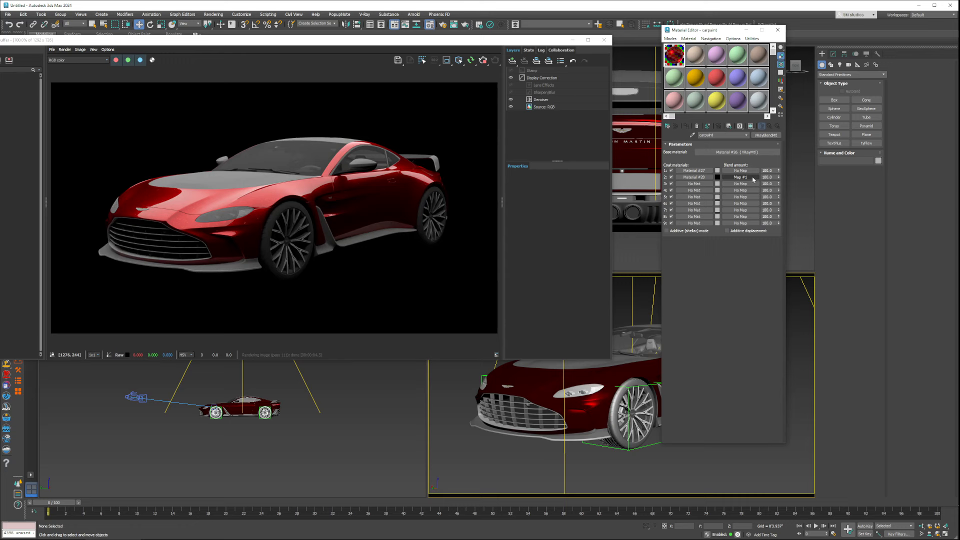
pyautogui.click(694, 177)
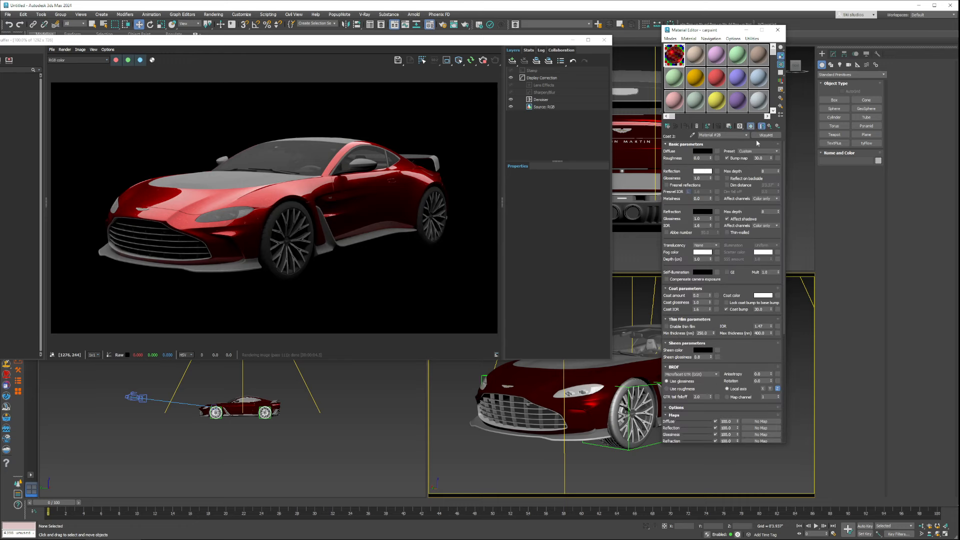
# Return to the carpaint blend and set the second coat's blend amount to 50
pyautogui.click(769, 125)
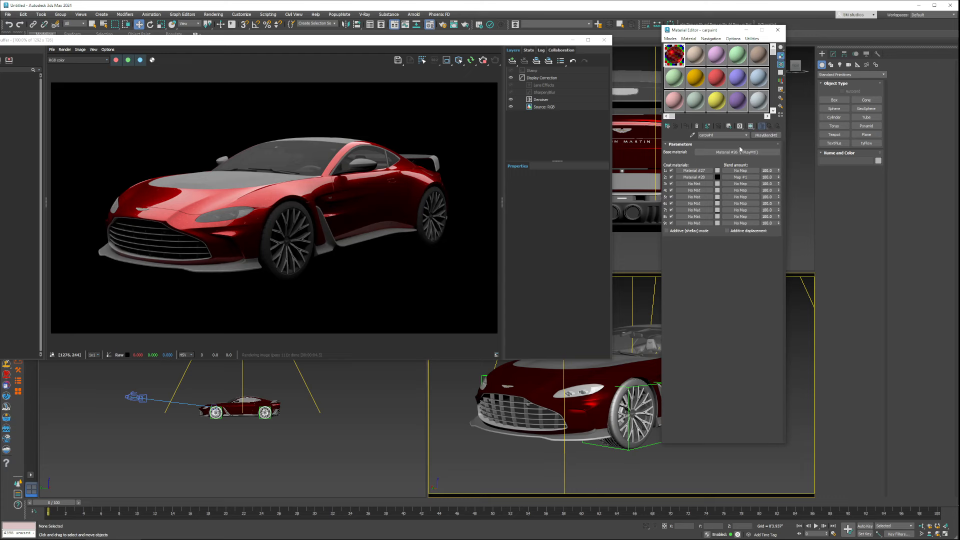
pyautogui.doubleClick(768, 177)
pyautogui.write('50')
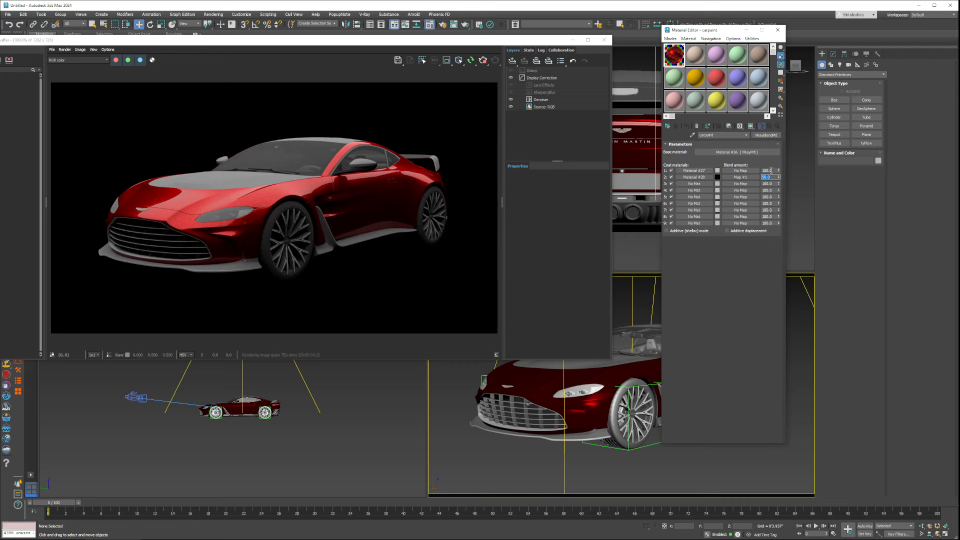
# Try pure white as the second coat's blend color and cancel the change
pyautogui.click(717, 177)
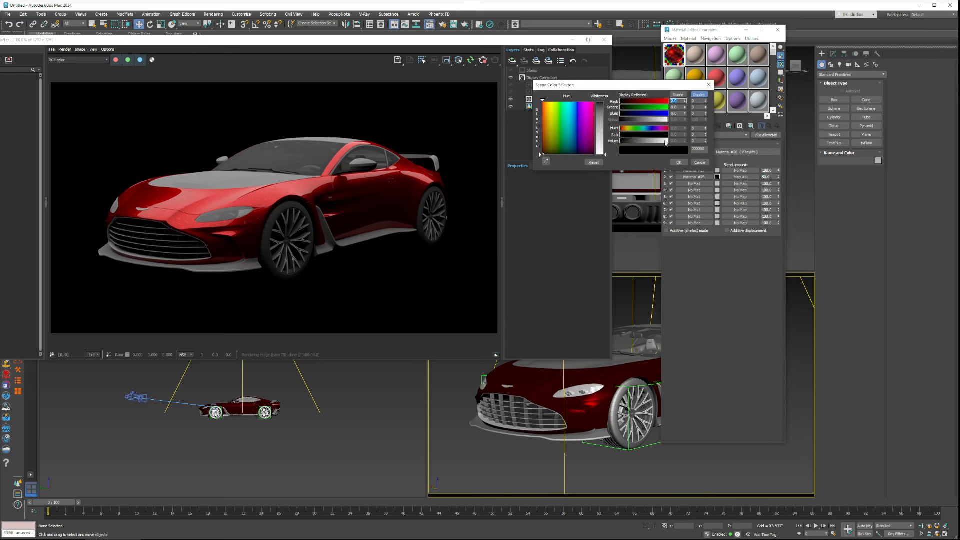
pyautogui.moveTo(666, 143); pyautogui.dragTo(710, 145)
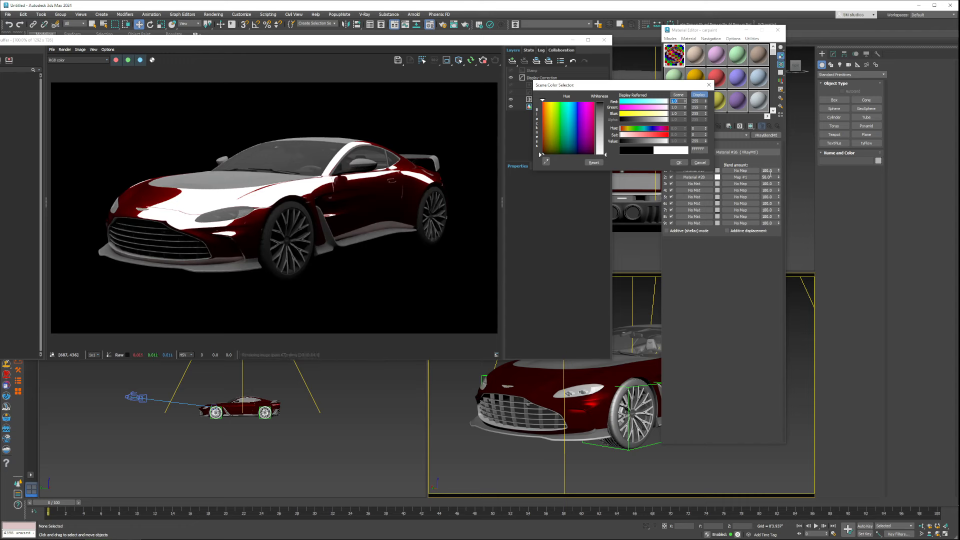
pyautogui.click(702, 161)
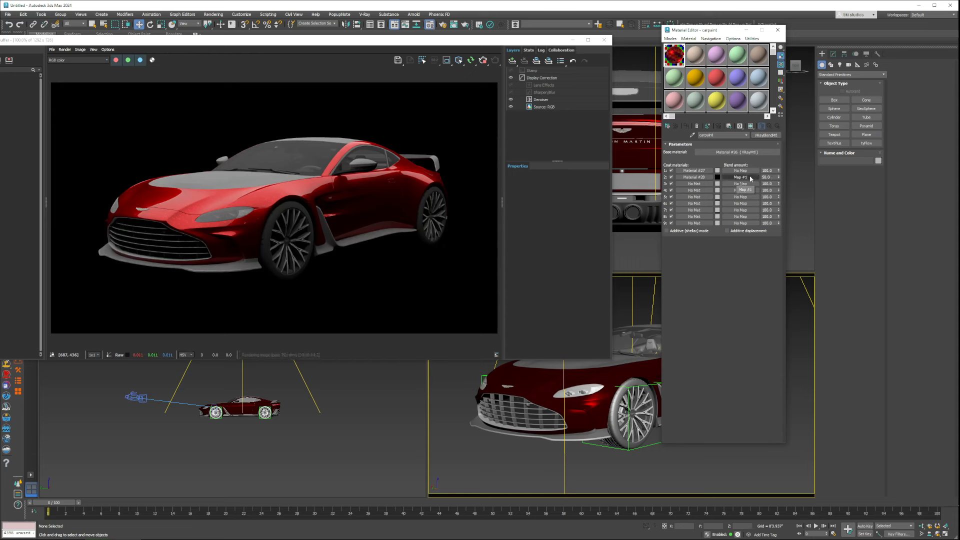
# Sample the carbon material from the car into an unused sample slot and convert it to a VRayMtl
pyautogui.click(674, 77)
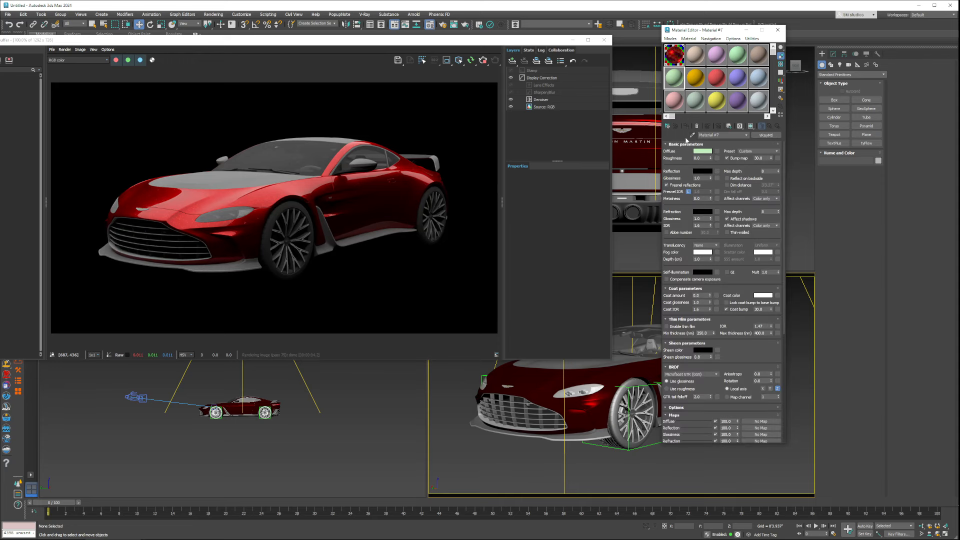
pyautogui.click(692, 135)
pyautogui.click(626, 358)
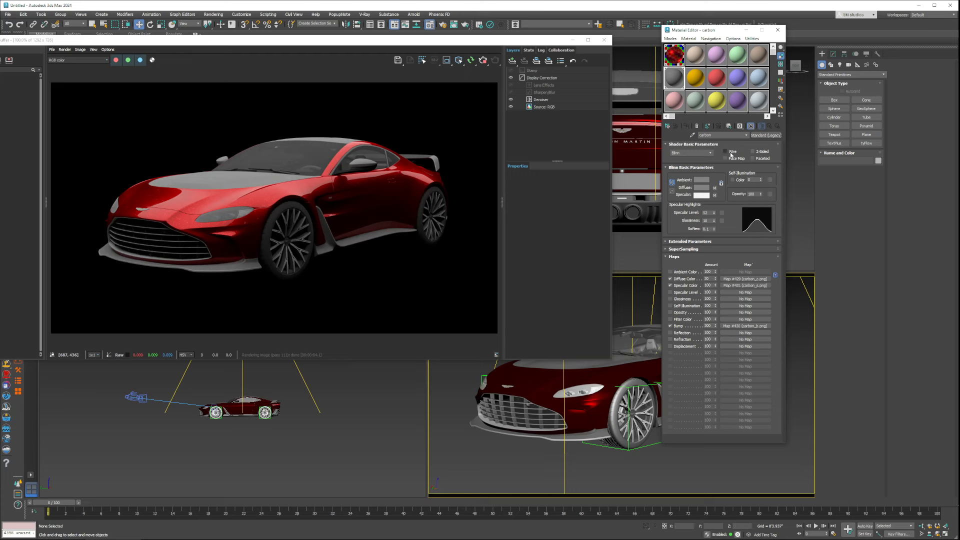
pyautogui.click(765, 136)
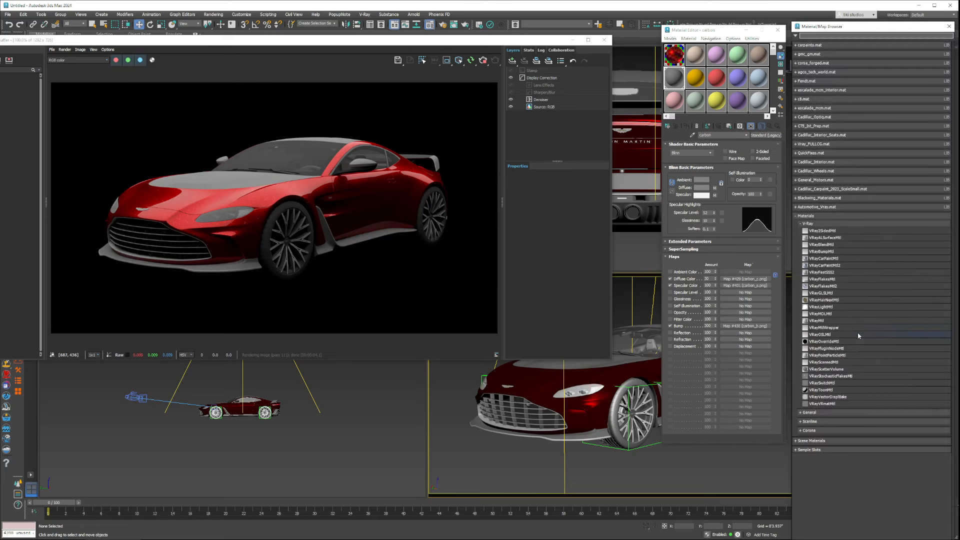
pyautogui.doubleClick(825, 321)
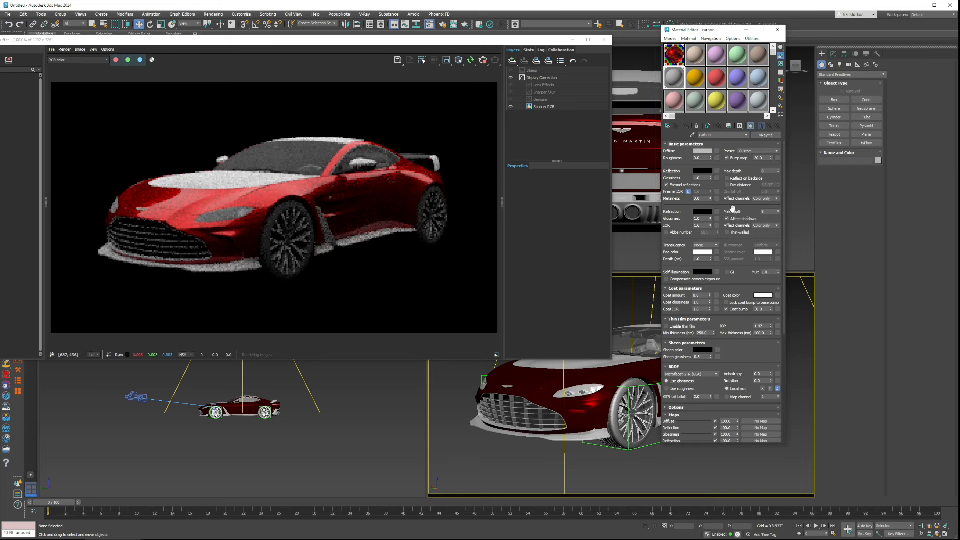
# Set the carbon material's diffuse color to a near-black grey
pyautogui.click(702, 151)
pyautogui.moveTo(587, 78); pyautogui.dragTo(569, 79)
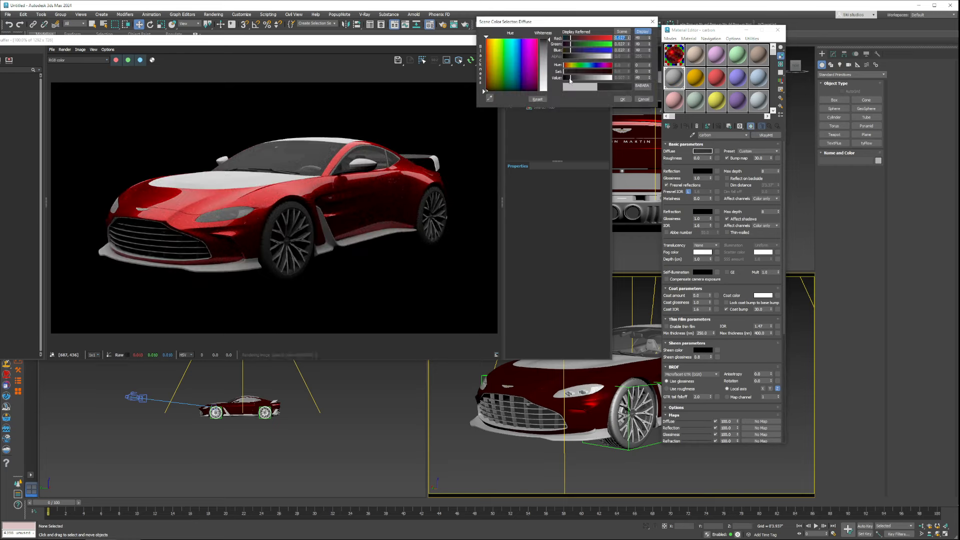
pyautogui.click(622, 99)
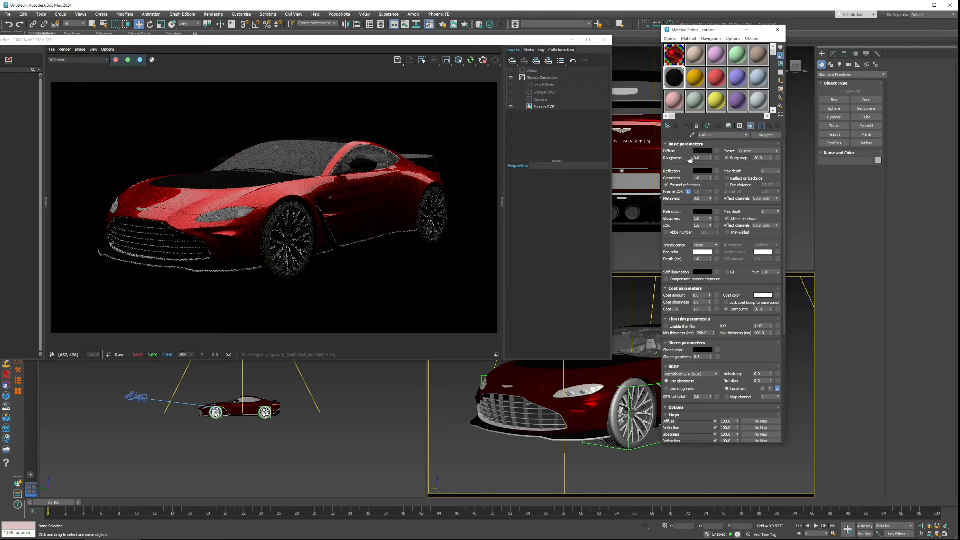
# Set the carbon material's reflection color to a mid grey and its glossiness to 0.6
pyautogui.click(699, 172)
pyautogui.moveTo(598, 129); pyautogui.dragTo(617, 129)
pyautogui.click(651, 151)
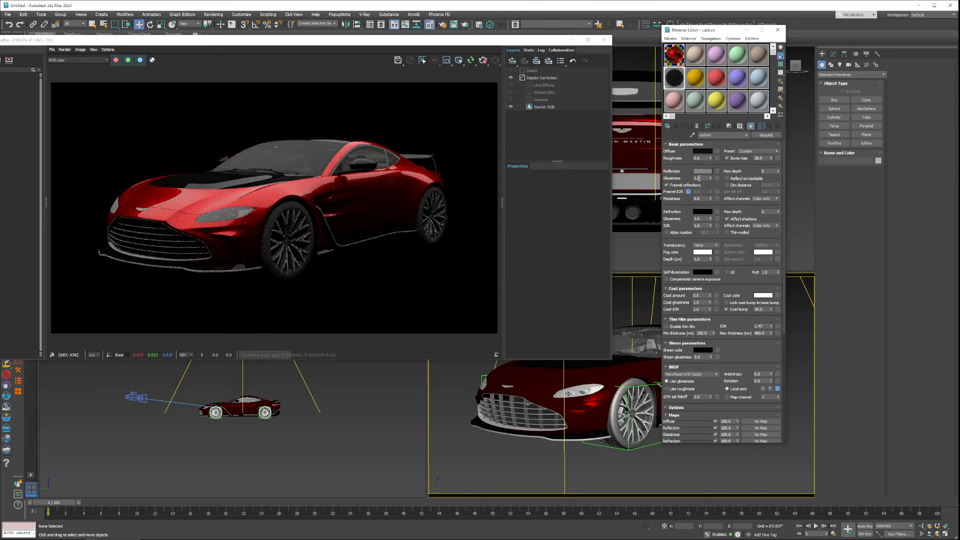
pyautogui.doubleClick(702, 178)
pyautogui.write('0.6')
pyautogui.press('Return')
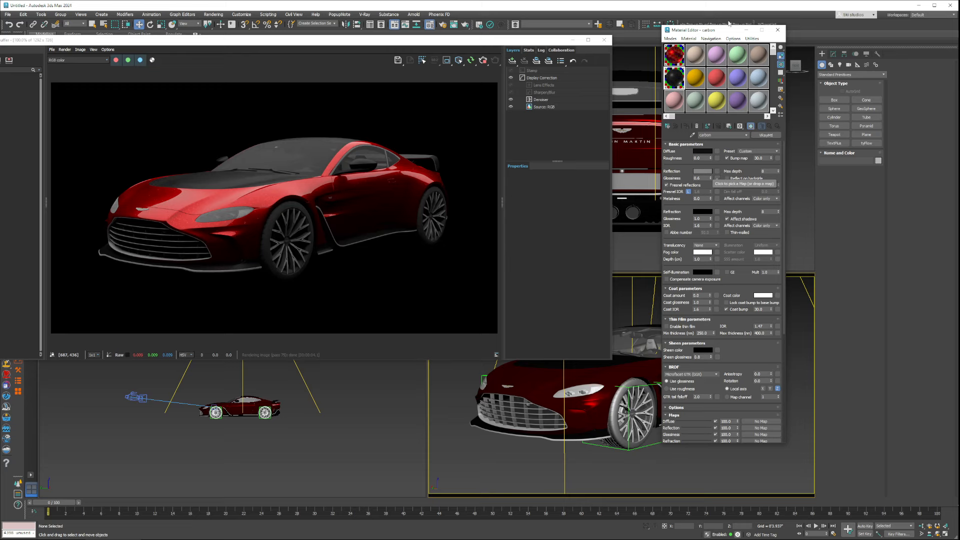
# Close the material editor and delete the V-Ray plane light above the car
pyautogui.click(777, 30)
pyautogui.moveTo(693, 174); pyautogui.dragTo(694, 188, button='middle')
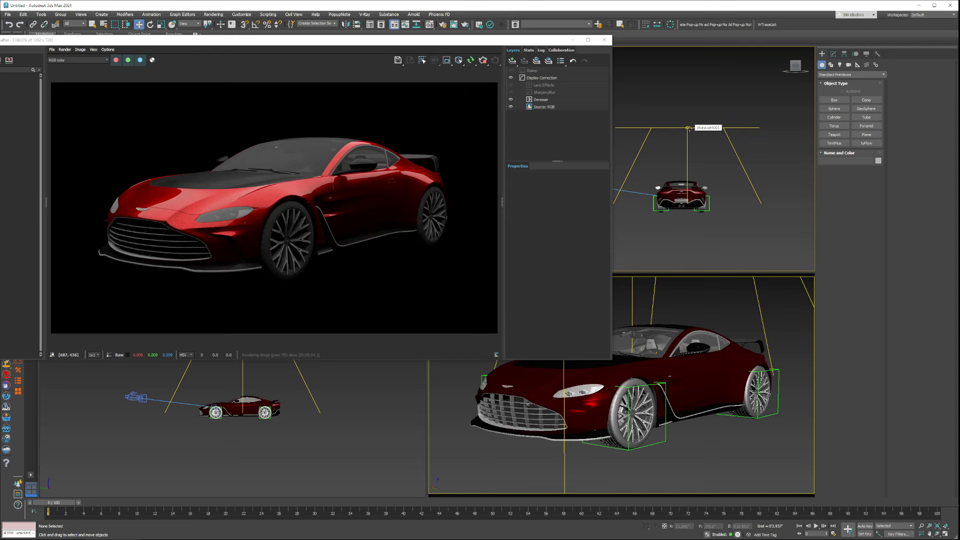
pyautogui.click(688, 128)
pyautogui.press('Delete')
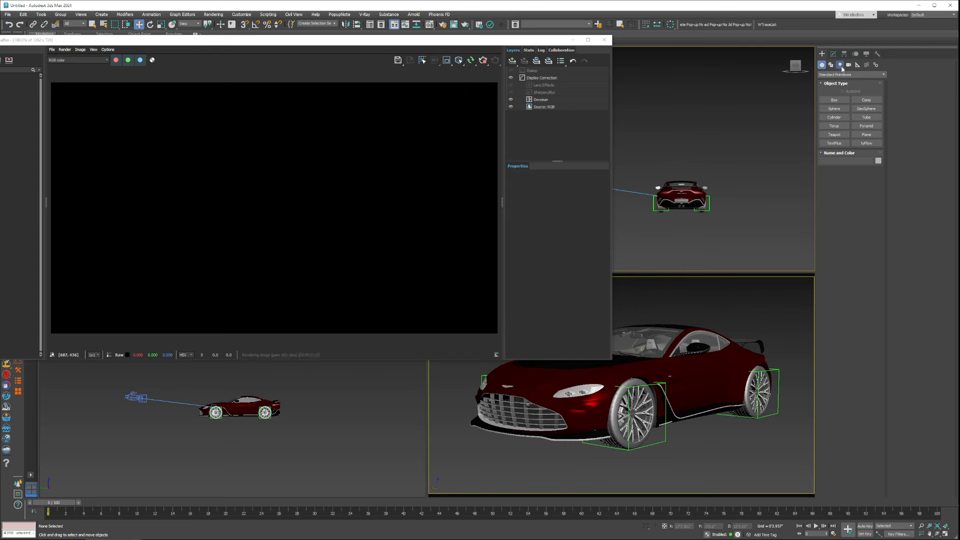
# Create a VRayLight of type Dome and place it on the ground near the car
pyautogui.click(841, 66)
pyautogui.click(841, 99)
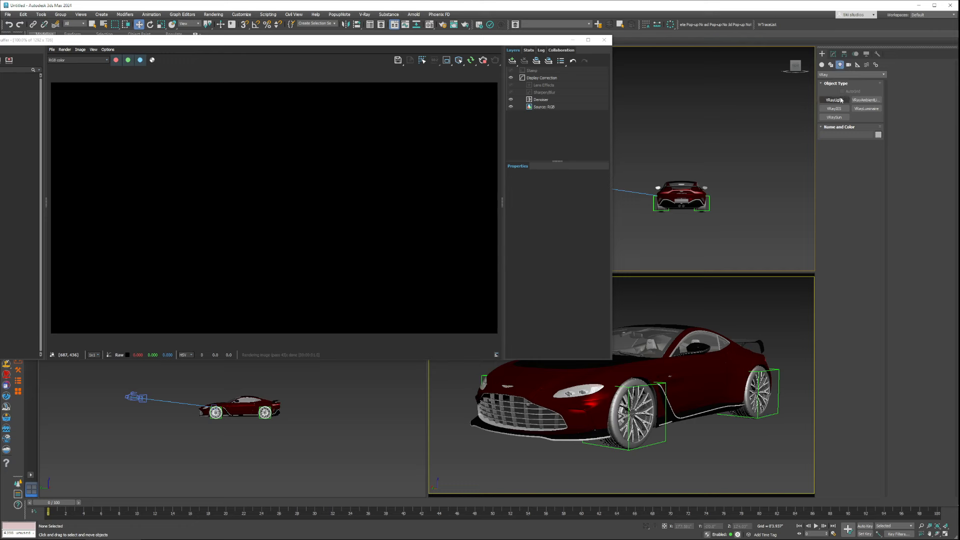
pyautogui.click(870, 151)
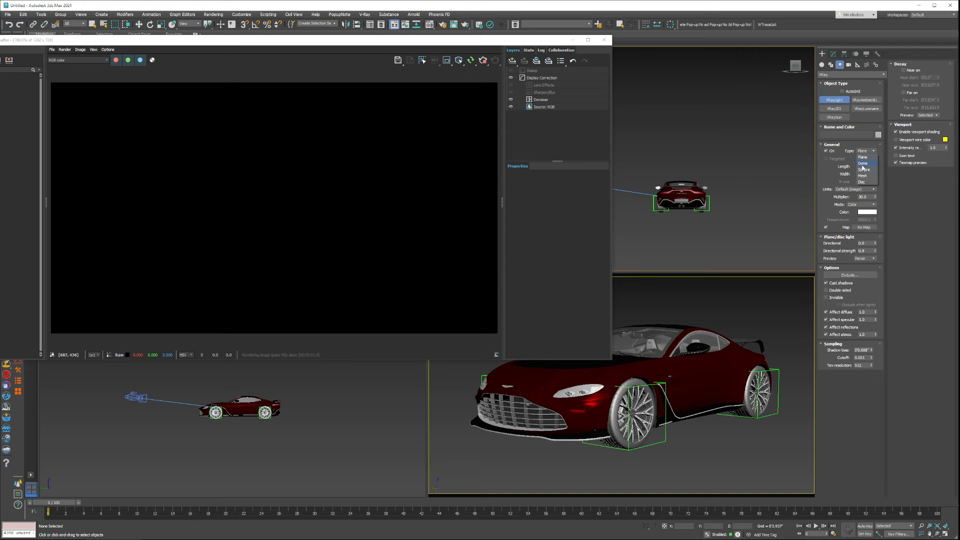
pyautogui.click(863, 162)
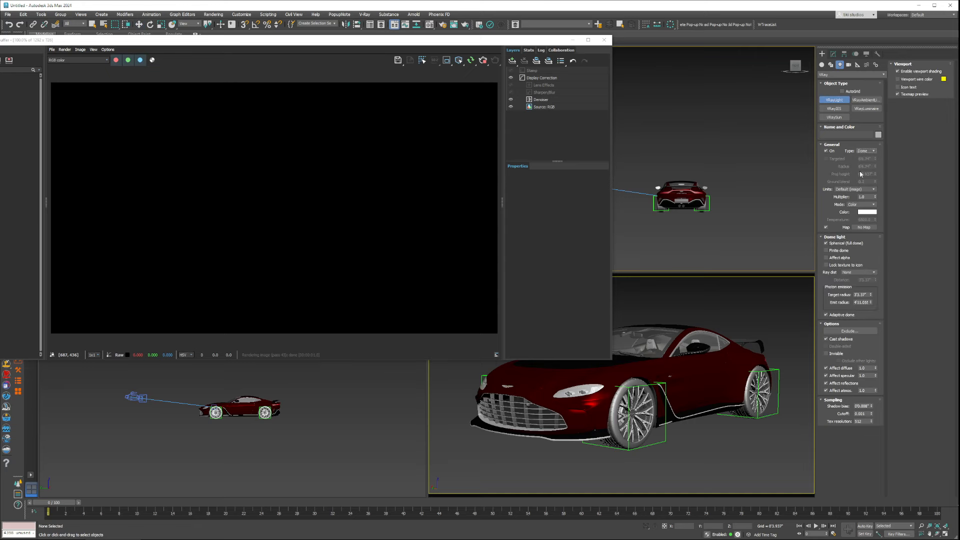
pyautogui.click(677, 439)
pyautogui.rightClick(783, 97)
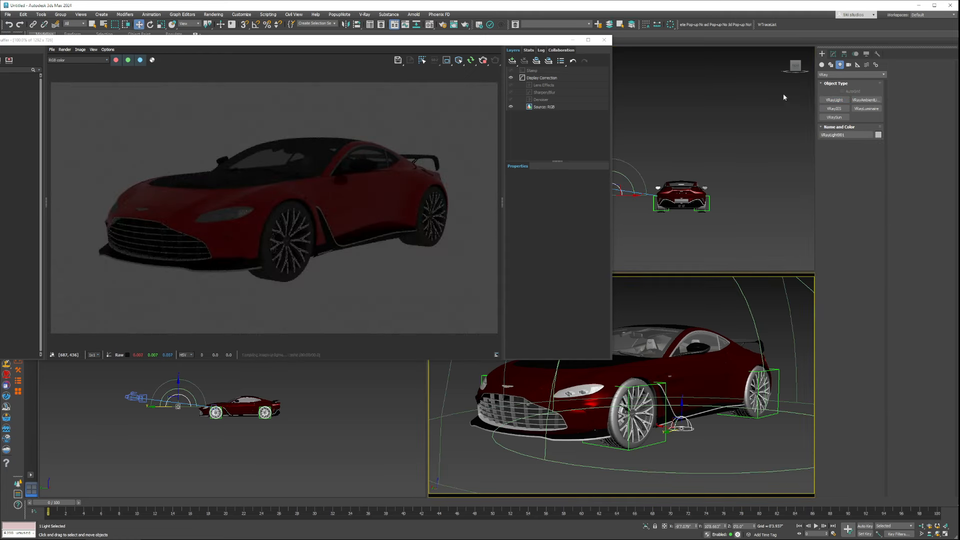
# Move the dome light to the center beneath the car and set its multiplier to 30
pyautogui.rightClick(684, 176)
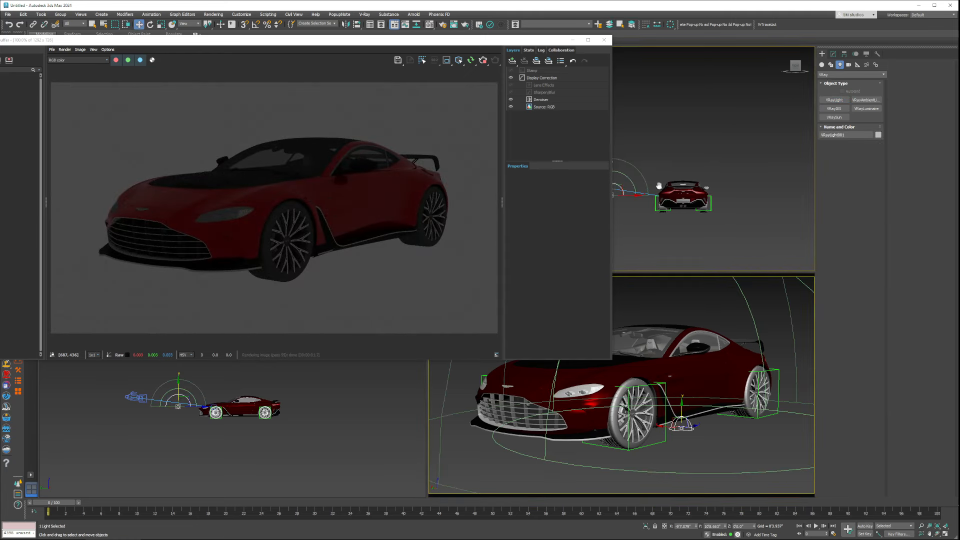
pyautogui.moveTo(627, 189); pyautogui.dragTo(652, 175, button='middle')
pyautogui.moveTo(651, 174); pyautogui.dragTo(715, 196)
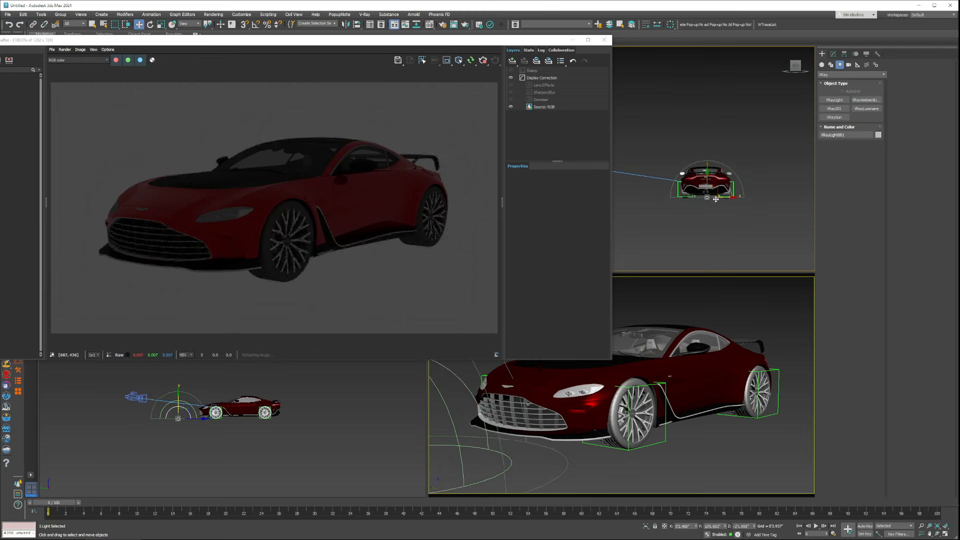
pyautogui.scroll(3, 192, 409)
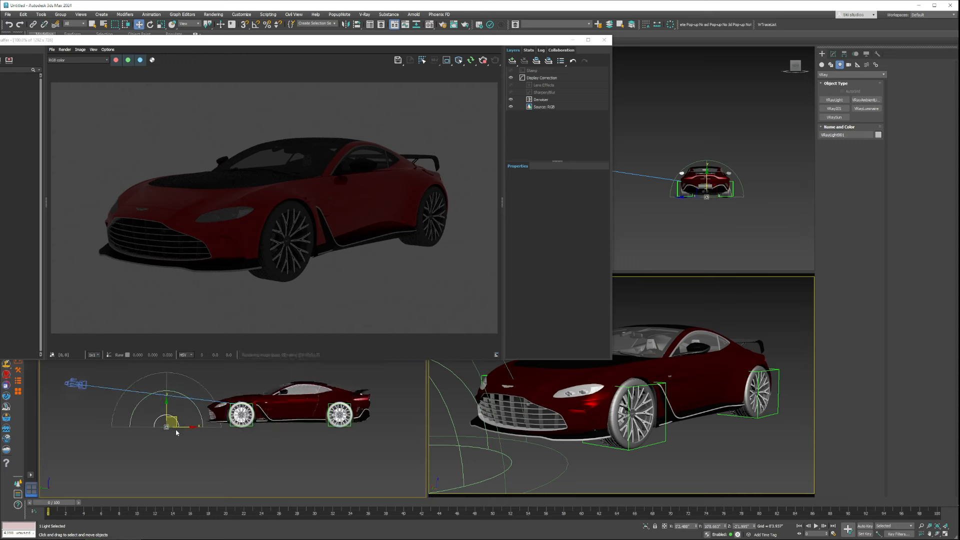
pyautogui.moveTo(180, 428); pyautogui.dragTo(302, 427)
pyautogui.click(833, 53)
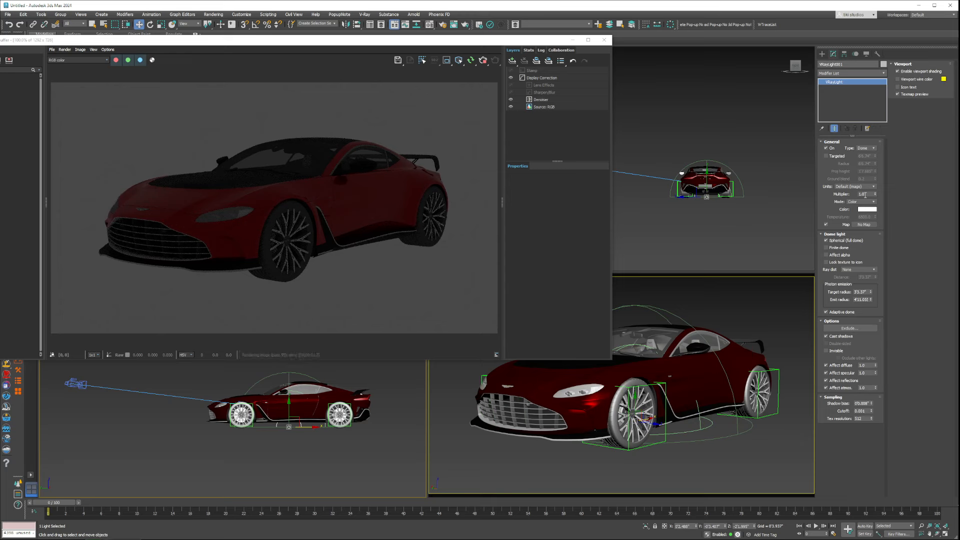
pyautogui.press('Return')
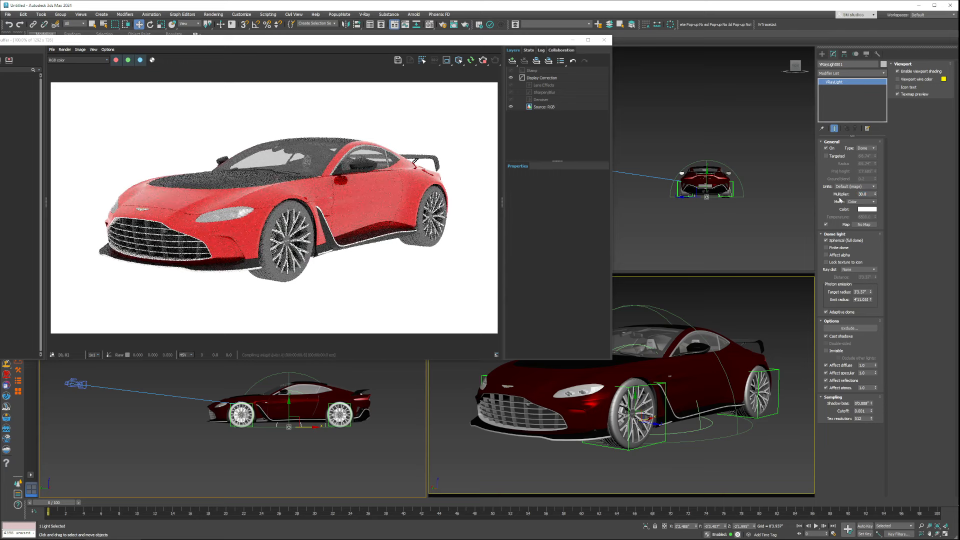
# Assign a VRayBitmap to the dome light's map and load the HDR image from the recent RD_0032 folder
pyautogui.click(429, 24)
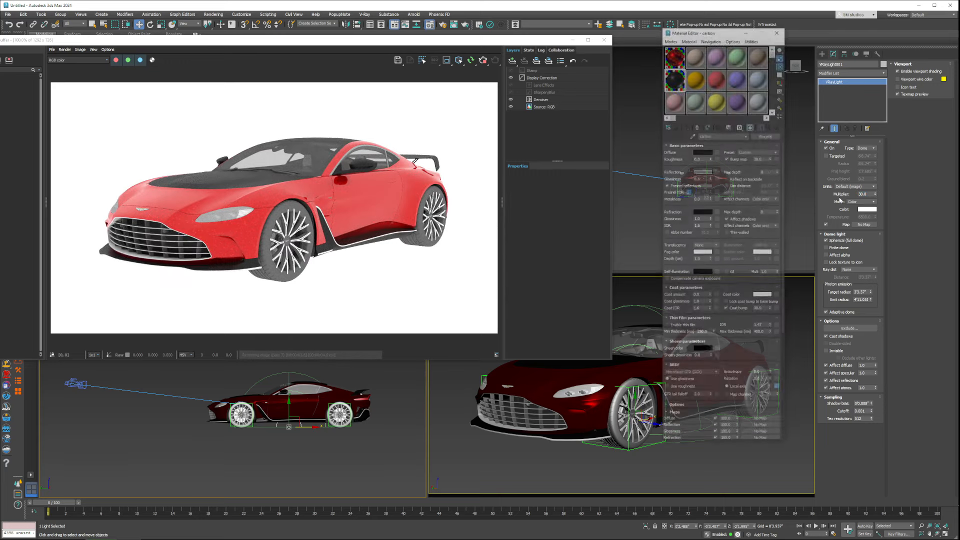
pyautogui.click(855, 226)
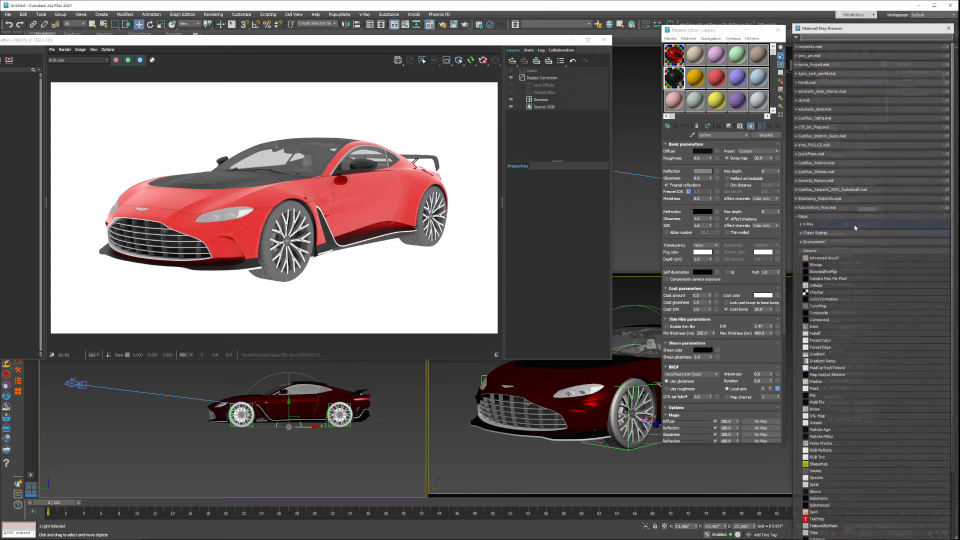
pyautogui.click(808, 224)
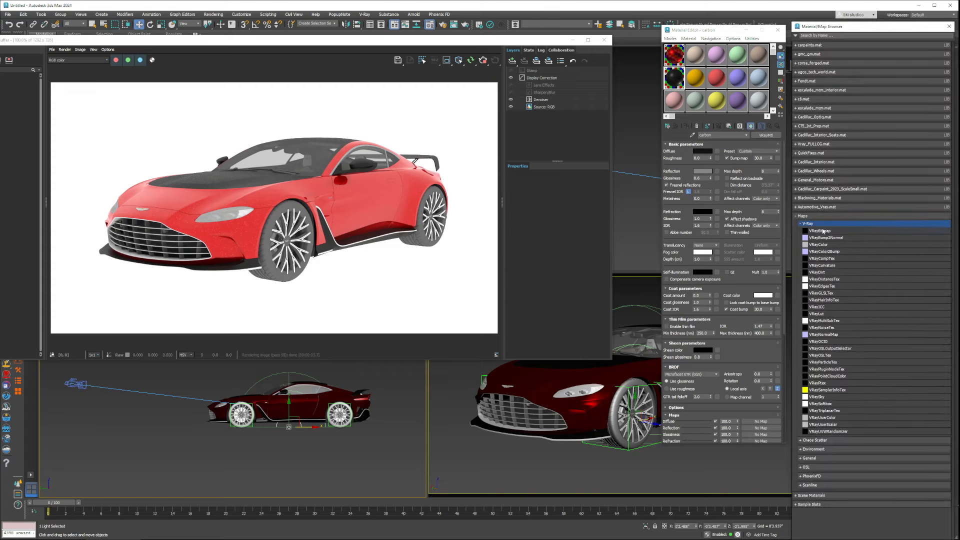
pyautogui.doubleClick(819, 231)
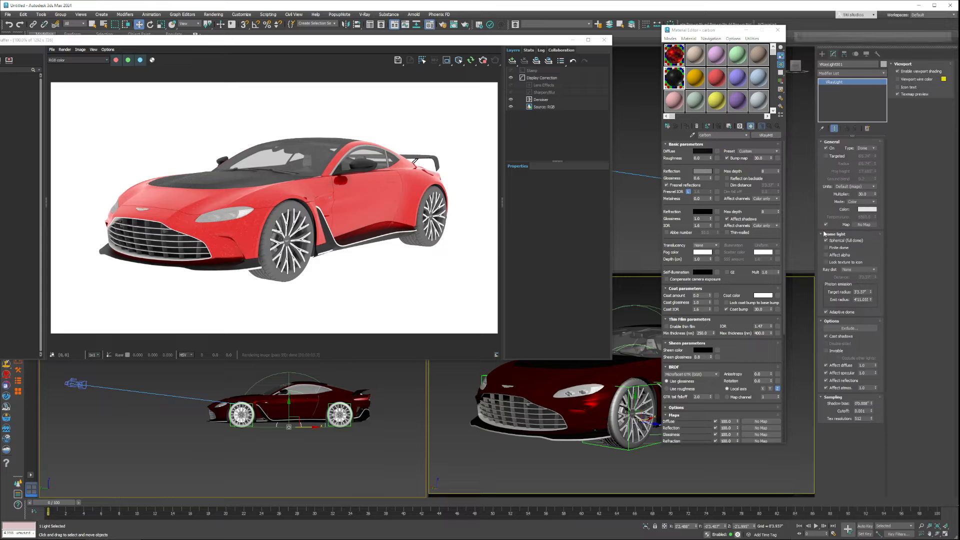
pyautogui.moveTo(122, 20); pyautogui.dragTo(448, 104)
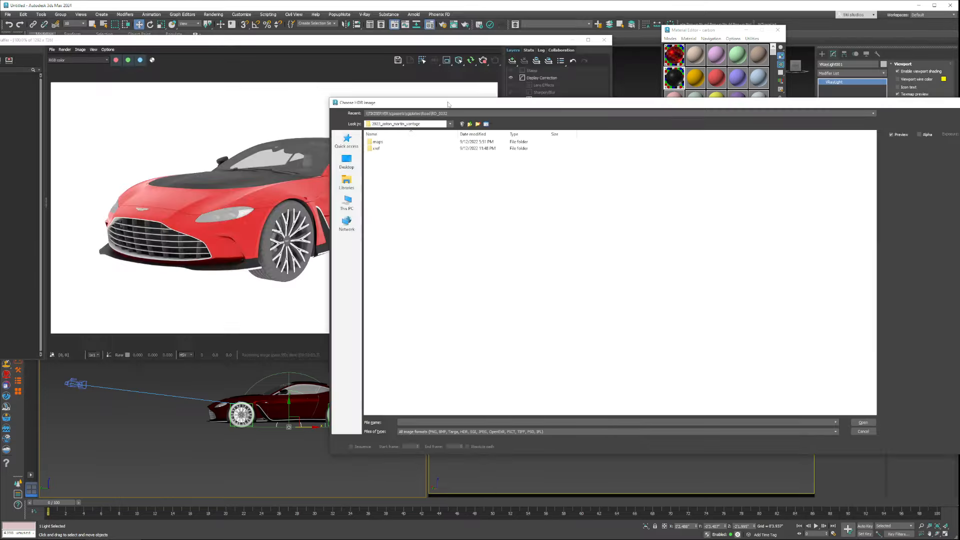
pyautogui.click(425, 113)
pyautogui.click(425, 119)
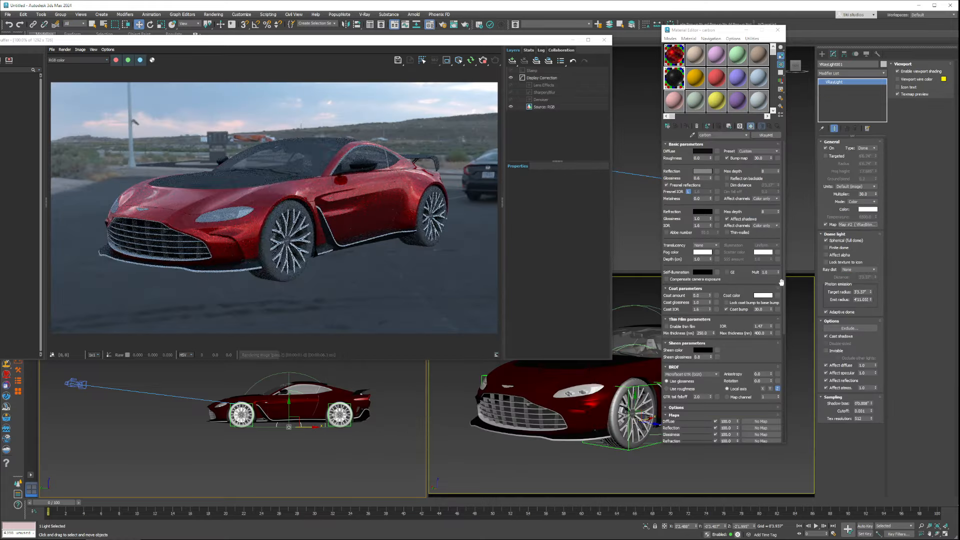
# Instance the dome light's HDR map into a sample slot of the material editor and flip it horizontally
pyautogui.moveTo(858, 224); pyautogui.dragTo(676, 107)
pyautogui.click(708, 258)
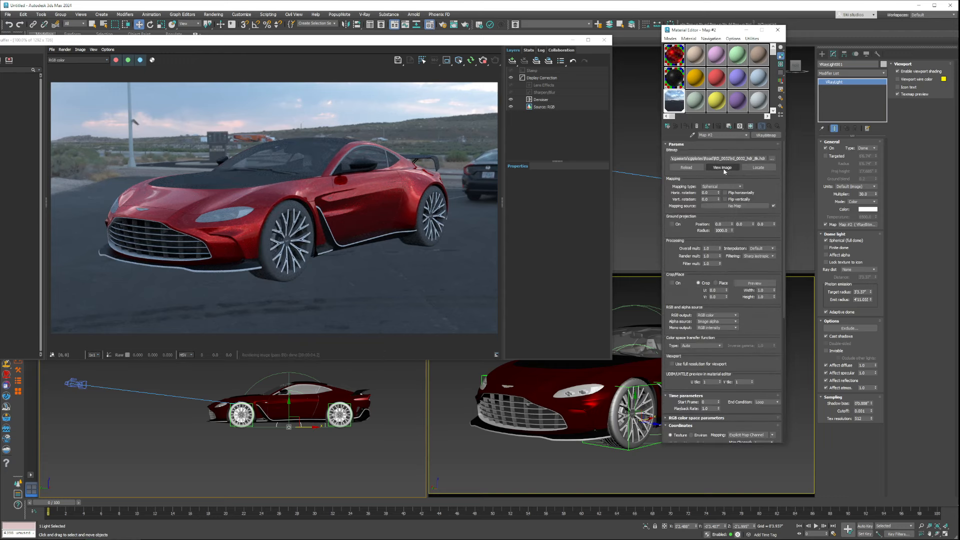
pyautogui.click(724, 192)
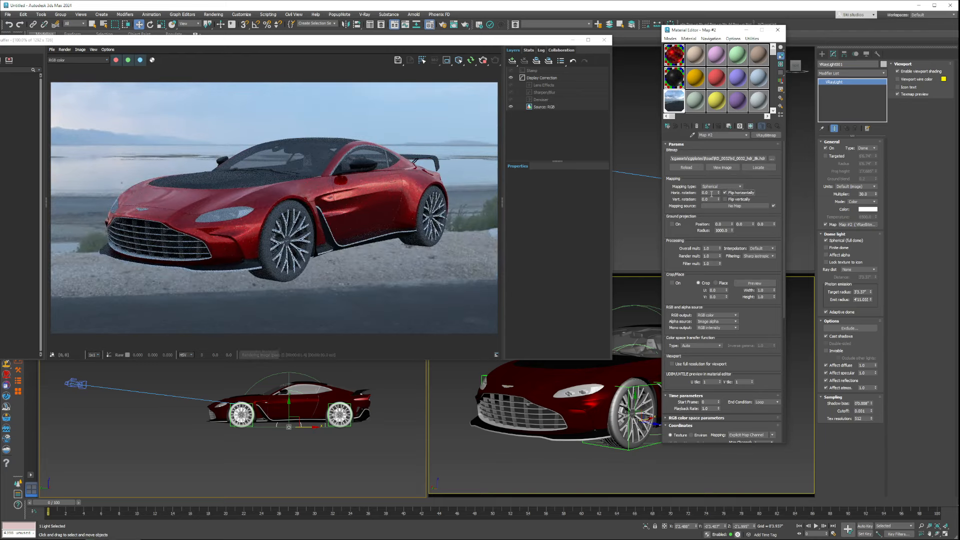
# Try different horizontal rotations for the HDR map, starting with -20, to change the background behind the car
pyautogui.click(705, 193)
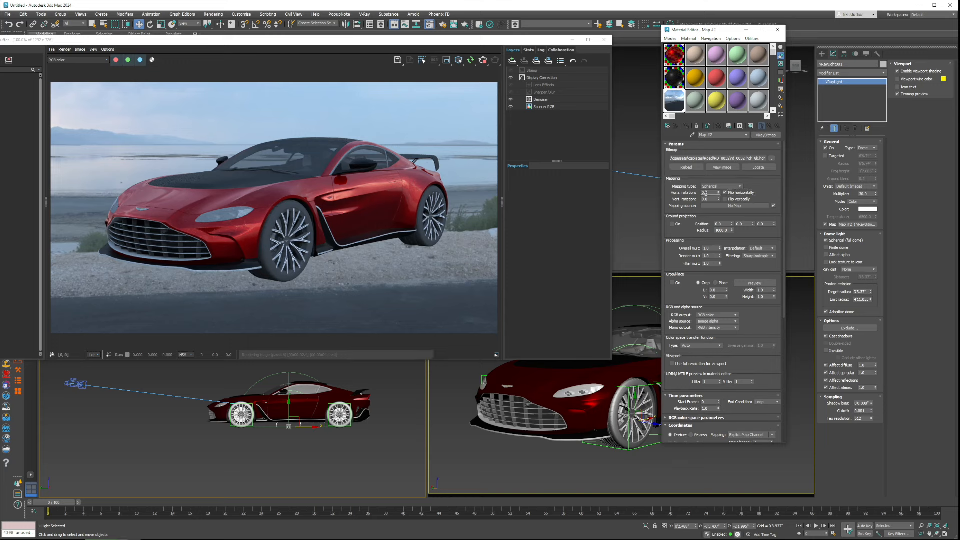
pyautogui.doubleClick(705, 193)
pyautogui.write('-20')
pyautogui.press('Return')
pyautogui.write('-2')
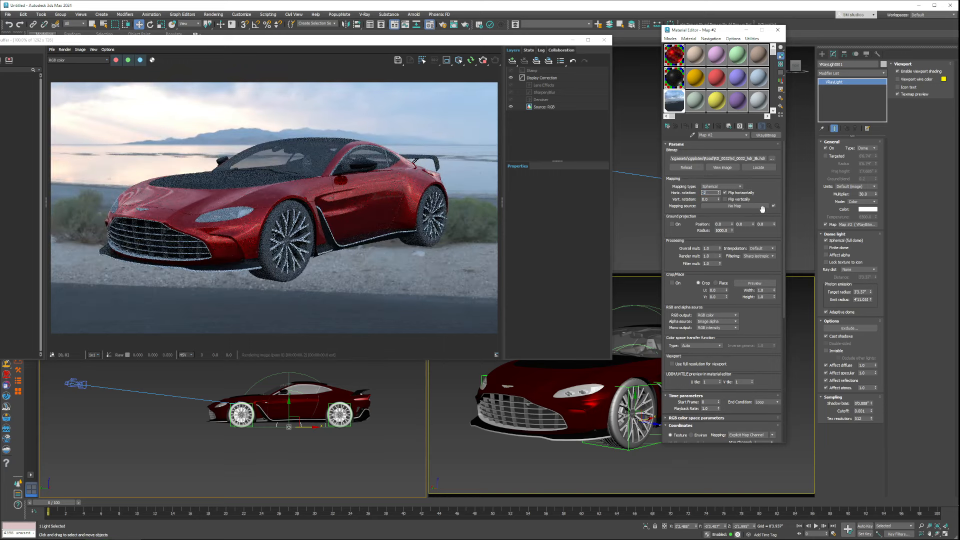
pyautogui.write('0')
pyautogui.press('Return')
pyautogui.write('0')
pyautogui.press('Return')
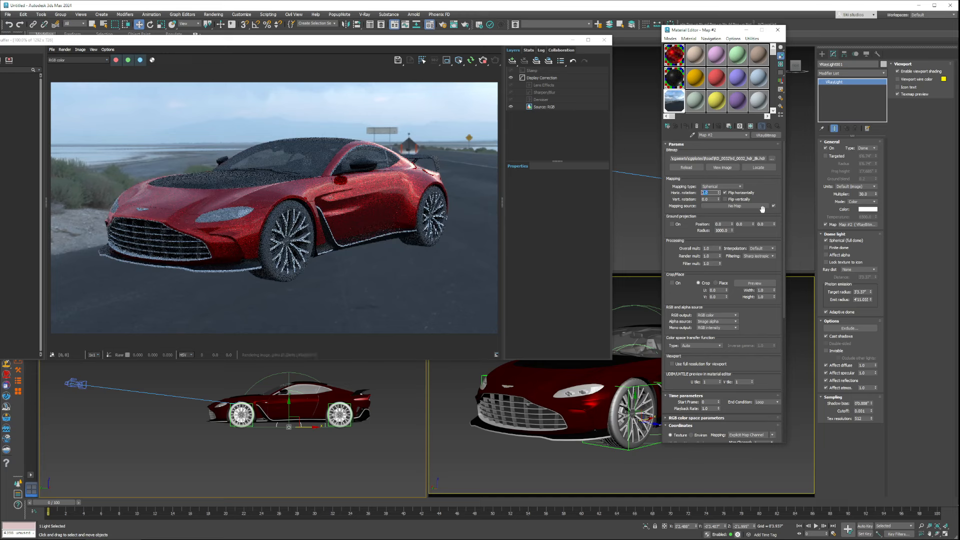
# Lock the dome light's texture to its icon, test how rotating the light changes the background, and undo the rotation
pyautogui.click(838, 263)
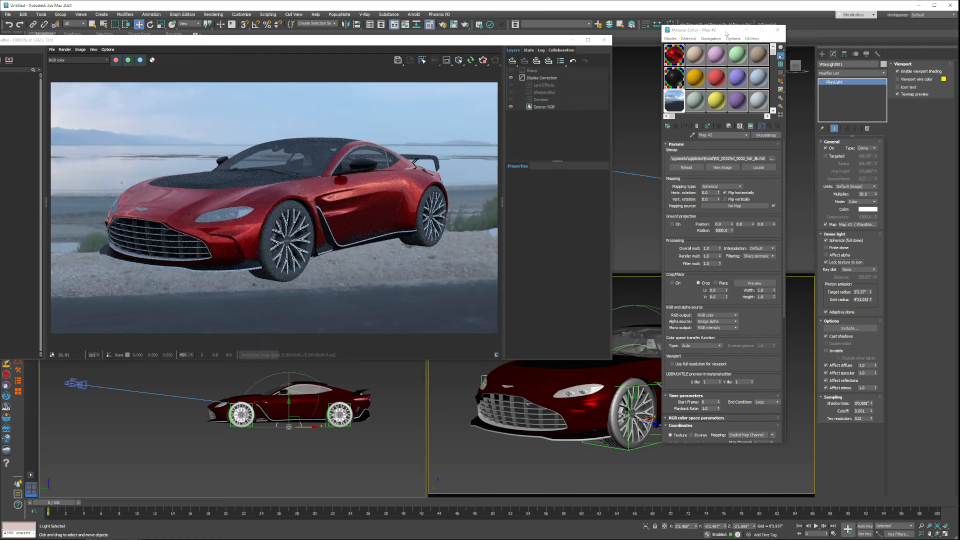
pyautogui.moveTo(727, 34); pyautogui.dragTo(548, 185)
pyautogui.rightClick(705, 170)
pyautogui.rightClick(705, 170)
pyautogui.click(717, 189)
pyautogui.rightClick(714, 185)
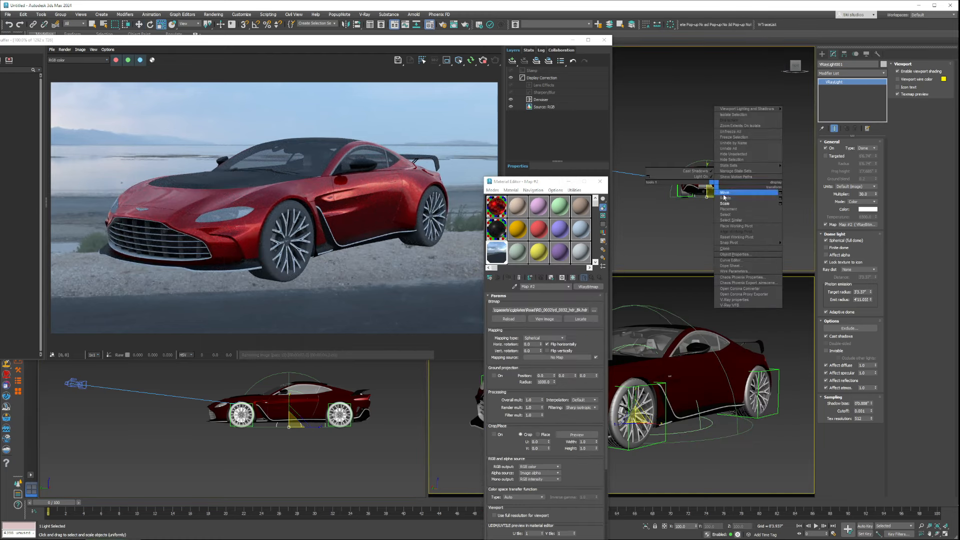
pyautogui.click(724, 198)
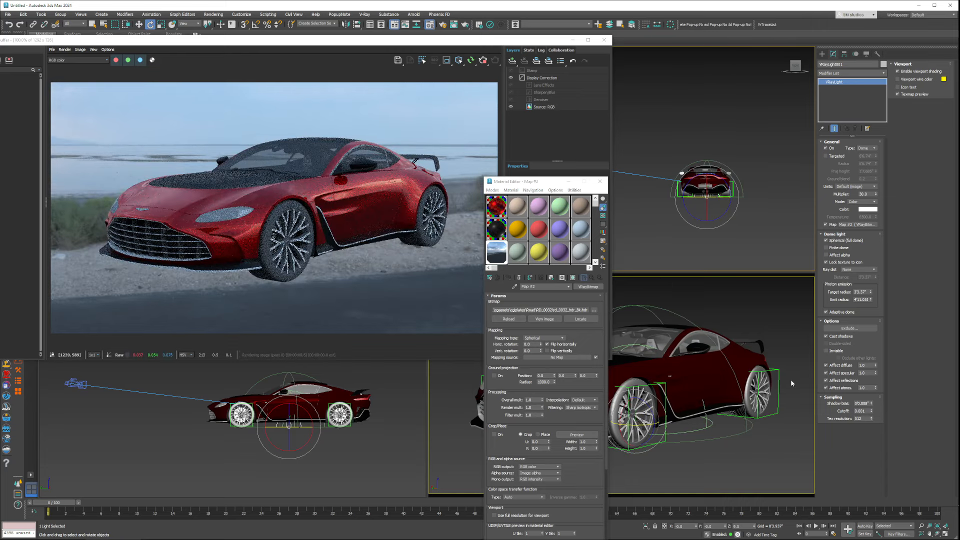
pyautogui.rightClick(774, 370)
pyautogui.hotkey('ctrl', 'z')
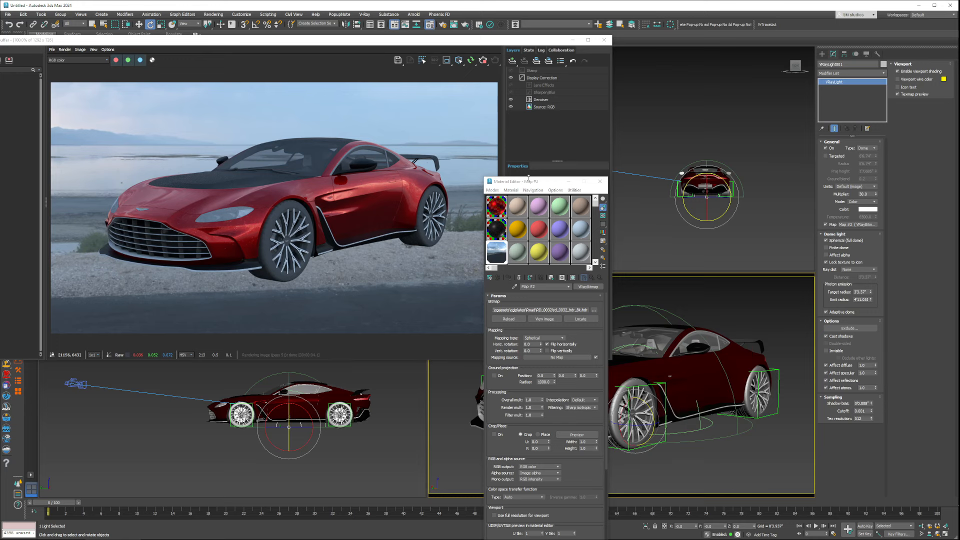
pyautogui.moveTo(538, 182); pyautogui.dragTo(679, 65)
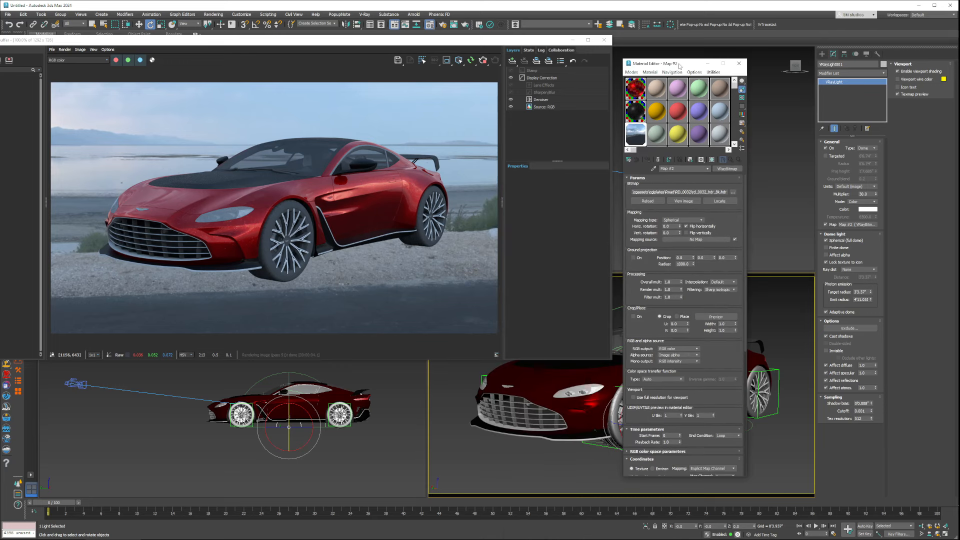
pyautogui.rightClick(770, 352)
pyautogui.click(779, 352)
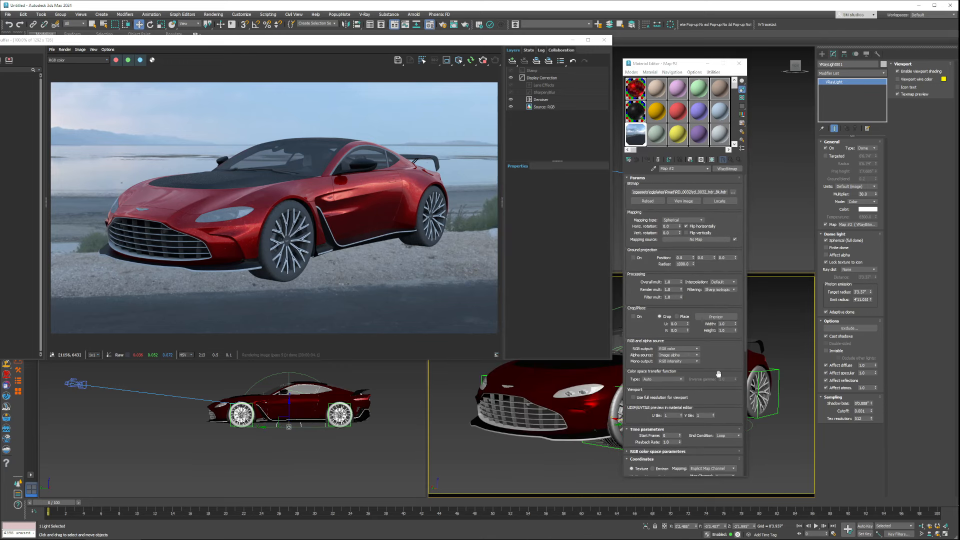
# Test the dome light's Invisible option and turn it off again
pyautogui.click(838, 351)
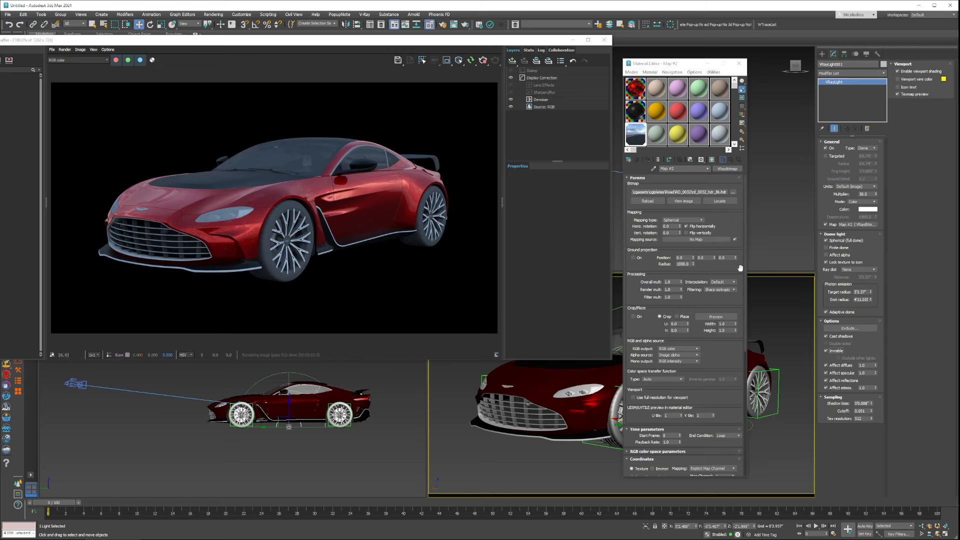
pyautogui.click(836, 351)
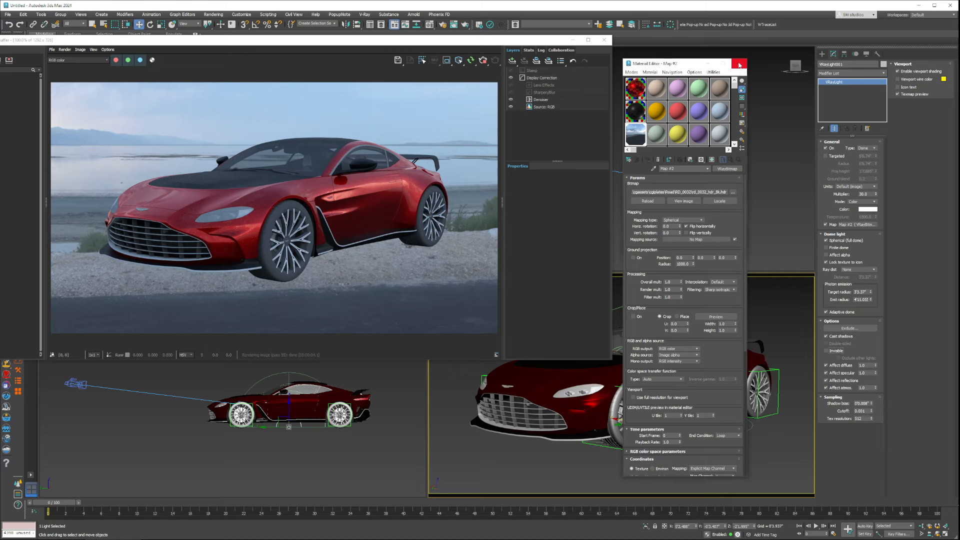
# Close the material editor and enable the Finite dome option on the dome light
pyautogui.click(738, 64)
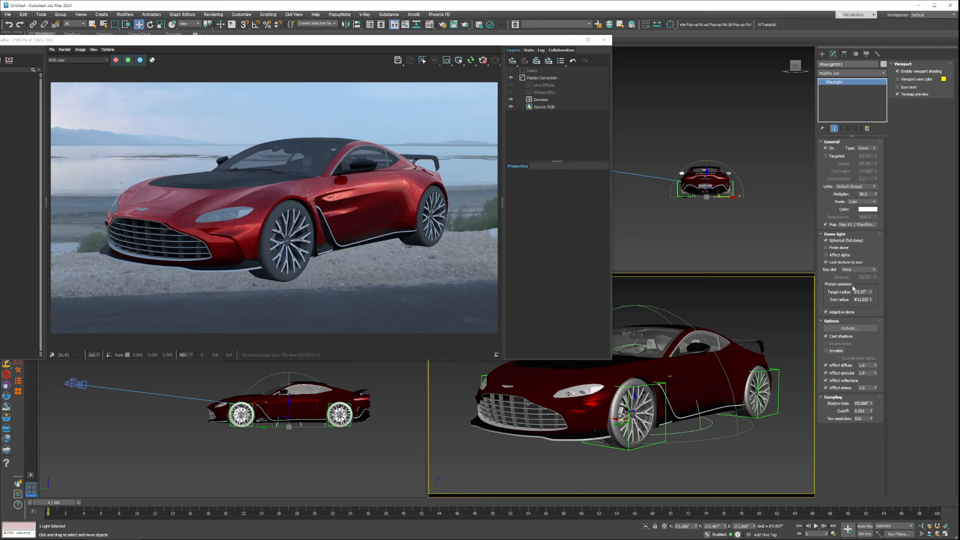
pyautogui.click(840, 248)
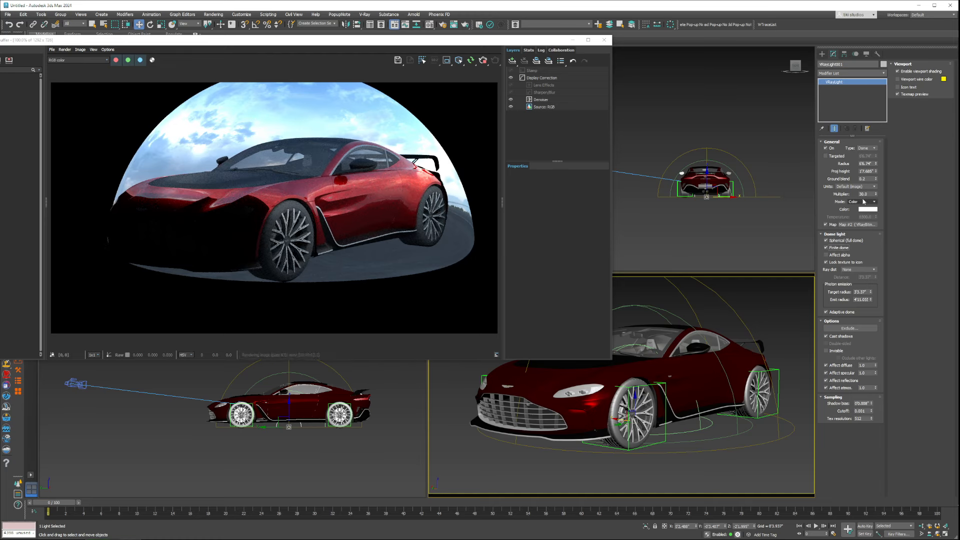
pyautogui.rightClick(716, 398)
pyautogui.click(740, 475)
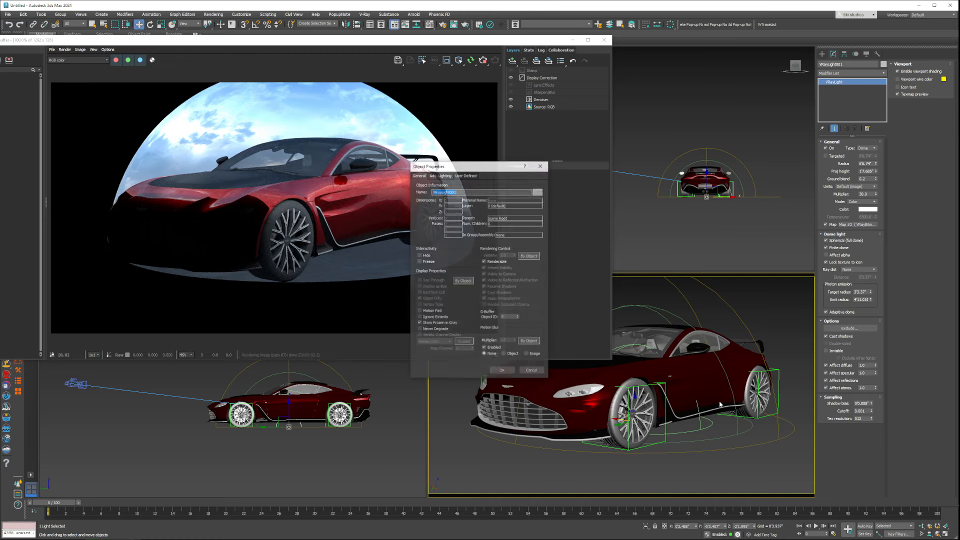
pyautogui.click(533, 371)
# Examine the finite dome around the car from a raised perspective view and return the viewport to the physical camera
pyautogui.rightClick(661, 380)
pyautogui.click(672, 388)
pyautogui.press('p')
pyautogui.scroll(-4, 670, 386)
pyautogui.keyDown('alt'); pyautogui.moveTo(670, 386); pyautogui.dragTo(672, 420, button='middle'); pyautogui.keyUp('alt')
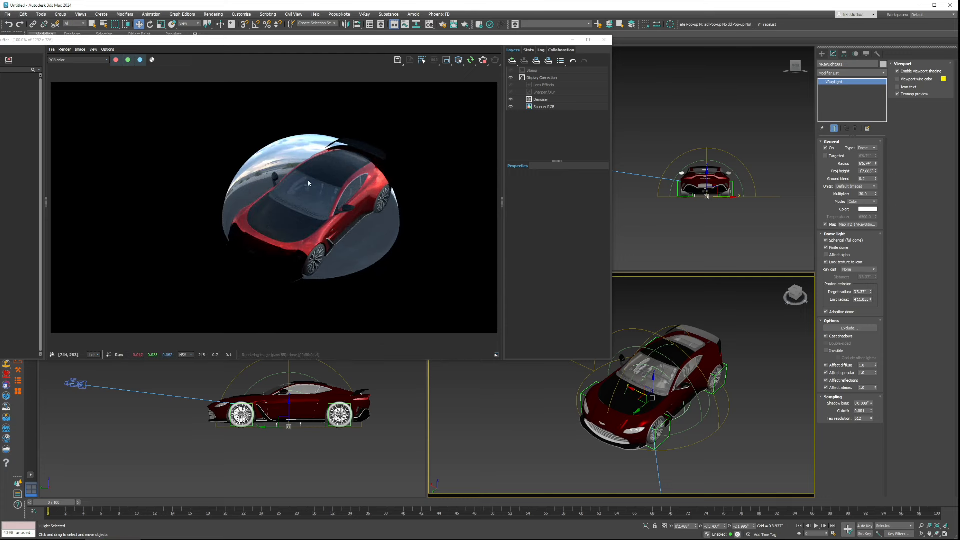
pyautogui.moveTo(439, 46); pyautogui.dragTo(234, 53)
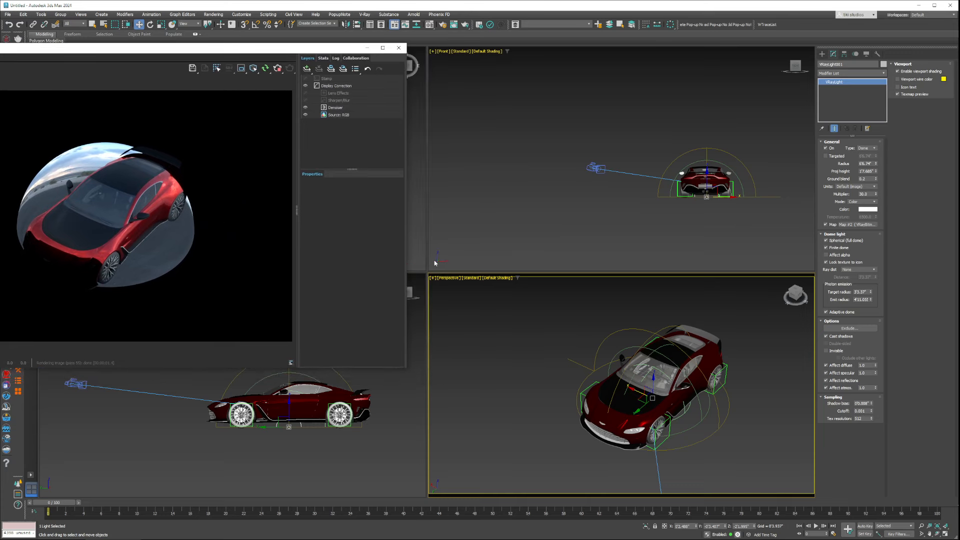
pyautogui.click(448, 277)
pyautogui.click(449, 278)
pyautogui.click(452, 278)
pyautogui.moveTo(461, 288)
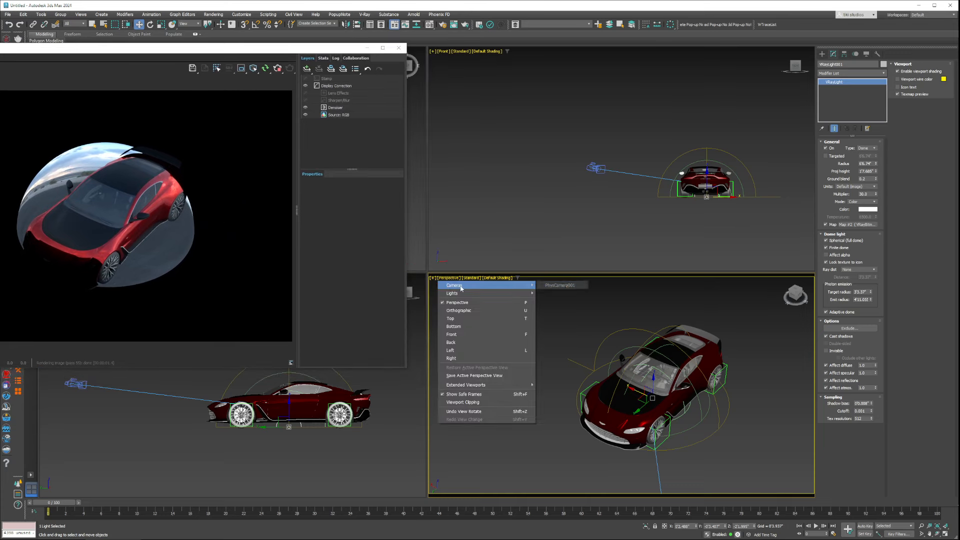
pyautogui.click(558, 285)
pyautogui.moveTo(274, 51); pyautogui.dragTo(534, 66)
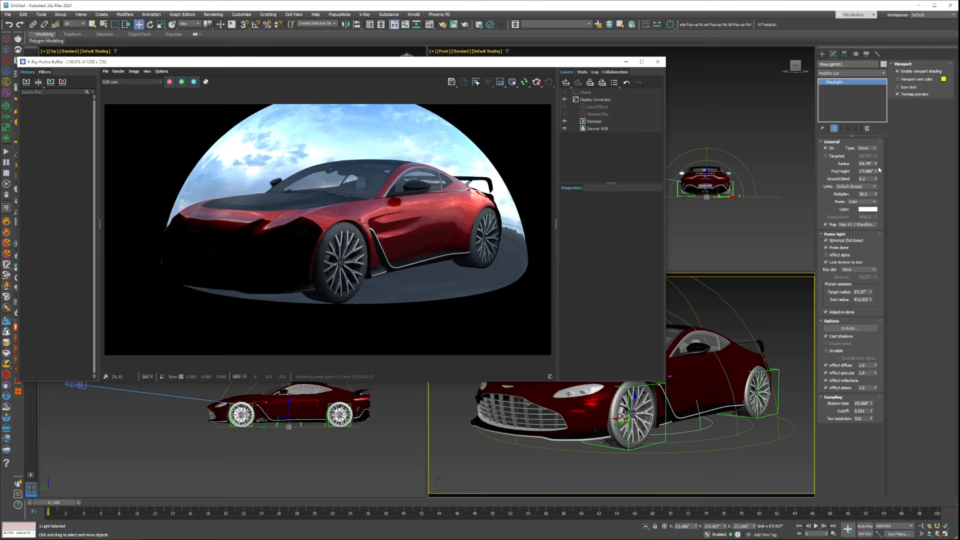
# Set the finite dome's radius to 100'0.0" and its projection height to 4'12.0"
pyautogui.click(867, 163)
pyautogui.write('1000')
pyautogui.press('Return')
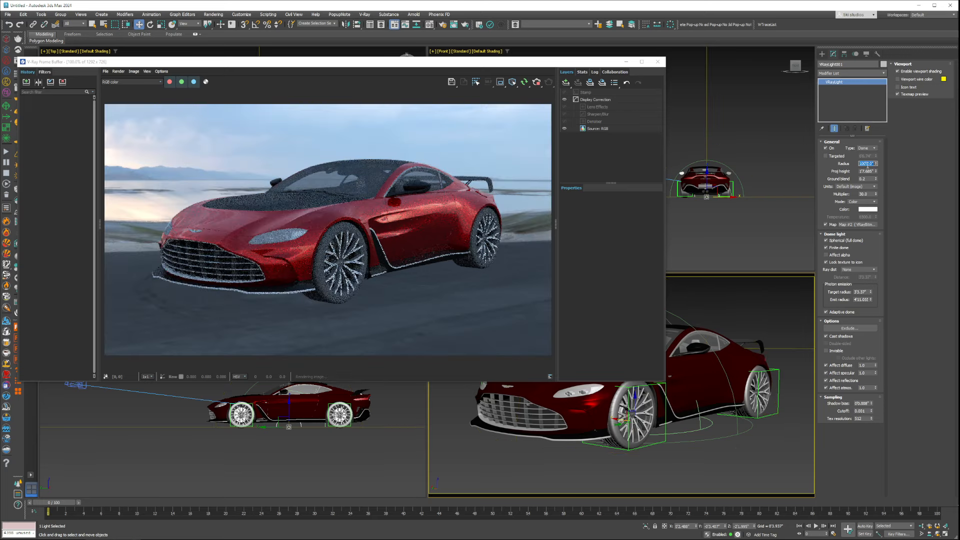
pyautogui.press('Tab')
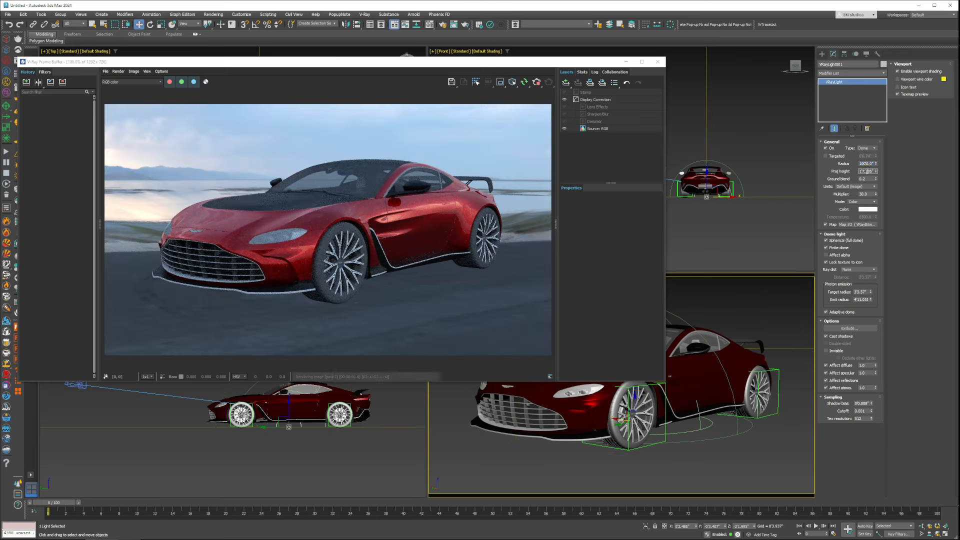
pyautogui.write('412')
pyautogui.press('Return')
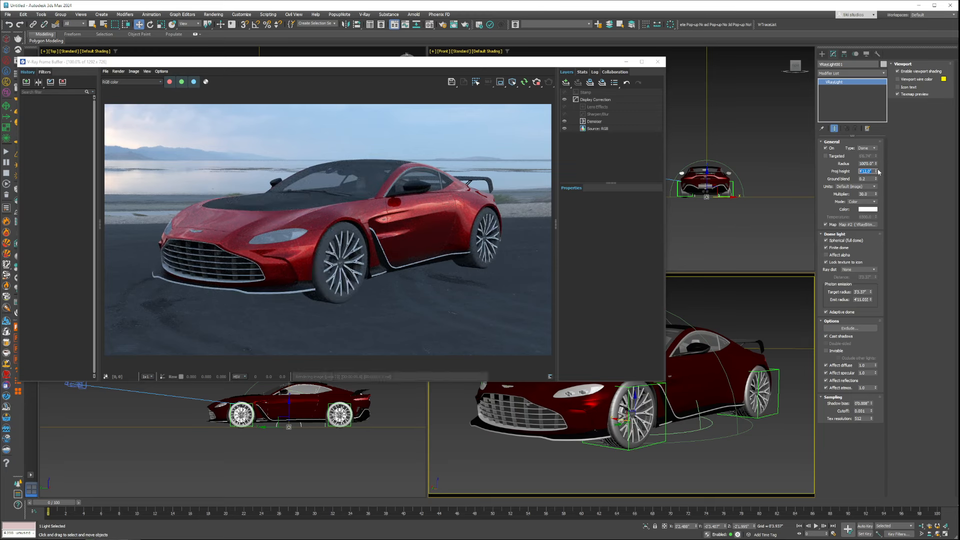
# Orbit the camera toward the front of the car and pull it back to show more of the surroundings
pyautogui.keyDown('alt'); pyautogui.moveTo(686, 425); pyautogui.dragTo(723, 420, button='middle'); pyautogui.keyUp('alt')
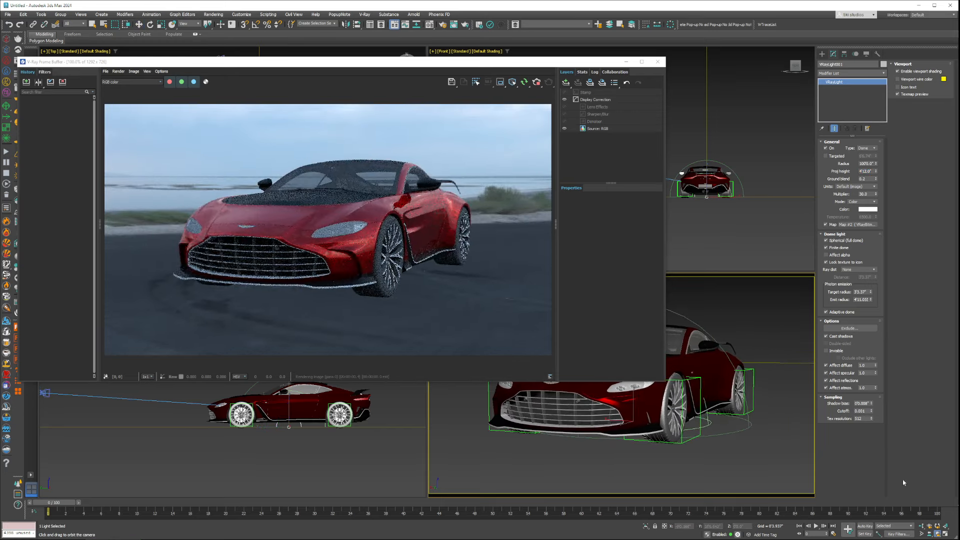
pyautogui.click(922, 527)
pyautogui.moveTo(775, 420); pyautogui.dragTo(778, 440)
pyautogui.rightClick(778, 441)
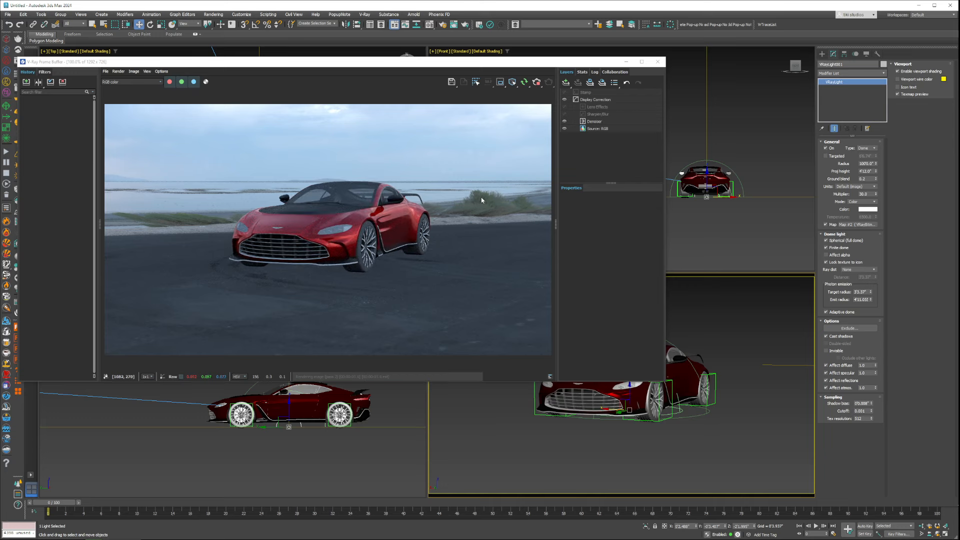
# Try progressively smaller radii for the finite dome, starting at 80 feet and finishing at 30 feet
pyautogui.doubleClick(867, 163)
pyautogui.write('80')
pyautogui.press('Return')
pyautogui.write('70')
pyautogui.press('Return')
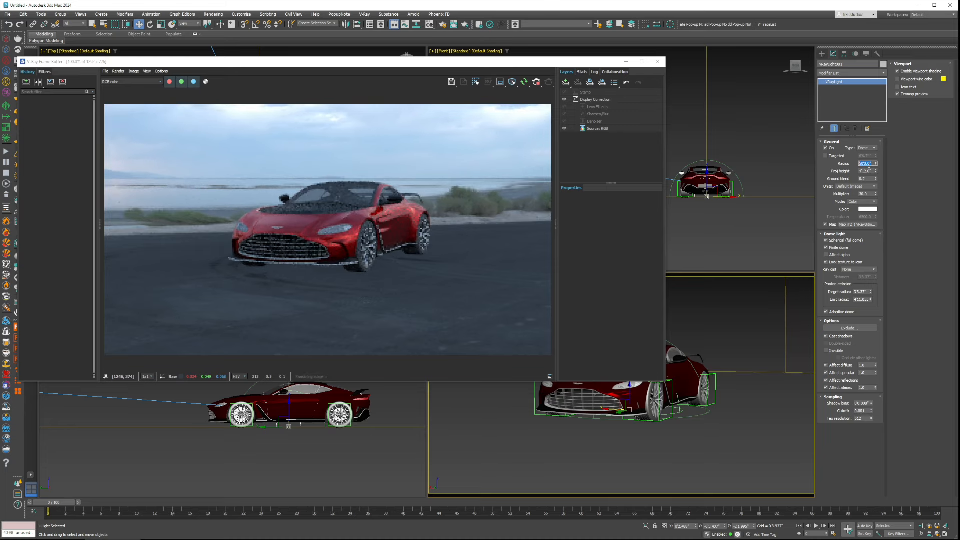
pyautogui.write('5')
pyautogui.press('Return')
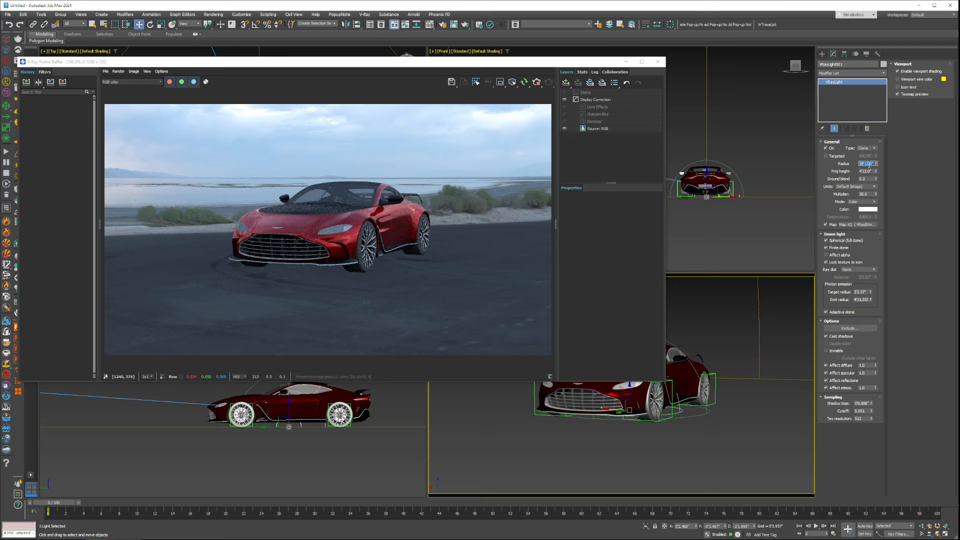
pyautogui.write('30')
pyautogui.press('Return')
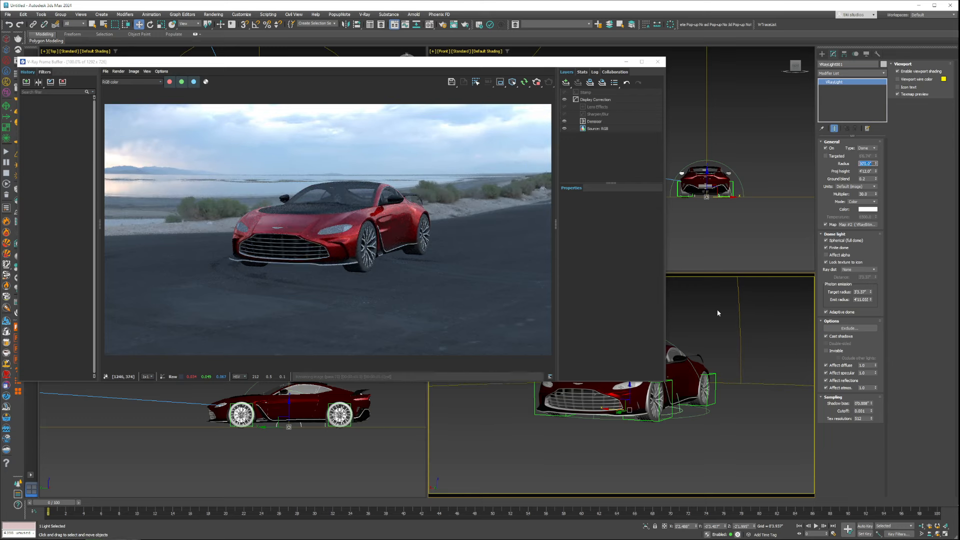
# Orbit the camera around to the opposite front side of the car and shrink the frame buffer window
pyautogui.keyDown('alt'); pyautogui.moveTo(699, 418); pyautogui.dragTo(773, 418, button='middle'); pyautogui.keyUp('alt')
pyautogui.keyDown('alt'); pyautogui.moveTo(628, 426); pyautogui.dragTo(667, 440, button='middle'); pyautogui.keyUp('alt')
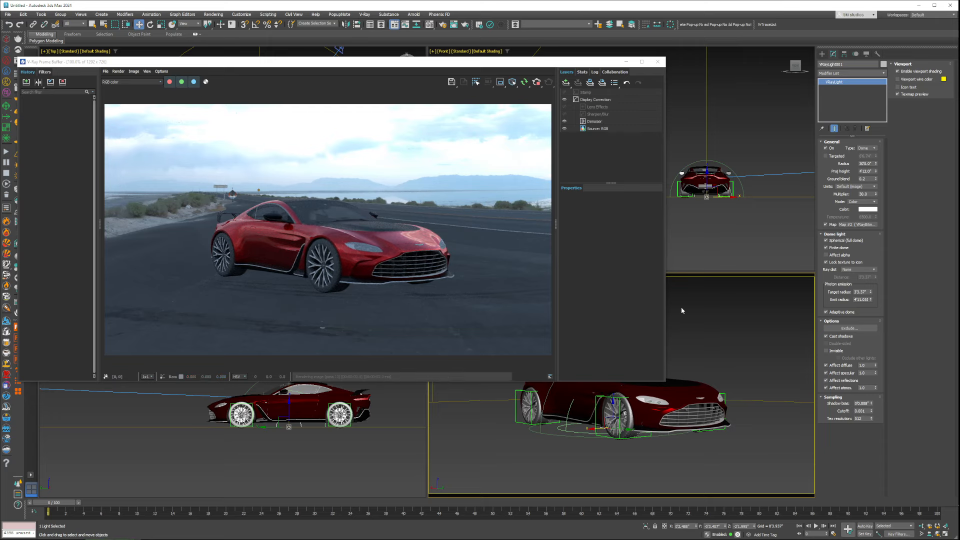
pyautogui.moveTo(665, 382); pyautogui.dragTo(511, 349)
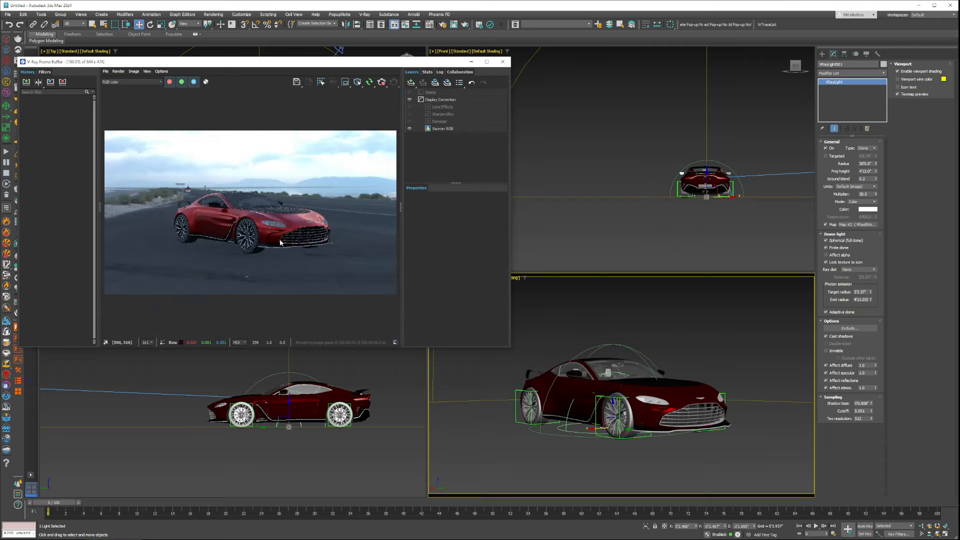
# Create a large plane around the car in the top view and centre it on the vehicle
pyautogui.click(683, 219)
pyautogui.click(822, 53)
pyautogui.click(822, 65)
pyautogui.click(865, 134)
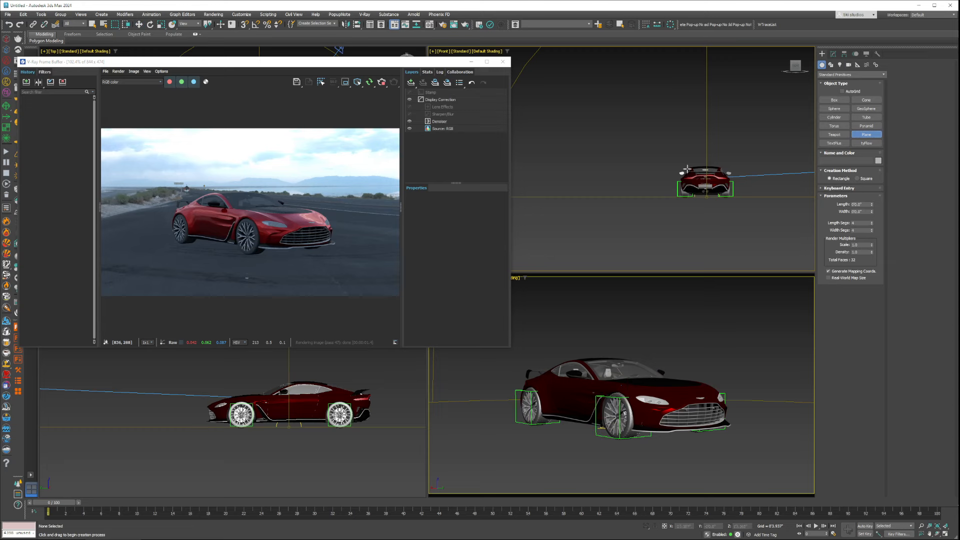
pyautogui.press('t')
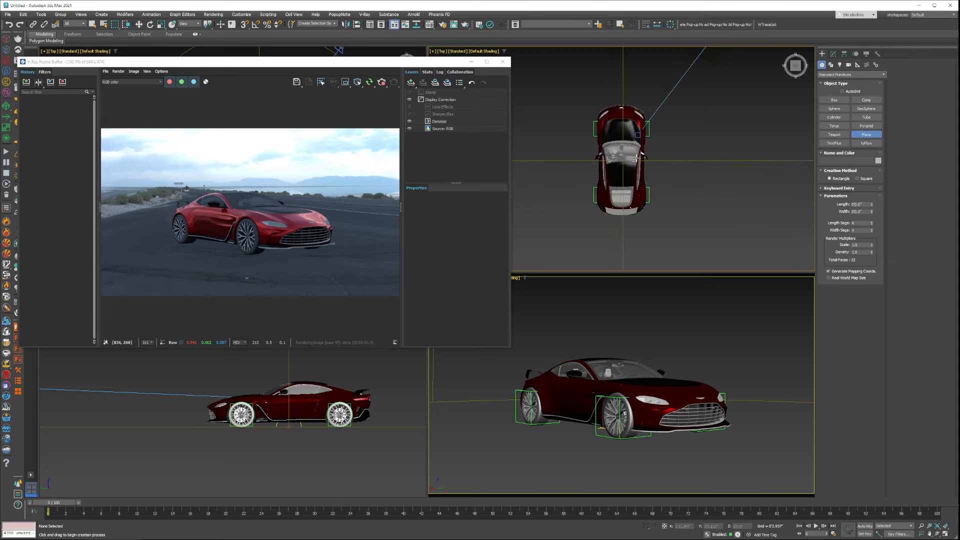
pyautogui.scroll(-3, 665, 163)
pyautogui.moveTo(575, 98); pyautogui.dragTo(737, 274)
pyautogui.rightClick(670, 178)
pyautogui.moveTo(670, 178); pyautogui.dragTo(643, 152)
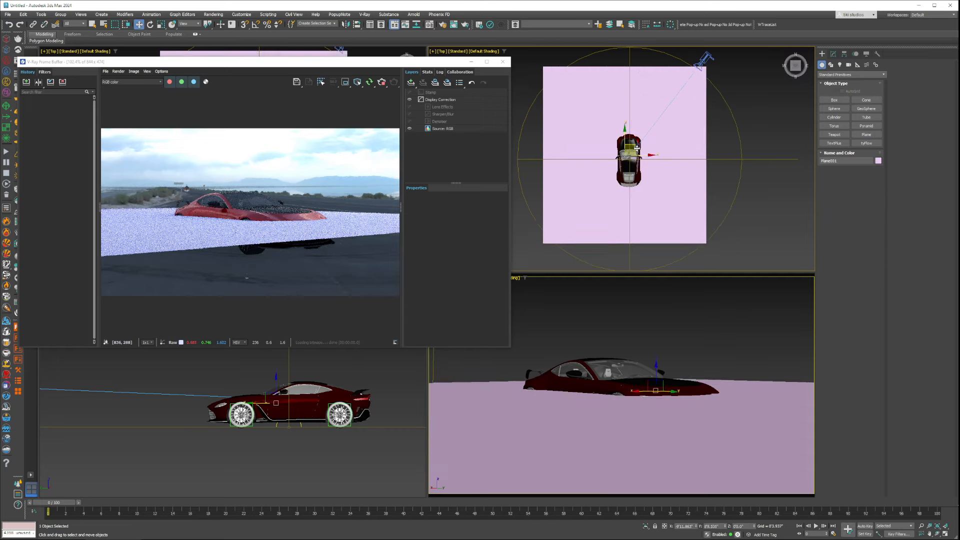
# Lower the plane in the side view until it sits at ground level beneath the car's tyres
pyautogui.rightClick(276, 431)
pyautogui.scroll(5, 282, 384)
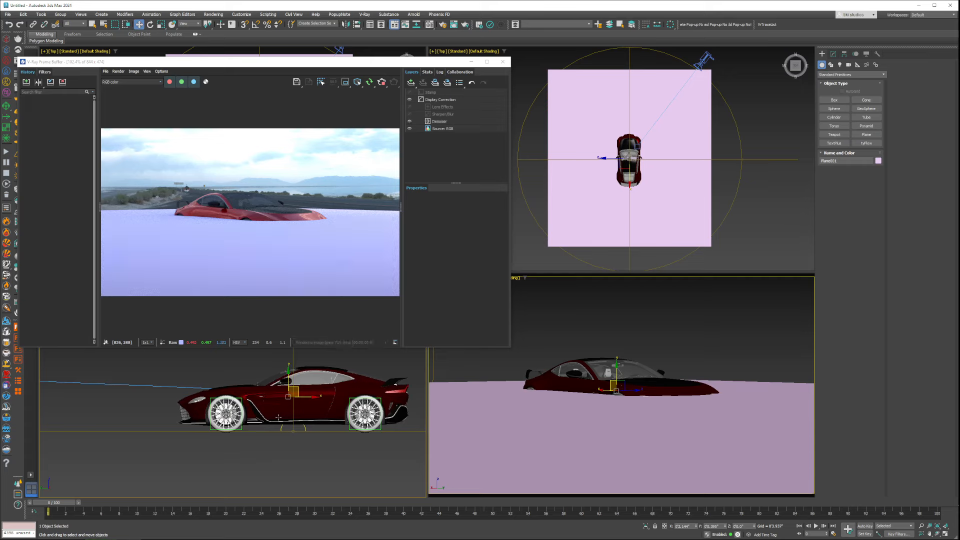
pyautogui.moveTo(283, 383); pyautogui.dragTo(314, 433)
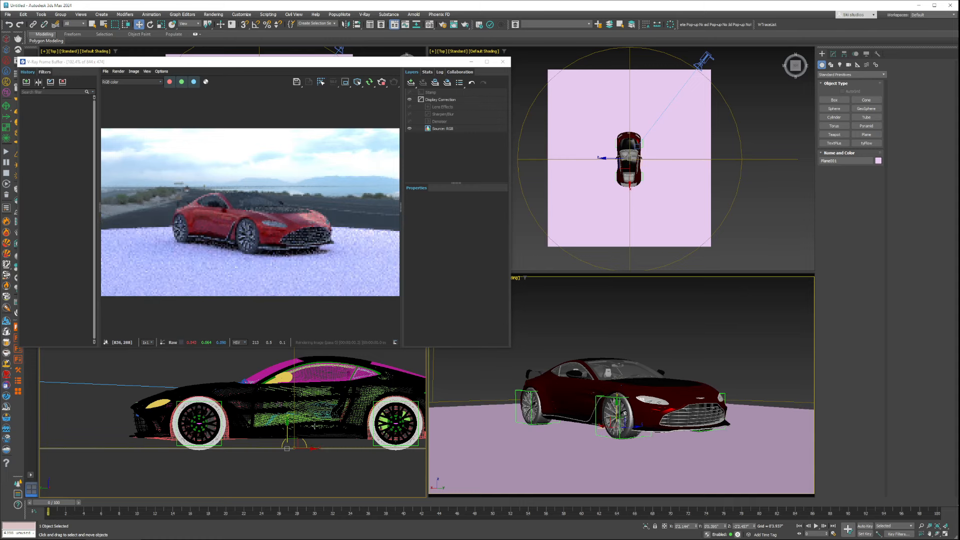
pyautogui.press('F3')
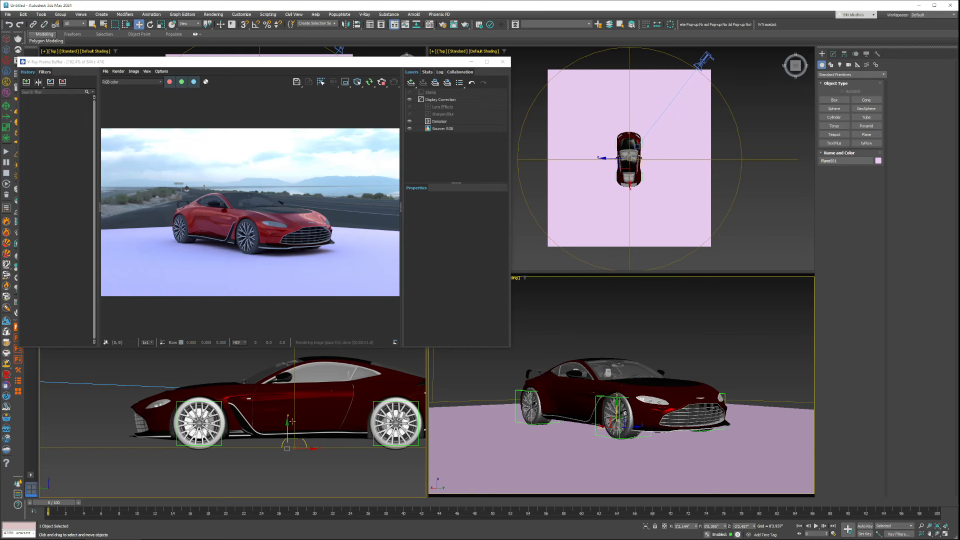
# Convert the ground plane into a V-Ray matte shadow catcher and check it from a slightly different perspective angle
pyautogui.moveTo(218, 62); pyautogui.dragTo(303, 79)
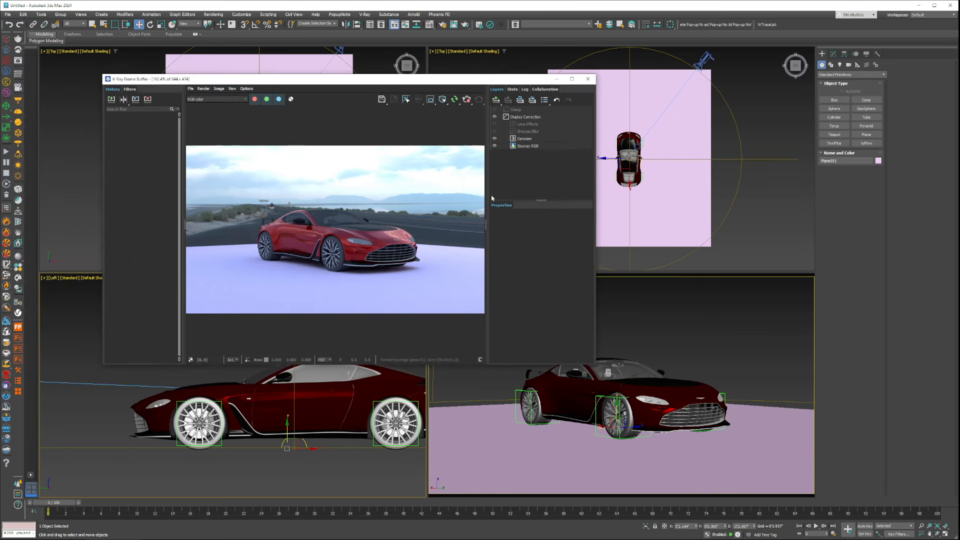
pyautogui.click(19, 292)
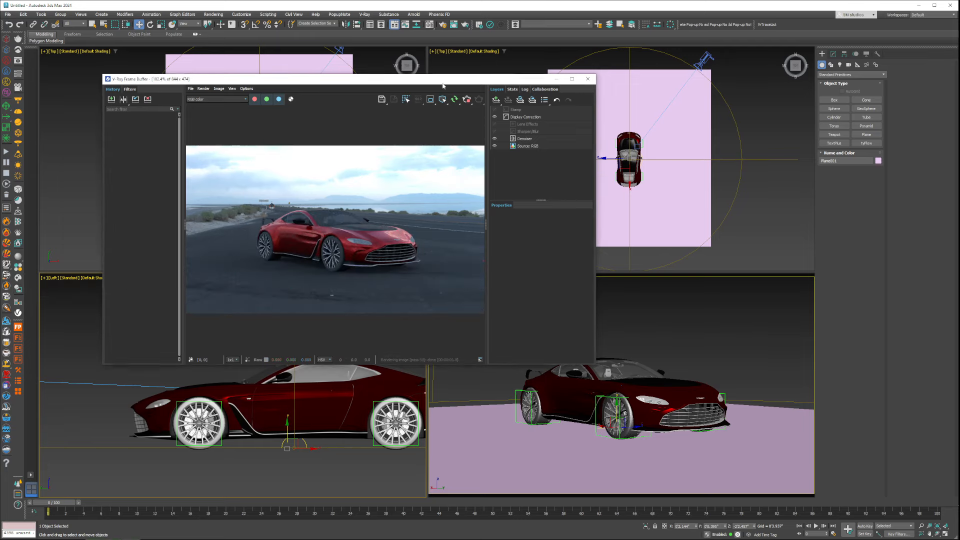
pyautogui.moveTo(438, 80); pyautogui.dragTo(400, 60)
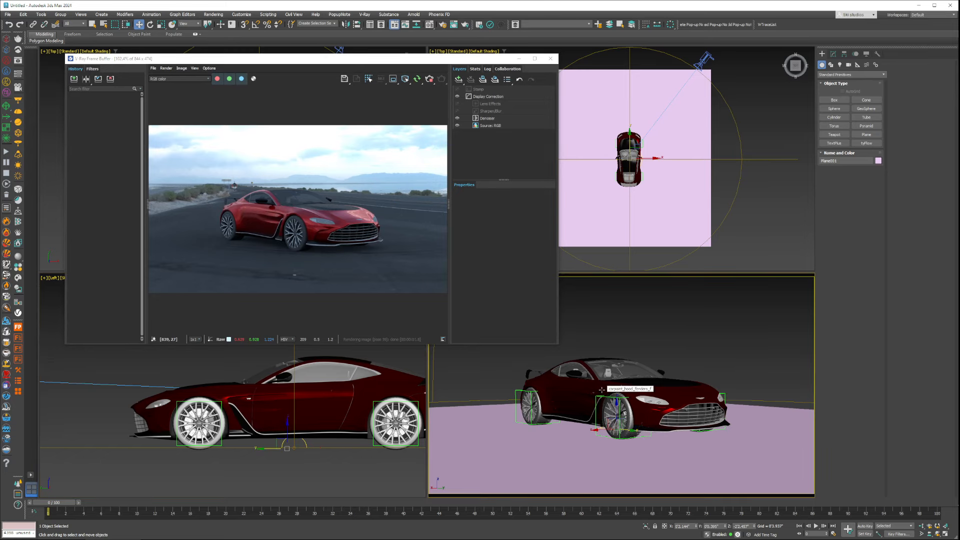
pyautogui.keyDown('alt'); pyautogui.moveTo(603, 389); pyautogui.dragTo(639, 407, button='middle'); pyautogui.keyUp('alt')
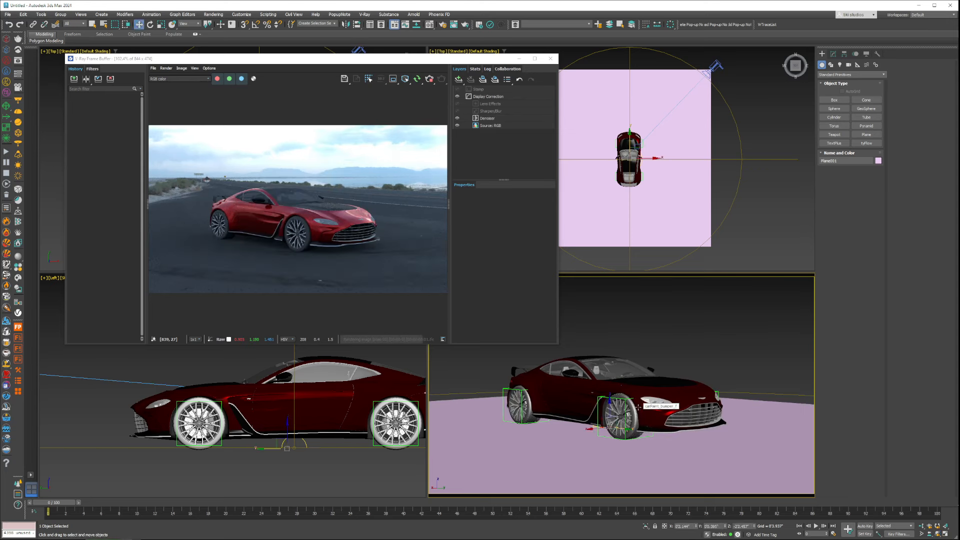
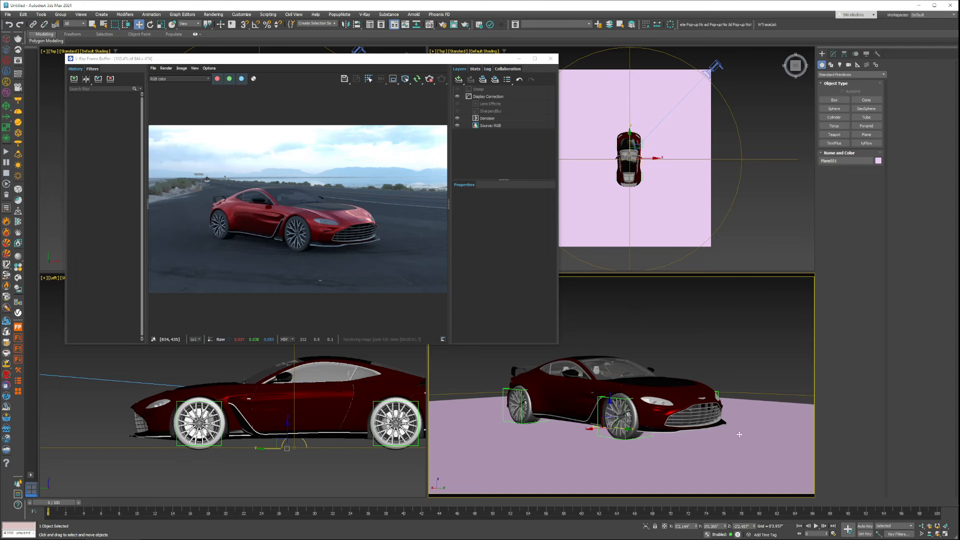
# Review the ground plane's matte settings in its V-Ray object properties, then clear the selection
pyautogui.rightClick(652, 312)
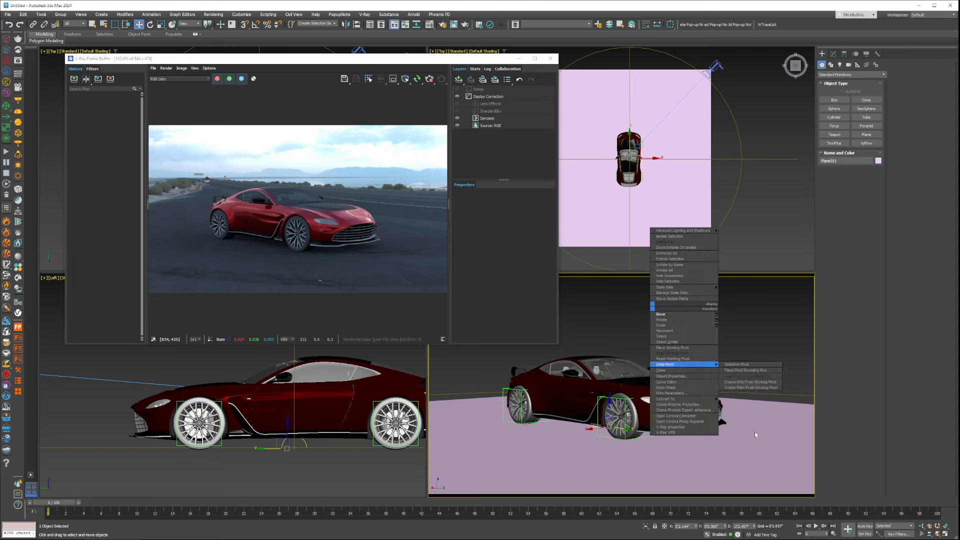
pyautogui.click(684, 425)
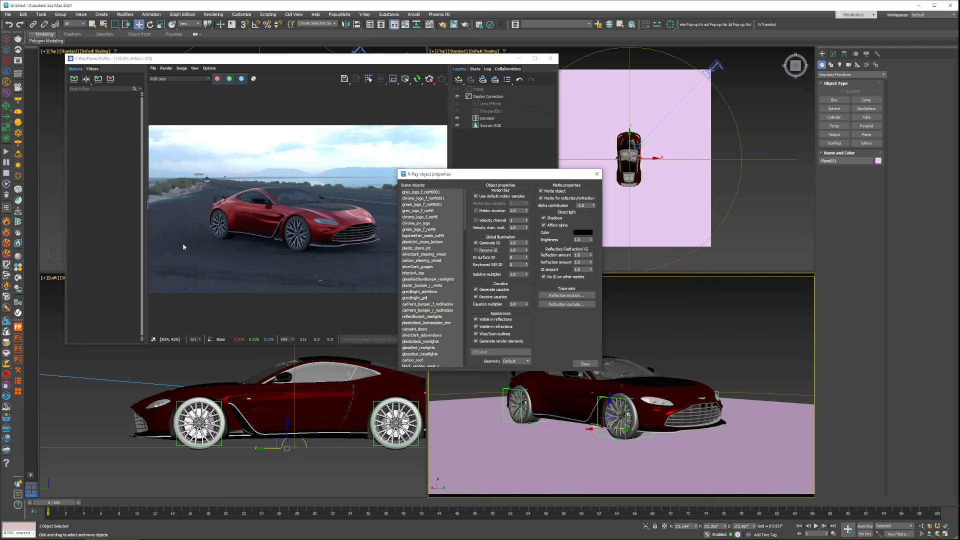
pyautogui.click(585, 363)
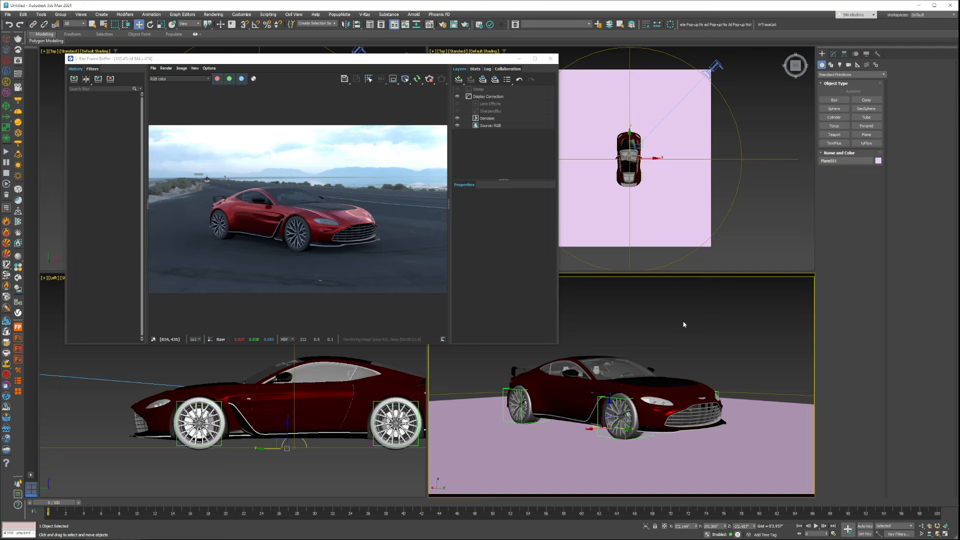
pyautogui.click(684, 324)
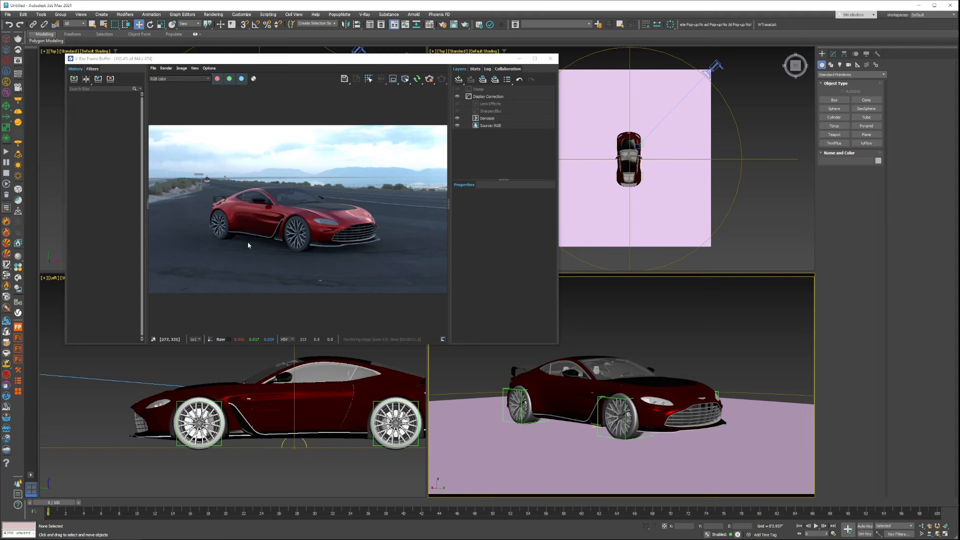
# Create a plane-type VRayLight covering the area around the car in the top view
pyautogui.click(840, 64)
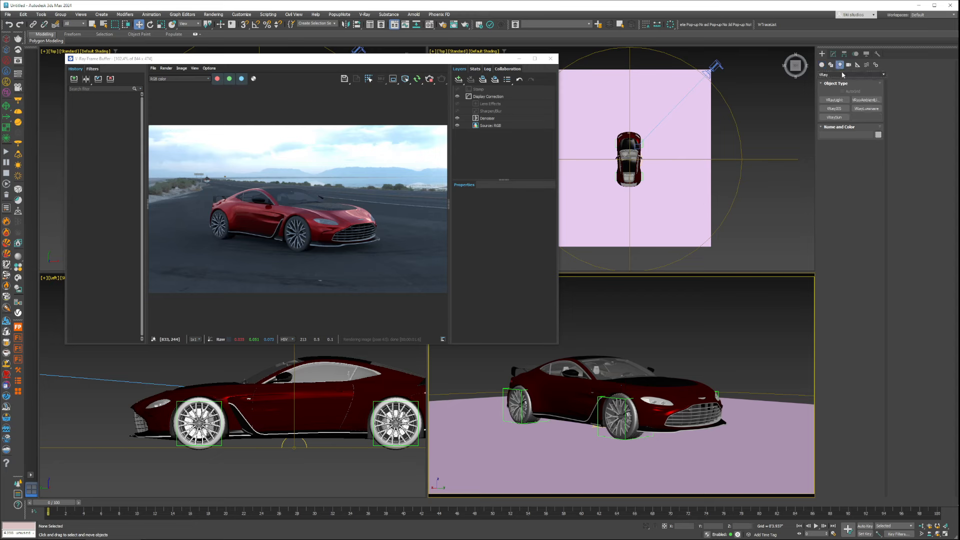
pyautogui.click(833, 100)
pyautogui.click(866, 151)
pyautogui.click(862, 157)
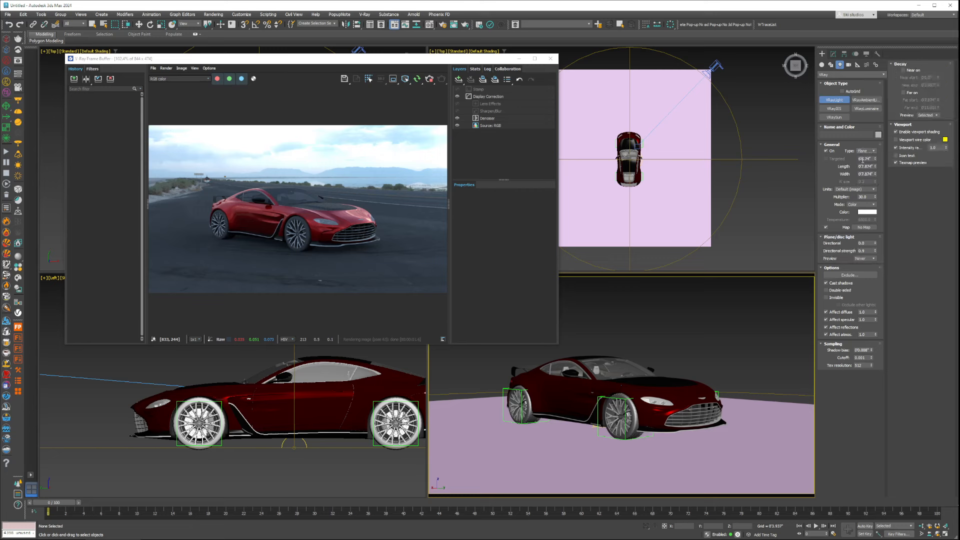
pyautogui.moveTo(632, 163); pyautogui.dragTo(638, 184, button='middle')
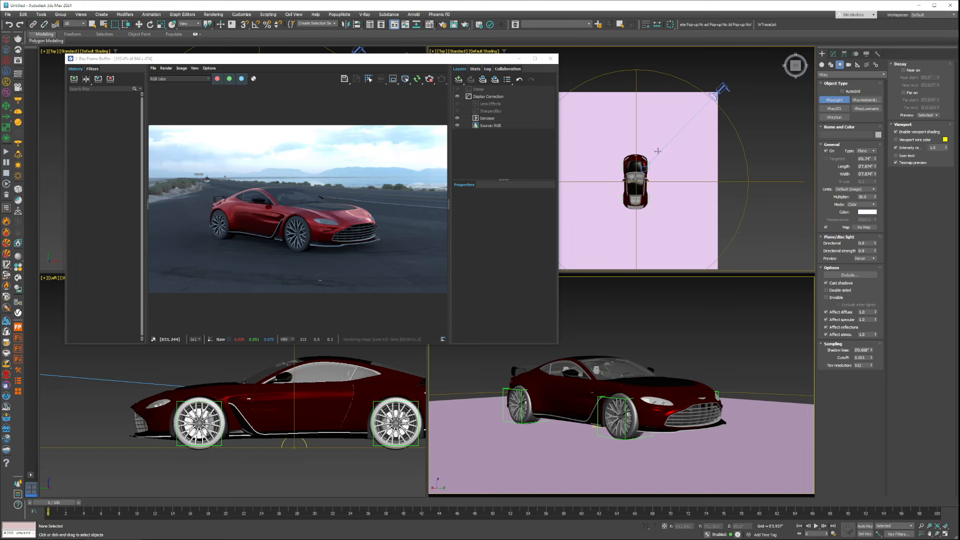
pyautogui.moveTo(591, 122); pyautogui.dragTo(689, 243)
pyautogui.press('w')
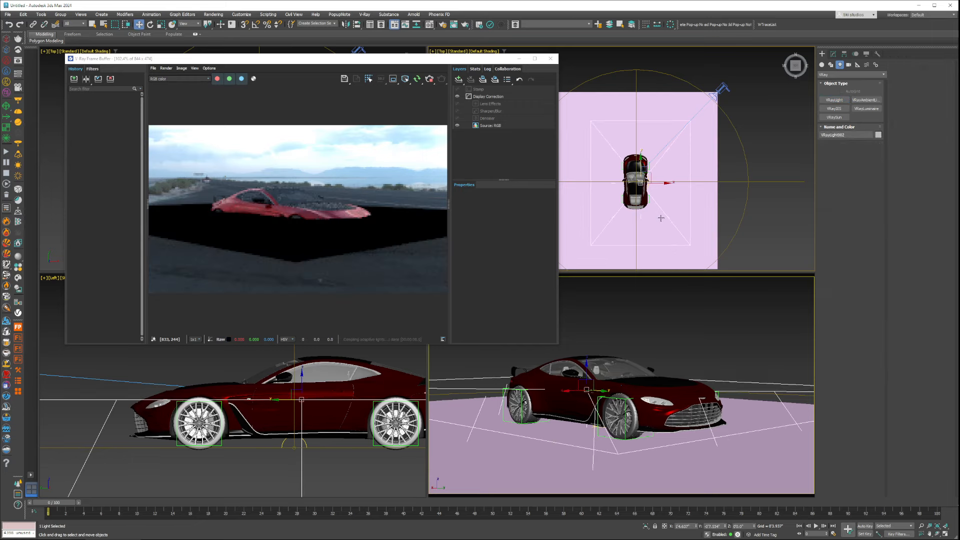
# Raise the plane light high above the car in the front view, centred over the vehicle
pyautogui.press('f')
pyautogui.moveTo(649, 188); pyautogui.dragTo(624, 238, button='middle')
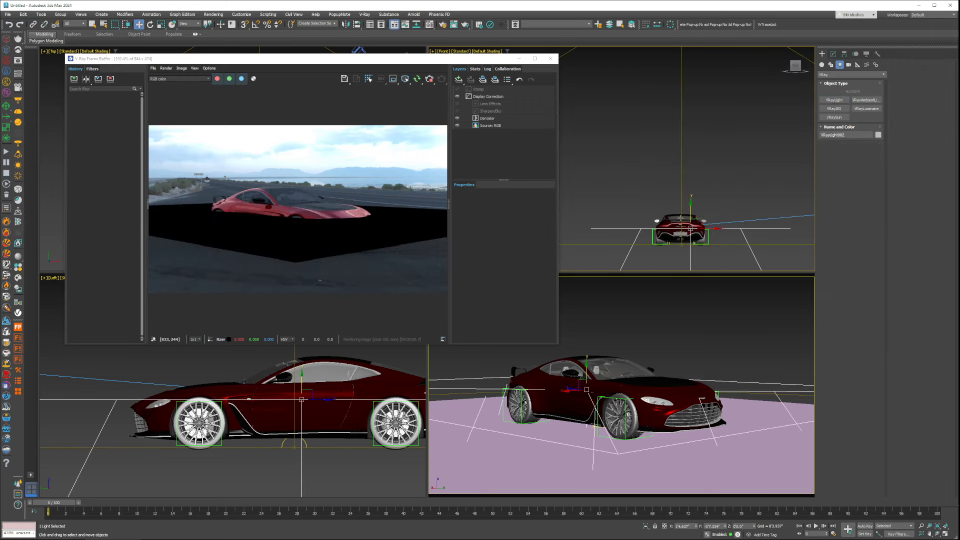
pyautogui.moveTo(696, 220); pyautogui.dragTo(686, 81)
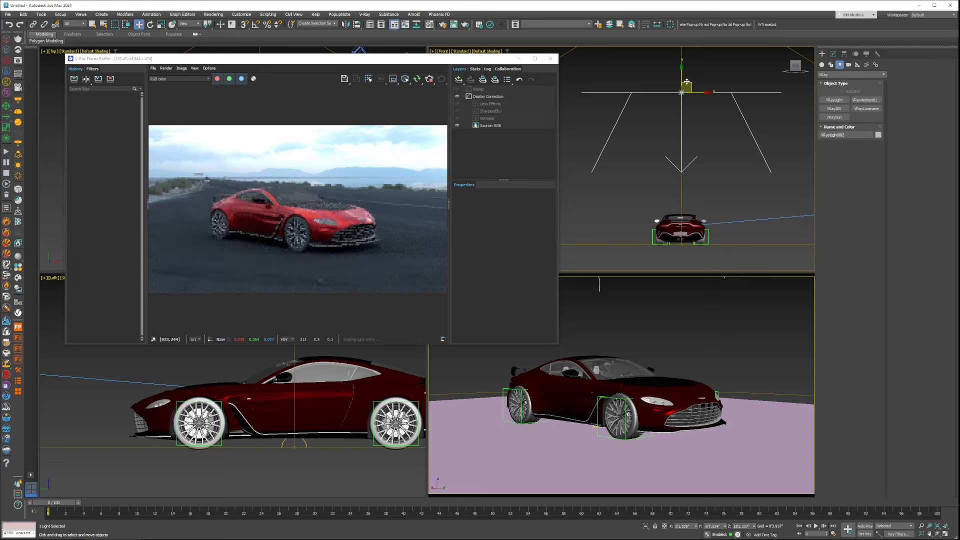
# Make the plane light invisible with specular and reflection influence disabled, and compare the render with it off and on
pyautogui.click(832, 53)
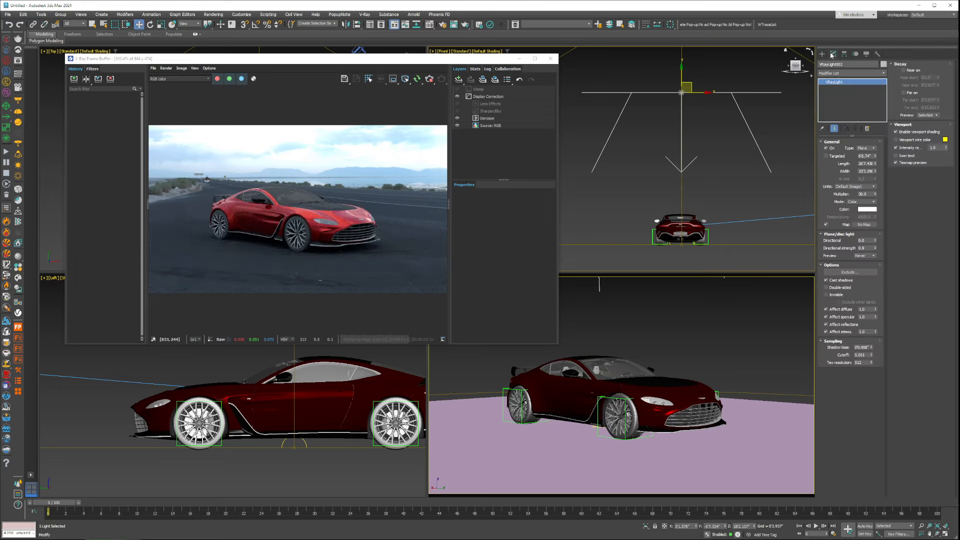
pyautogui.click(826, 295)
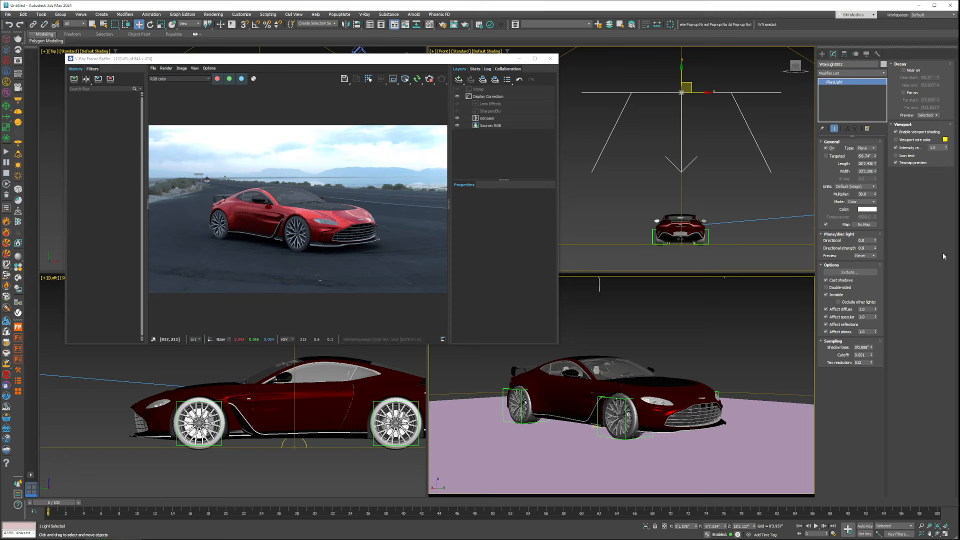
pyautogui.click(842, 317)
pyautogui.click(855, 324)
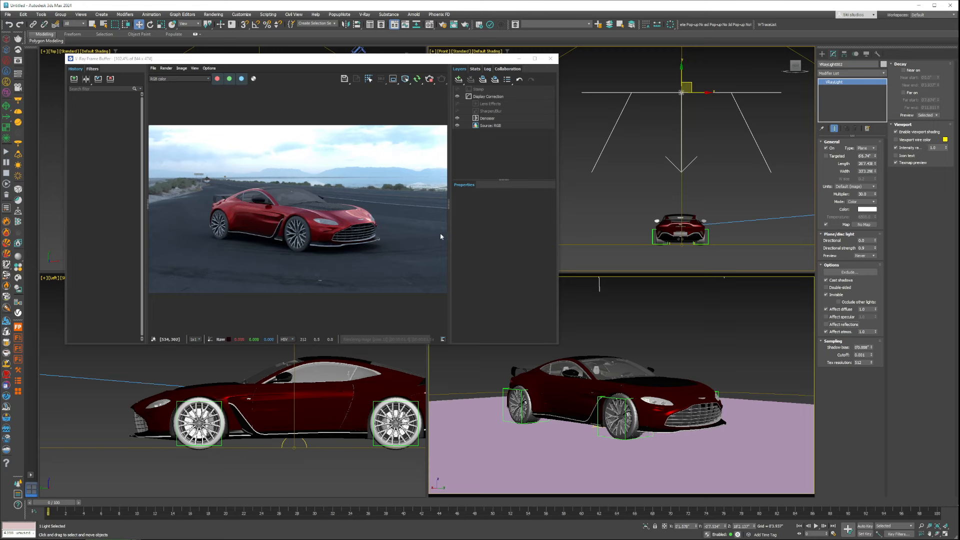
pyautogui.click(830, 148)
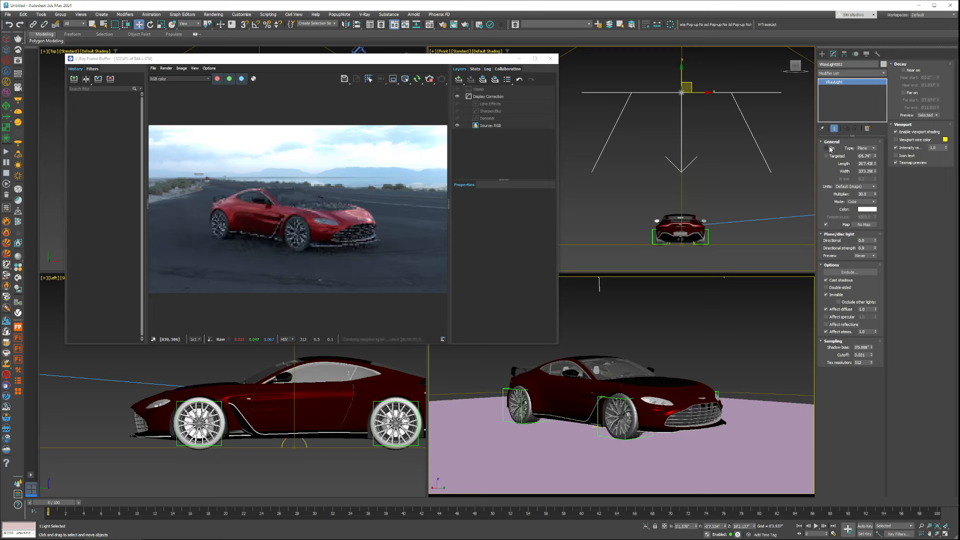
pyautogui.click(830, 148)
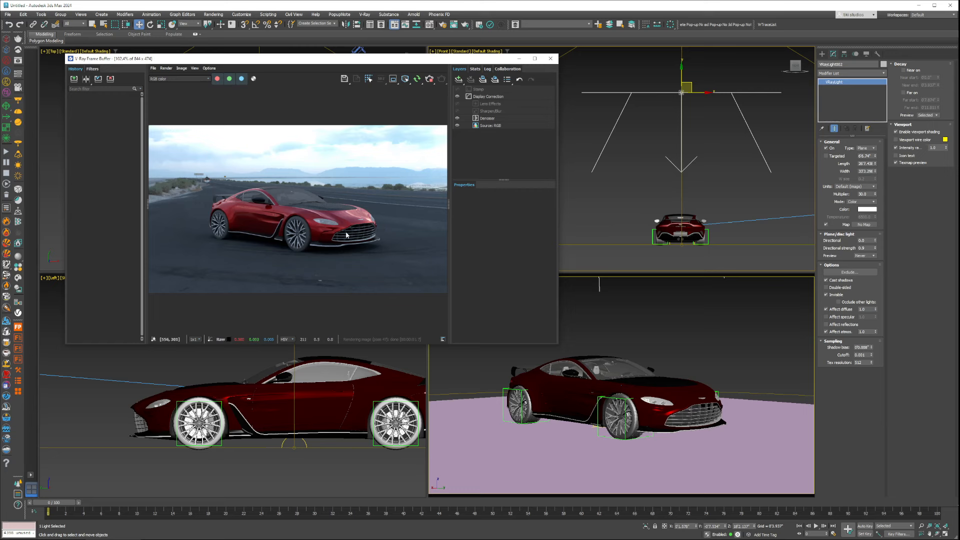
# Set the plane light's length and width to 50 feet each
pyautogui.doubleClick(871, 163)
pyautogui.doubleClick(870, 172)
pyautogui.write('50')
pyautogui.press('Return')
pyautogui.scroll(-4, 670, 131)
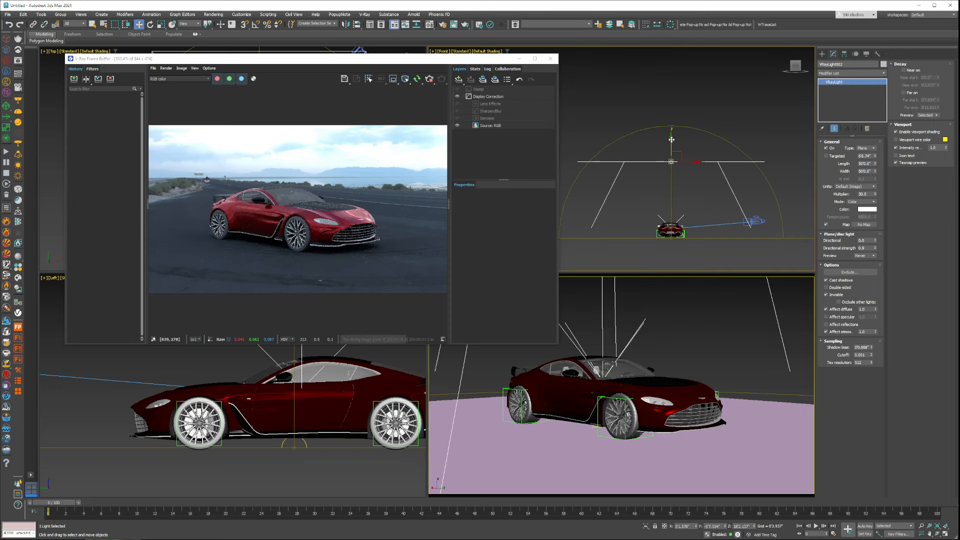
# Enlarge the plane light in both directions, to a length of about 79 feet, and raise it higher above the car
pyautogui.moveTo(666, 135)
pyautogui.mouseDown()
pyautogui.moveTo(686, 57)
pyautogui.moveTo(681, 141)
pyautogui.mouseUp()
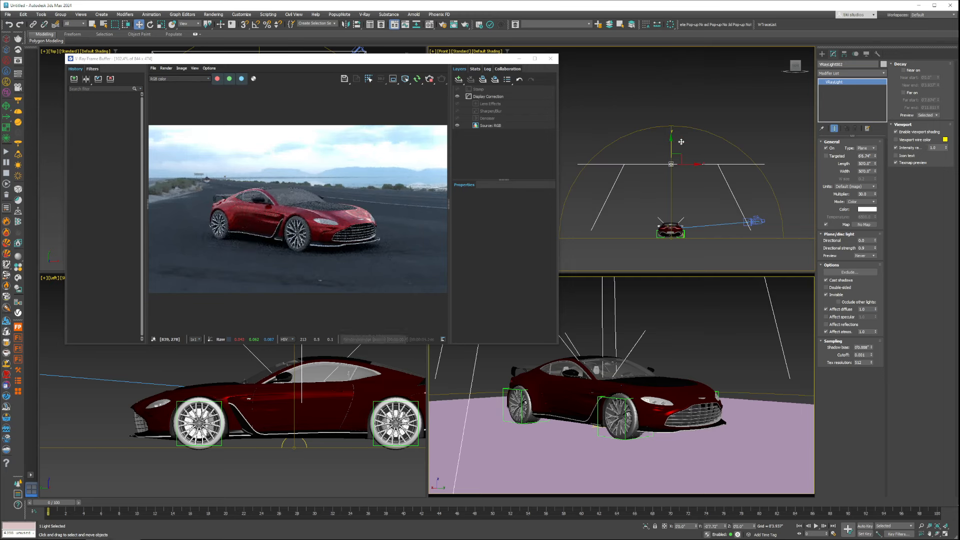
pyautogui.moveTo(875, 164); pyautogui.dragTo(800, 148)
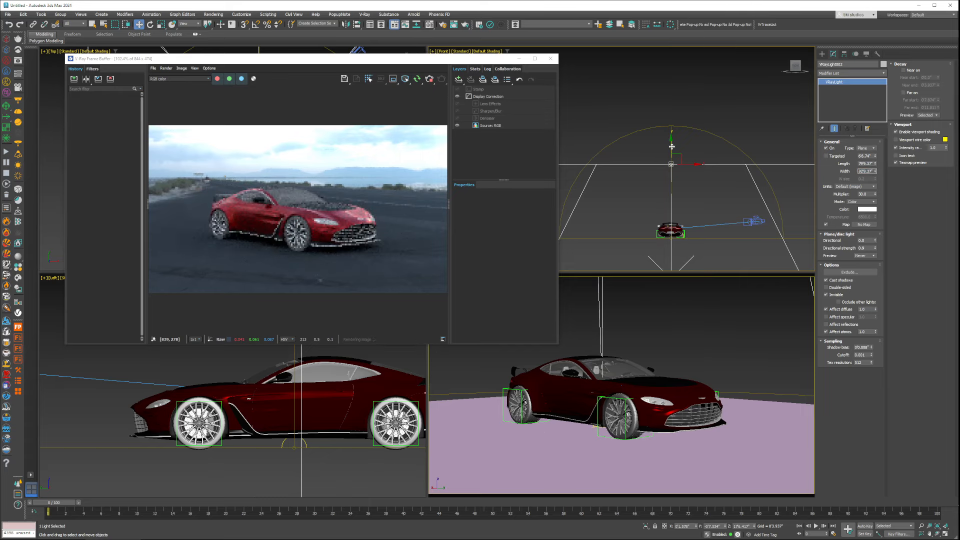
pyautogui.moveTo(672, 147); pyautogui.dragTo(678, 114)
# Set the plane light's intensity multiplier to 10
pyautogui.doubleClick(867, 194)
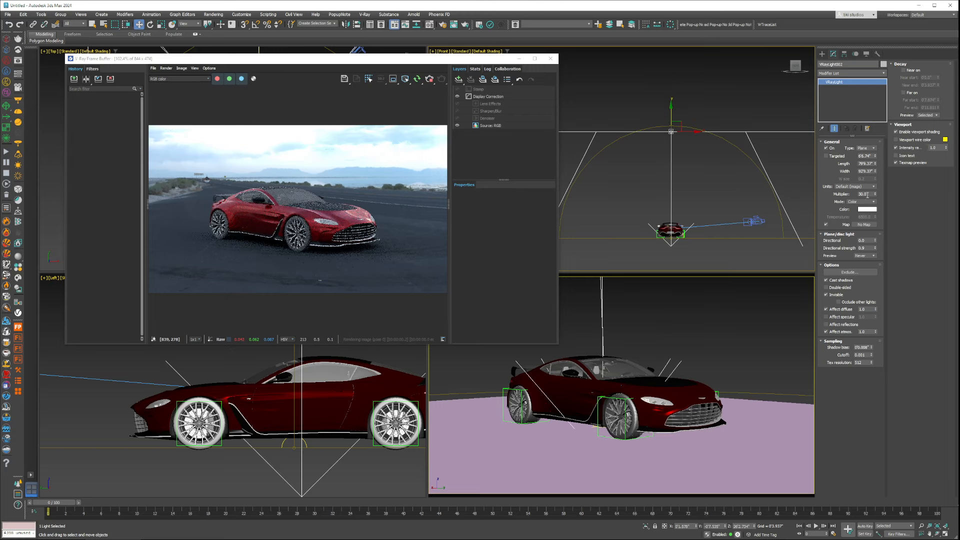
pyautogui.write('10')
pyautogui.press('Return')
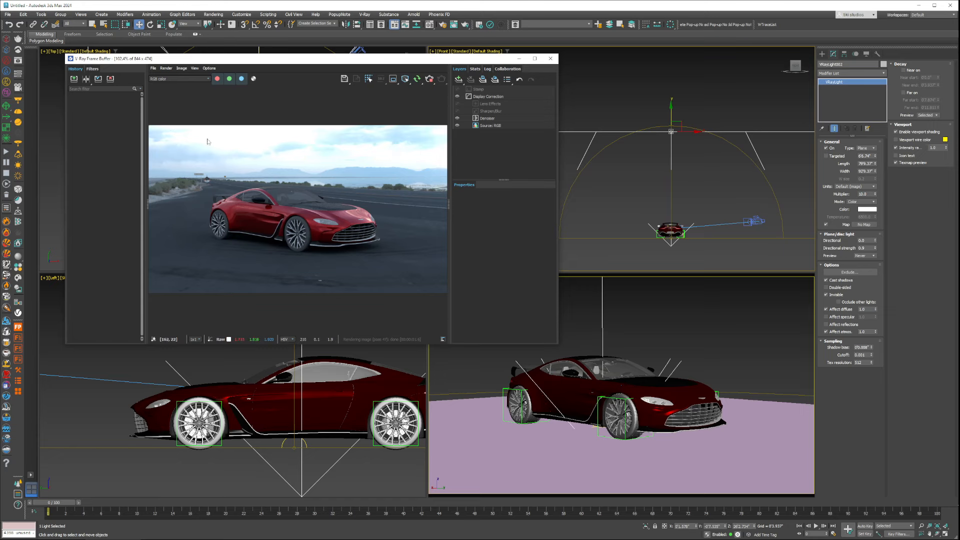
pyautogui.rightClick(250, 135)
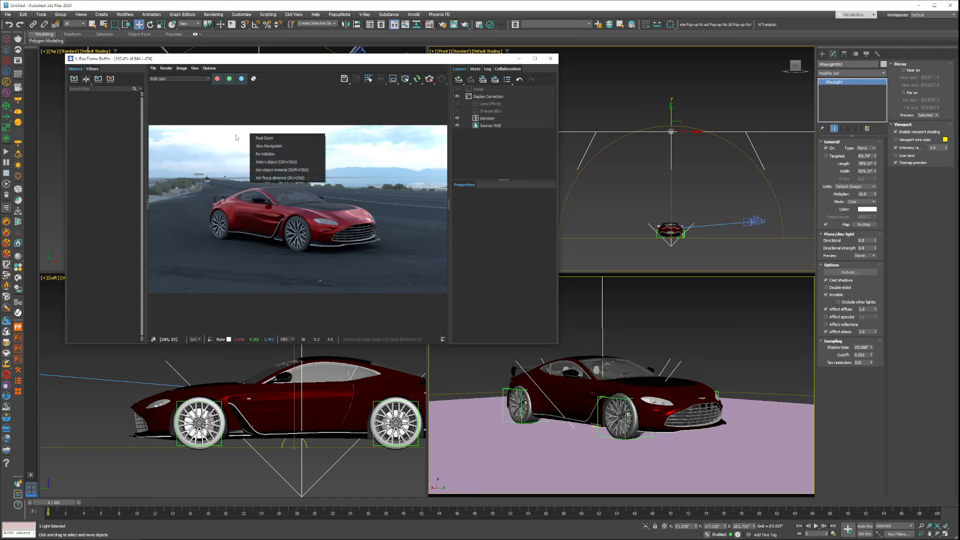
pyautogui.click(237, 137)
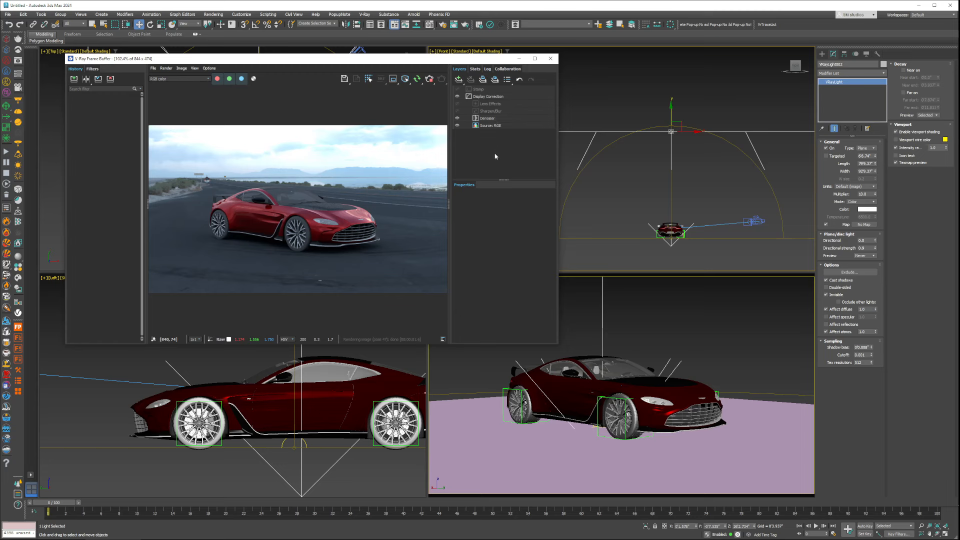
# Add an Exposure correction layer to the render in the frame buffer
pyautogui.click(459, 80)
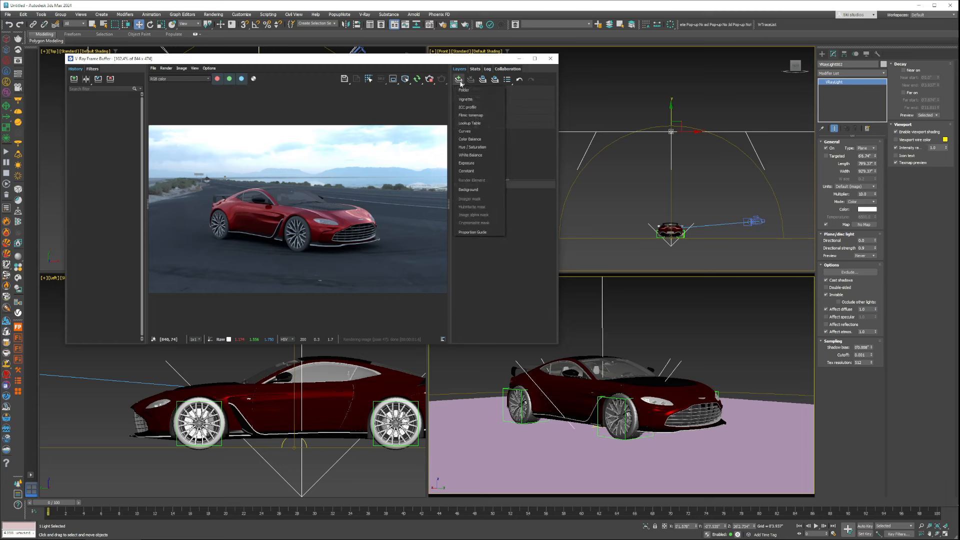
pyautogui.click(468, 163)
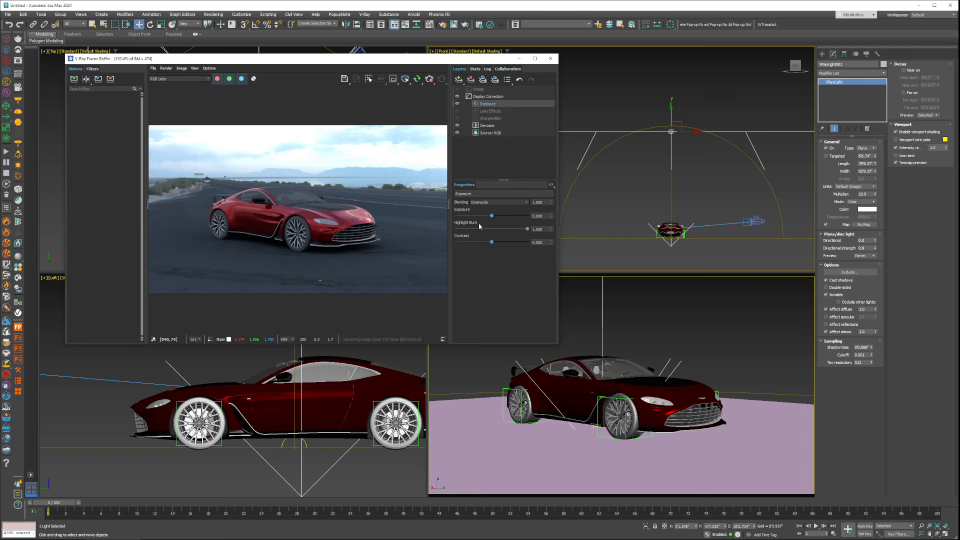
# Set the Exposure layer's highlight burn to about 0.427 and check the car's render from the rear, side and front
pyautogui.moveTo(521, 231); pyautogui.dragTo(496, 231)
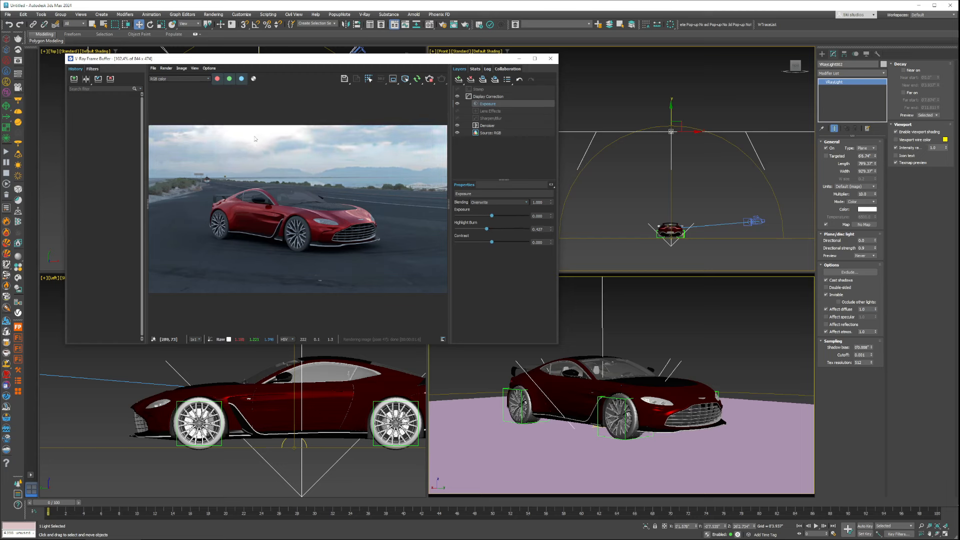
pyautogui.click(722, 323)
pyautogui.moveTo(635, 381)
pyautogui.keyDown('alt'); pyautogui.mouseDown(button='middle')
pyautogui.moveTo(667, 384)
pyautogui.moveTo(644, 381)
pyautogui.mouseUp(button='middle'); pyautogui.keyUp('alt')
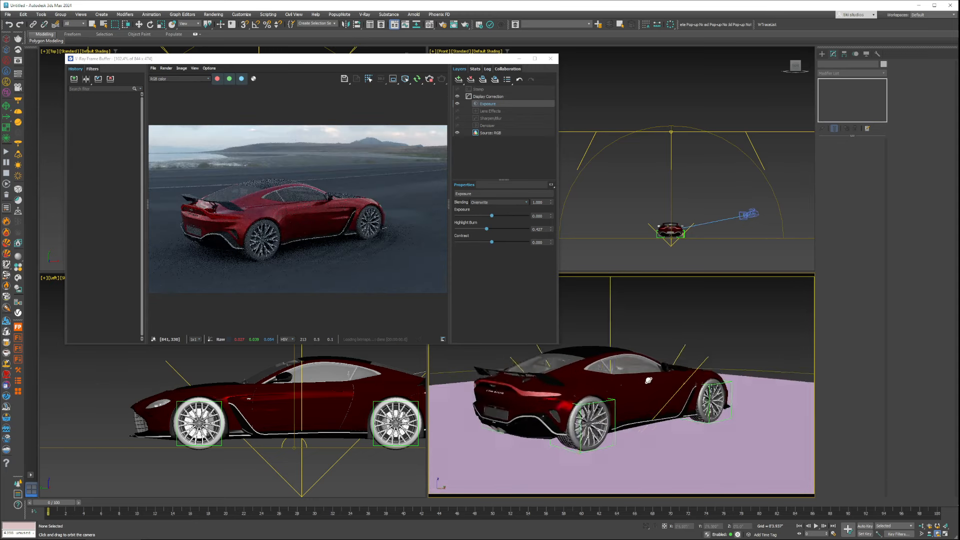
pyautogui.moveTo(648, 380); pyautogui.dragTo(675, 398)
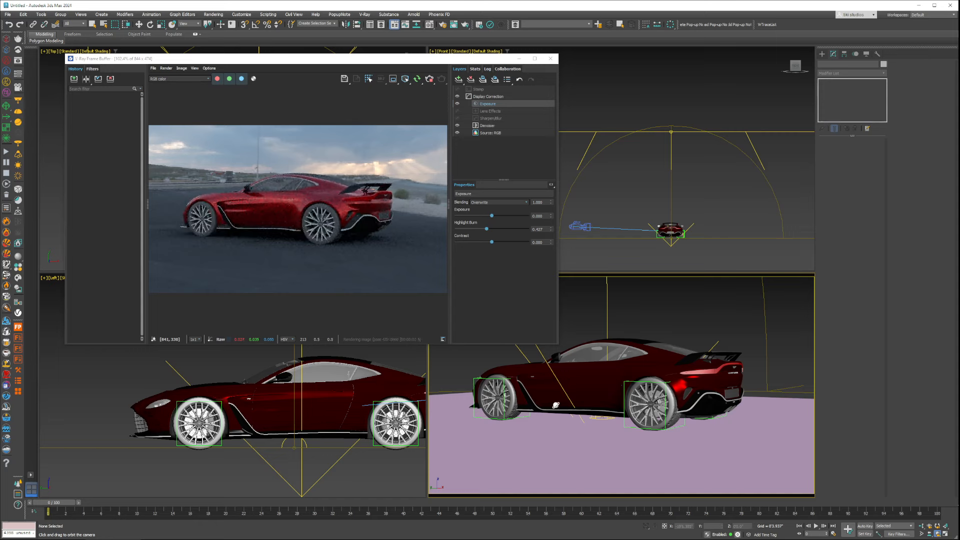
pyautogui.moveTo(555, 405); pyautogui.dragTo(593, 403)
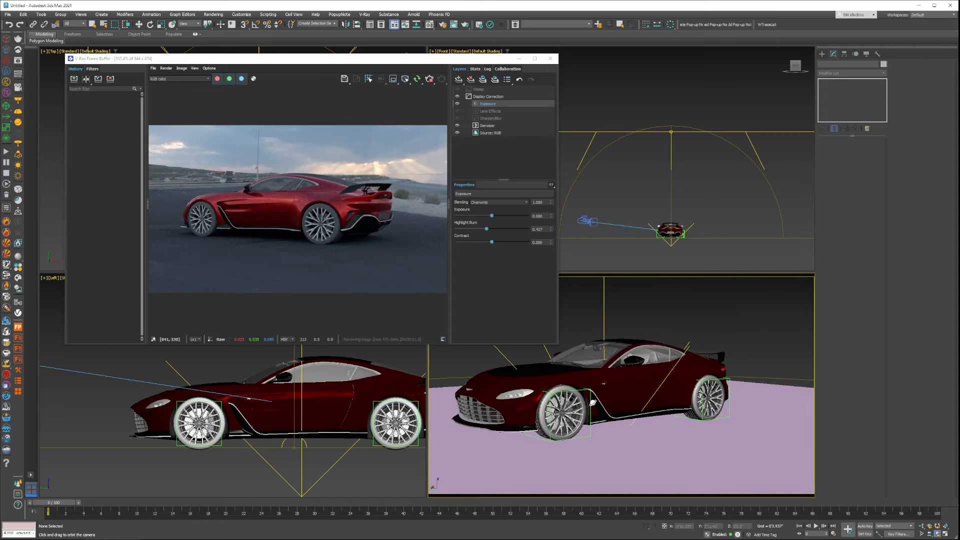
pyautogui.keyDown('alt'); pyautogui.moveTo(593, 402); pyautogui.dragTo(649, 386, button='middle'); pyautogui.keyUp('alt')
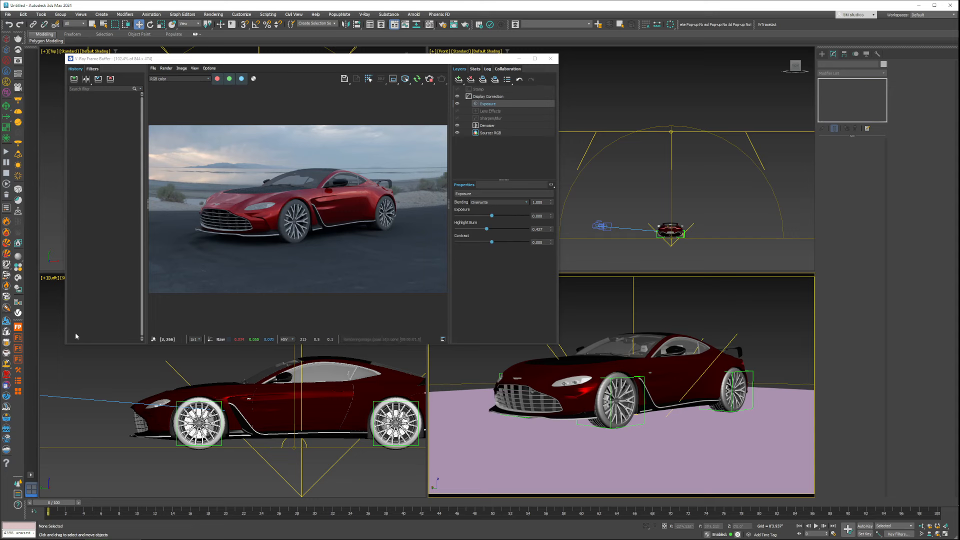
# Open the Chaos Cosmos Browser and arrange it beside the frame buffer so the render and the perspective view stay visible
pyautogui.click(9, 276)
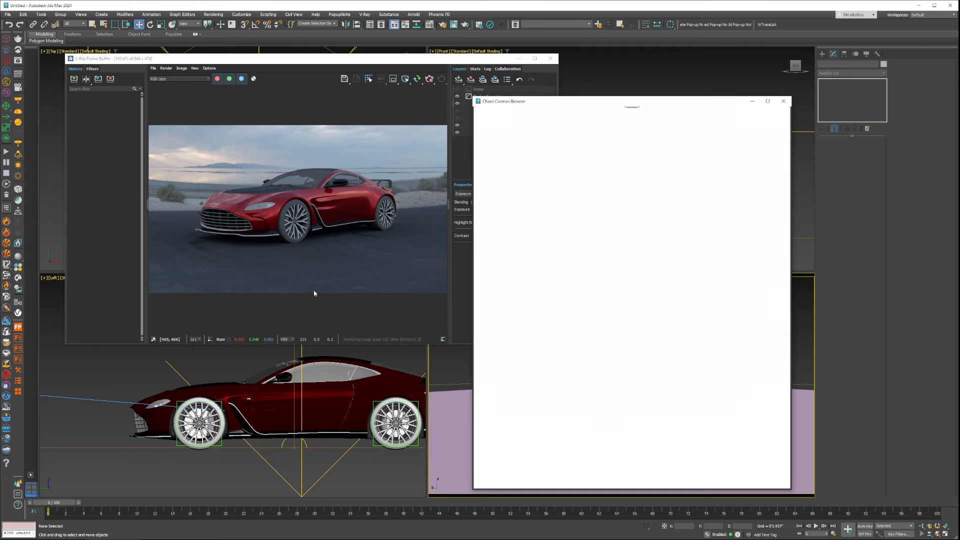
pyautogui.moveTo(678, 105); pyautogui.dragTo(266, 98)
pyautogui.moveTo(365, 60); pyautogui.dragTo(551, 31)
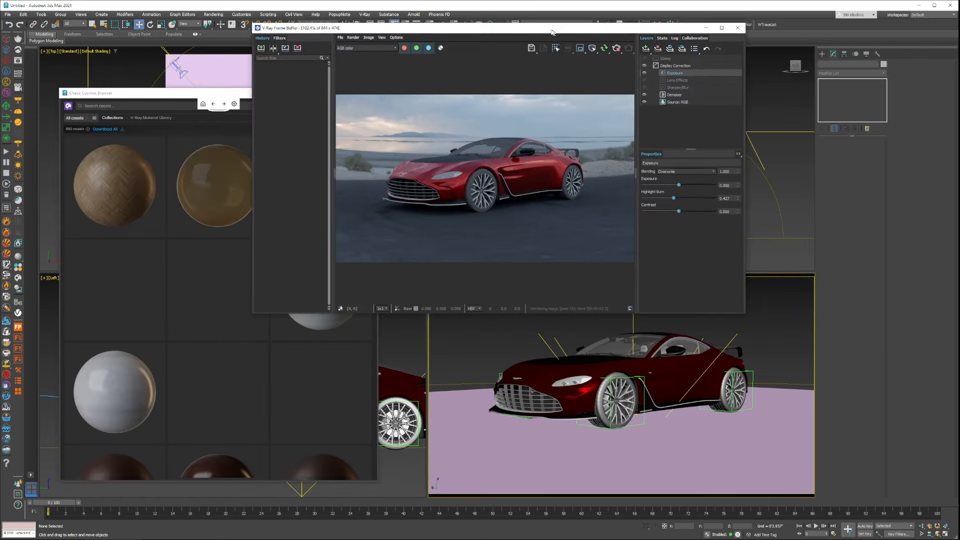
pyautogui.moveTo(180, 94); pyautogui.dragTo(193, 232)
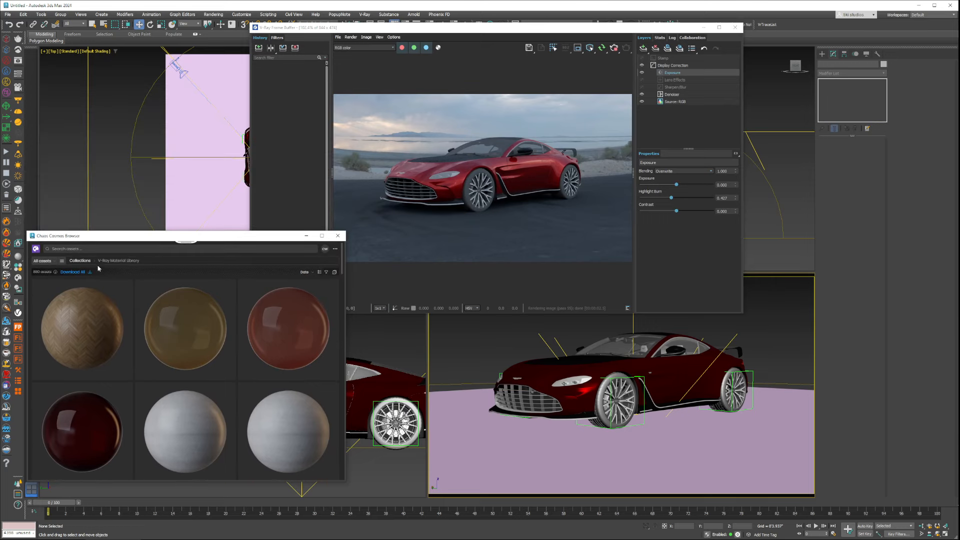
# Search the Cosmos assets for glass and download the Glass Thin Distorted 001 material
pyautogui.click(52, 262)
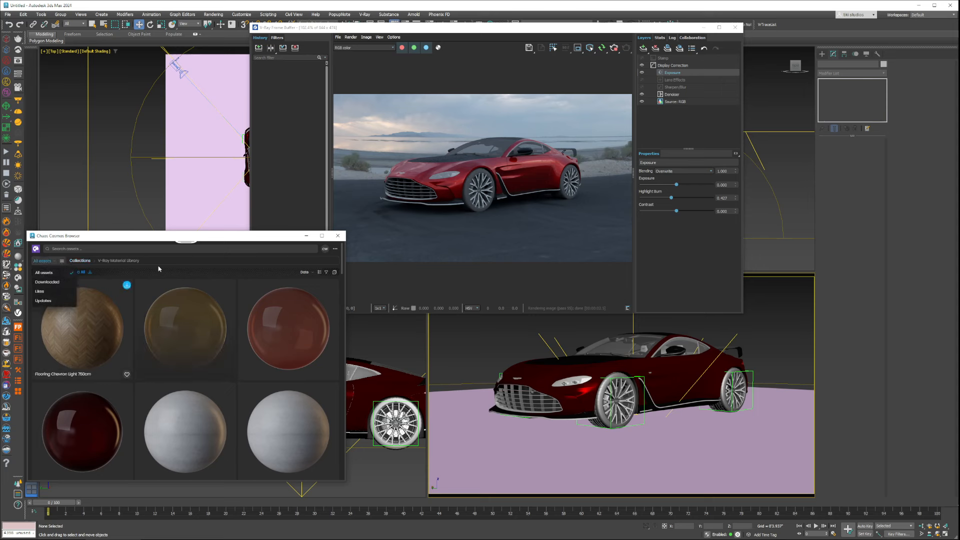
pyautogui.click(70, 249)
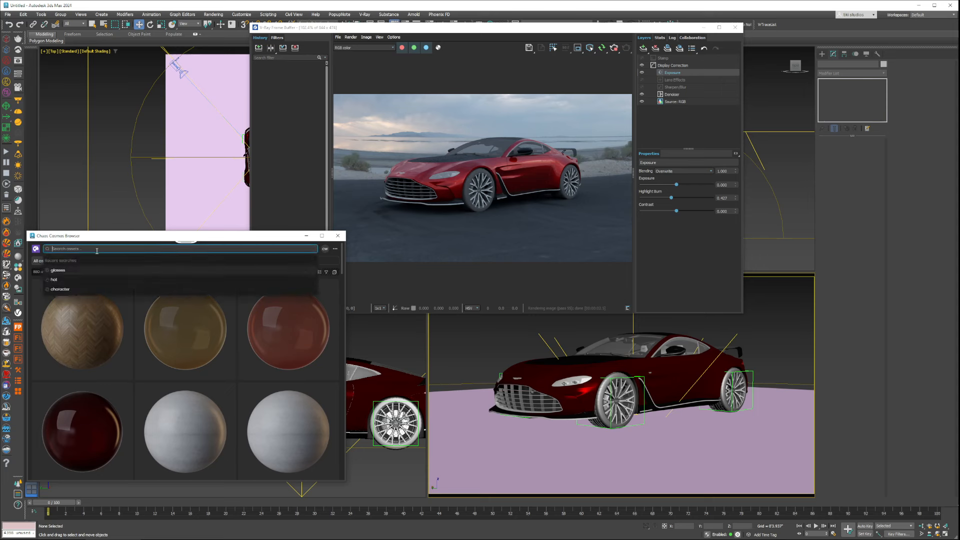
pyautogui.write('gloss')
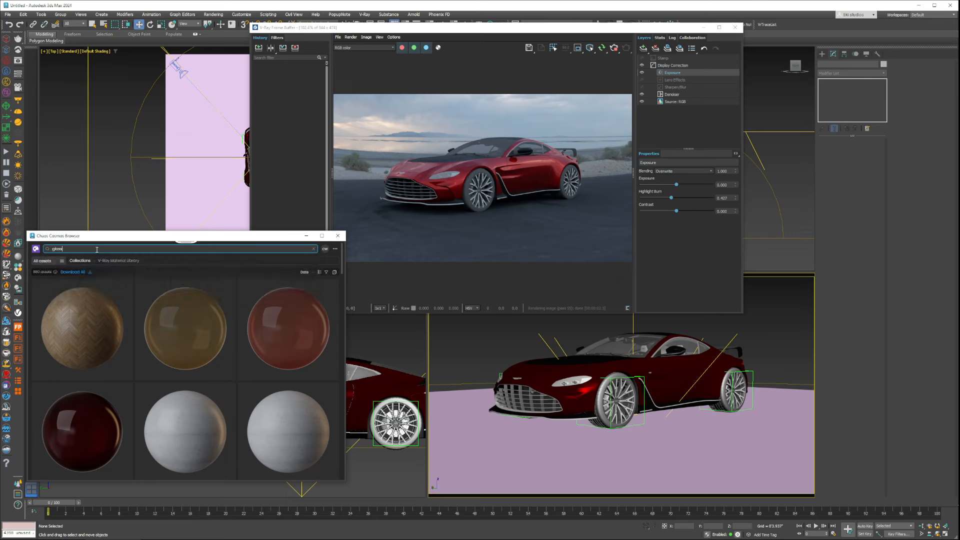
pyautogui.press('Return')
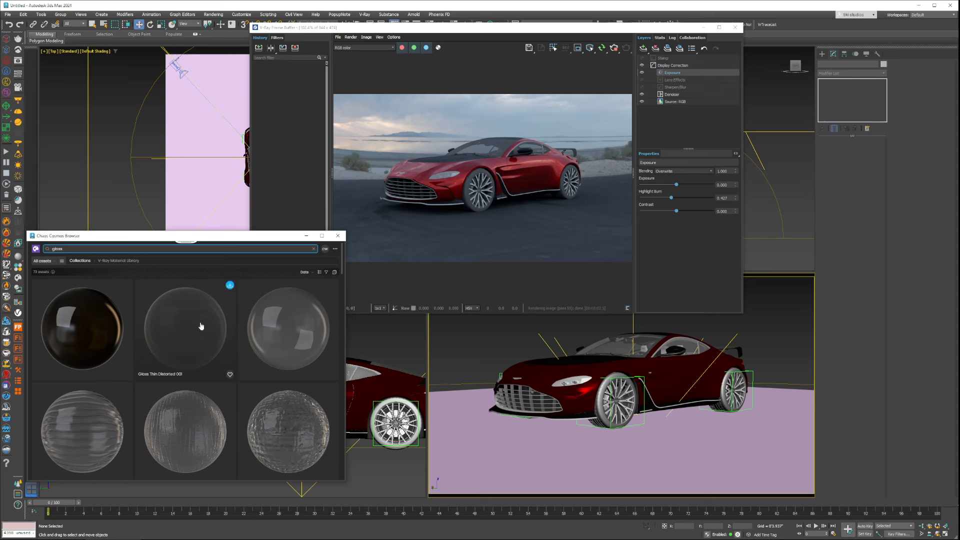
pyautogui.click(229, 286)
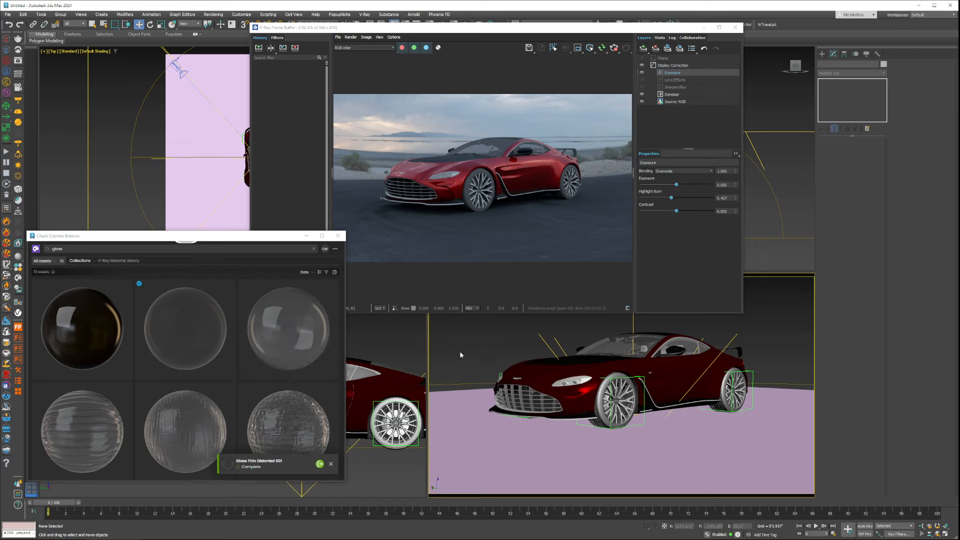
# Import Glass Thin Distorted 001 into a material slot of the Material Editor and copy the material
pyautogui.press('m')
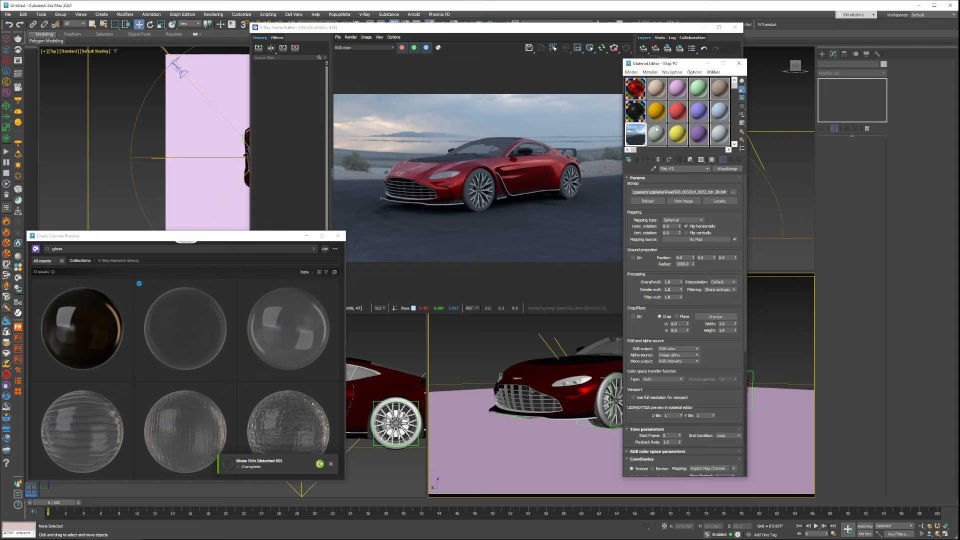
pyautogui.click(230, 286)
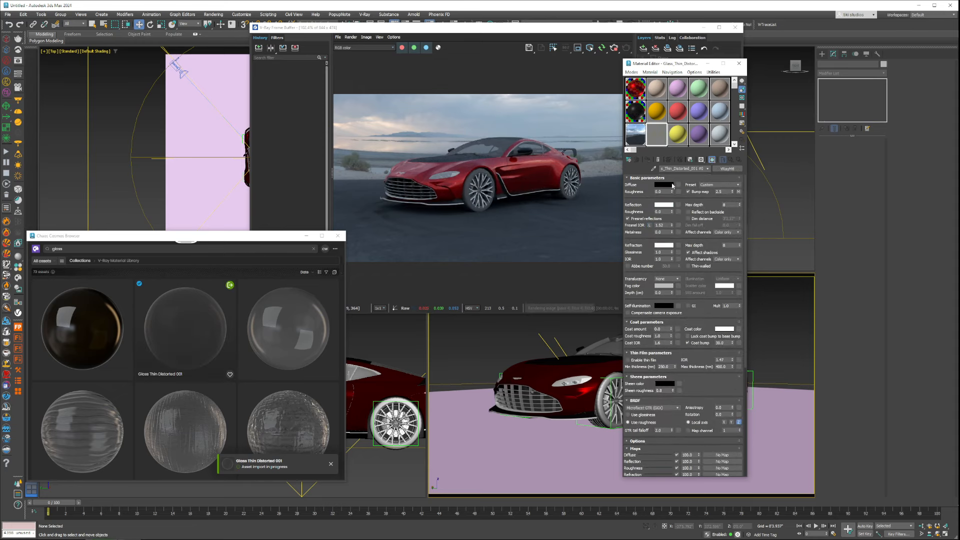
pyautogui.rightClick(729, 169)
pyautogui.click(747, 182)
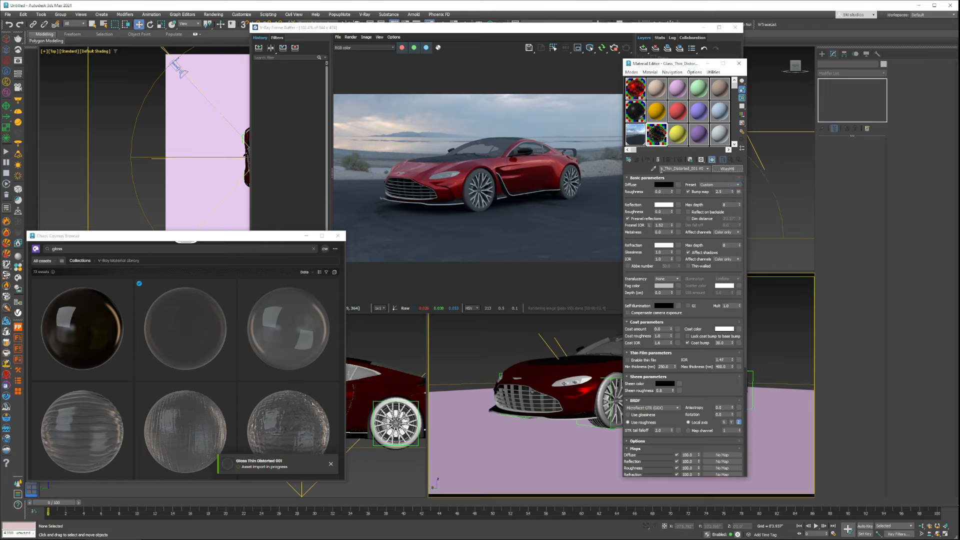
# Pick the glass_clear material from the car's windshield and replace it with the copied thin glass material
pyautogui.click(654, 169)
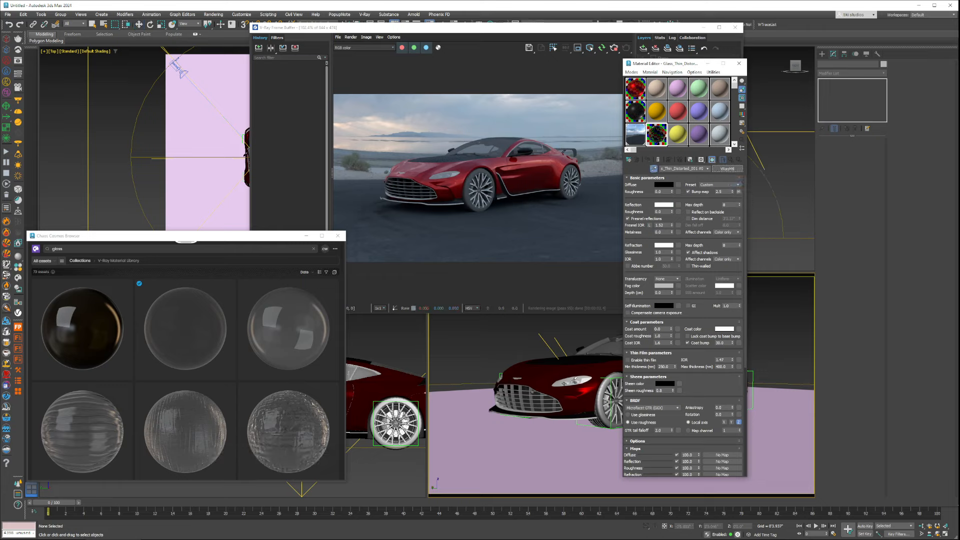
pyautogui.click(609, 341)
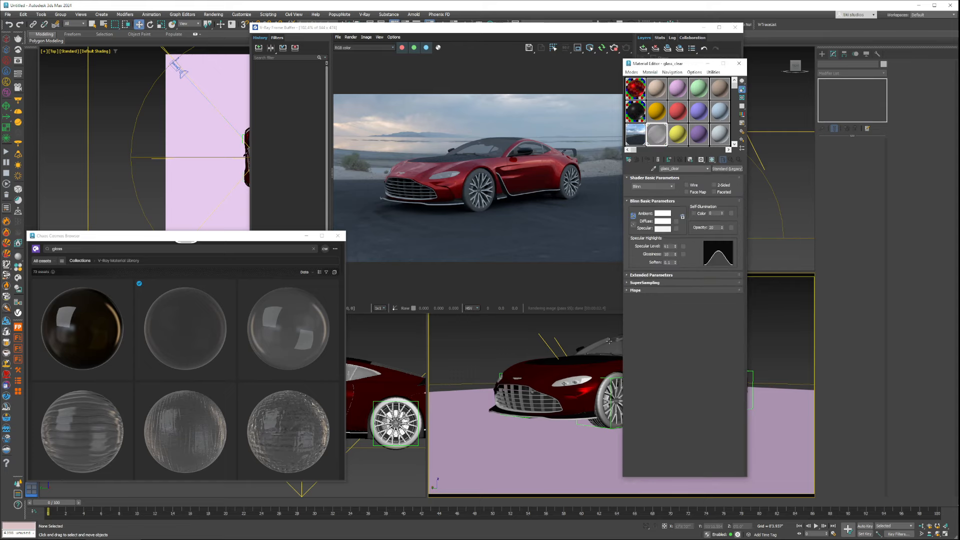
pyautogui.rightClick(728, 176)
pyautogui.click(757, 197)
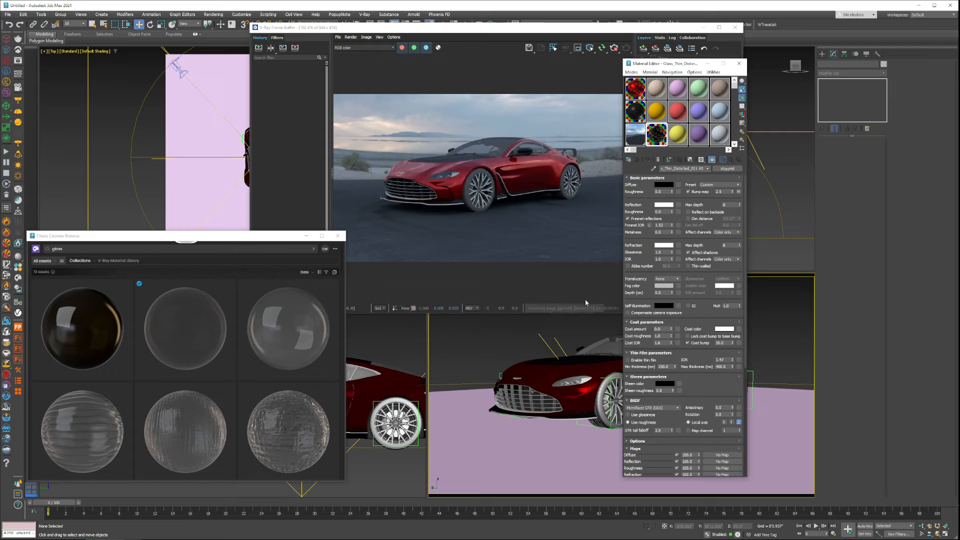
# Try searching the Cosmos assets for "carbonfiber"
pyautogui.doubleClick(86, 248)
pyautogui.write('c')
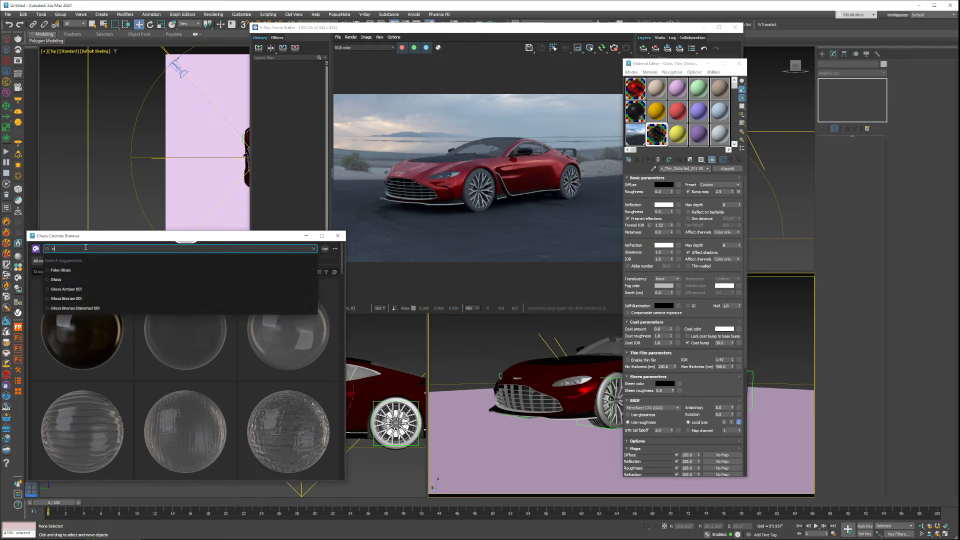
pyautogui.write('arbonfiber')
pyautogui.press('Return')
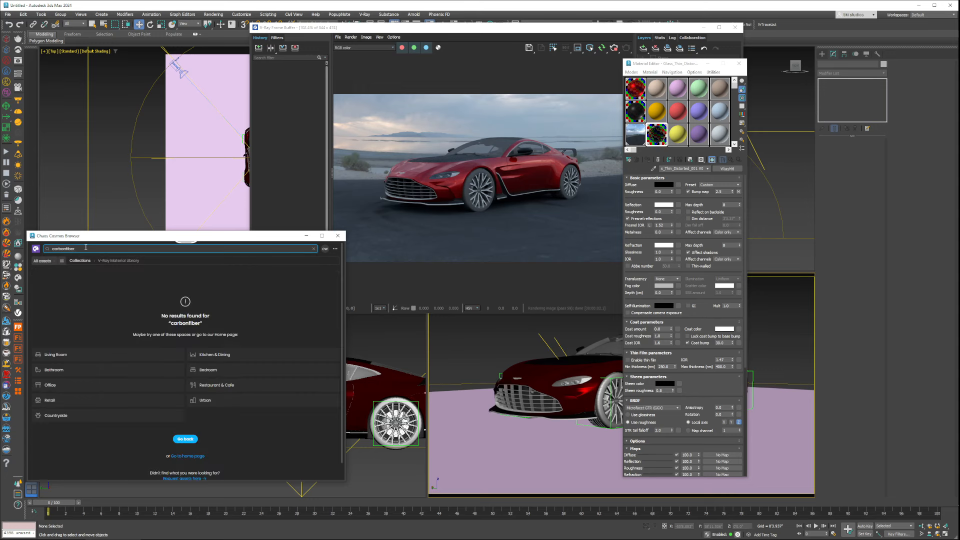
# Search the Cosmos assets for "carbon fiber" and download the Carbon Fiber Twill Weave and Carbon Fiber Plain Weave 4cm materials
pyautogui.doubleClick(85, 248)
pyautogui.write('carbon fiber')
pyautogui.press('Return')
pyautogui.moveTo(124, 354)
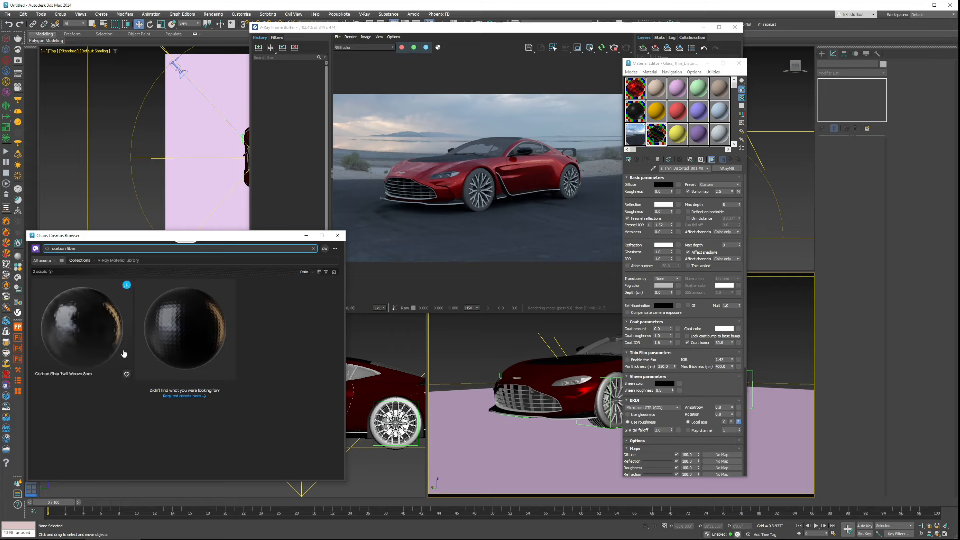
pyautogui.click(127, 286)
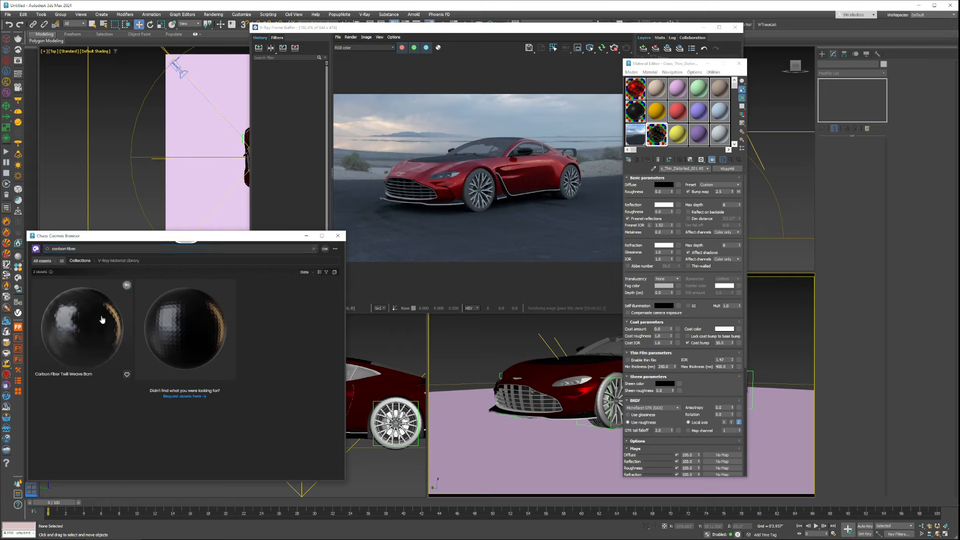
pyautogui.moveTo(186, 325)
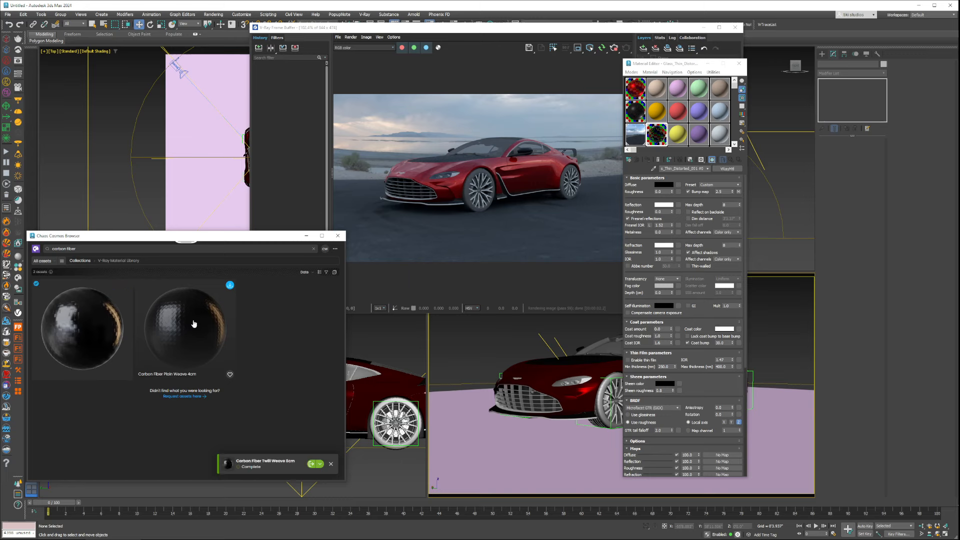
pyautogui.click(230, 284)
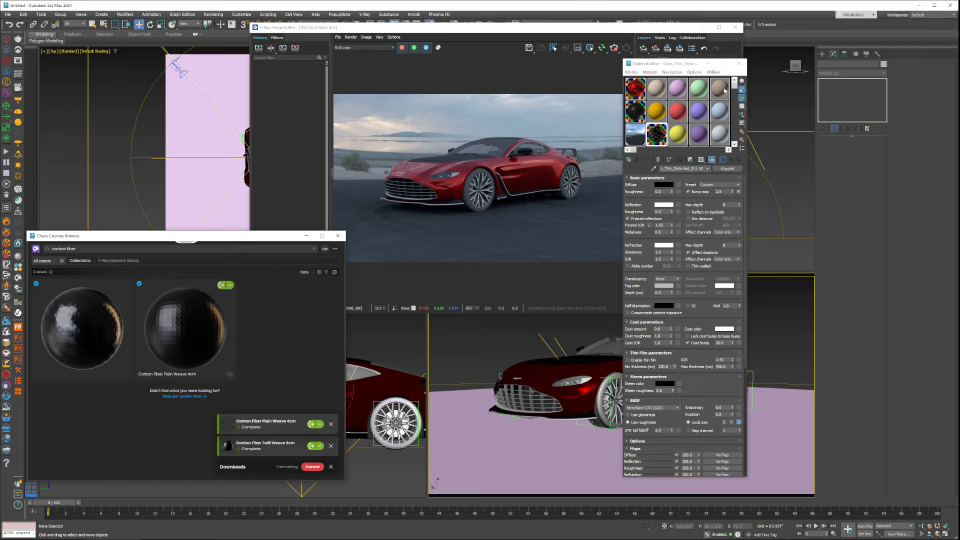
# Sample the carbon material from the car's hood into the yellow material slot
pyautogui.click(656, 111)
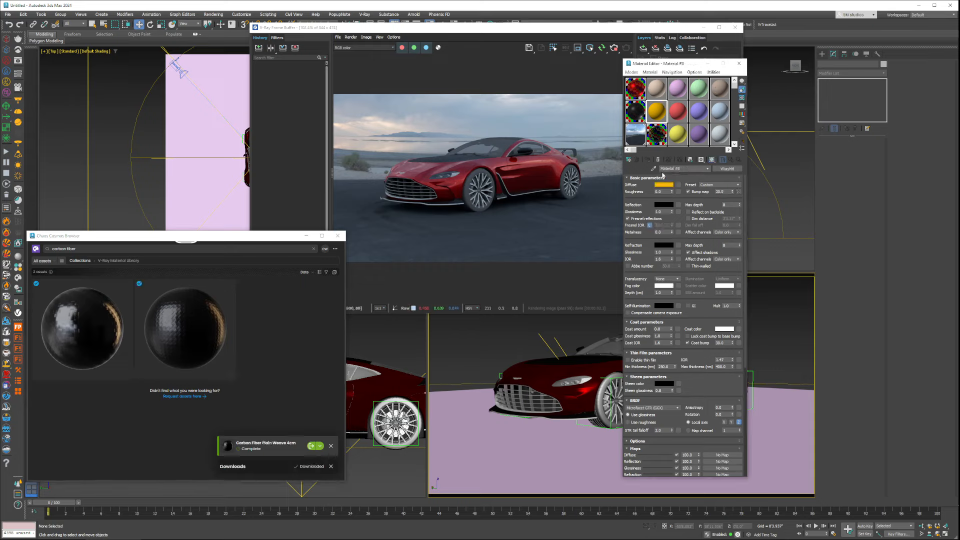
pyautogui.click(653, 169)
pyautogui.click(574, 359)
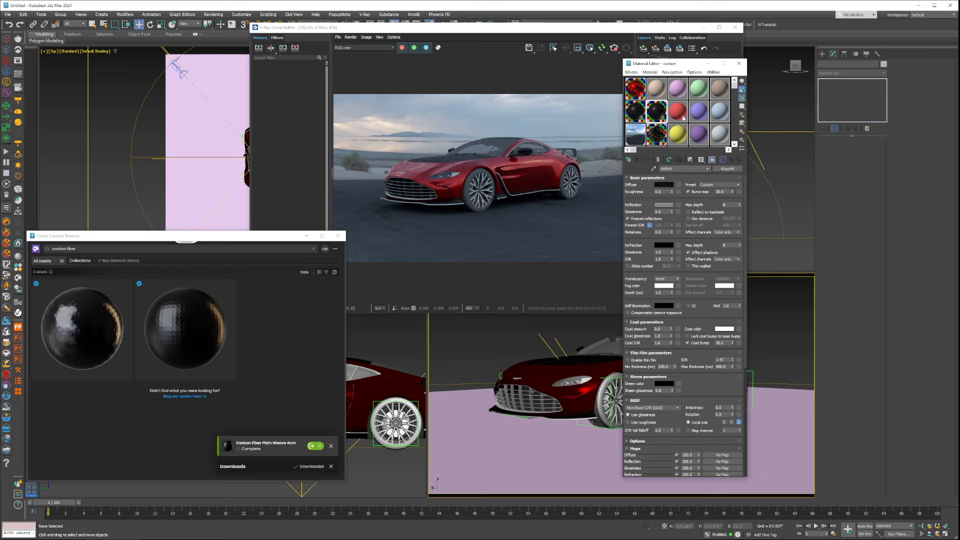
# Import Carbon Fiber Plain Weave 4cm into the red material slot and paste a copy of it over the car's carbon material
pyautogui.click(224, 288)
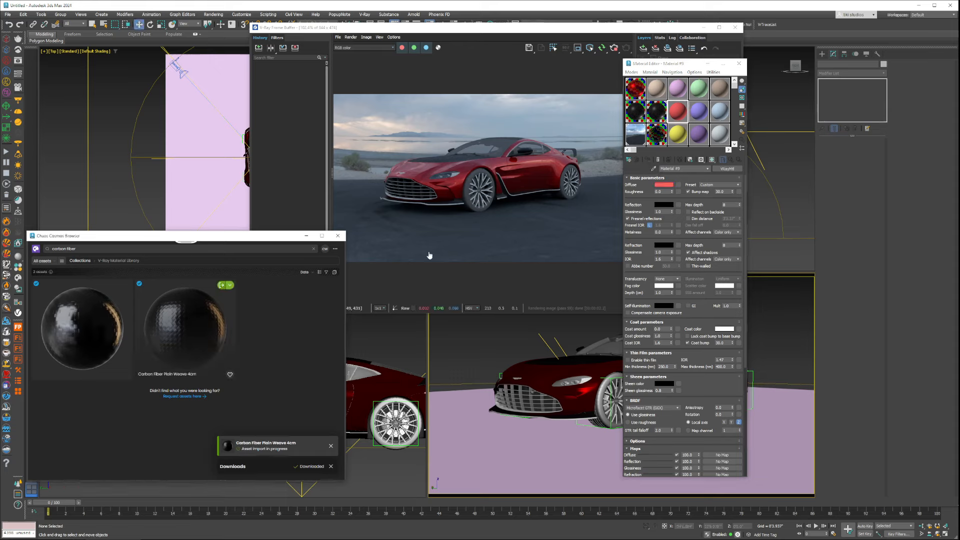
pyautogui.rightClick(731, 170)
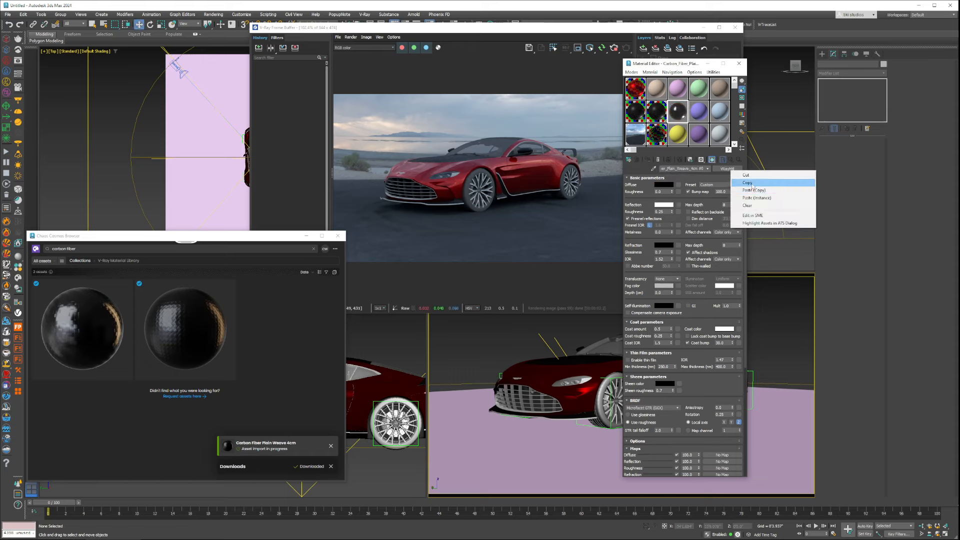
pyautogui.click(747, 182)
pyautogui.click(656, 111)
pyautogui.rightClick(732, 171)
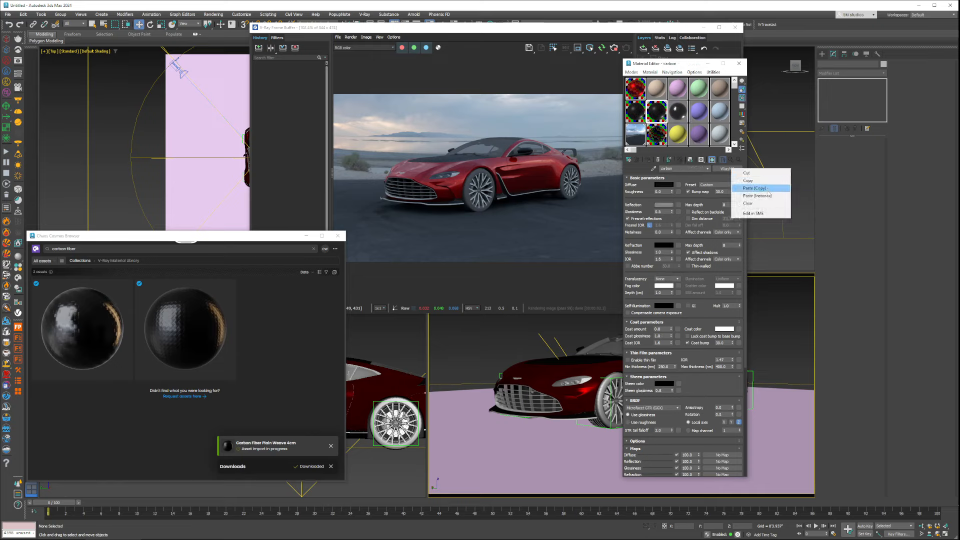
pyautogui.click(746, 189)
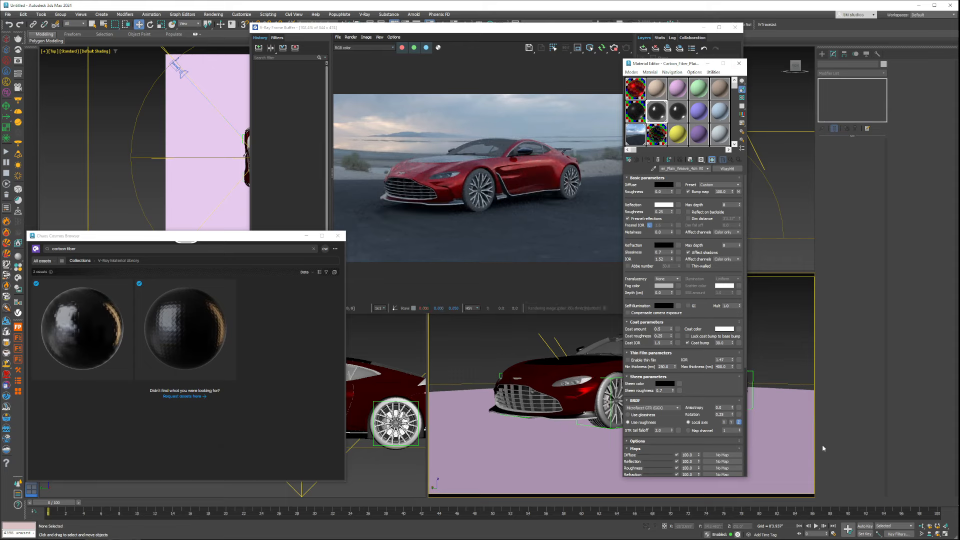
# Examine the carbon fiber weave on the car's hood up close in the viewport and the render
pyautogui.click(922, 525)
pyautogui.moveTo(540, 385); pyautogui.dragTo(528, 407)
pyautogui.scroll(5, 529, 406)
pyautogui.moveTo(503, 388); pyautogui.dragTo(553, 384, button='middle')
pyautogui.moveTo(554, 384); pyautogui.dragTo(523, 384)
pyautogui.click(922, 525)
pyautogui.moveTo(502, 394); pyautogui.dragTo(618, 361, button='middle')
pyautogui.moveTo(481, 362); pyautogui.dragTo(514, 409, button='middle')
pyautogui.moveTo(541, 418); pyautogui.dragTo(551, 371)
pyautogui.rightClick(520, 398)
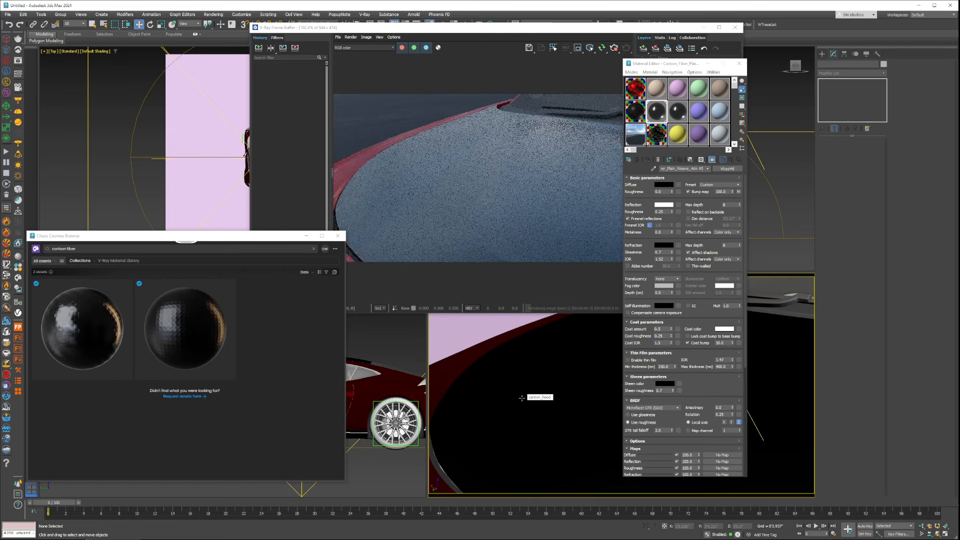
# Show the carbon fiber's normal map in the viewport and open that map's UVW randomizer mapping source
pyautogui.click(738, 192)
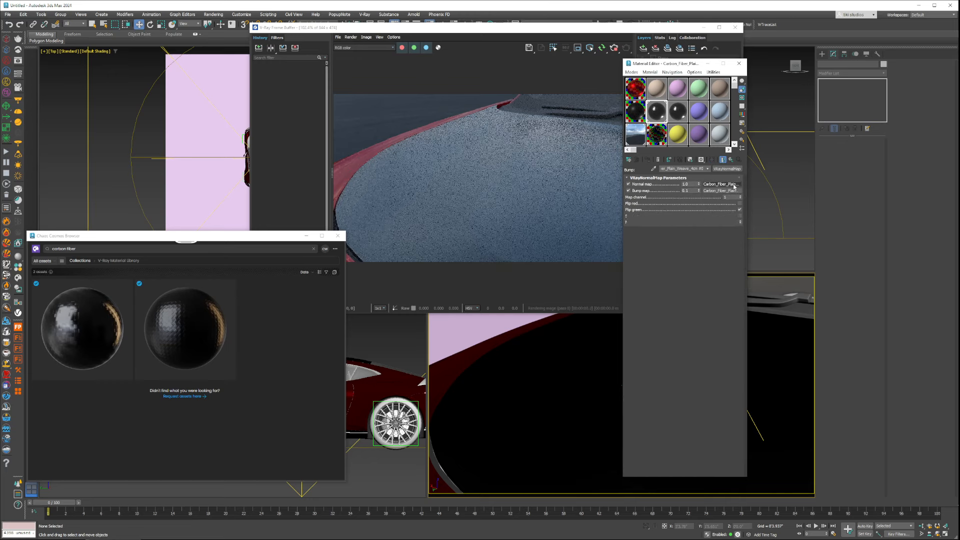
pyautogui.click(733, 184)
pyautogui.click(712, 160)
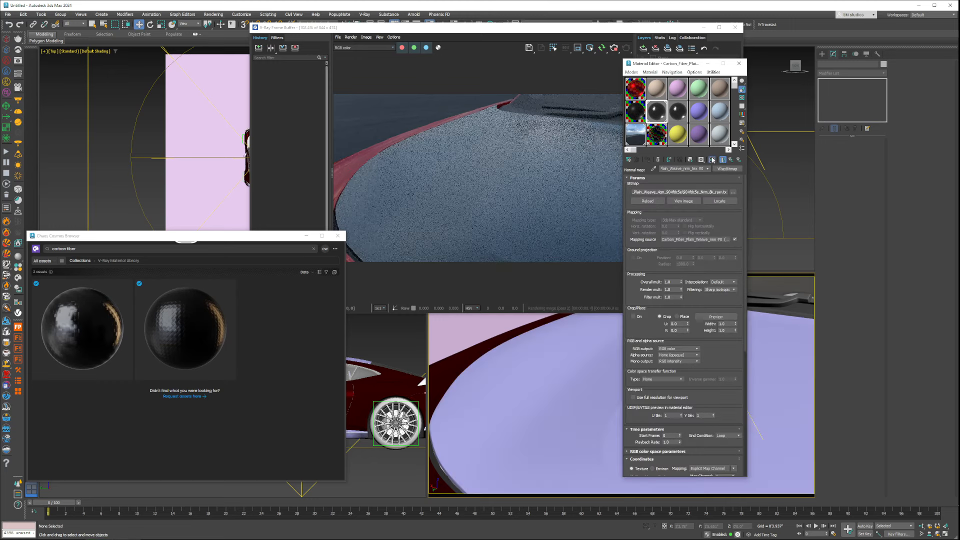
pyautogui.click(720, 240)
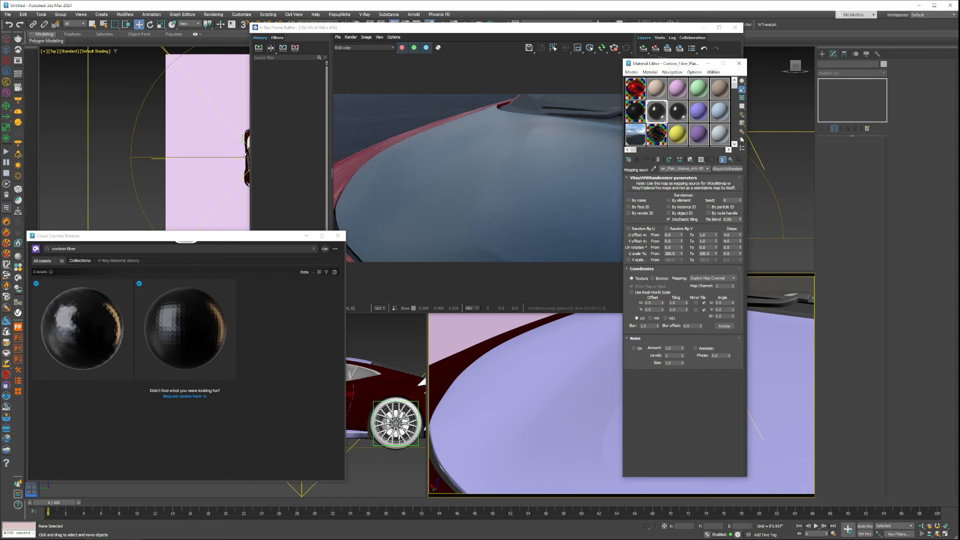
# Select all the car parts that use the carbon fiber material
pyautogui.press('Return')
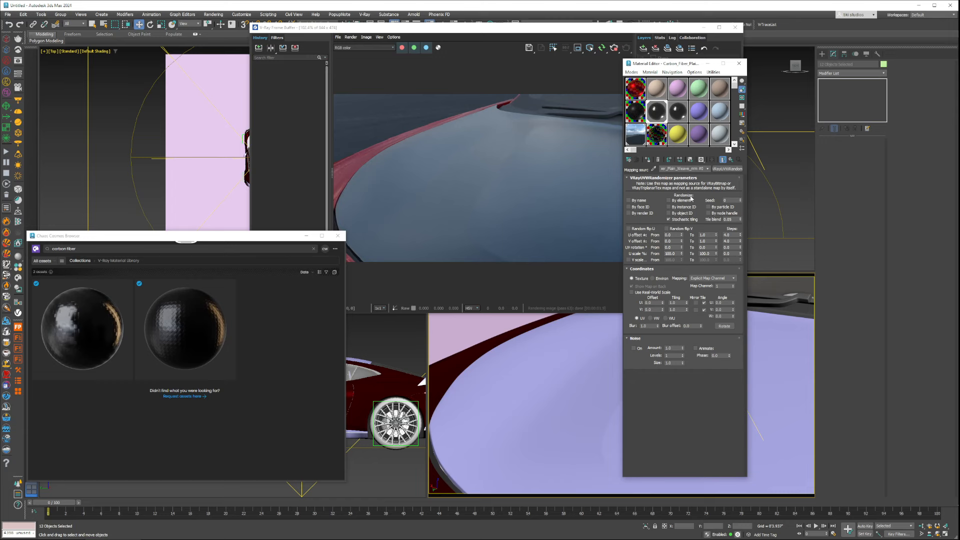
pyautogui.click(742, 143)
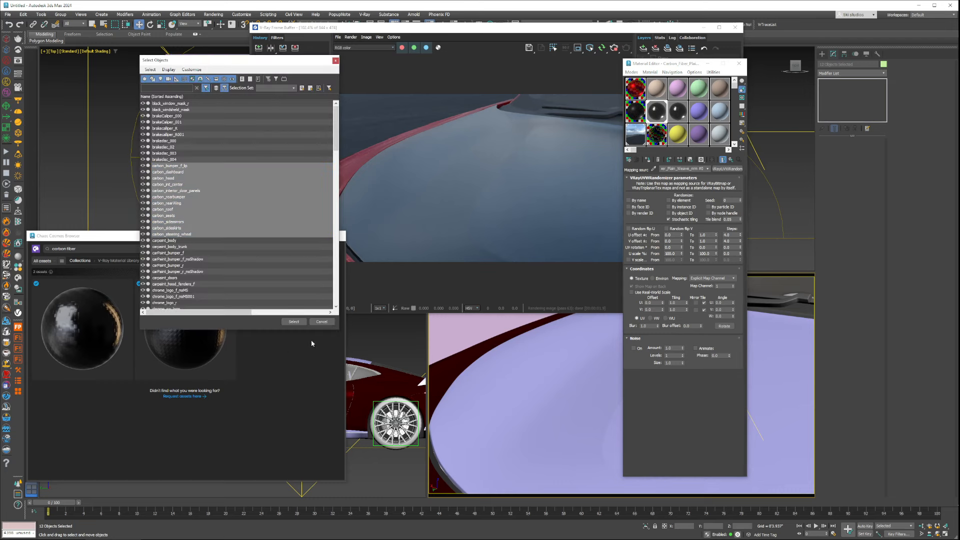
pyautogui.click(294, 322)
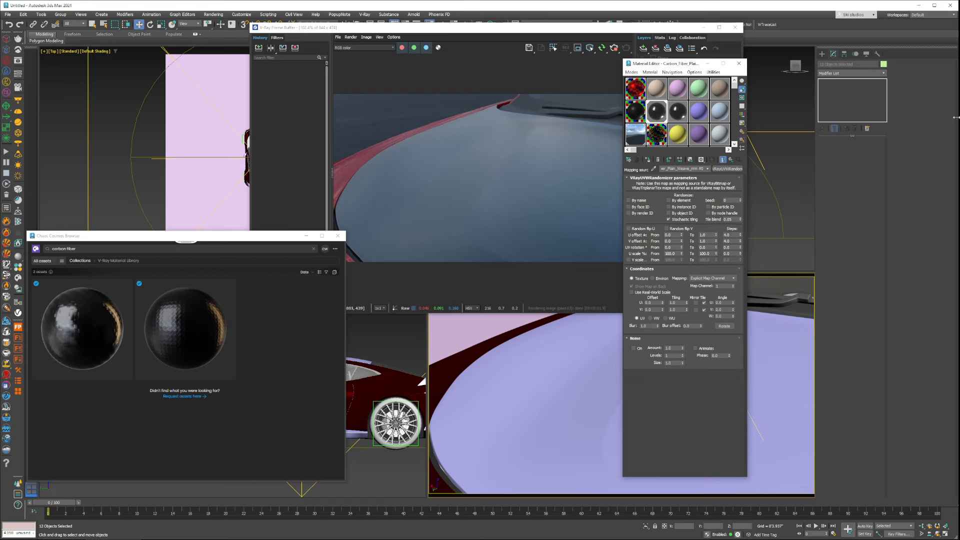
# Add a UVW Map modifier to the selected carbon parts
pyautogui.click(833, 73)
pyautogui.write('uvw map')
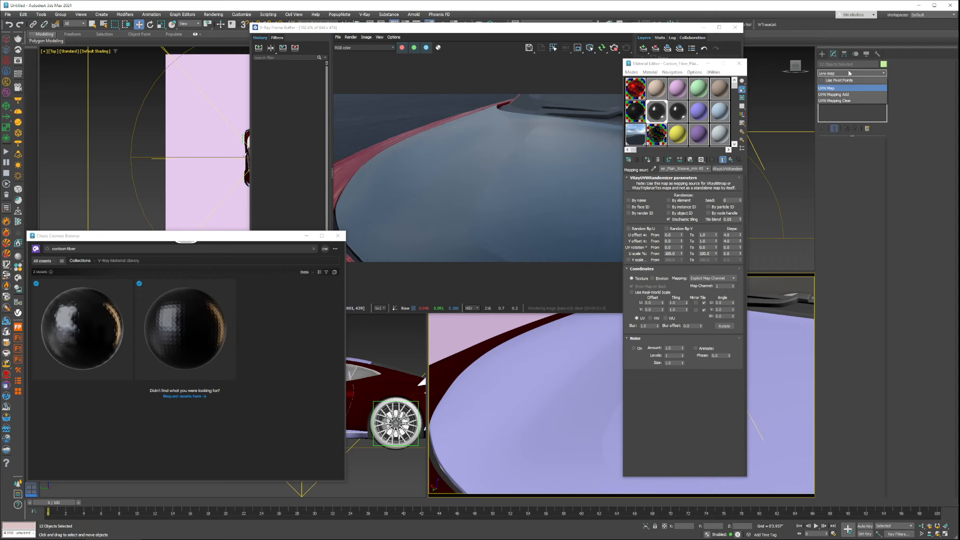
pyautogui.press('BackSpace')
pyautogui.press('BackSpace')
pyautogui.press('BackSpace')
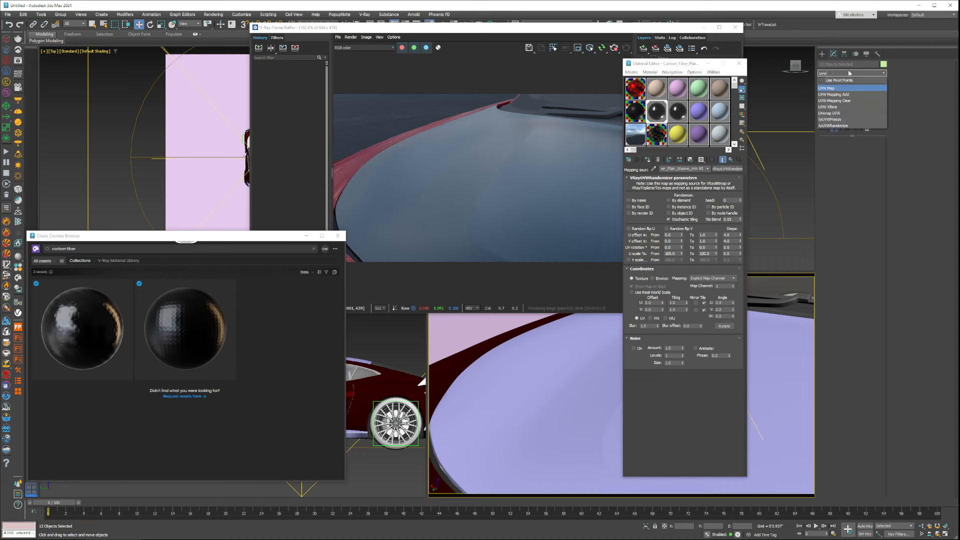
pyautogui.press('BackSpace')
pyautogui.press('BackSpace')
pyautogui.press('BackSpace')
pyautogui.write('uvw')
pyautogui.click(850, 88)
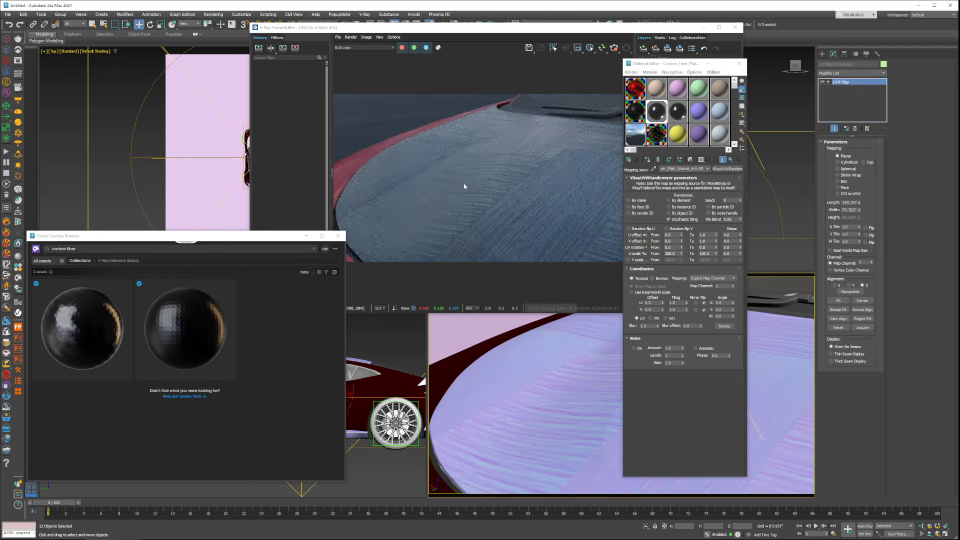
# Switch the UVW Map to Box mapping and copy its length value into the width and height
pyautogui.click(844, 182)
pyautogui.doubleClick(850, 202)
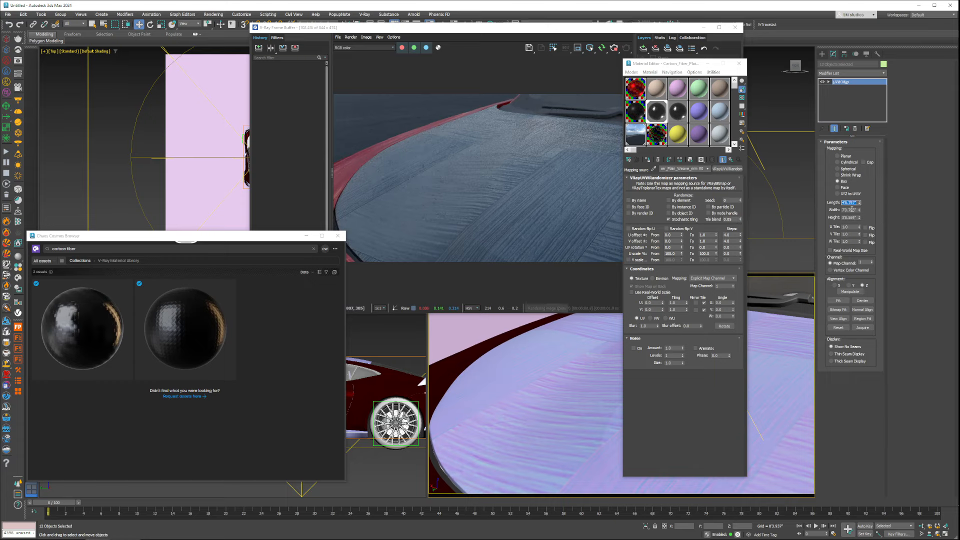
pyautogui.hotkey('ctrl', 'c')
pyautogui.doubleClick(850, 210)
pyautogui.hotkey('ctrl', 'v')
pyautogui.doubleClick(851, 217)
pyautogui.hotkey('ctrl', 'v')
pyautogui.press('Return')
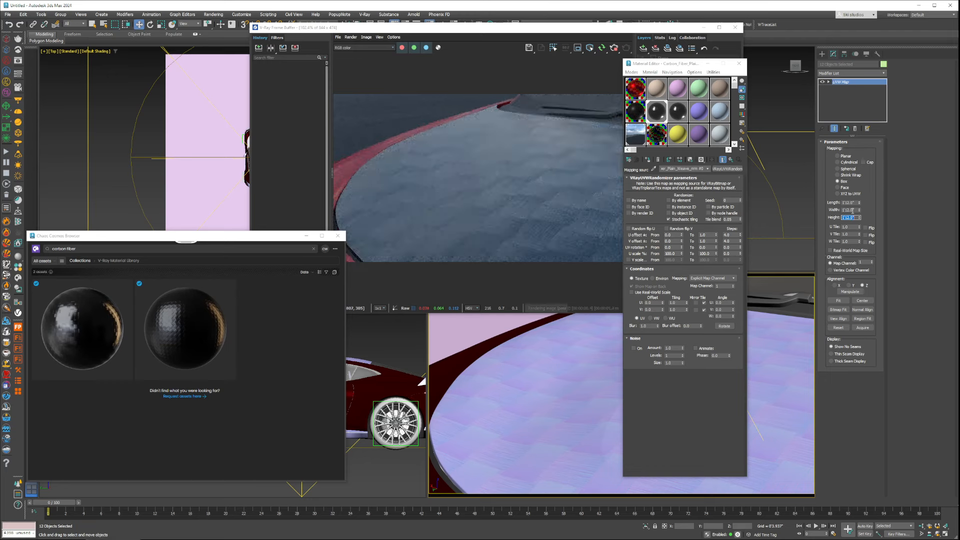
# Reduce the UVW Map box's length, width and height to 0'1.2" each
pyautogui.doubleClick(851, 210)
pyautogui.write('.5')
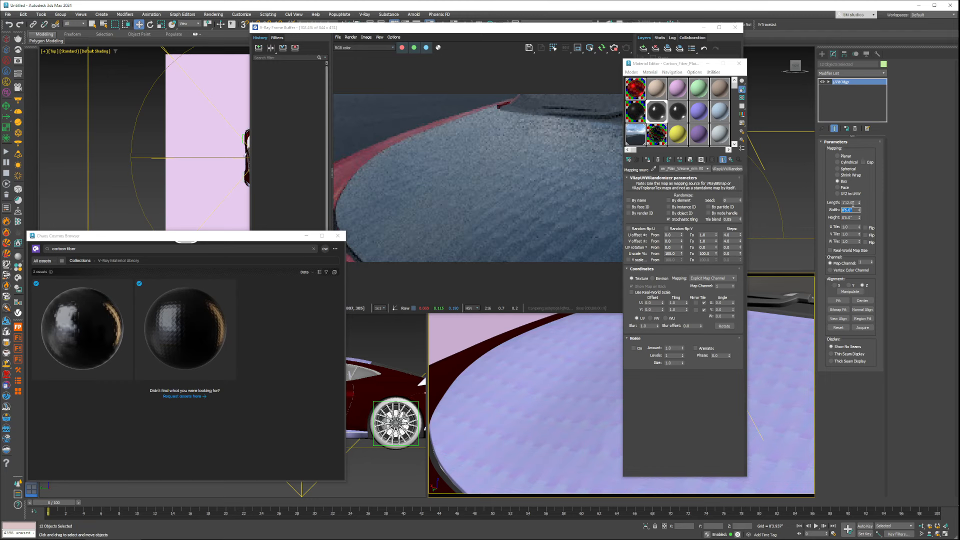
pyautogui.doubleClick(853, 202)
pyautogui.write('.1')
pyautogui.doubleClick(851, 210)
pyautogui.write('.1')
pyautogui.press('Tab')
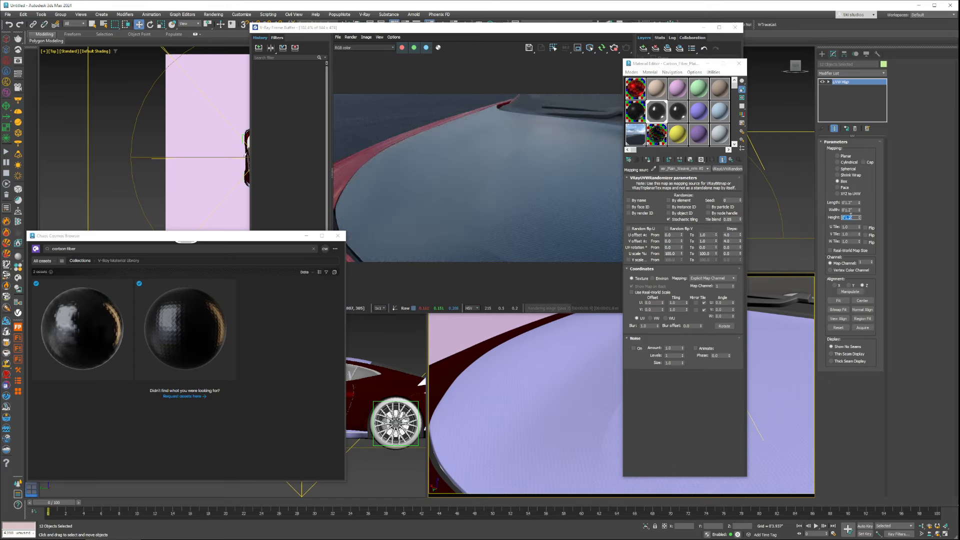
# Replace the car's carbon material with Carbonfiber_2024 from the Automotive_Vray.mat library
pyautogui.middleClick(527, 358)
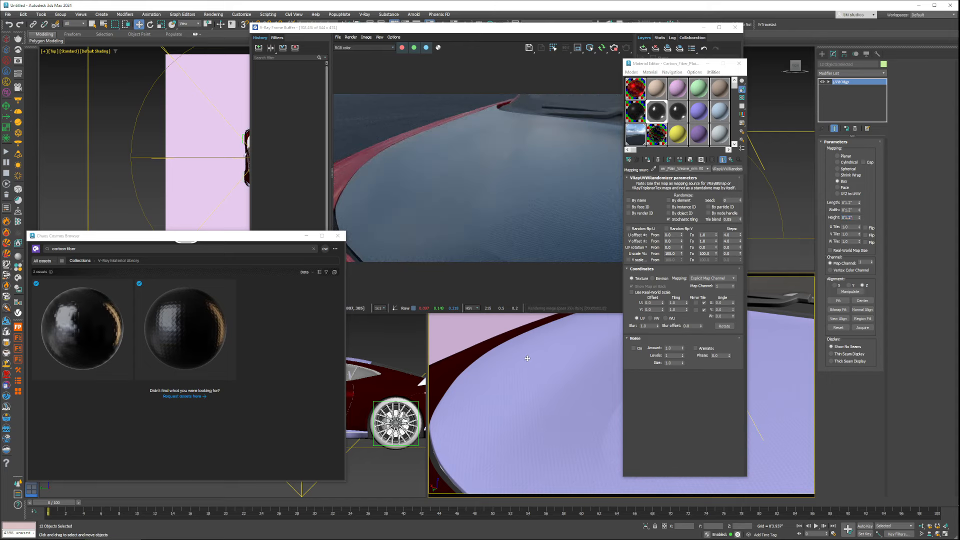
pyautogui.click(921, 526)
pyautogui.moveTo(519, 363); pyautogui.dragTo(566, 361)
pyautogui.moveTo(565, 350); pyautogui.dragTo(561, 363, button='middle')
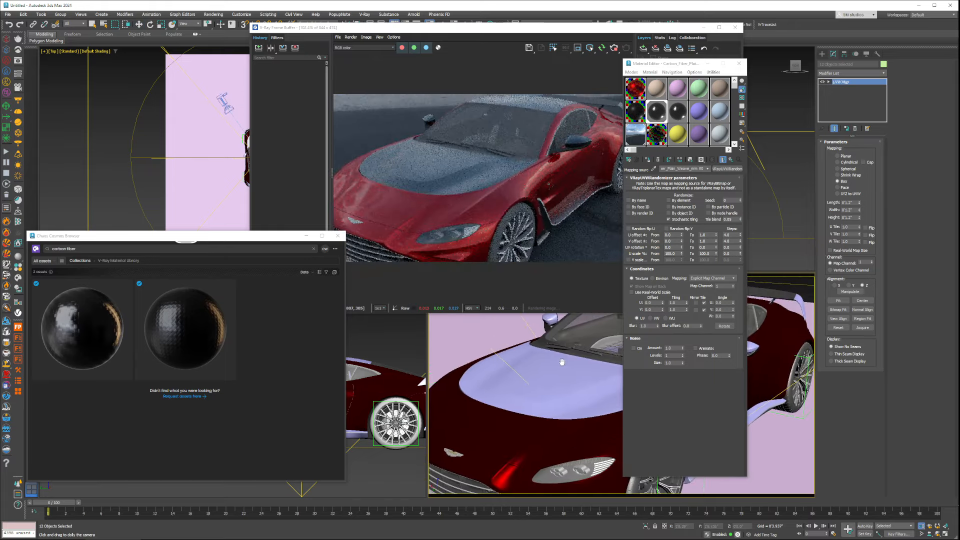
pyautogui.rightClick(562, 363)
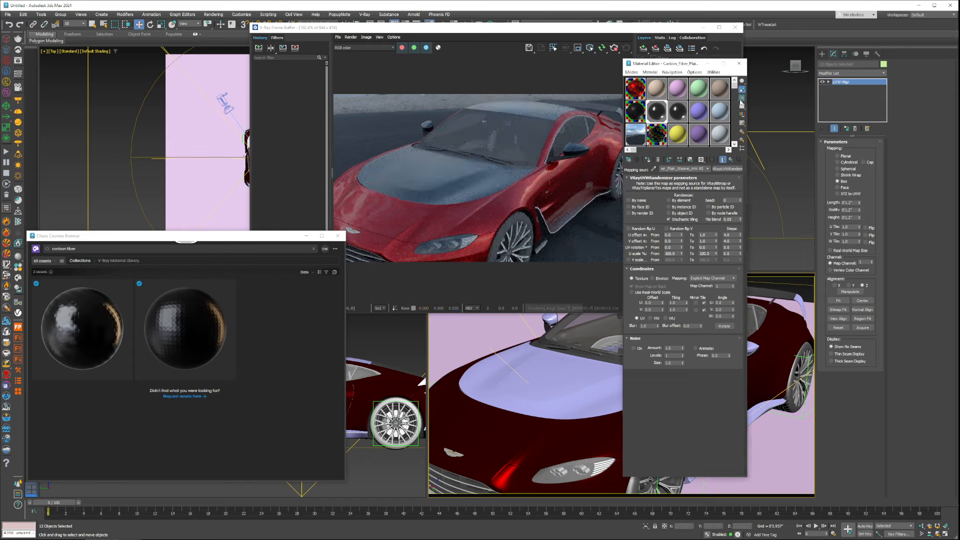
pyautogui.click(731, 160)
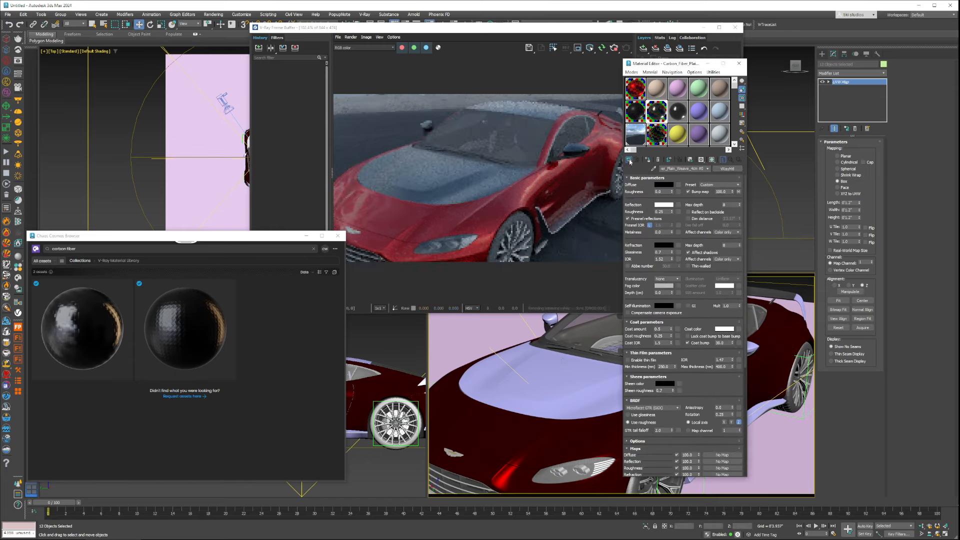
pyautogui.click(628, 159)
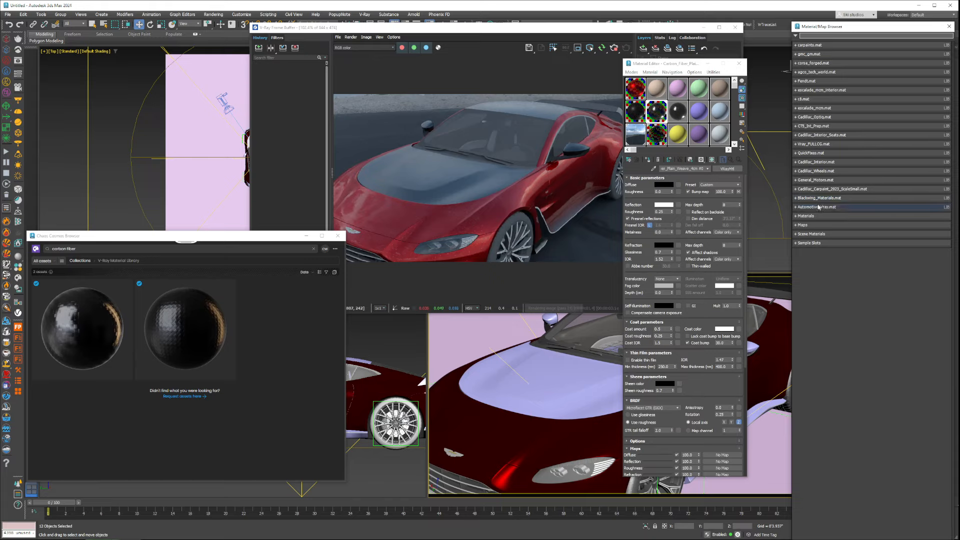
pyautogui.click(841, 207)
pyautogui.click(839, 311)
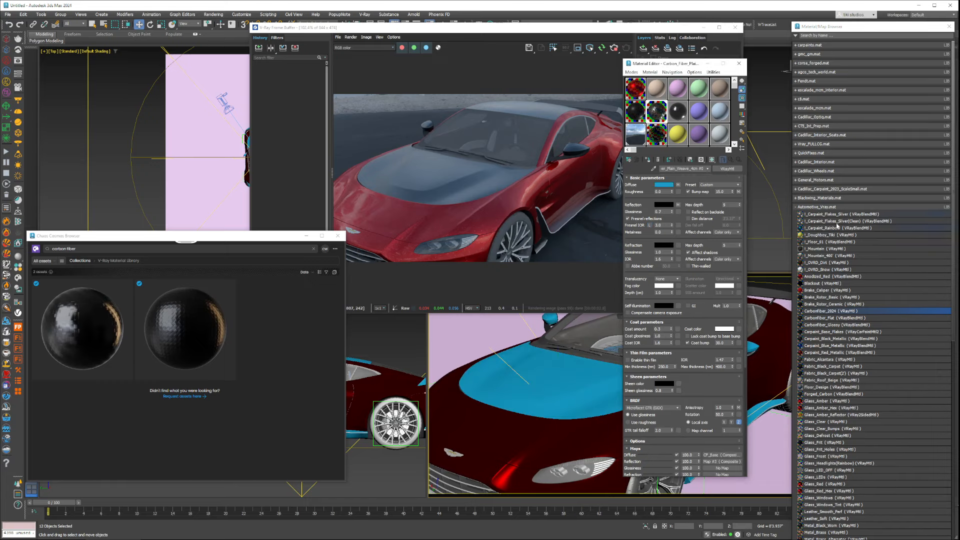
pyautogui.click(840, 207)
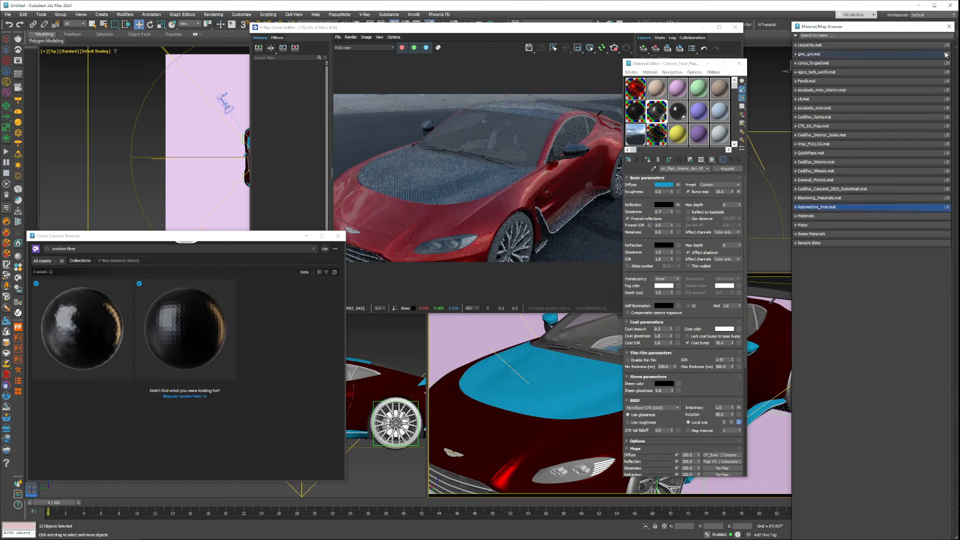
pyautogui.click(949, 26)
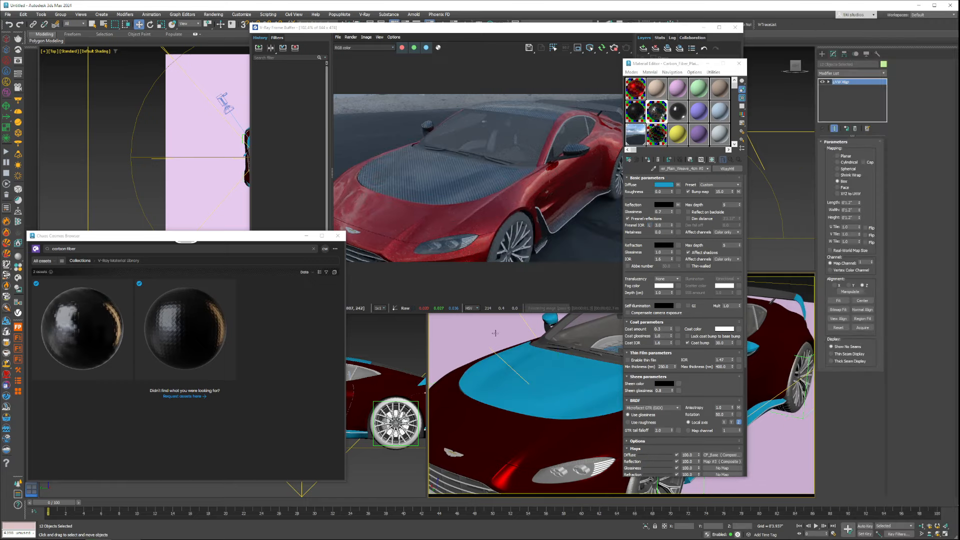
# Set the UVW Map's length, width and height to 0'0.6" for a finer carbon weave
pyautogui.doubleClick(850, 202)
pyautogui.write('0.8')
pyautogui.press('Tab')
pyautogui.write('0.8')
pyautogui.press('Tab')
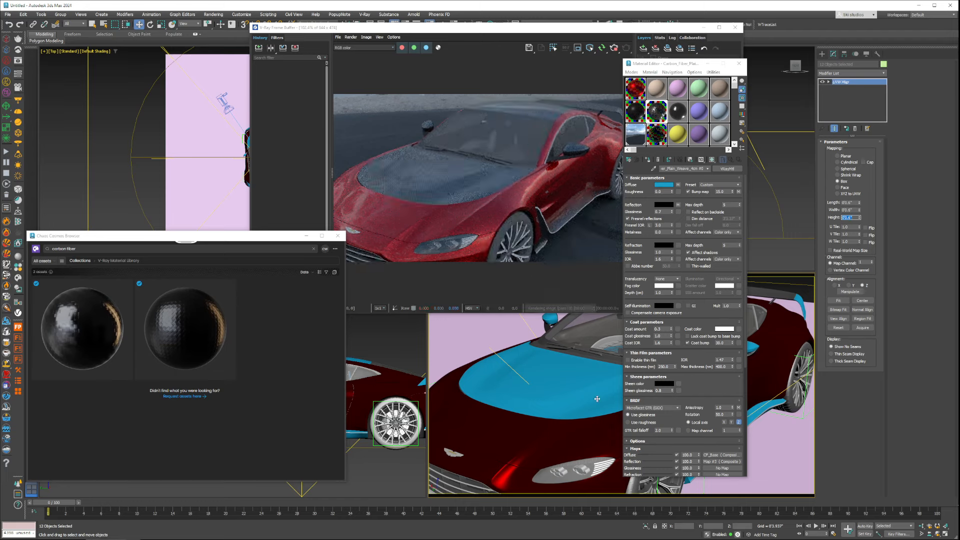
# Reframe the camera to a lower front three-quarter view of the whole car and clear the selection
pyautogui.scroll(1, 511, 361)
pyautogui.scroll(-5, 511, 361)
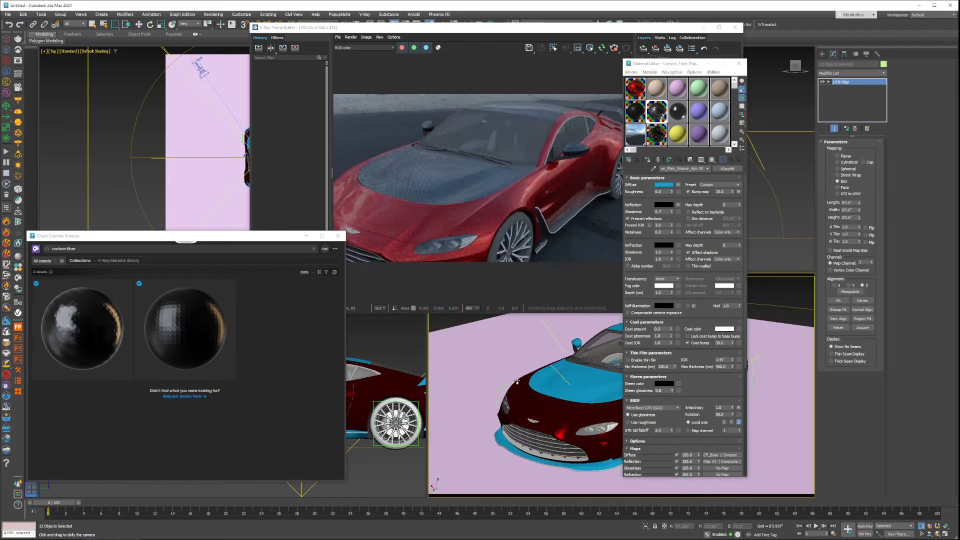
pyautogui.moveTo(551, 375); pyautogui.dragTo(521, 373, button='middle')
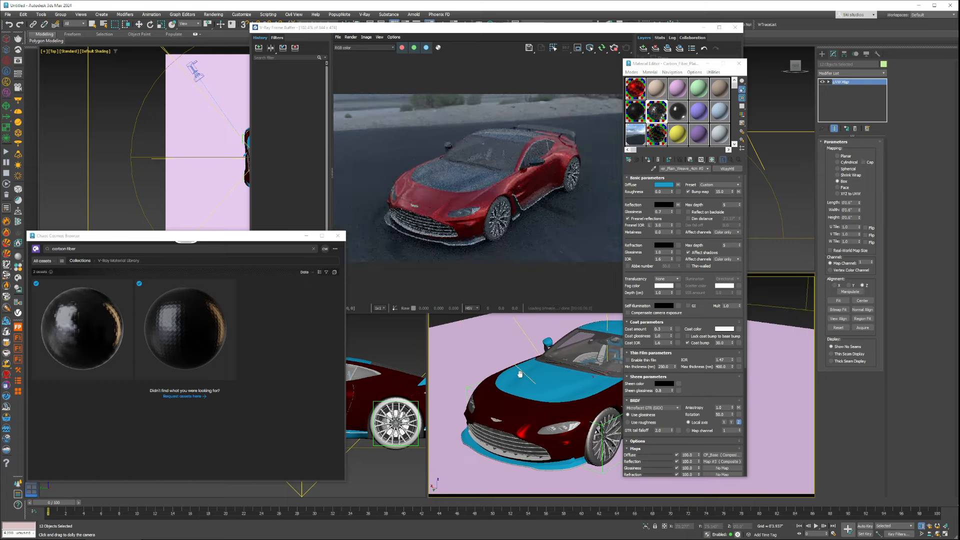
pyautogui.click(937, 534)
pyautogui.moveTo(543, 379); pyautogui.dragTo(563, 374)
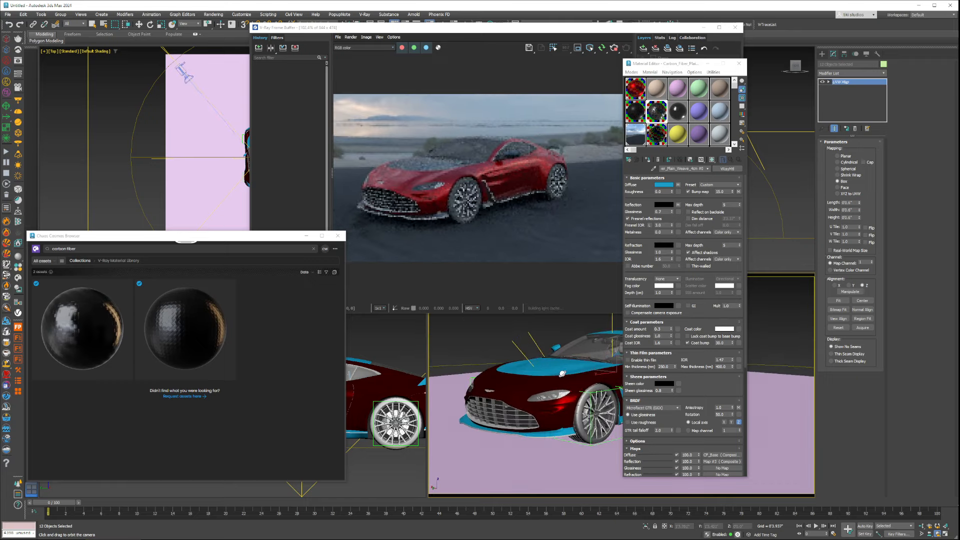
pyautogui.rightClick(517, 337)
pyautogui.click(517, 336)
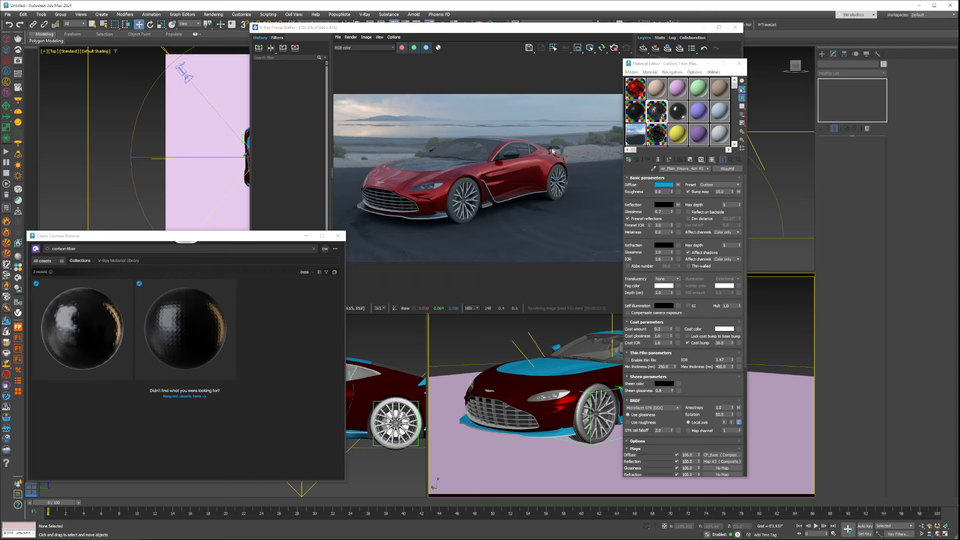
# Sample the front bumper trim's material into the yellow slot and change its type to VRayLightMtl
pyautogui.click(677, 134)
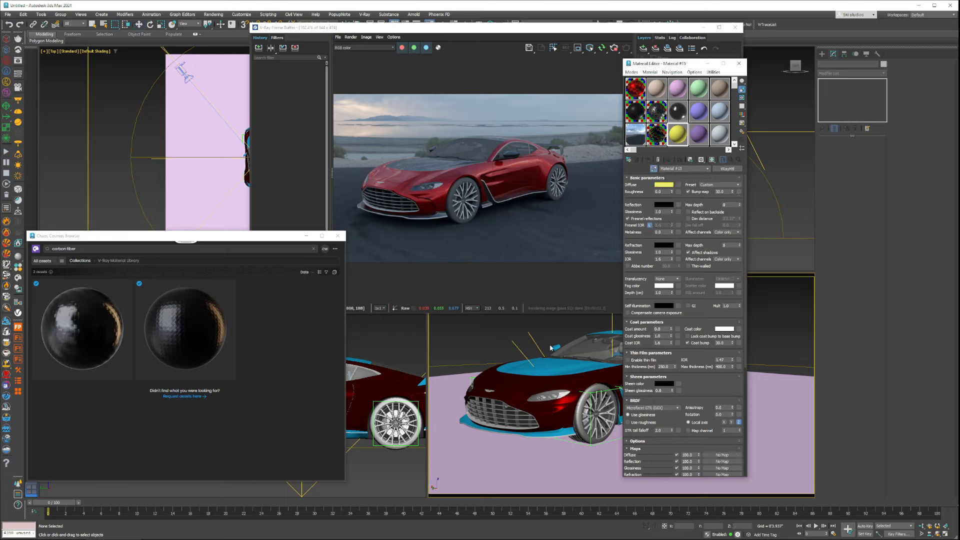
pyautogui.click(513, 429)
pyautogui.click(727, 170)
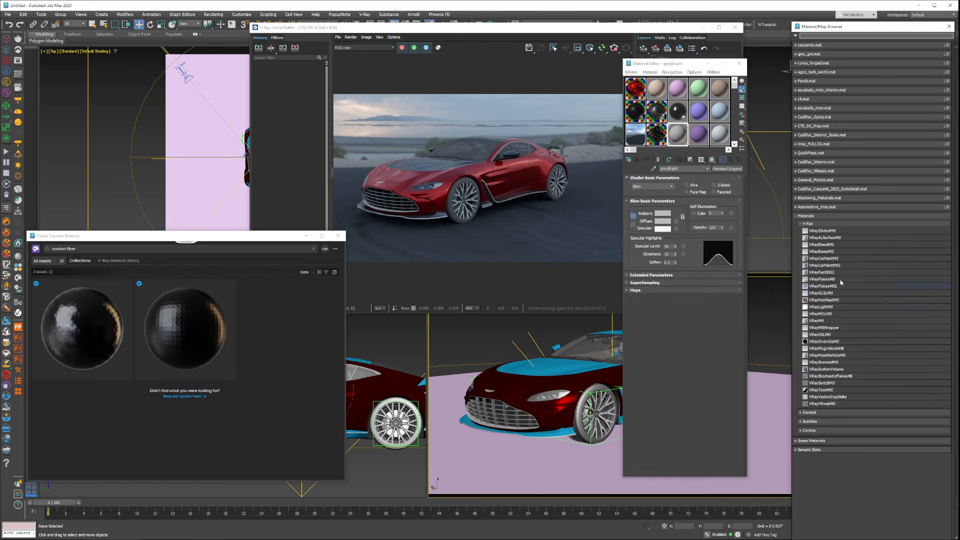
pyautogui.doubleClick(829, 307)
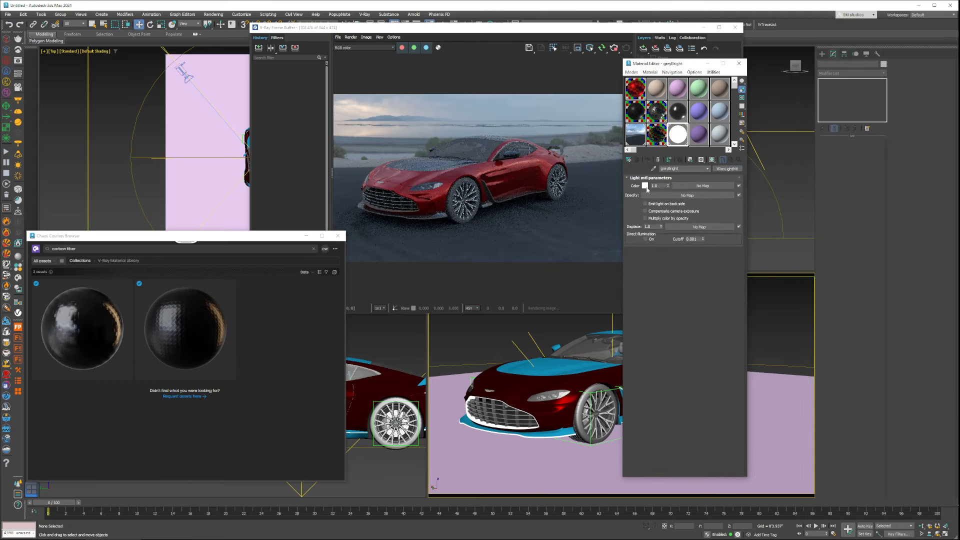
# Set the light material's color to pure red
pyautogui.click(645, 185)
pyautogui.moveTo(565, 143); pyautogui.dragTo(598, 144)
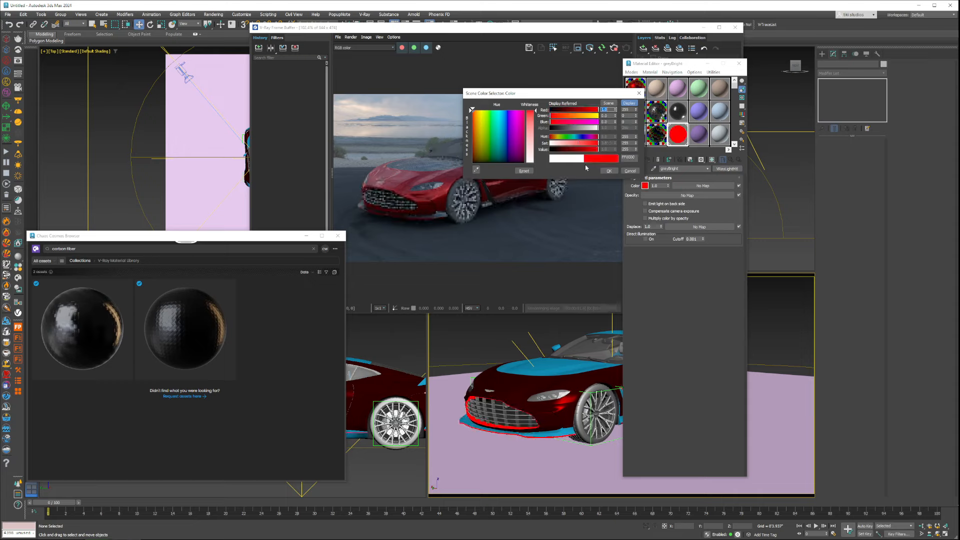
pyautogui.click(608, 170)
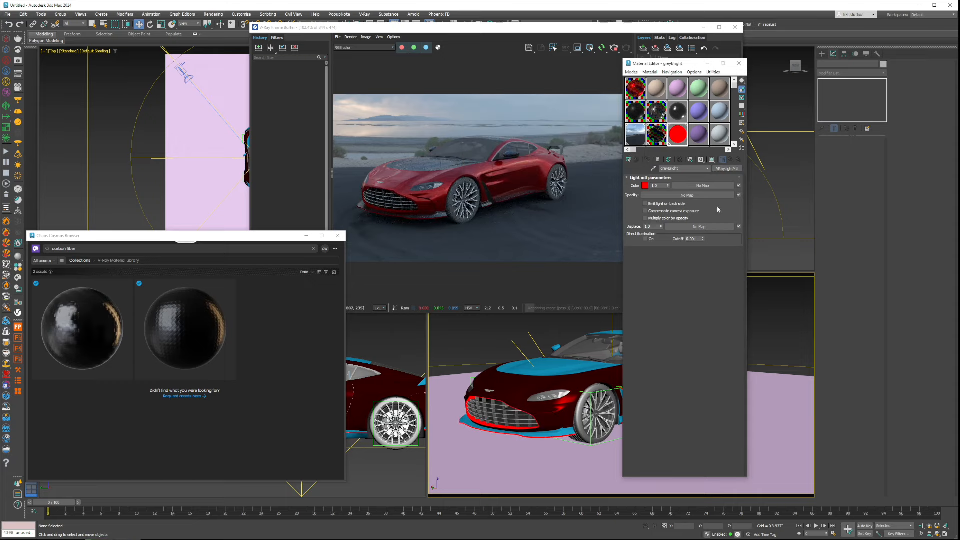
# Try a multiplier of 500 on the red light material and restore it to 1
pyautogui.doubleClick(655, 186)
pyautogui.write('500')
pyautogui.press('Return')
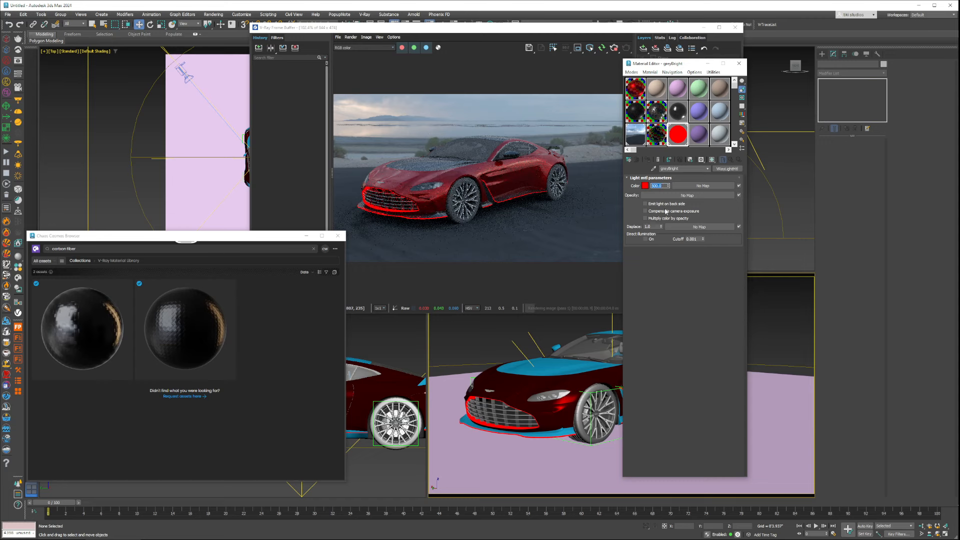
pyautogui.write('1')
pyautogui.press('Return')
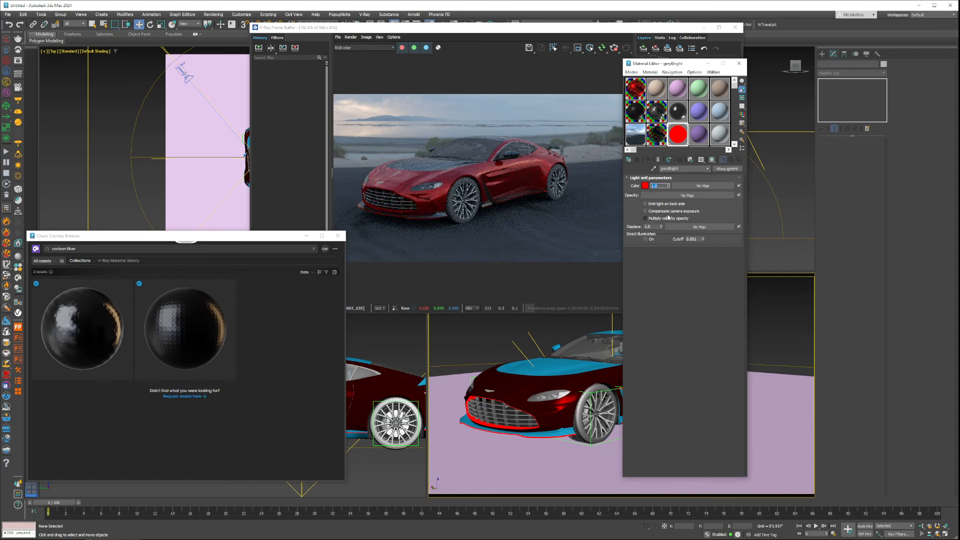
# Enable camera exposure compensation on the red light material and set its multiplier to 5
pyautogui.click(666, 212)
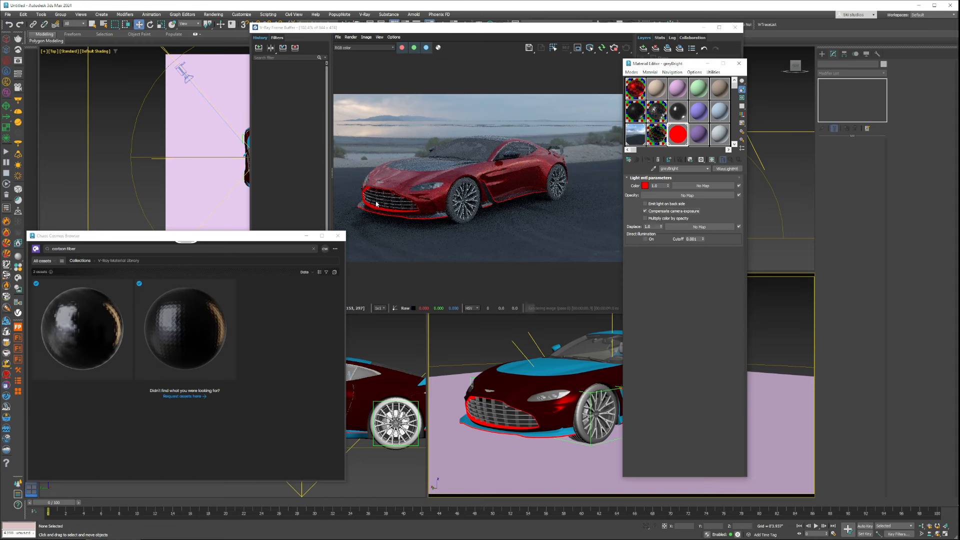
pyautogui.doubleClick(659, 186)
pyautogui.write('5')
pyautogui.press('Return')
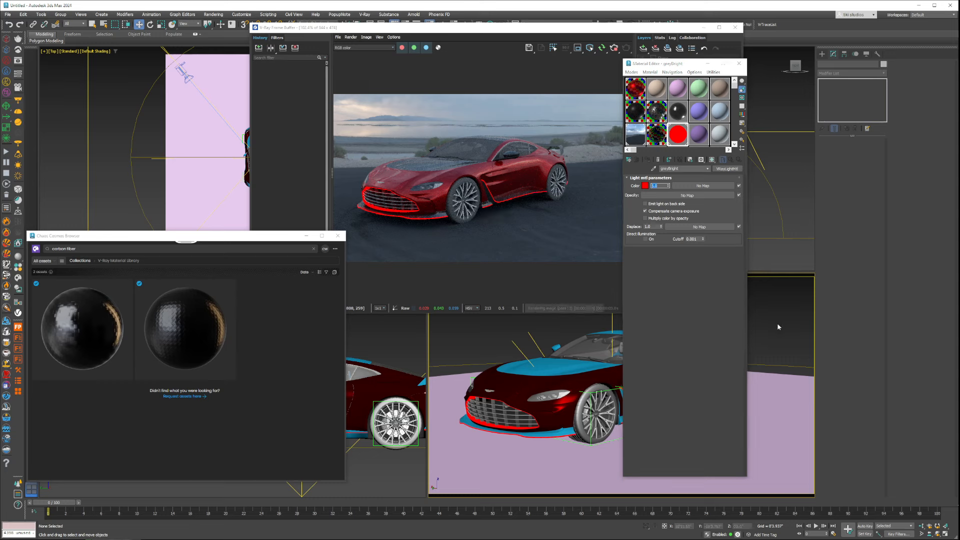
# Enable Lens Effects in the frame buffer with a size of about 13.7 and an intensity of about 4.3
pyautogui.click(500, 189)
pyautogui.click(676, 80)
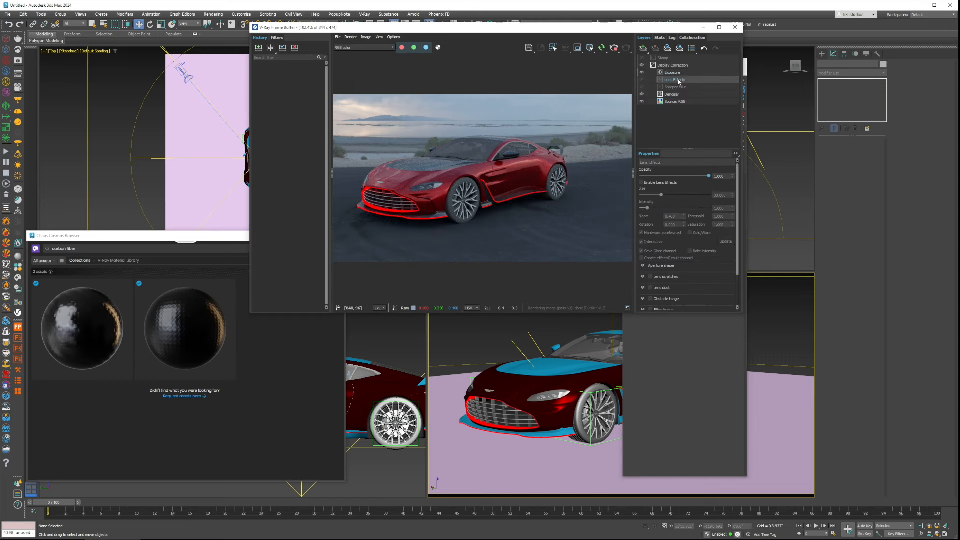
pyautogui.click(666, 184)
pyautogui.moveTo(660, 195)
pyautogui.mouseDown()
pyautogui.moveTo(650, 195)
pyautogui.moveTo(670, 208)
pyautogui.mouseUp()
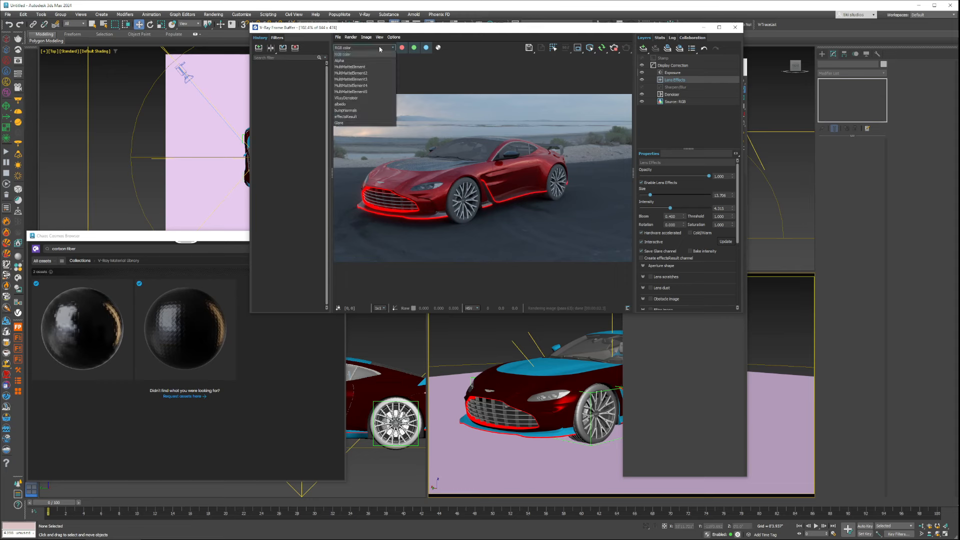
# Delete all existing MultiMatteElement and VRayDenoiser entries from the render elements in the render setup
pyautogui.press('m')
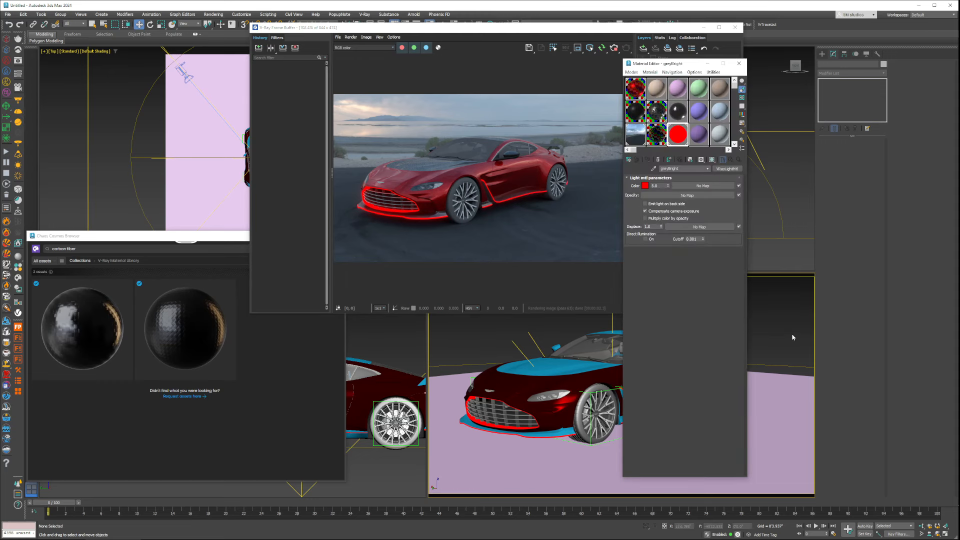
pyautogui.press('F10')
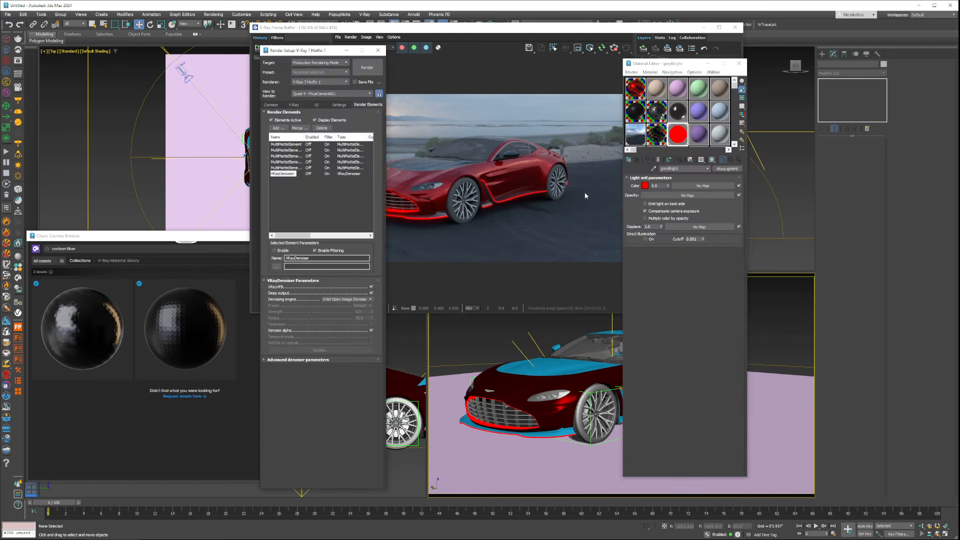
pyautogui.keyDown('shift'); pyautogui.click(288, 175); pyautogui.keyUp('shift')
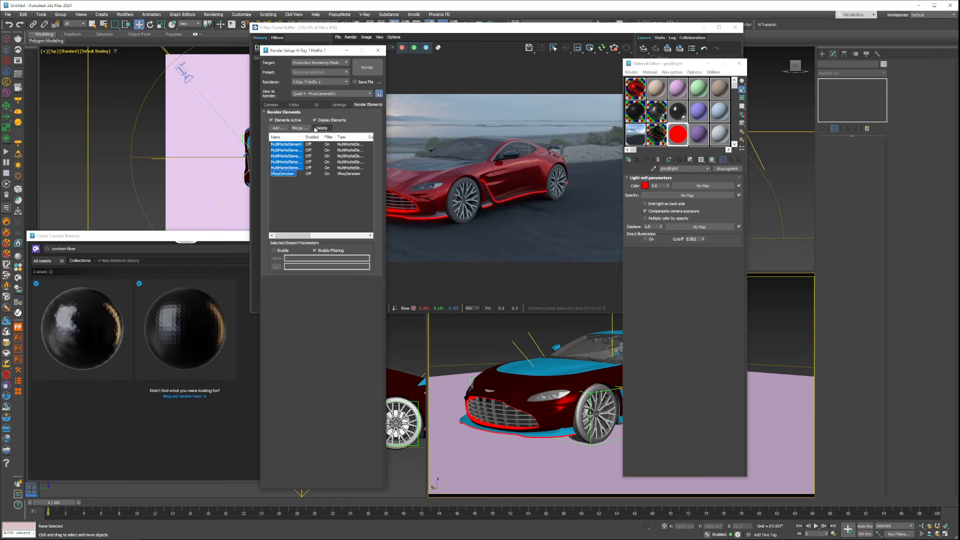
pyautogui.click(322, 129)
# Close the frame buffer and material editor, and add a MultiMatteElement render element
pyautogui.click(294, 105)
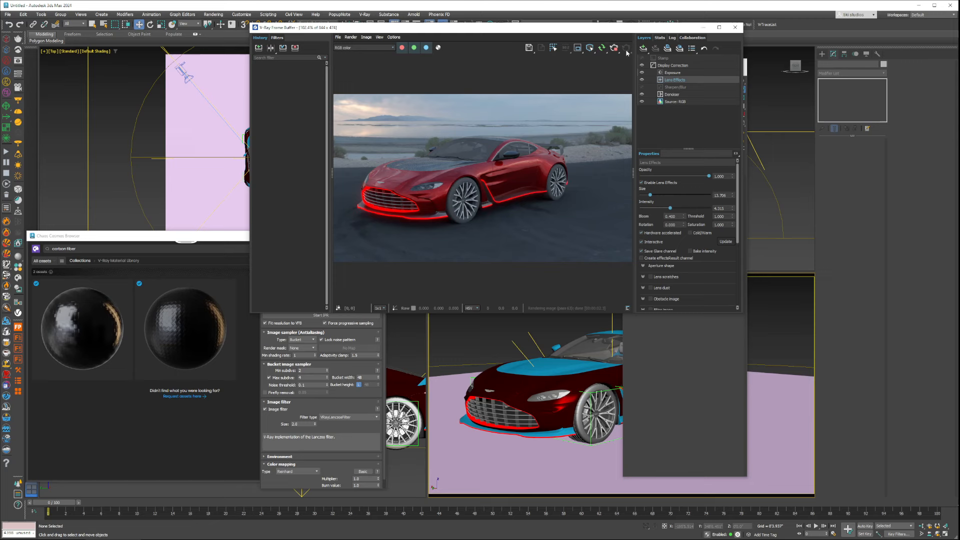
pyautogui.click(735, 28)
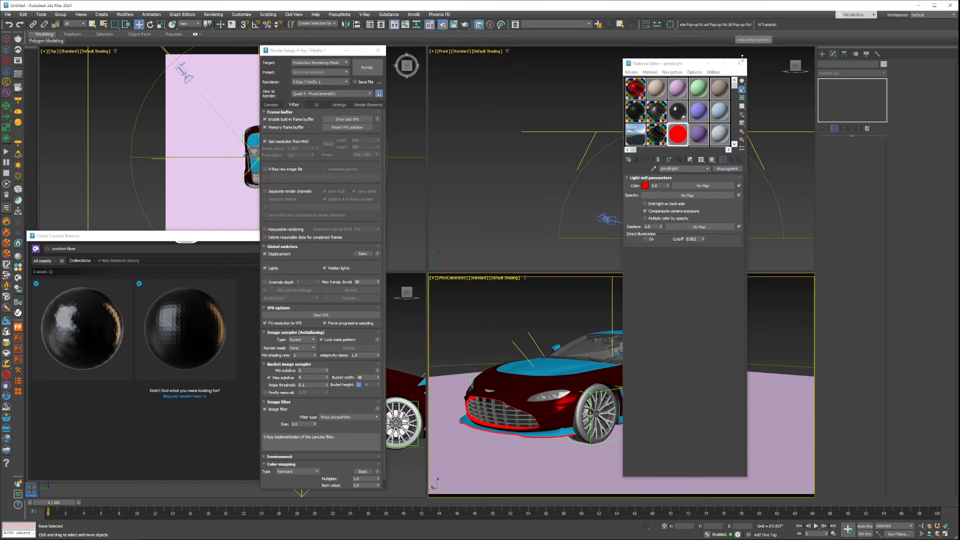
pyautogui.click(739, 64)
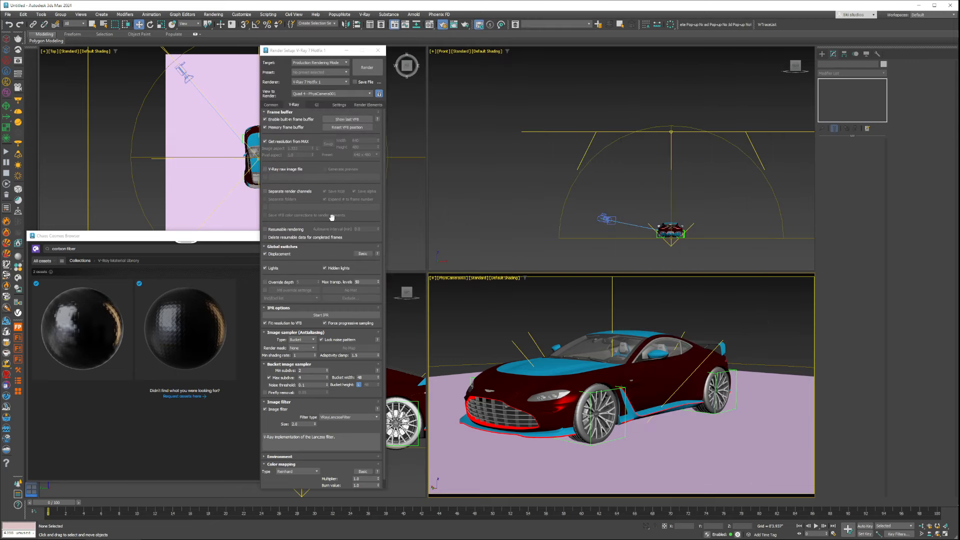
pyautogui.click(356, 105)
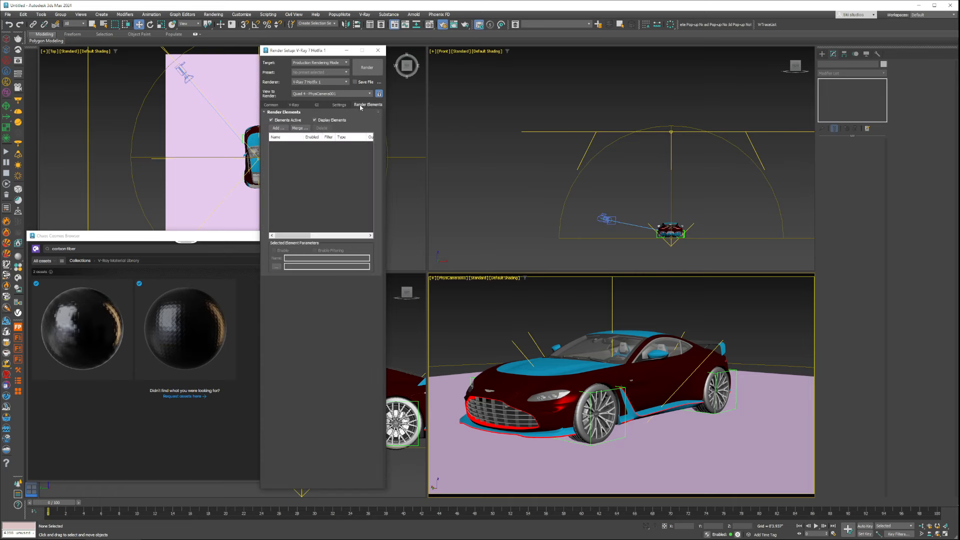
pyautogui.click(284, 129)
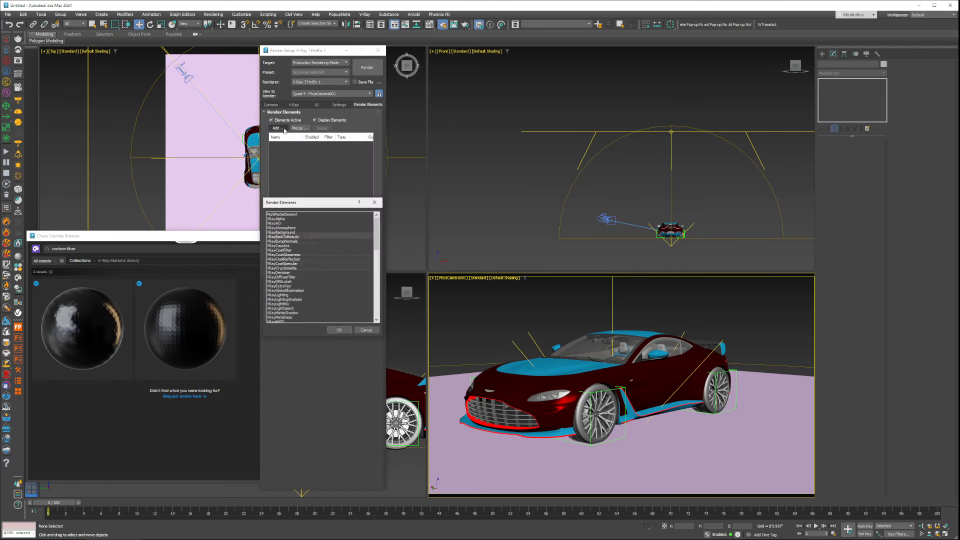
pyautogui.click(295, 214)
pyautogui.click(339, 330)
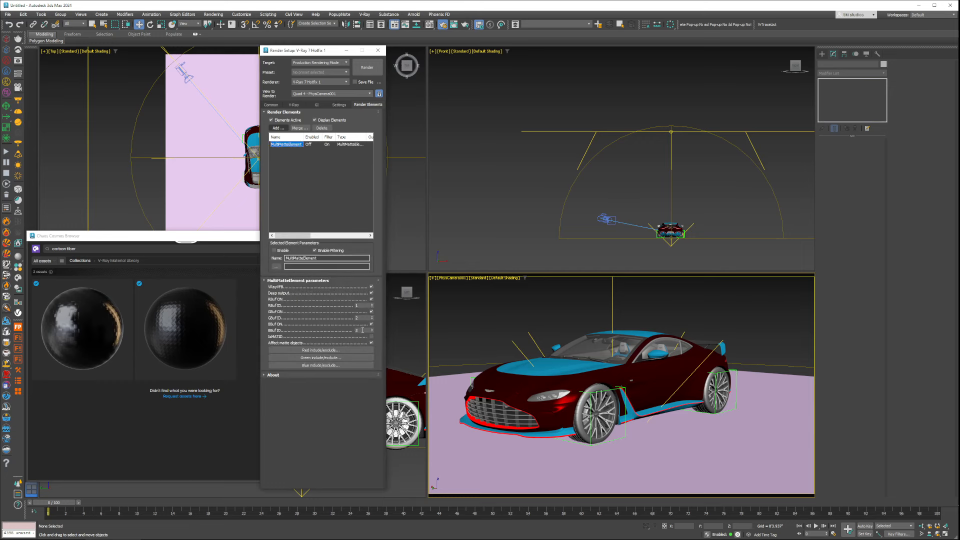
# Check the G-Buffer object ID in the car hood's object properties, cancel them, and enable MATID on the MultiMatteElement
pyautogui.click(486, 320)
pyautogui.click(429, 24)
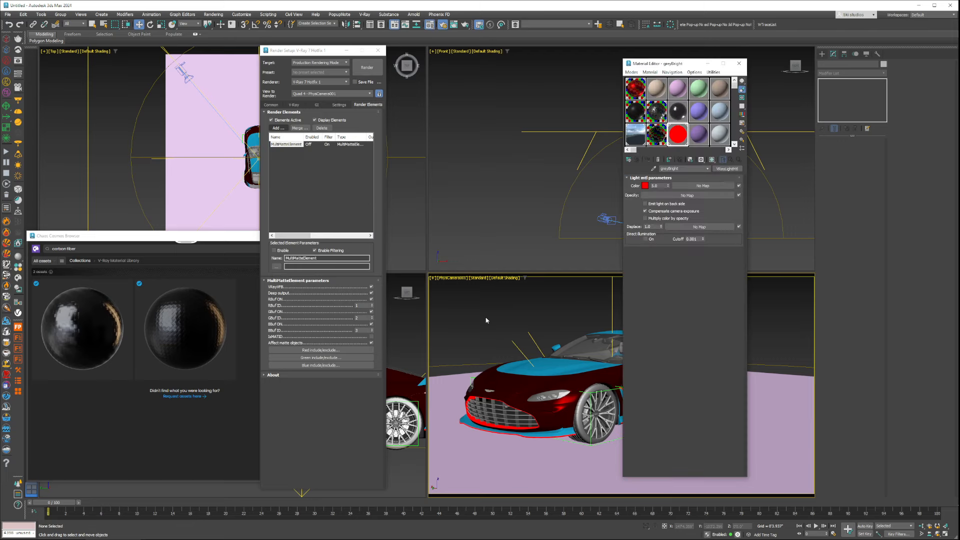
pyautogui.click(501, 390)
pyautogui.rightClick(523, 378)
pyautogui.click(540, 444)
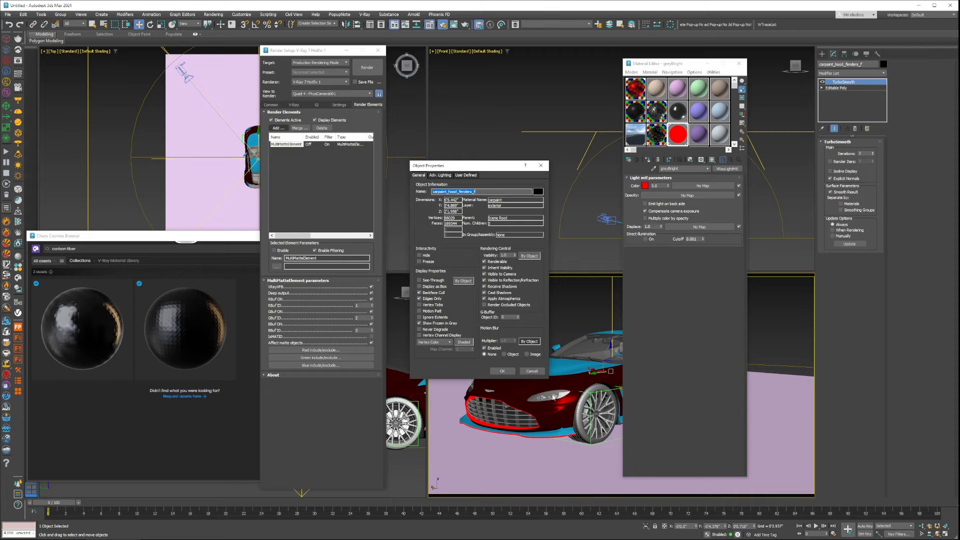
pyautogui.click(532, 371)
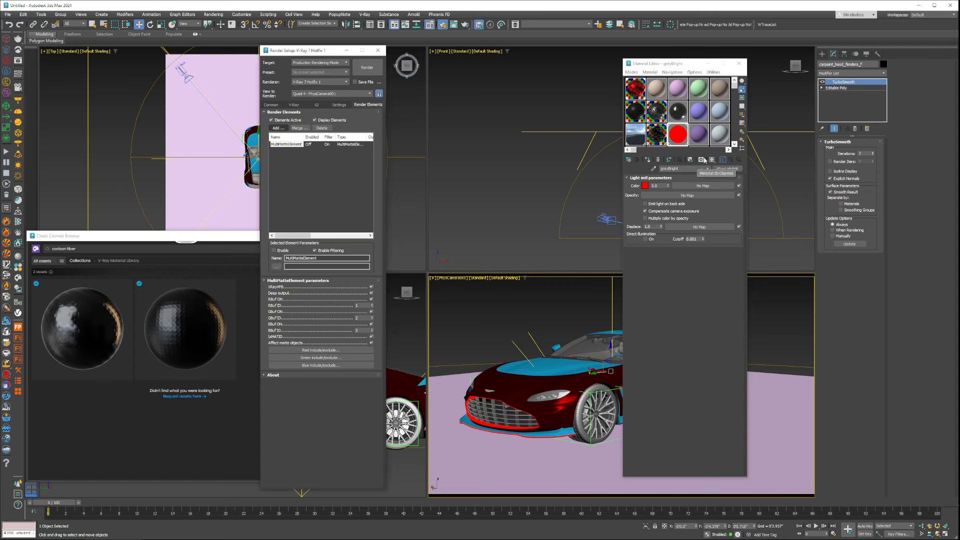
# Assign material ID channel 1 to the car paint, 2 to the thin distorted glass and 3 to the carbon fiber material, and deselect the hood
pyautogui.click(642, 81)
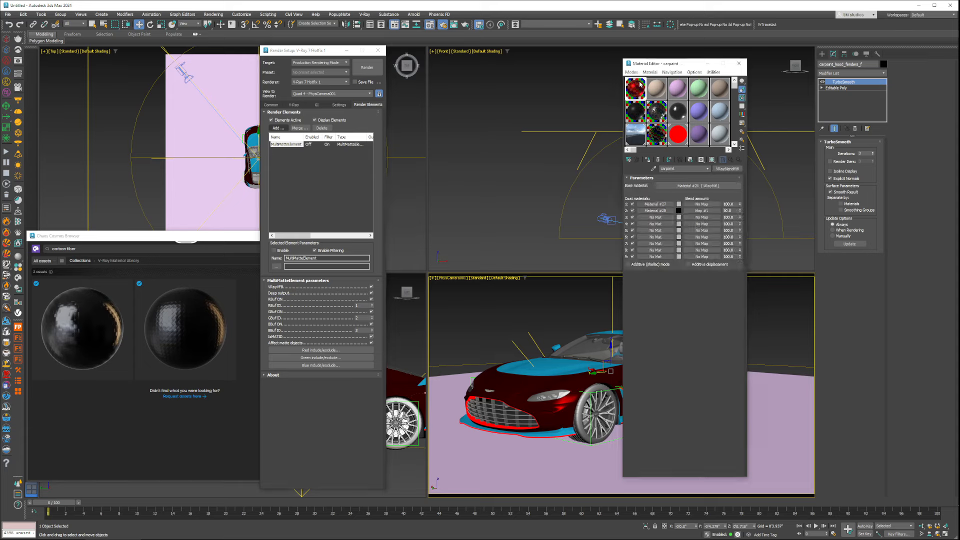
pyautogui.moveTo(702, 161); pyautogui.dragTo(701, 177)
pyautogui.click(674, 112)
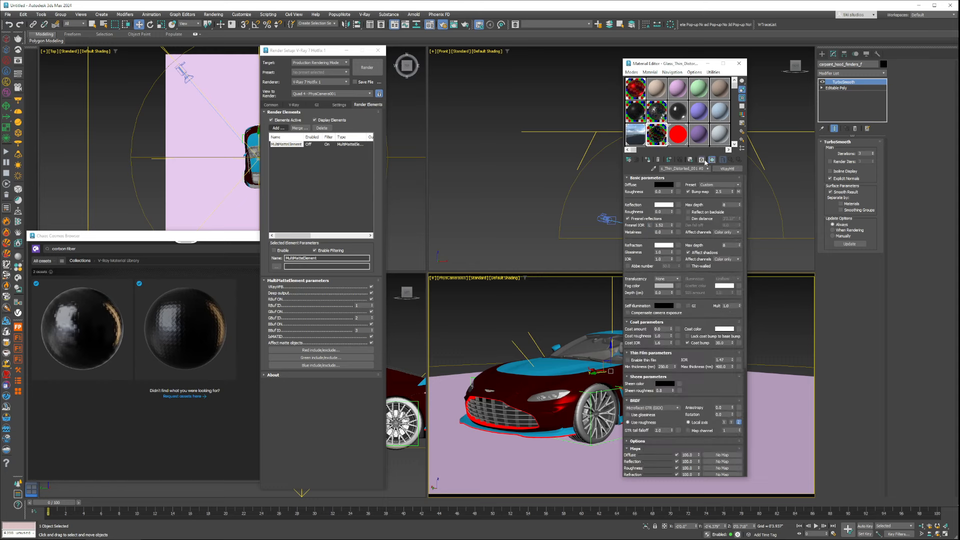
pyautogui.moveTo(702, 160); pyautogui.dragTo(702, 183)
pyautogui.click(663, 129)
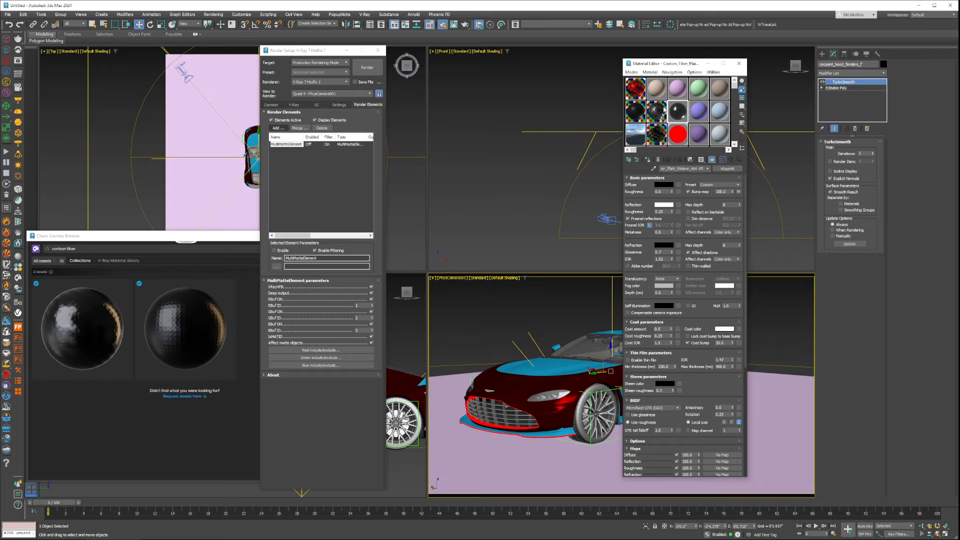
pyautogui.moveTo(701, 159); pyautogui.dragTo(703, 194)
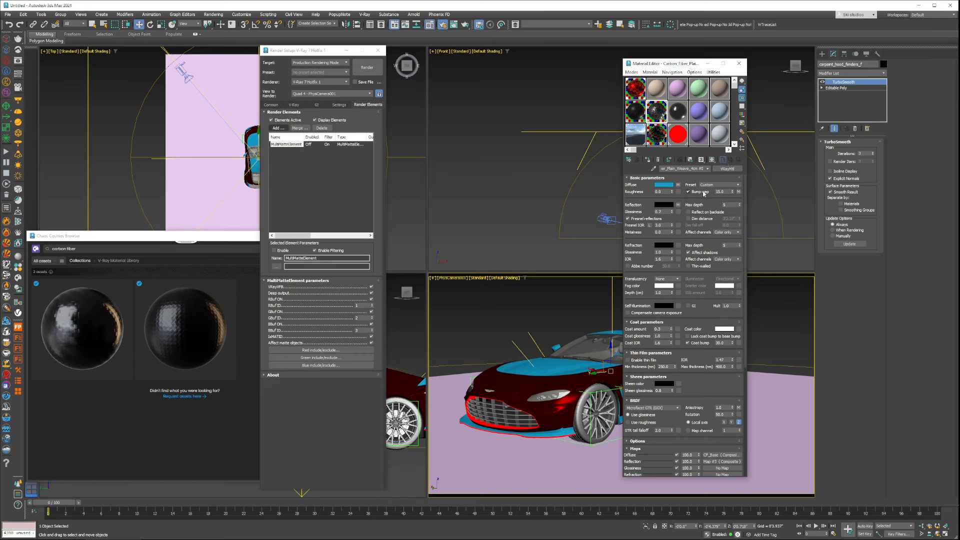
pyautogui.click(755, 303)
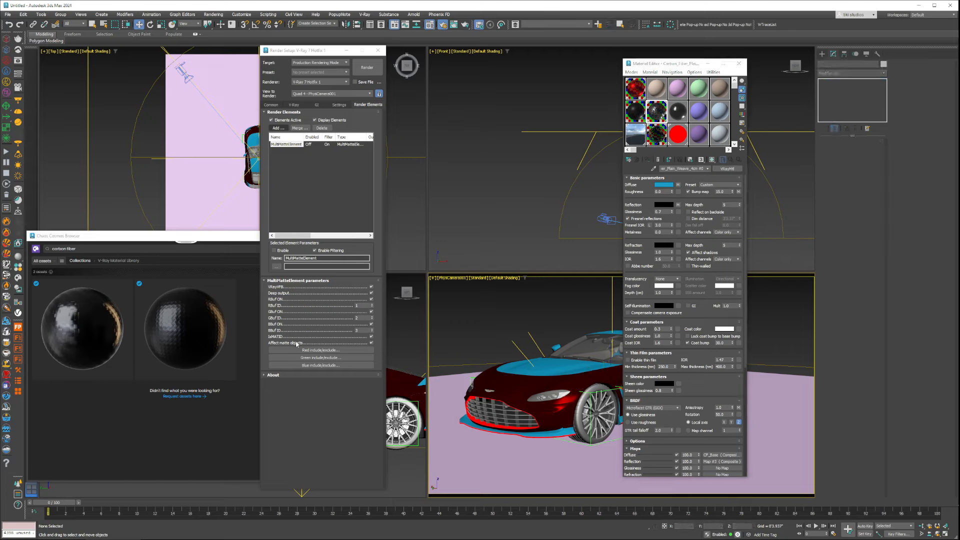
# Add another MultiMatteElement render element and name it MultiMatteElement2
pyautogui.click(341, 166)
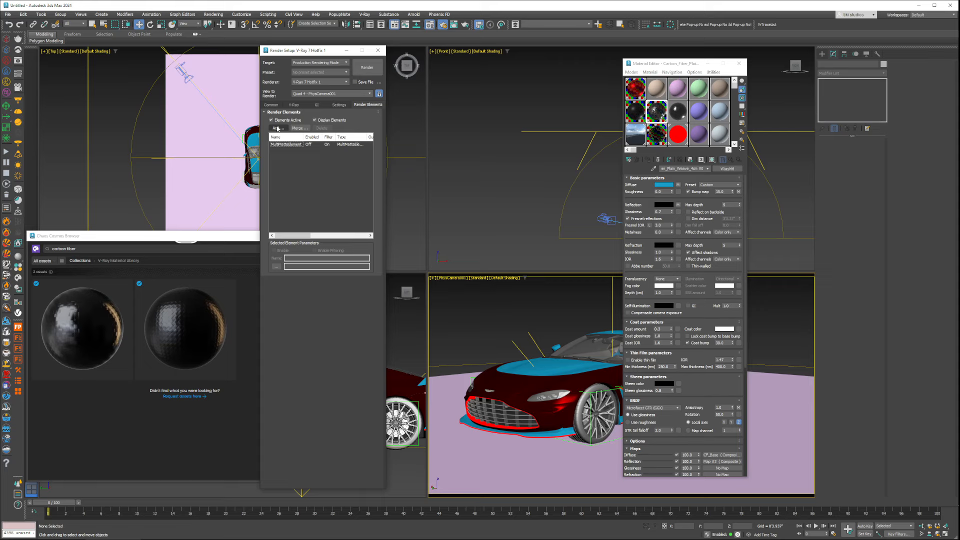
pyautogui.click(277, 128)
pyautogui.doubleClick(292, 215)
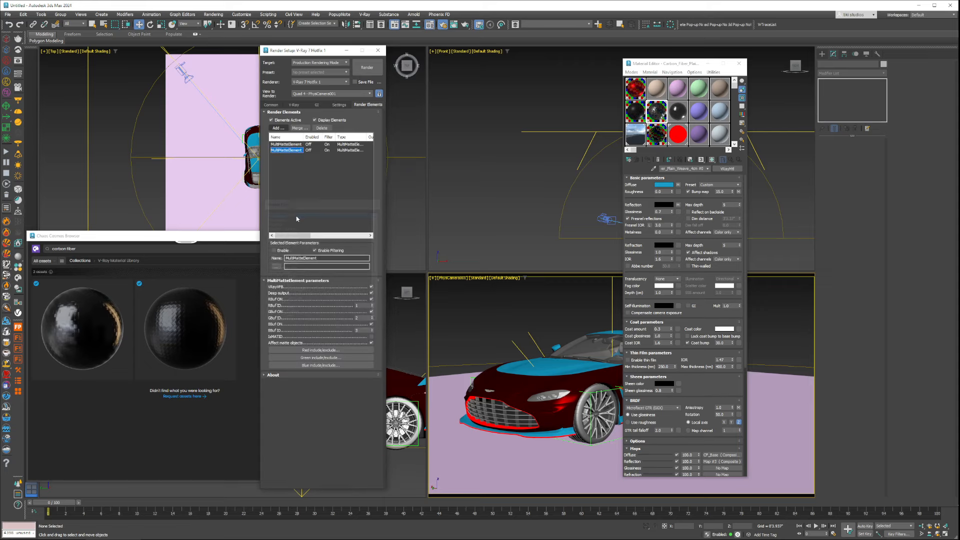
pyautogui.click(324, 257)
pyautogui.click(299, 145)
pyautogui.click(293, 150)
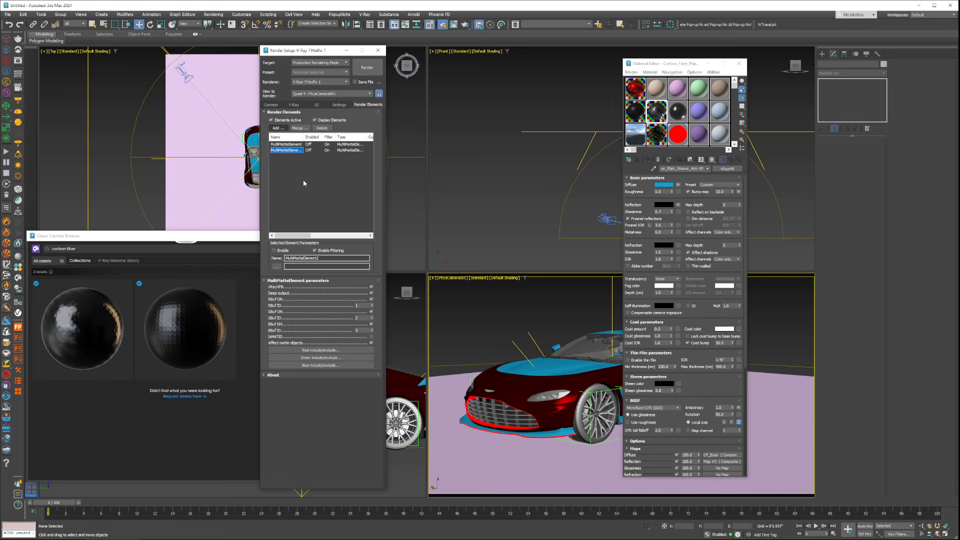
# Set MultiMatteElement2's red, green and blue IDs to 4, 5 and 6, and enable MATID
pyautogui.click(357, 305)
pyautogui.write('4')
pyautogui.click(360, 317)
pyautogui.write('5')
pyautogui.click(358, 330)
pyautogui.write('6')
pyautogui.click(371, 337)
pyautogui.click(315, 197)
# View the available material ID channels and try the Effect ID option on the carbon fiber material, disabling it again
pyautogui.click(701, 159)
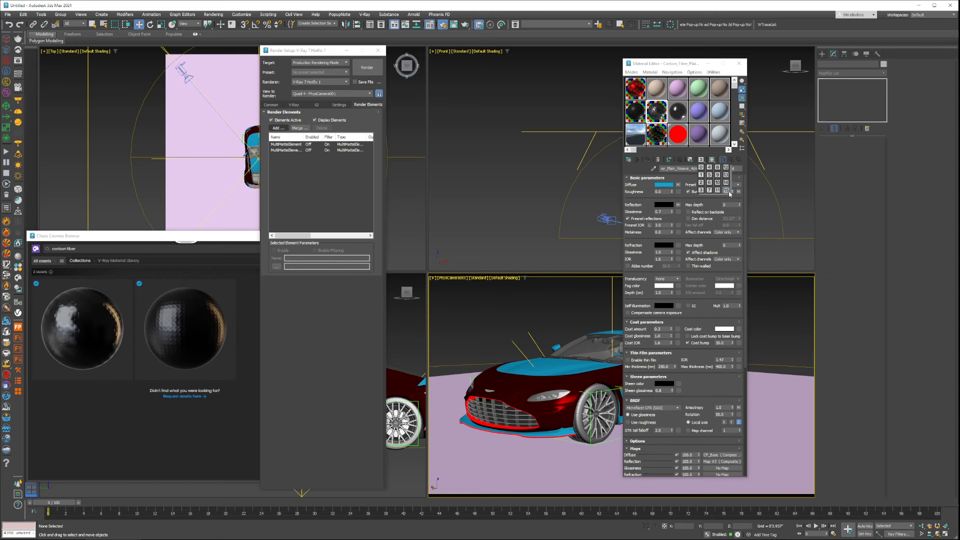
pyautogui.scroll(-2, 733, 334)
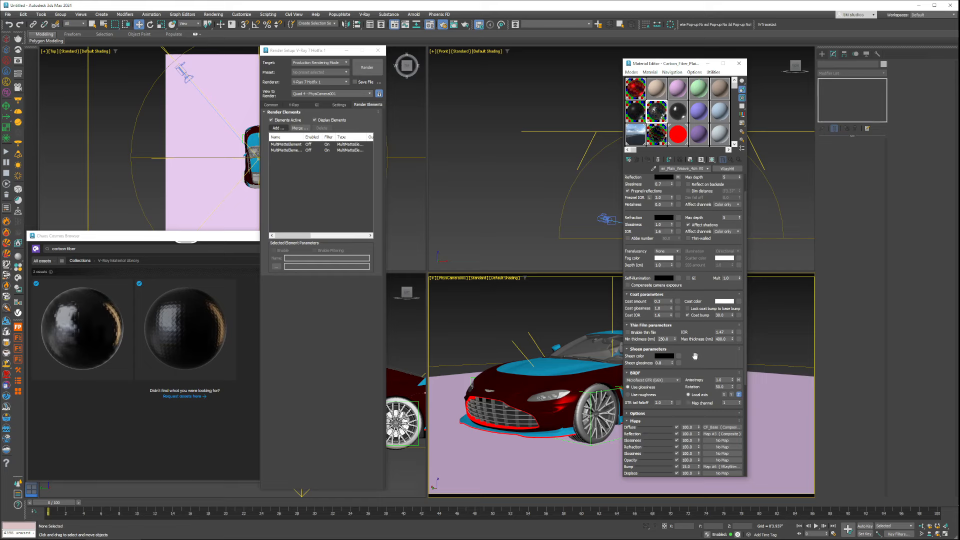
pyautogui.click(637, 413)
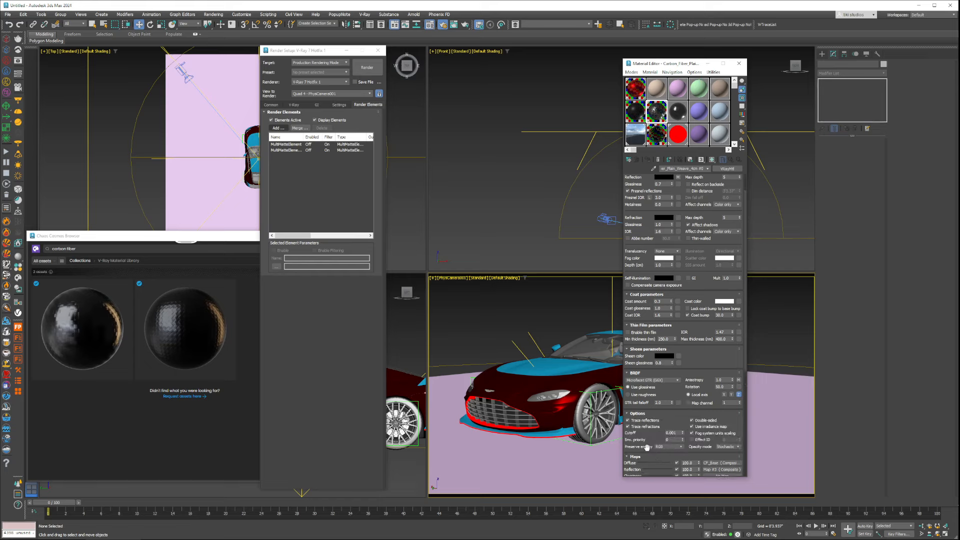
pyautogui.click(697, 441)
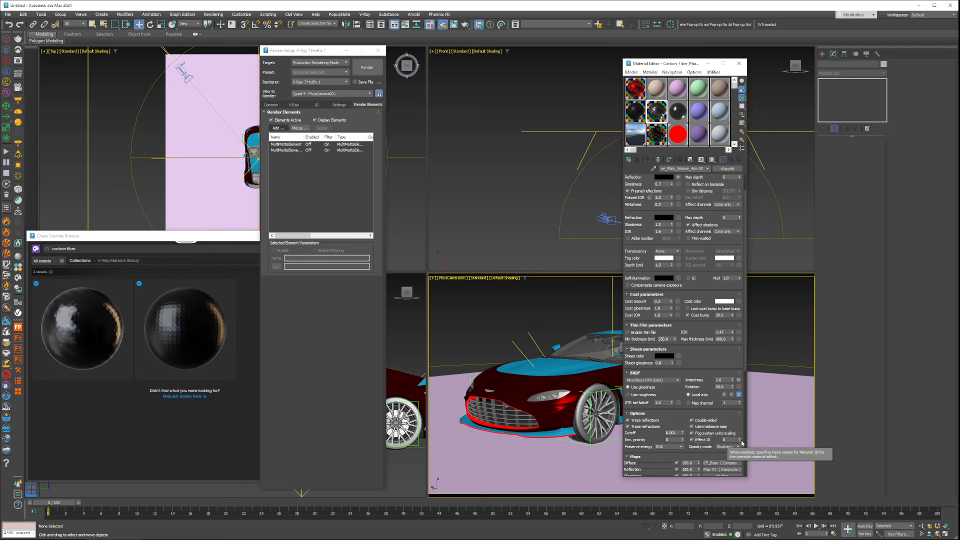
pyautogui.click(704, 441)
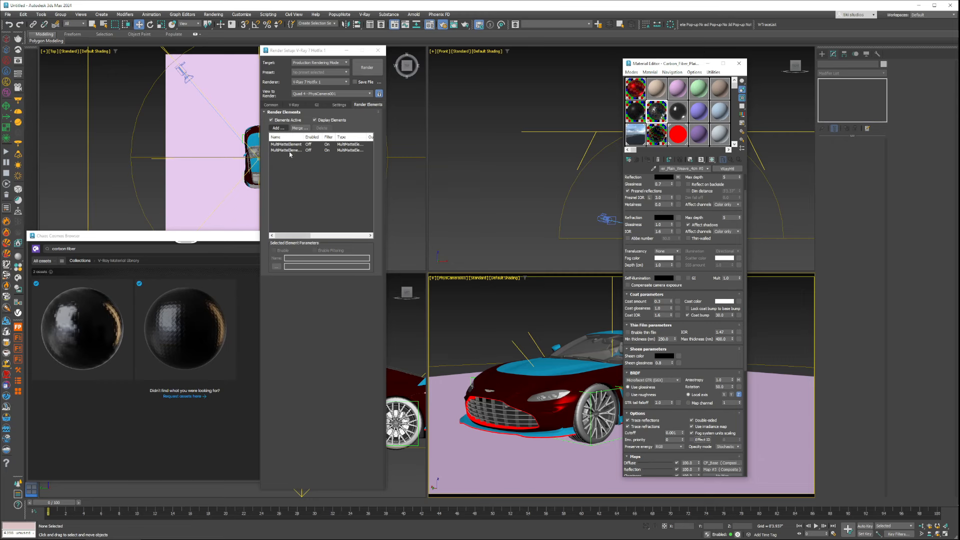
# Assign the red light material its own material ID channel for MultiMatteElement2
pyautogui.click(287, 150)
pyautogui.click(654, 168)
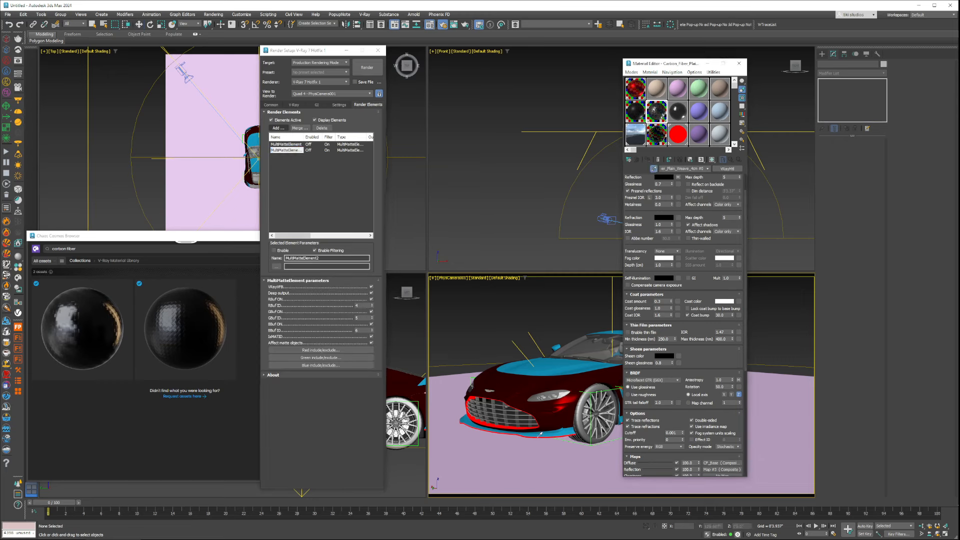
pyautogui.click(678, 133)
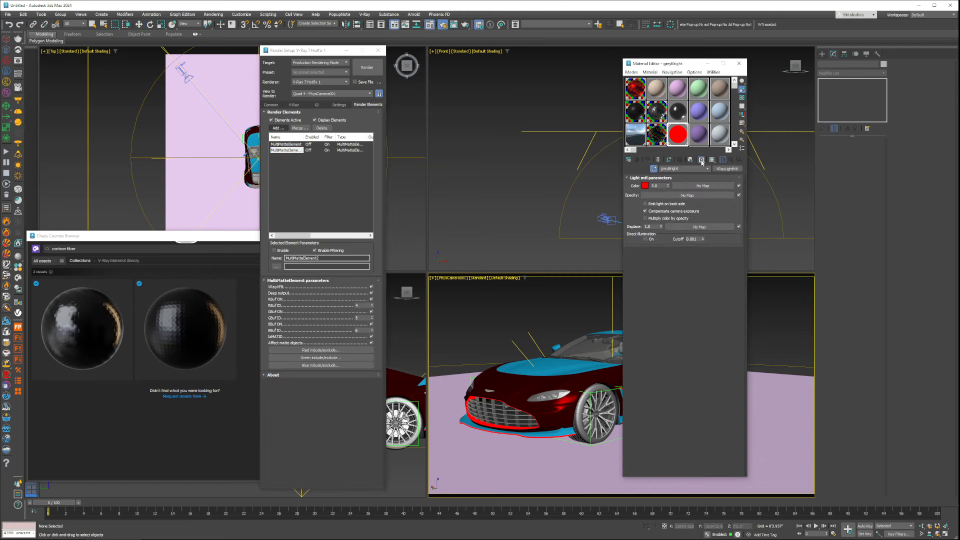
pyautogui.click(598, 347)
pyautogui.moveTo(701, 159); pyautogui.dragTo(718, 175)
# Sample the headlight and front tire materials, assign material ID channel 6 to the tire material, and close the material editor
pyautogui.click(653, 168)
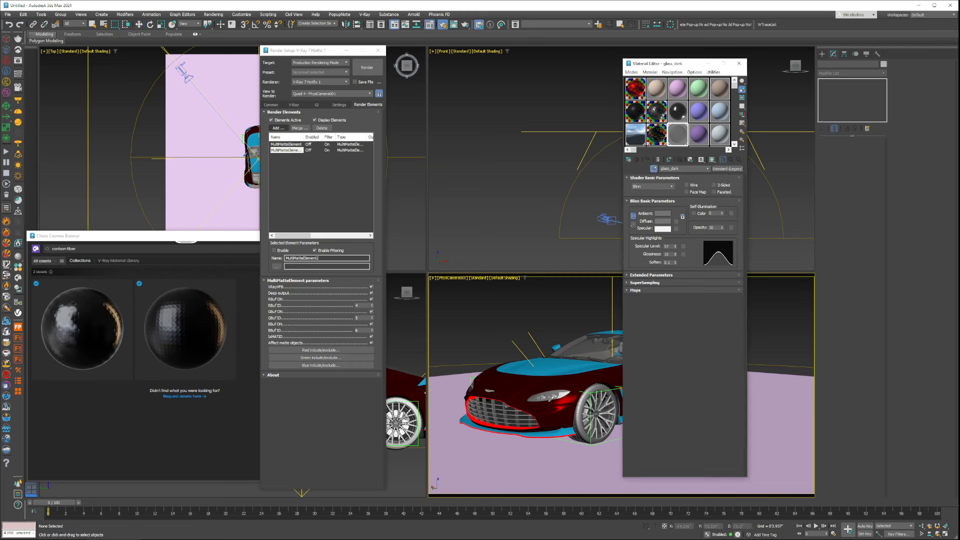
pyautogui.click(554, 392)
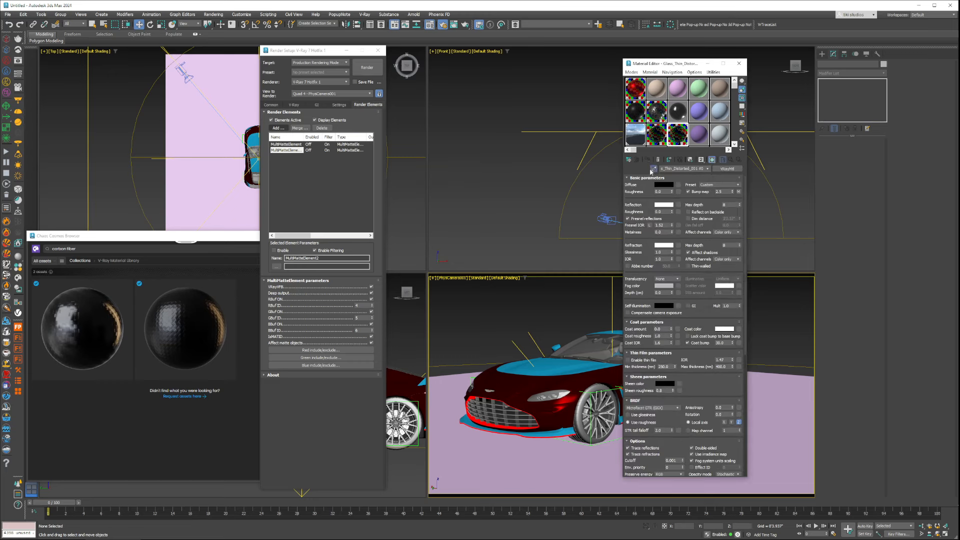
pyautogui.click(580, 423)
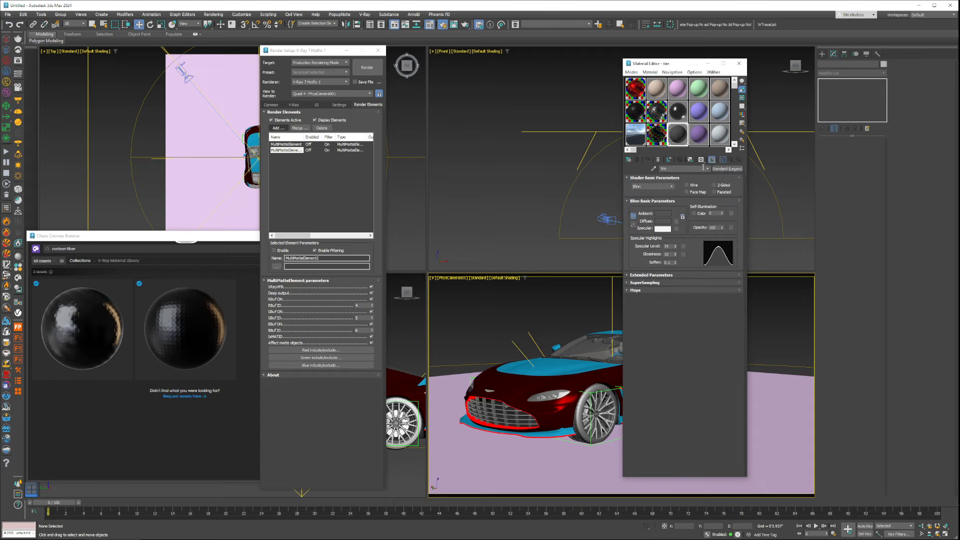
pyautogui.moveTo(700, 161); pyautogui.dragTo(709, 185)
pyautogui.click(739, 63)
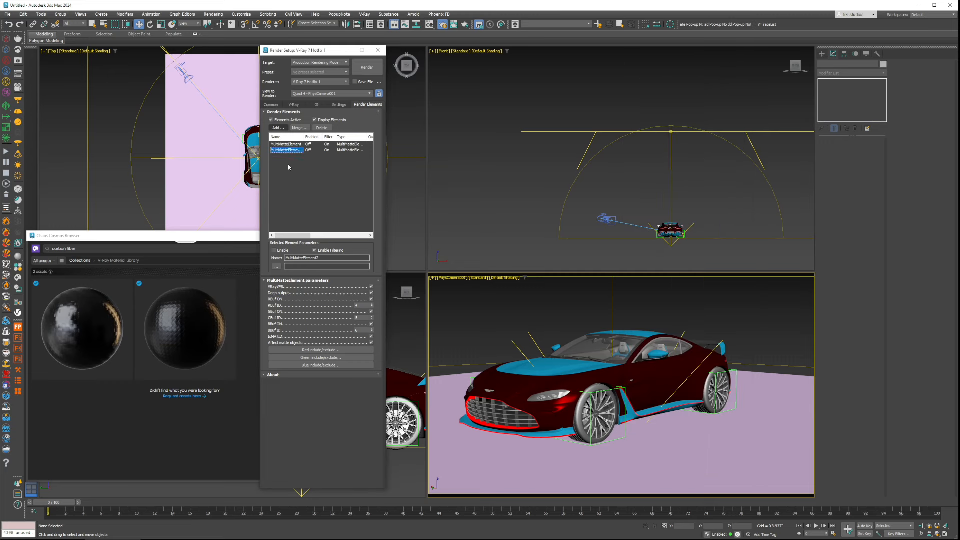
# Add a VRayCryptomatte render element
pyautogui.click(277, 128)
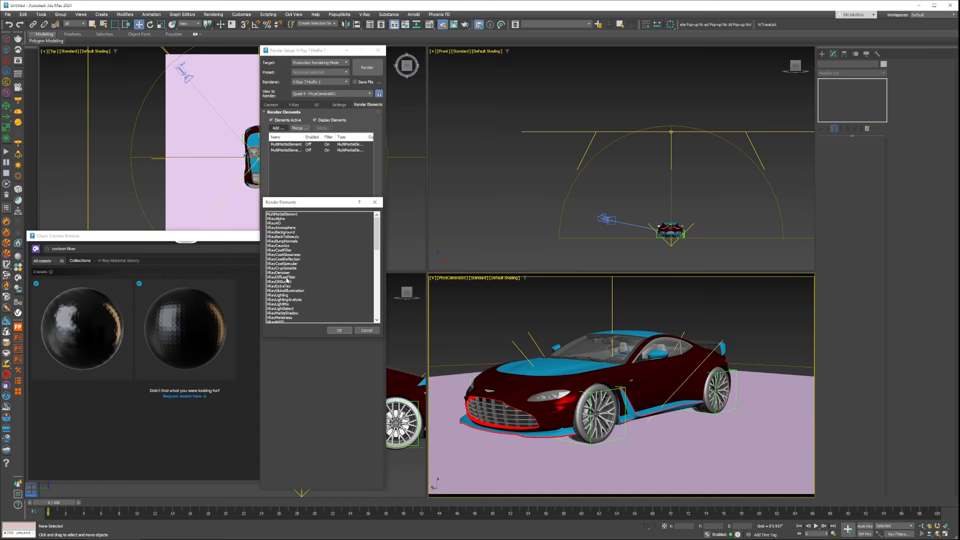
pyautogui.doubleClick(292, 268)
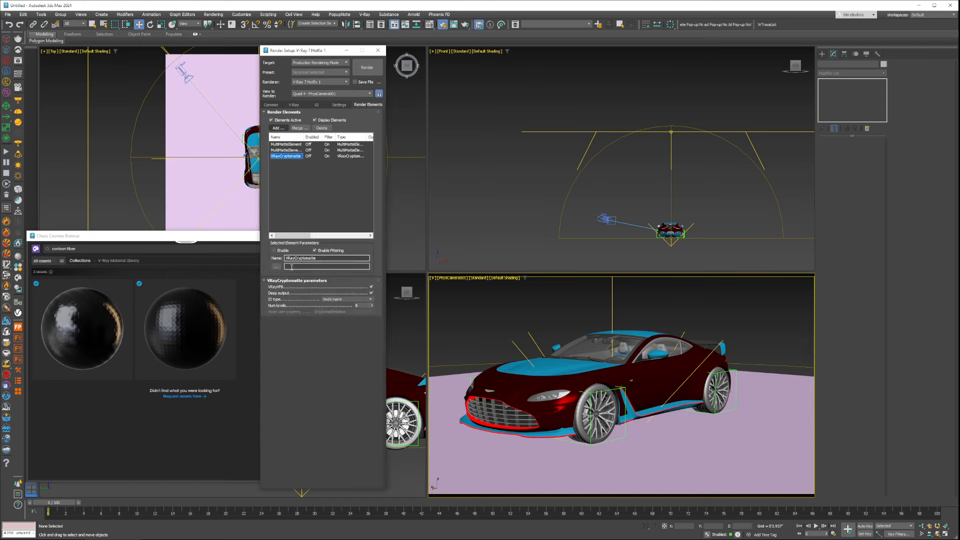
# Set the VRayCryptomatte element's ID type to node material name
pyautogui.click(347, 298)
pyautogui.click(350, 318)
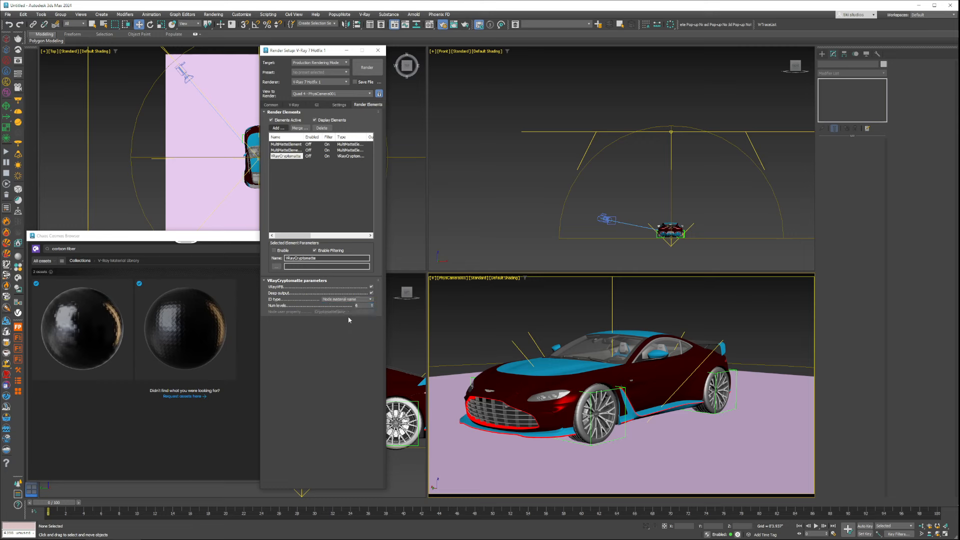
pyautogui.click(323, 159)
# Add a VRayDenoiser render element
pyautogui.click(278, 127)
pyautogui.moveTo(378, 235); pyautogui.dragTo(380, 246)
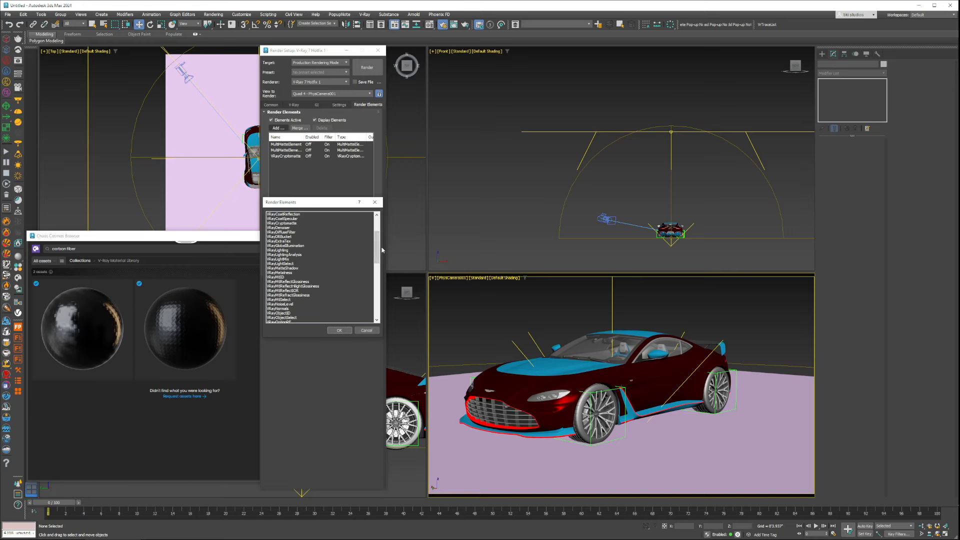
pyautogui.click(331, 228)
pyautogui.moveTo(377, 257); pyautogui.dragTo(378, 315)
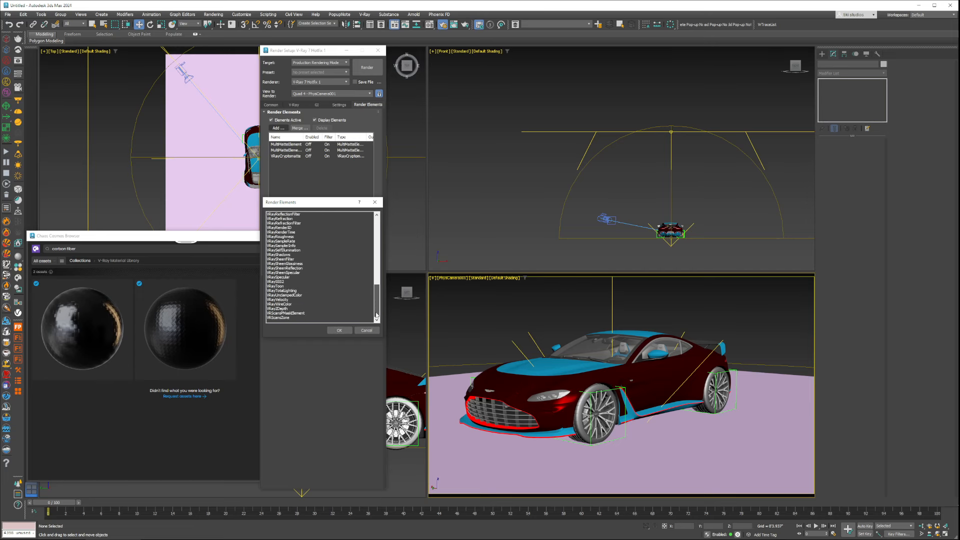
pyautogui.click(340, 331)
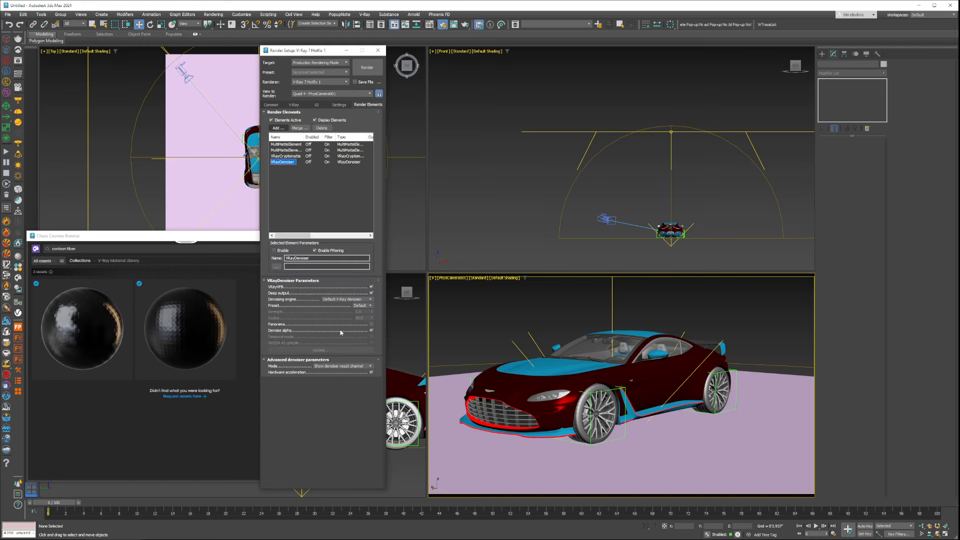
# Set the VRayDenoiser's denoising engine to Intel Open Image Denoise, and check the VRayCryptomatte element
pyautogui.click(347, 299)
pyautogui.click(348, 302)
pyautogui.click(288, 164)
pyautogui.click(331, 300)
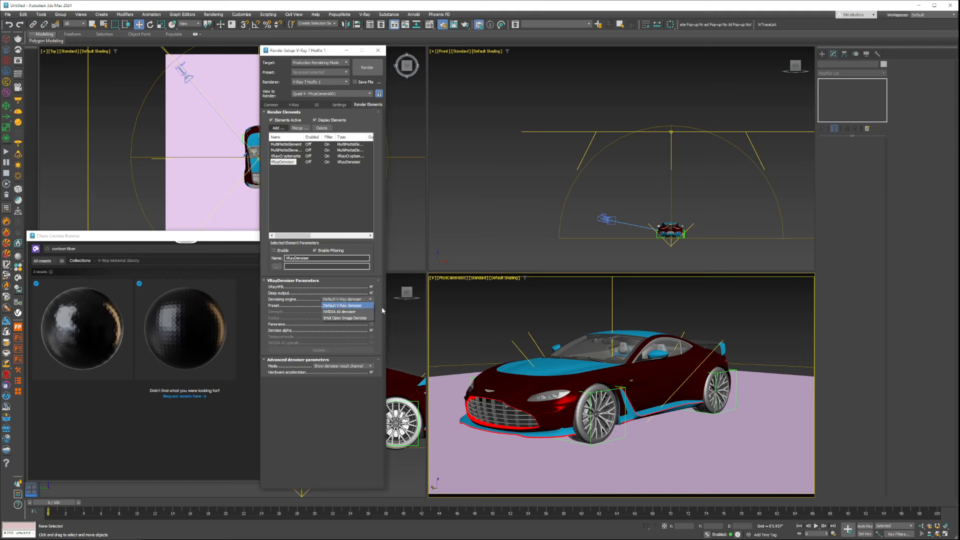
pyautogui.click(357, 317)
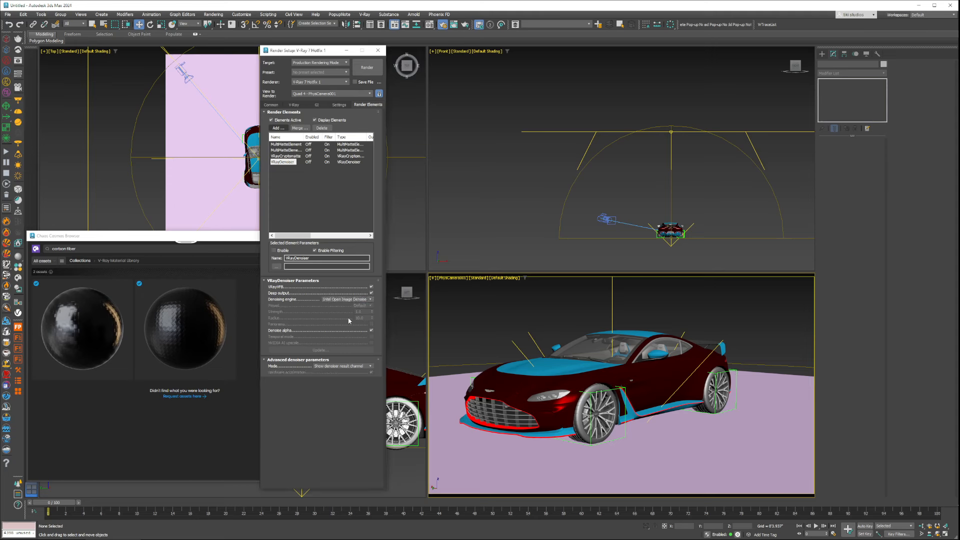
pyautogui.click(329, 216)
pyautogui.click(283, 156)
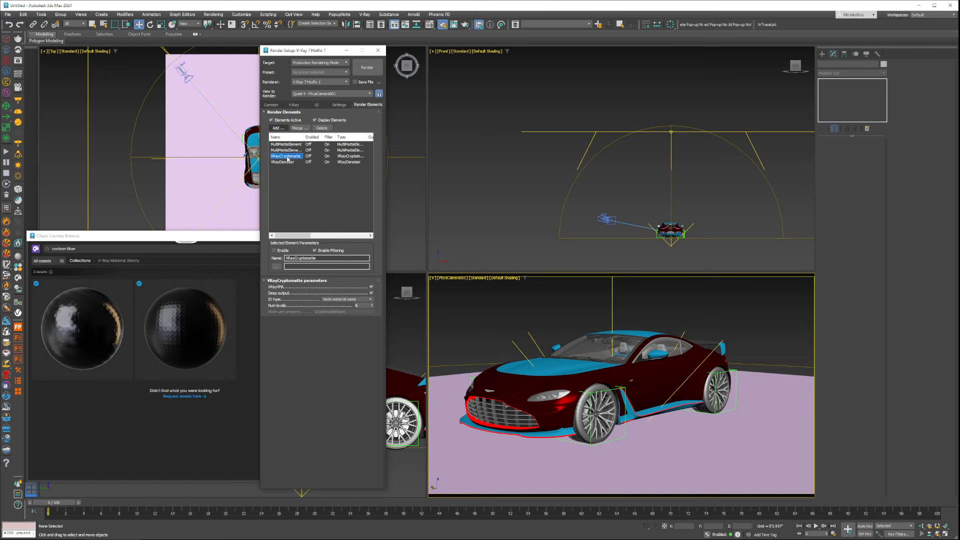
pyautogui.click(303, 197)
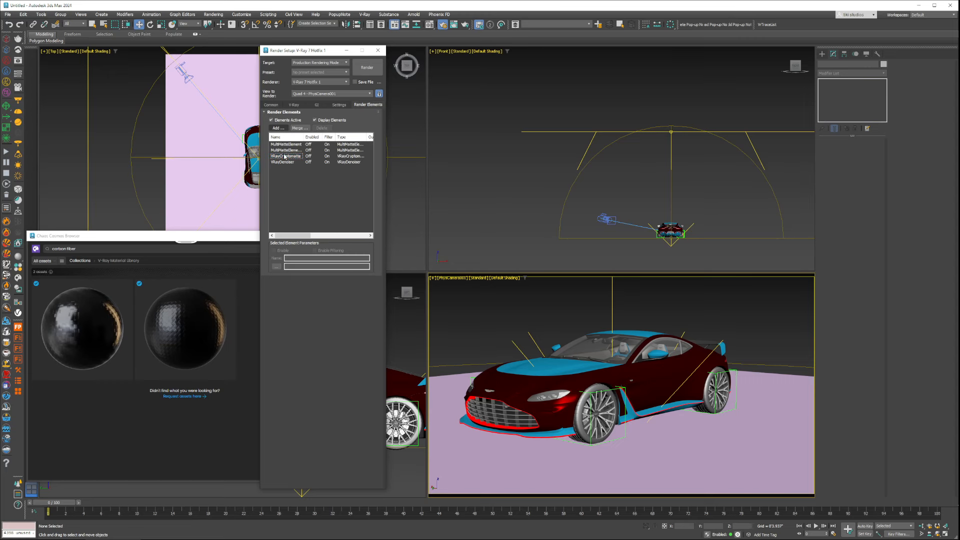
# Open the V-Ray Frame Buffer, start an interactive render, and move the buffer window clear of the render setup
pyautogui.rightClick(505, 306)
pyautogui.click(550, 427)
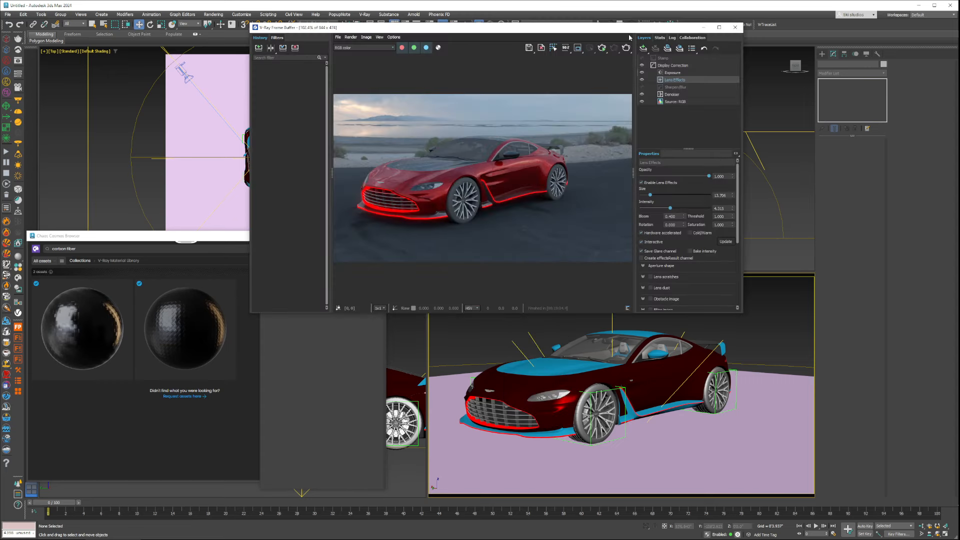
pyautogui.click(604, 48)
pyautogui.moveTo(614, 30); pyautogui.dragTo(774, 62)
# Inspect the MultiMatteElement, MultiMatteElement2, VRayCryptomatte and VRayDenoiser channels, and return to RGB color
pyautogui.click(535, 80)
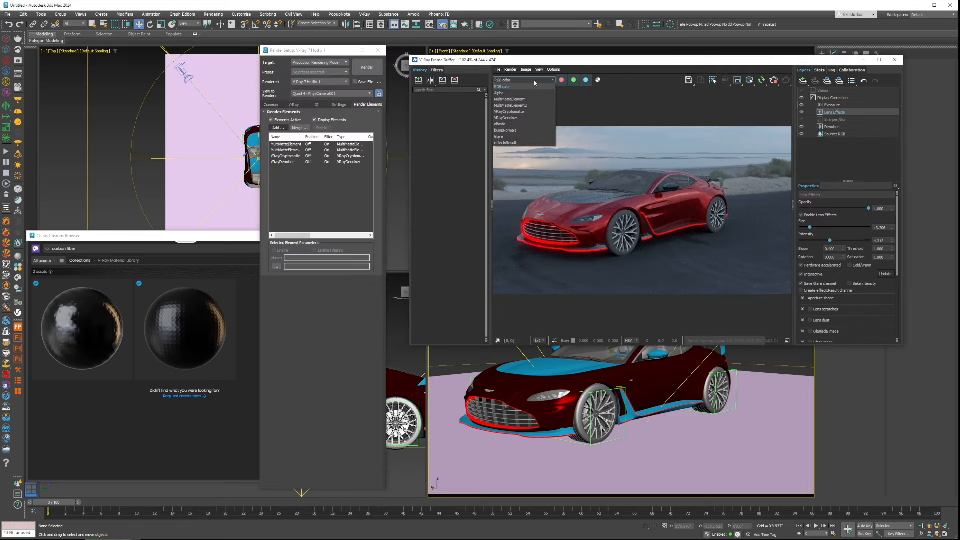
pyautogui.click(512, 100)
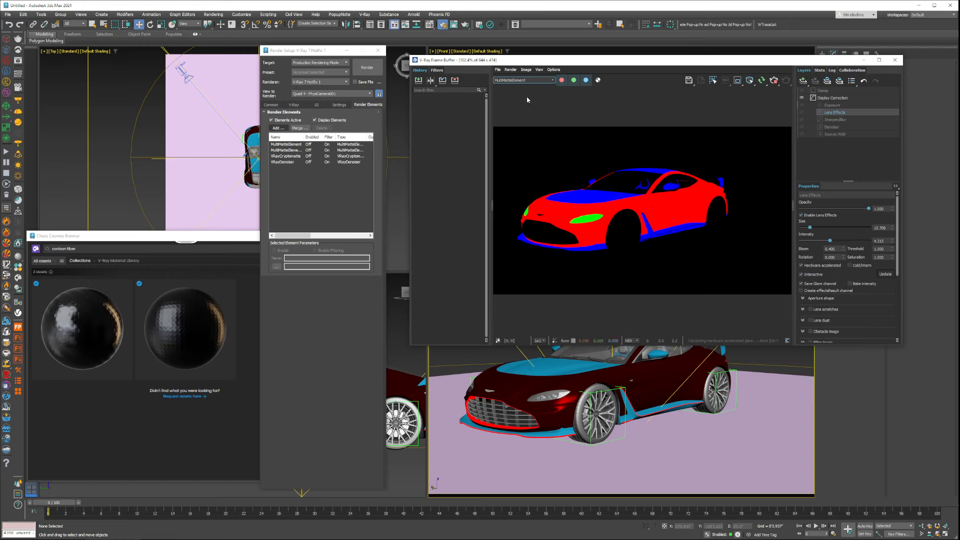
pyautogui.click(522, 80)
pyautogui.click(515, 105)
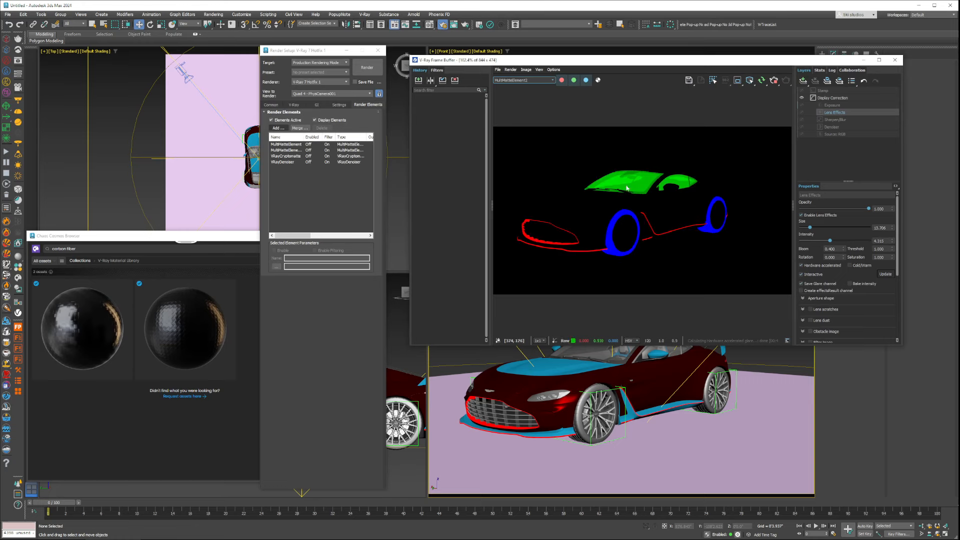
pyautogui.click(533, 82)
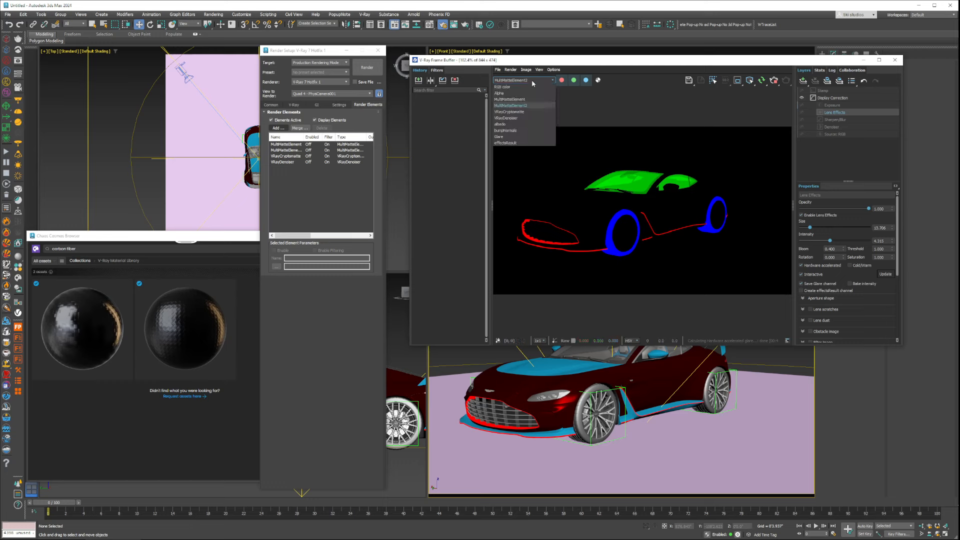
pyautogui.click(521, 112)
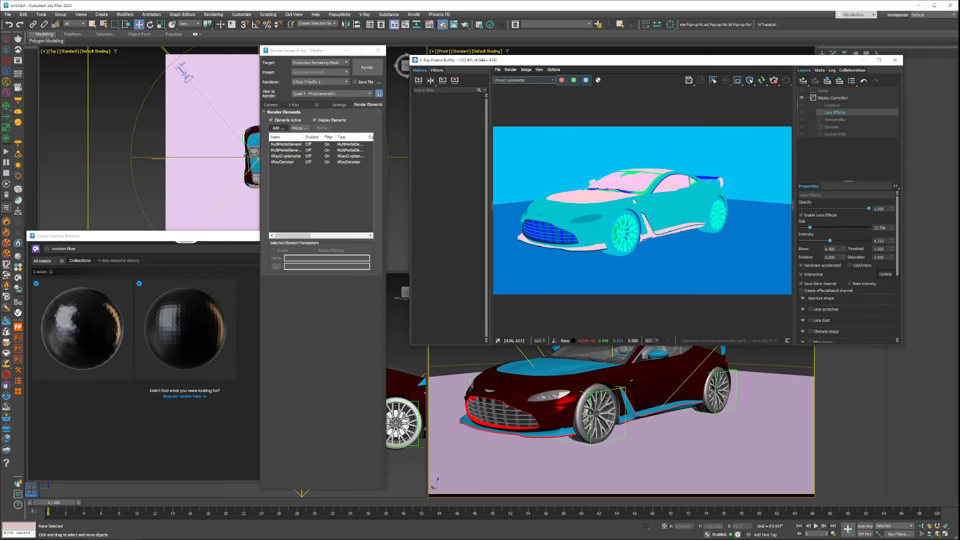
pyautogui.click(529, 81)
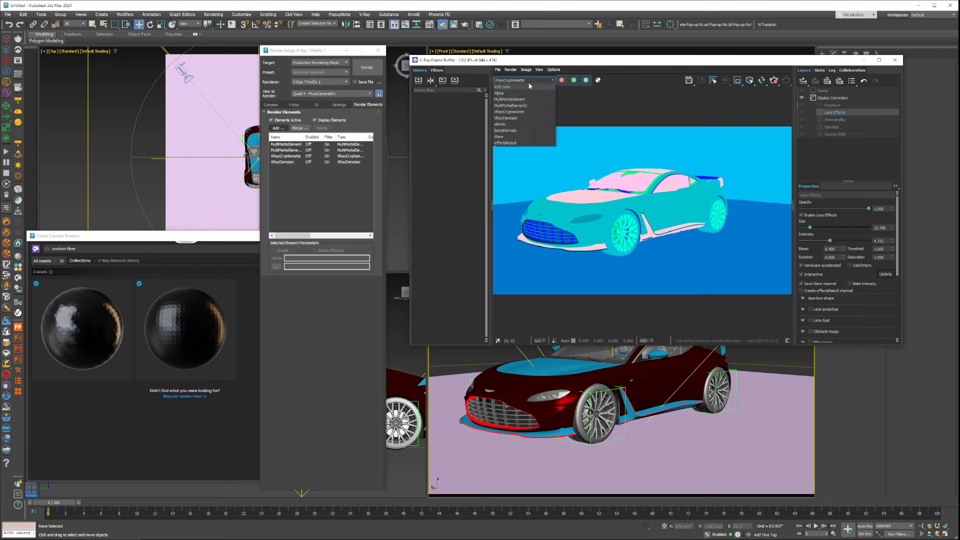
pyautogui.click(520, 118)
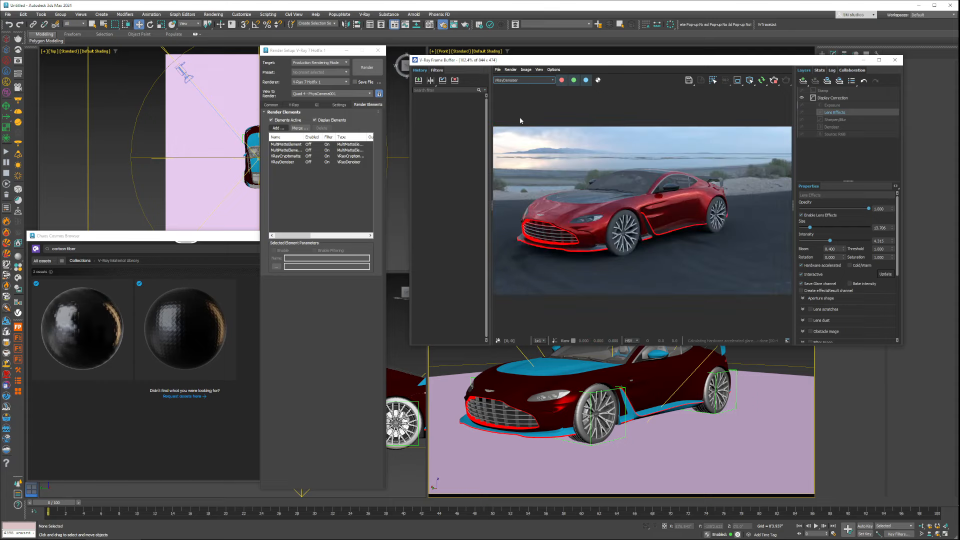
pyautogui.click(522, 80)
pyautogui.click(520, 86)
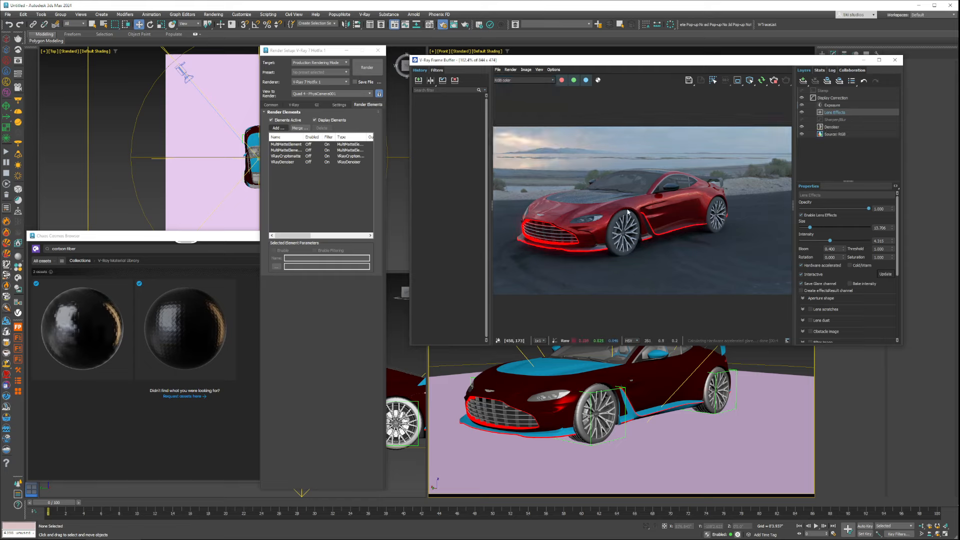
# Compare the render close up with the Denoiser layer switched off and on, leaving it enabled
pyautogui.click(830, 127)
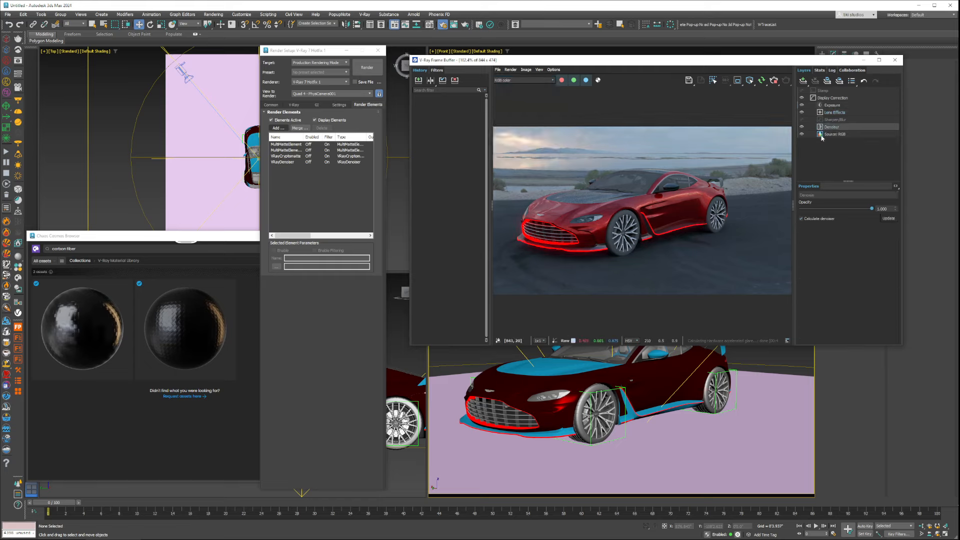
pyautogui.scroll(3, 612, 215)
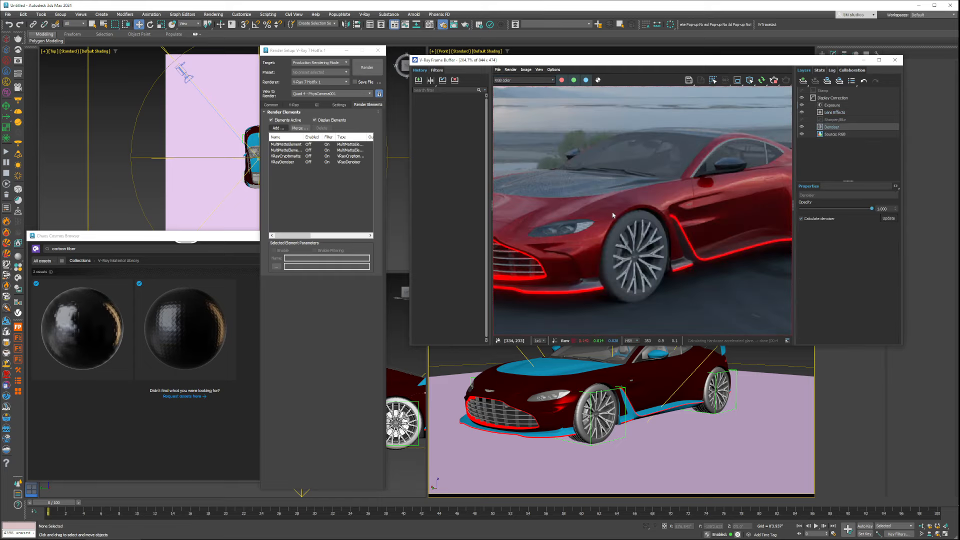
pyautogui.click(803, 126)
pyautogui.click(803, 126)
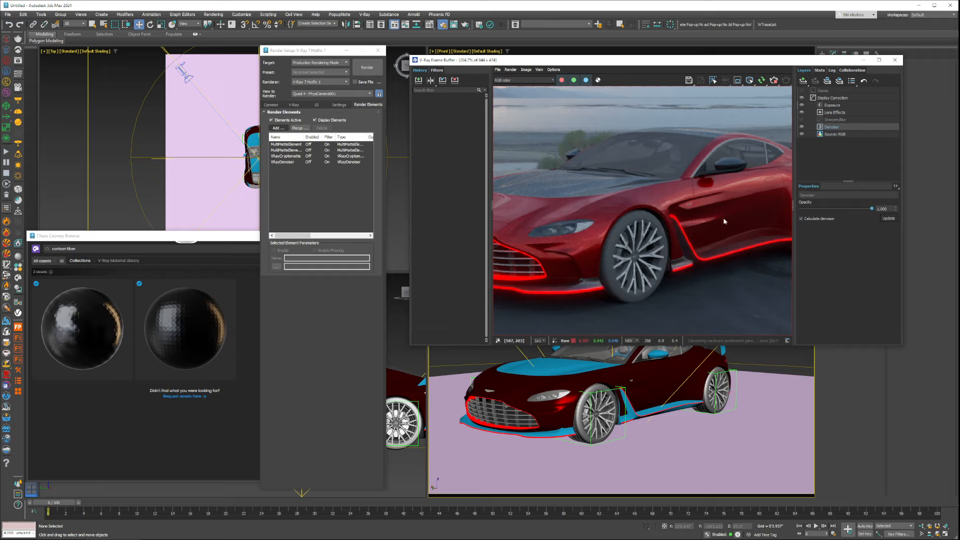
pyautogui.click(802, 127)
pyautogui.click(802, 127)
pyautogui.click(802, 127)
pyautogui.click(801, 127)
pyautogui.click(801, 127)
pyautogui.click(802, 127)
pyautogui.click(801, 127)
pyautogui.click(801, 127)
pyautogui.scroll(-3, 651, 238)
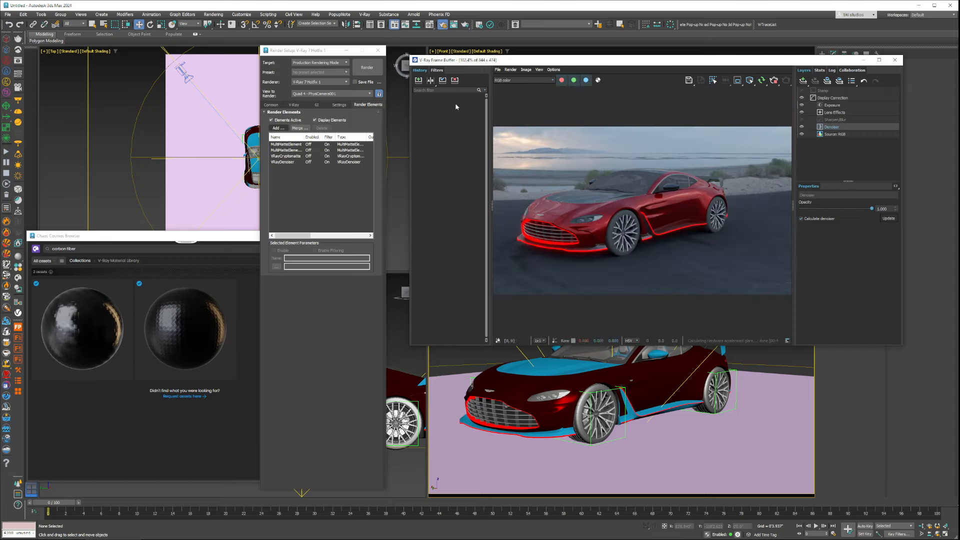
# Inspect the bumpNormals channel and return to RGB color
pyautogui.click(523, 80)
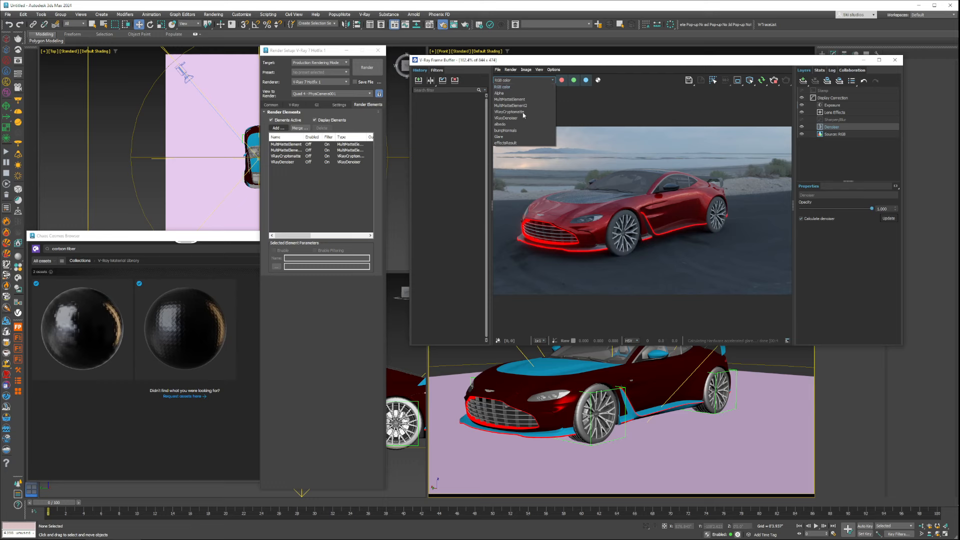
pyautogui.click(506, 130)
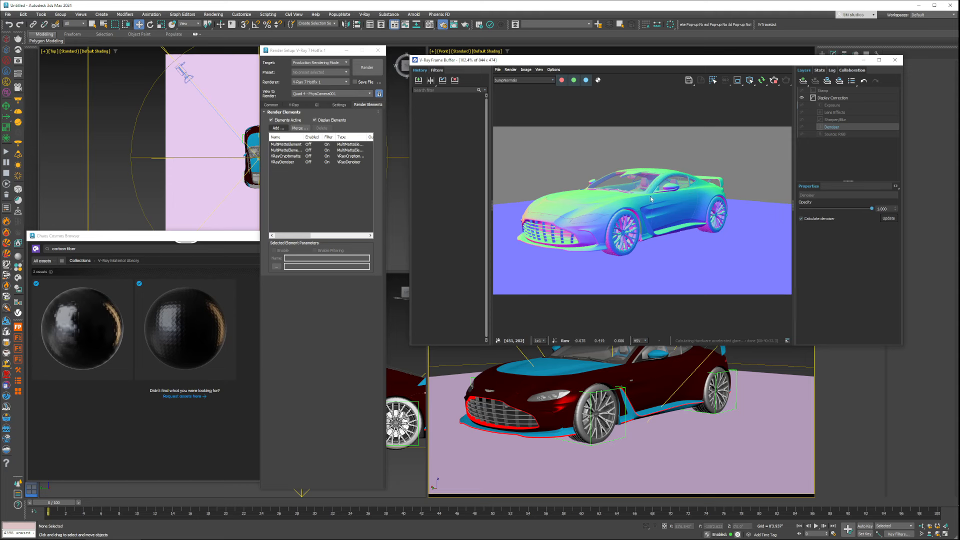
pyautogui.click(507, 80)
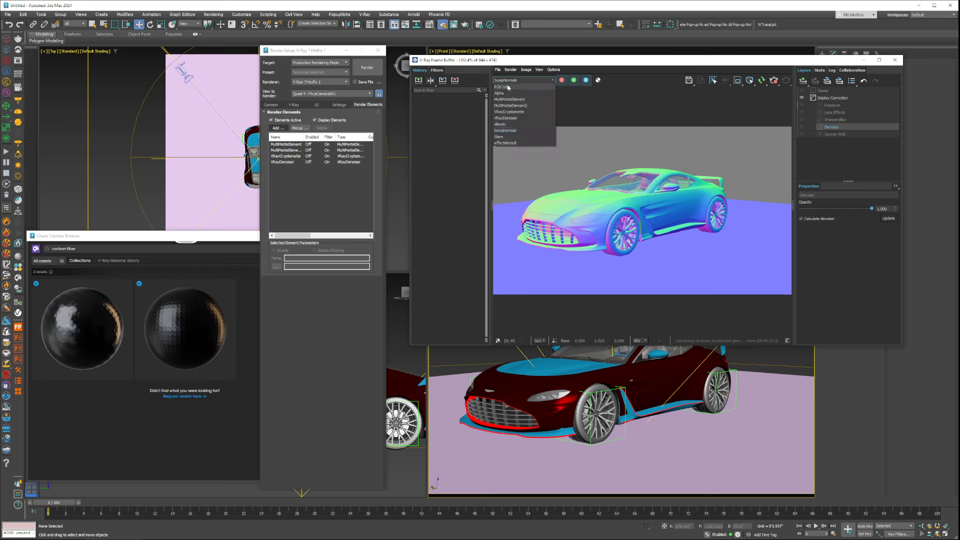
pyautogui.click(508, 87)
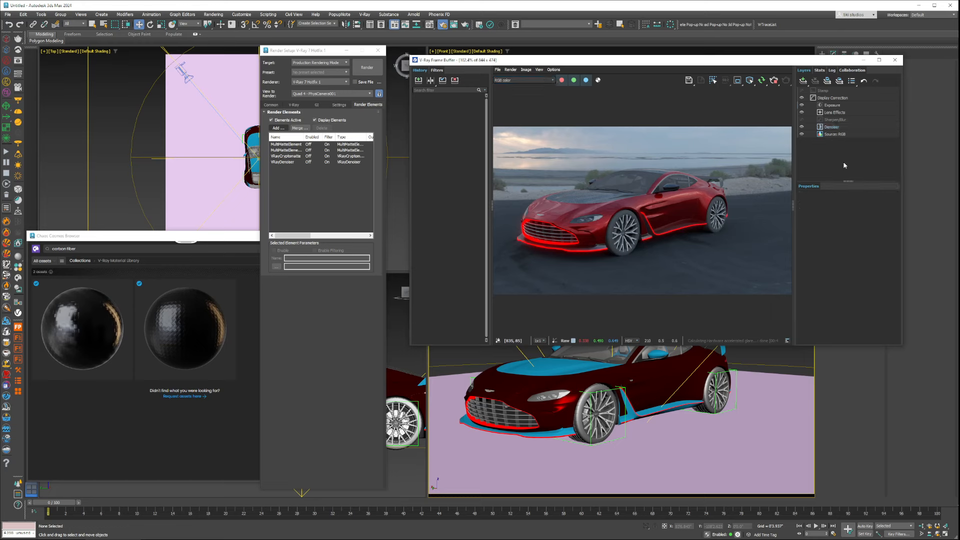
# Add a Curves correction layer under Display Correction
pyautogui.click(803, 80)
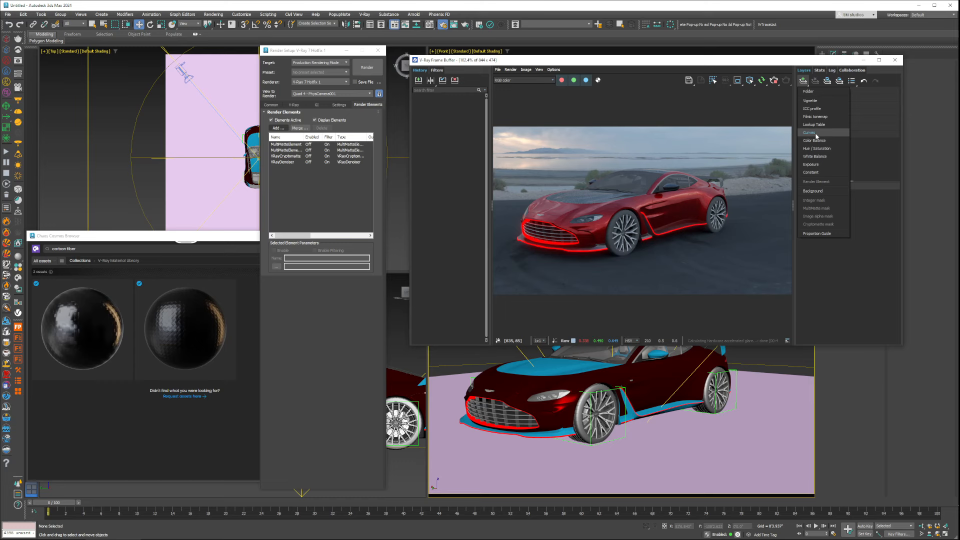
pyautogui.click(845, 133)
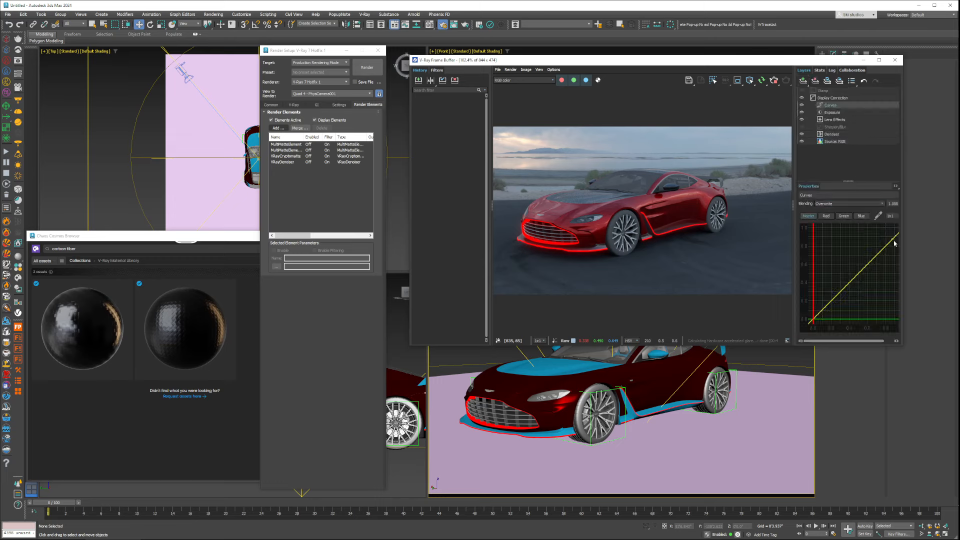
# Try reshaping the new Curves layer with extra control points, and reset the whole curve
pyautogui.scroll(-3, 882, 244)
pyautogui.moveTo(879, 254); pyautogui.dragTo(860, 266, button='middle')
pyautogui.click(879, 244)
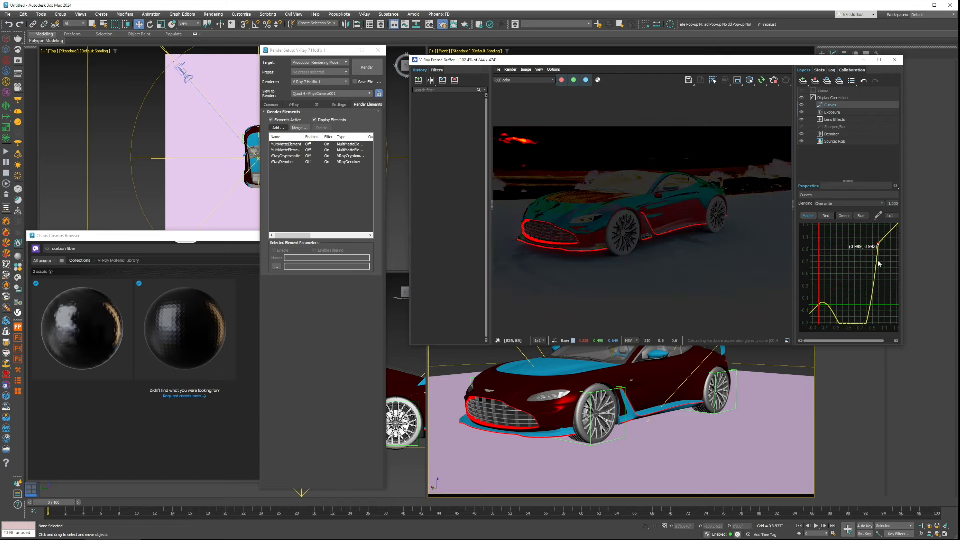
pyautogui.moveTo(879, 263); pyautogui.dragTo(860, 256)
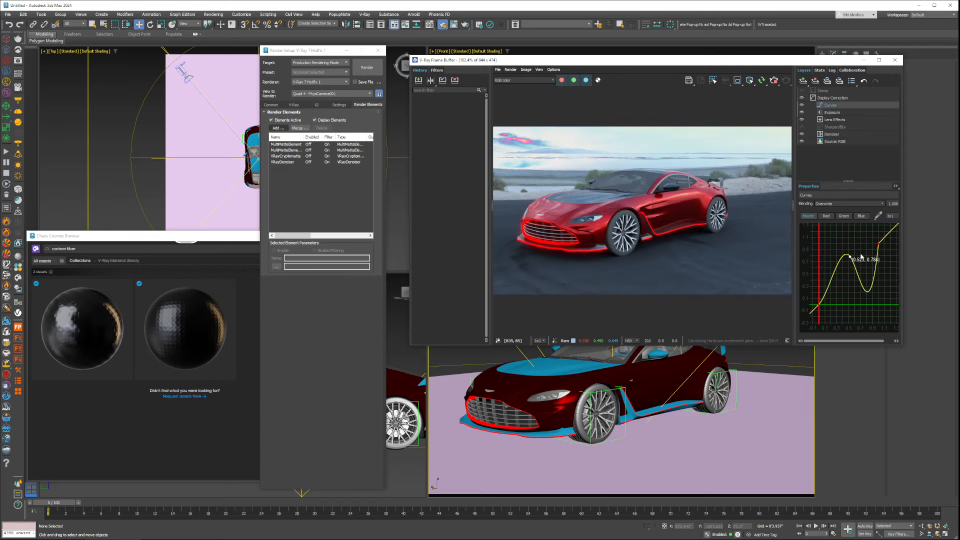
pyautogui.rightClick(878, 244)
pyautogui.click(865, 229)
pyautogui.rightClick(866, 246)
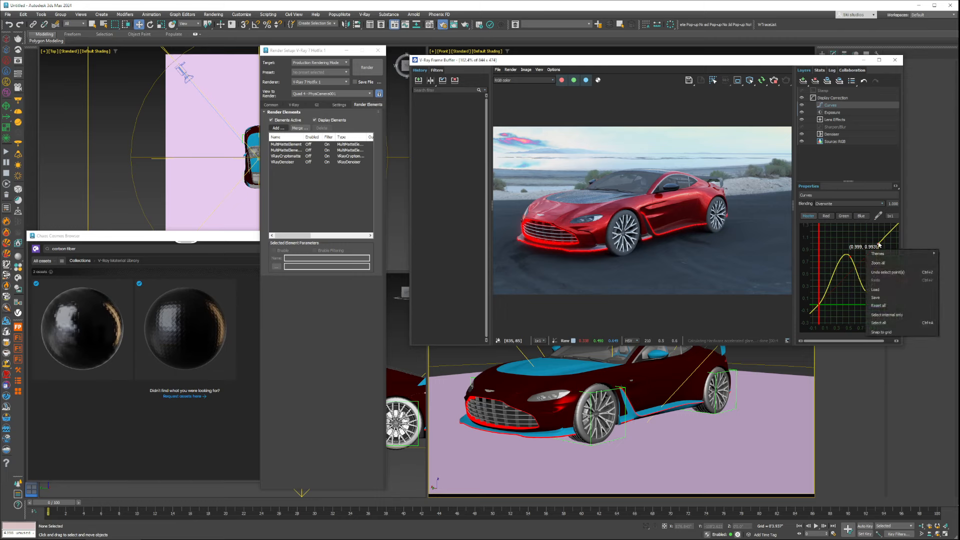
pyautogui.click(883, 309)
# Brighten the render by raising the curve's midtones to a point at about (0.296, 0.706), and compare the Curves layer off and on
pyautogui.moveTo(854, 279); pyautogui.dragTo(850, 264)
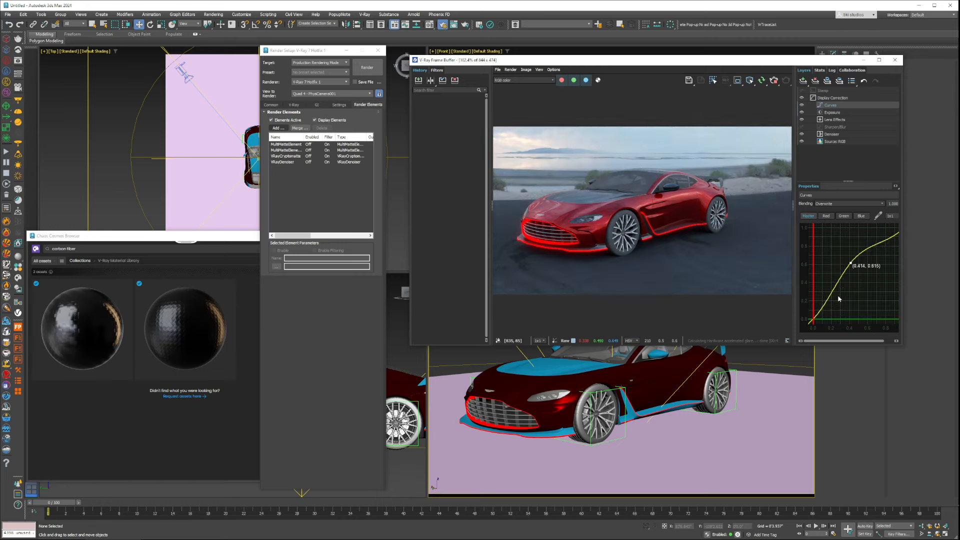
pyautogui.moveTo(828, 299); pyautogui.dragTo(825, 296)
pyautogui.moveTo(850, 263); pyautogui.dragTo(833, 257)
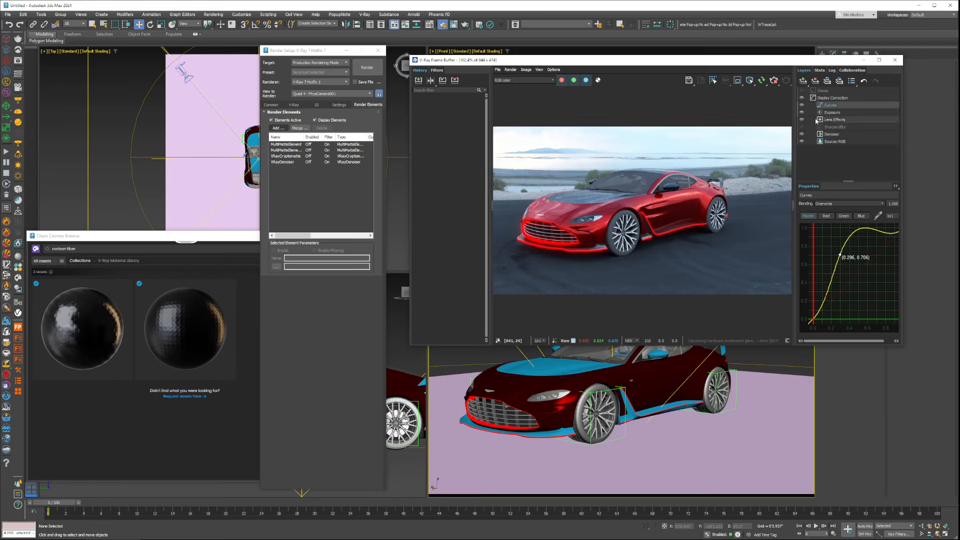
pyautogui.click(801, 105)
pyautogui.click(802, 105)
# Add a VRayCryptomatte mask to the Curves layer and pick the car paint material as its masked item
pyautogui.click(895, 186)
pyautogui.click(926, 210)
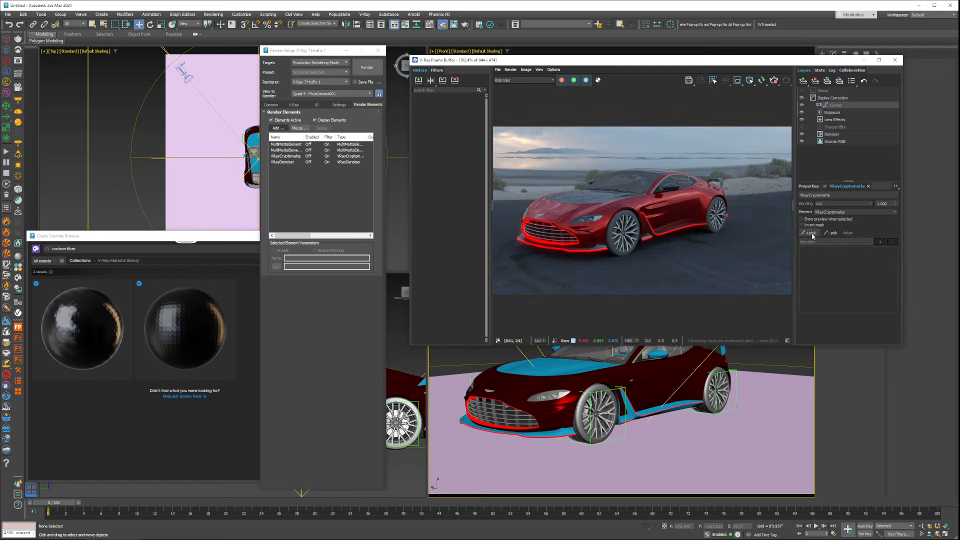
pyautogui.click(811, 233)
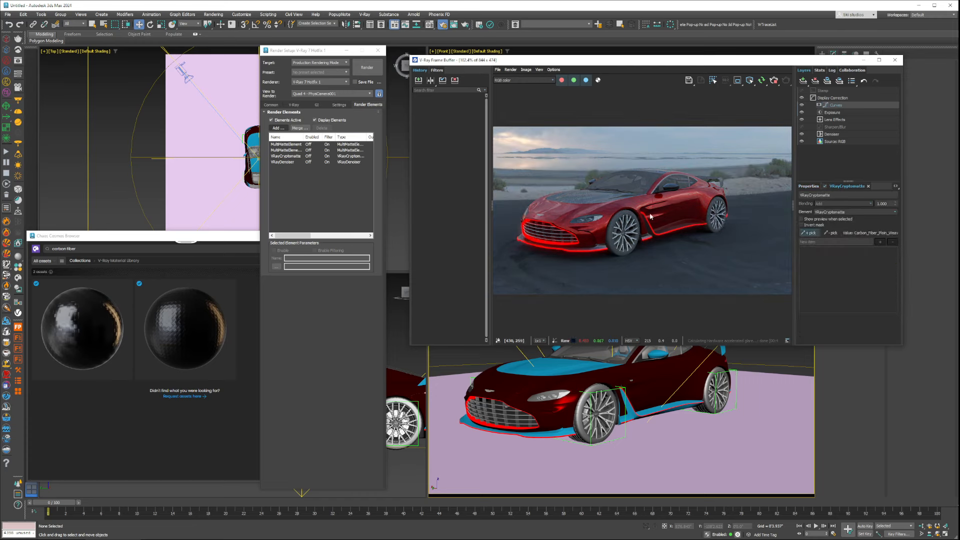
pyautogui.click(675, 205)
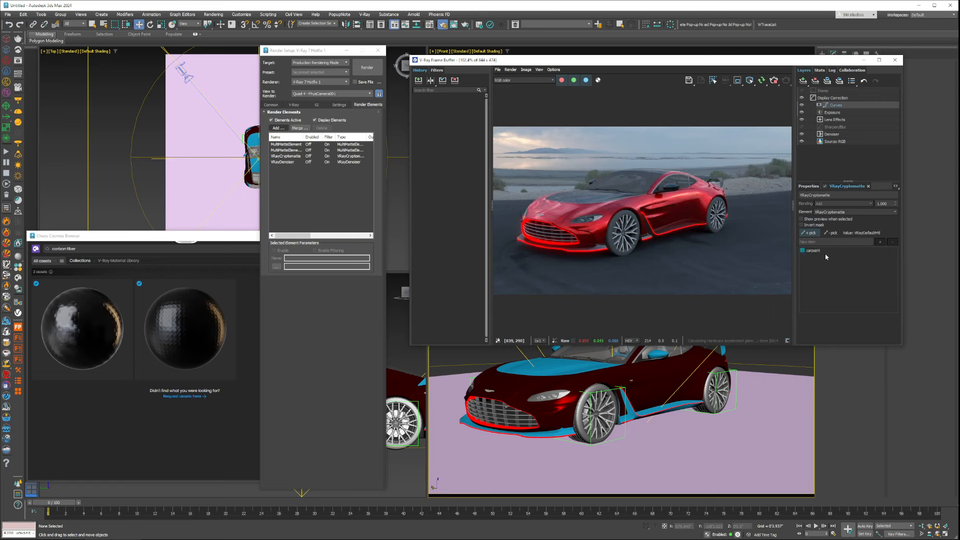
# Preview the car paint Cryptomatte mask, turn the preview off again, and compare the masked Curves layer off and on
pyautogui.click(821, 219)
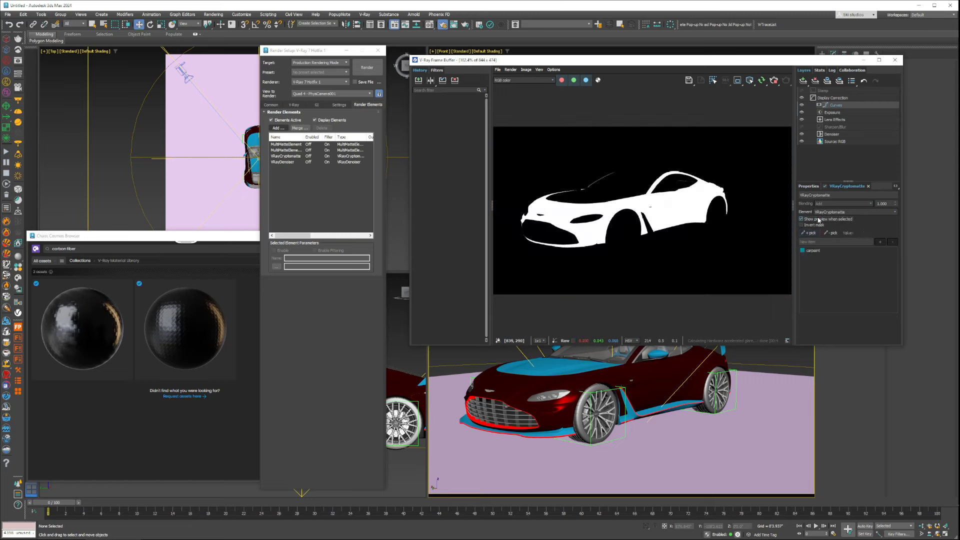
pyautogui.click(819, 220)
pyautogui.click(804, 105)
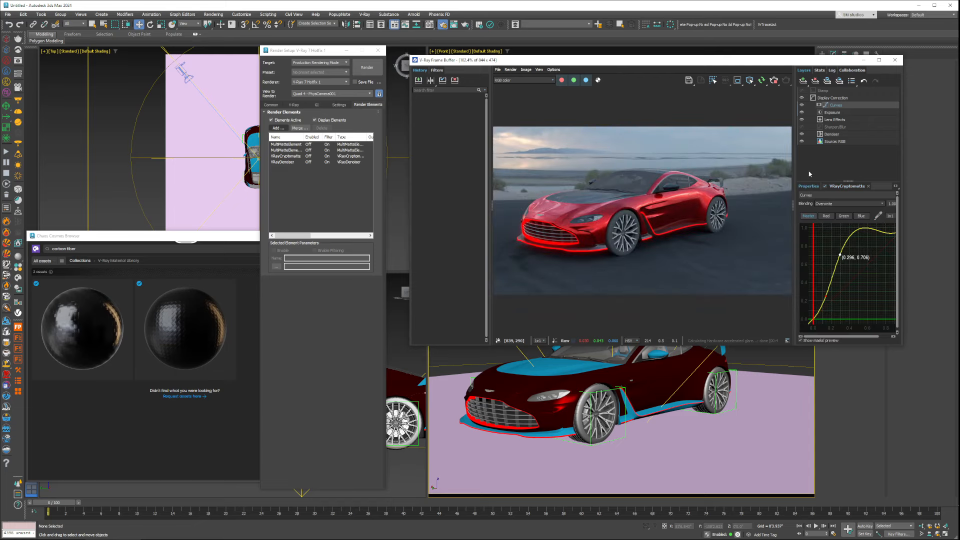
pyautogui.click(802, 106)
pyautogui.click(803, 106)
pyautogui.click(847, 186)
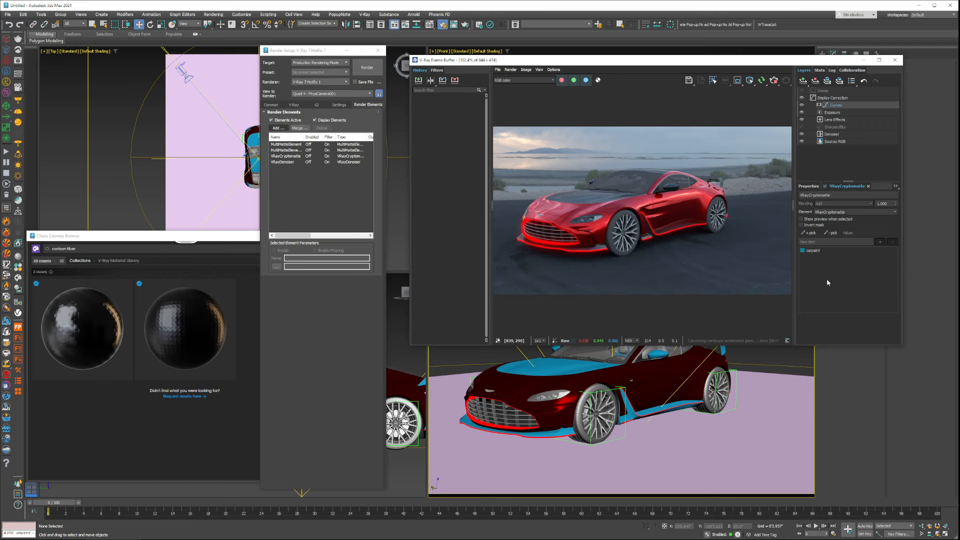
# Close the Chaos Cosmos browser and the frame buffer, and start a production render of the camera view
pyautogui.click(218, 470)
pyautogui.click(338, 235)
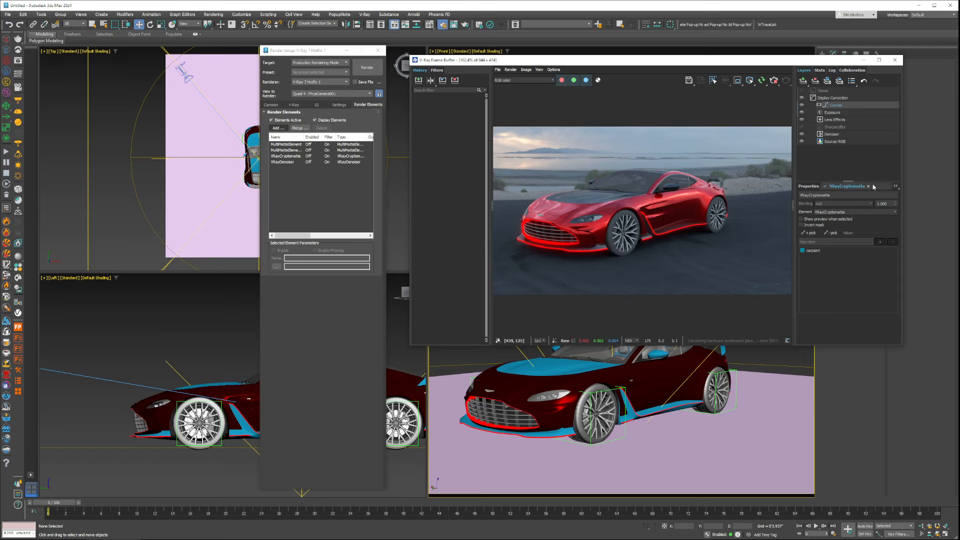
pyautogui.click(869, 164)
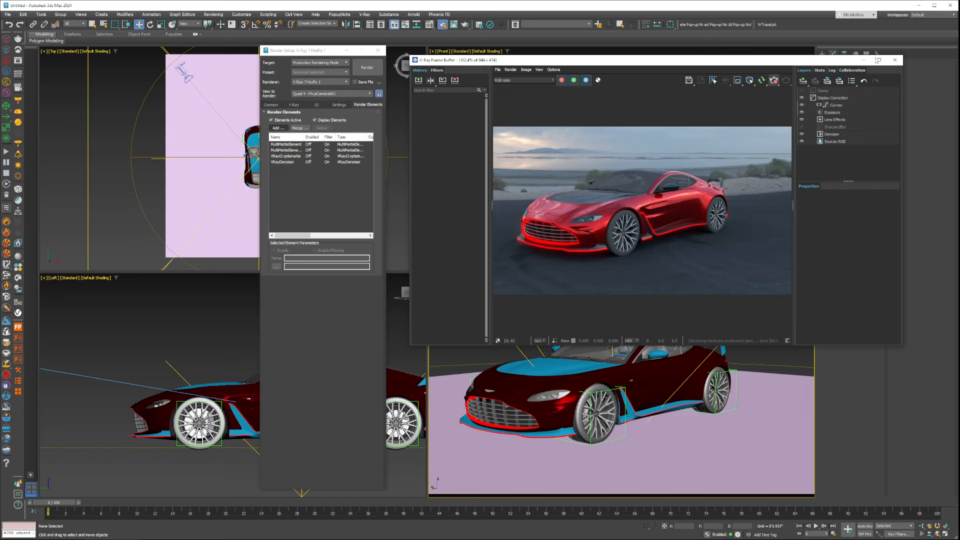
pyautogui.click(895, 60)
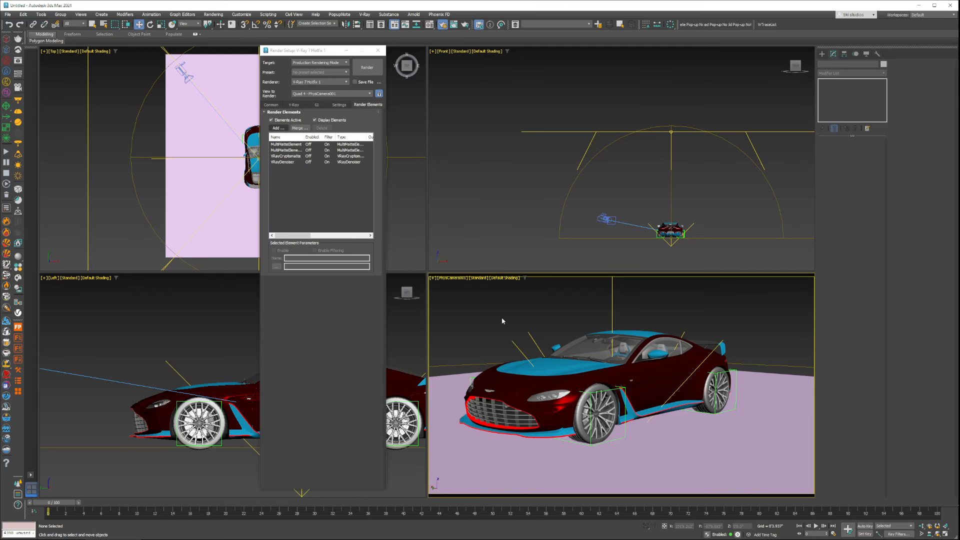
pyautogui.hotkey('shift', 'q')
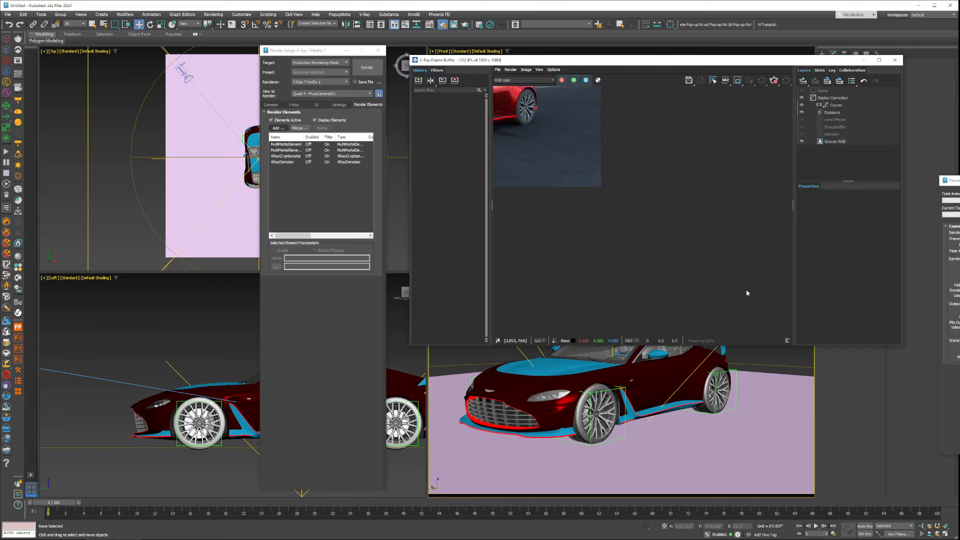
# Fit the render in the frame buffer, inspect the car's front up close, and store the result in the render history
pyautogui.doubleClick(651, 246)
pyautogui.doubleClick(660, 235)
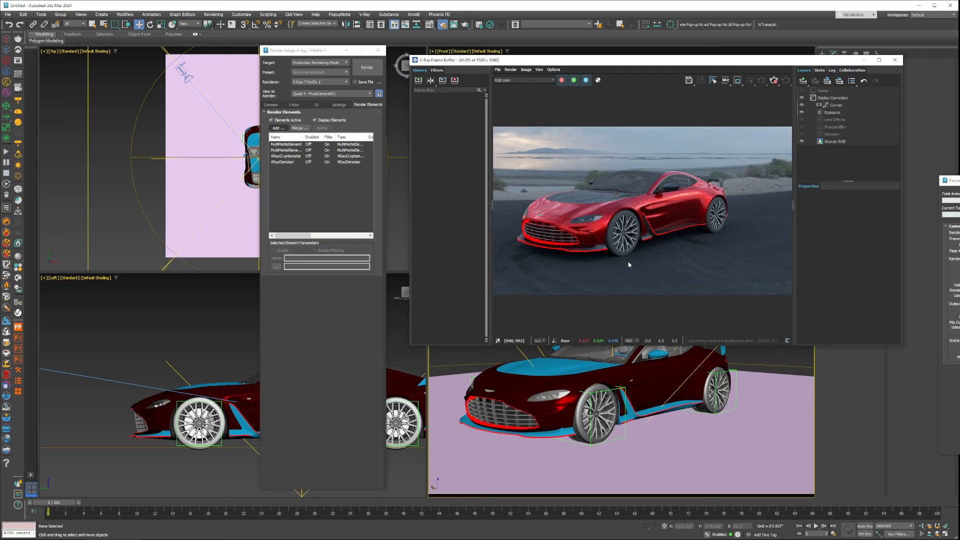
pyautogui.scroll(5, 576, 234)
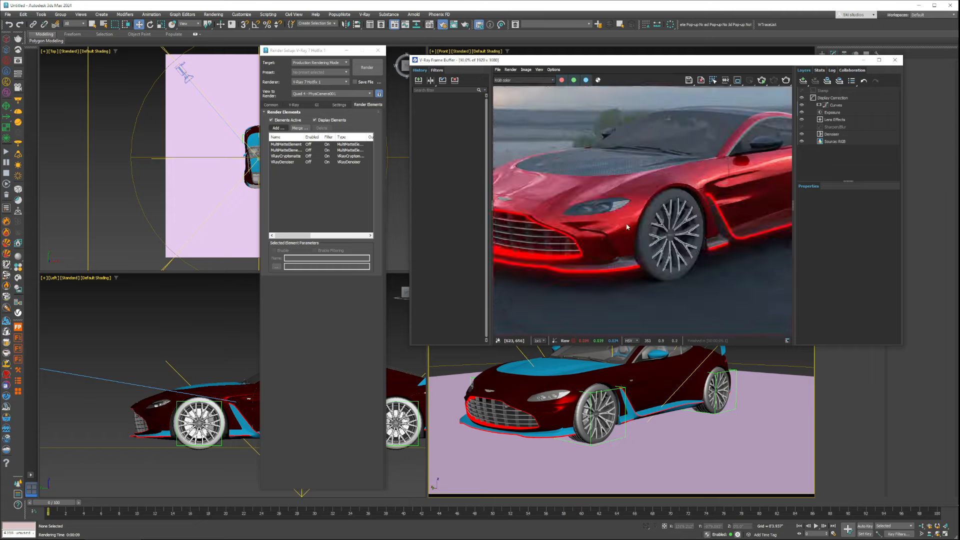
pyautogui.scroll(-5, 621, 208)
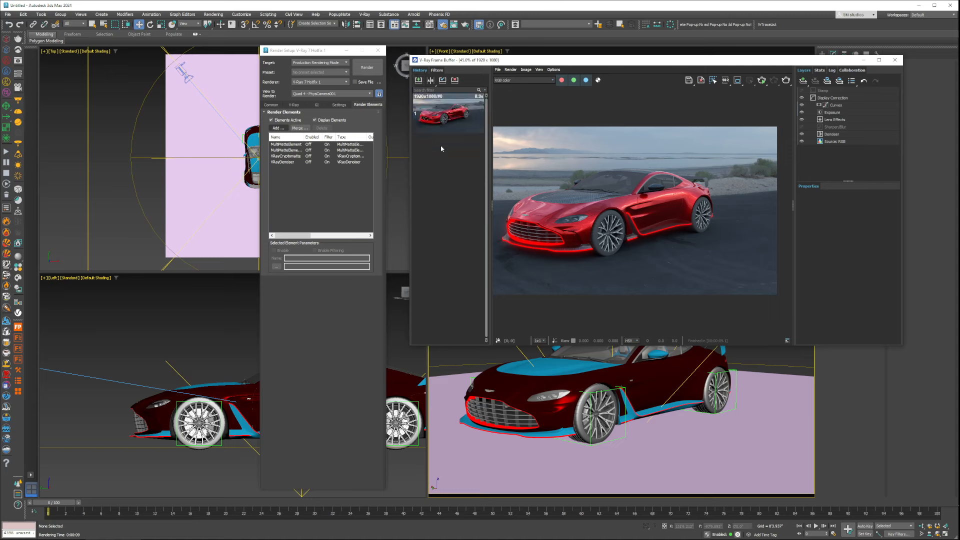
# Set the bucket sampler's max subdivs to 12, noise threshold to 0.008 and min shading rate to 4, and render again
pyautogui.click(294, 105)
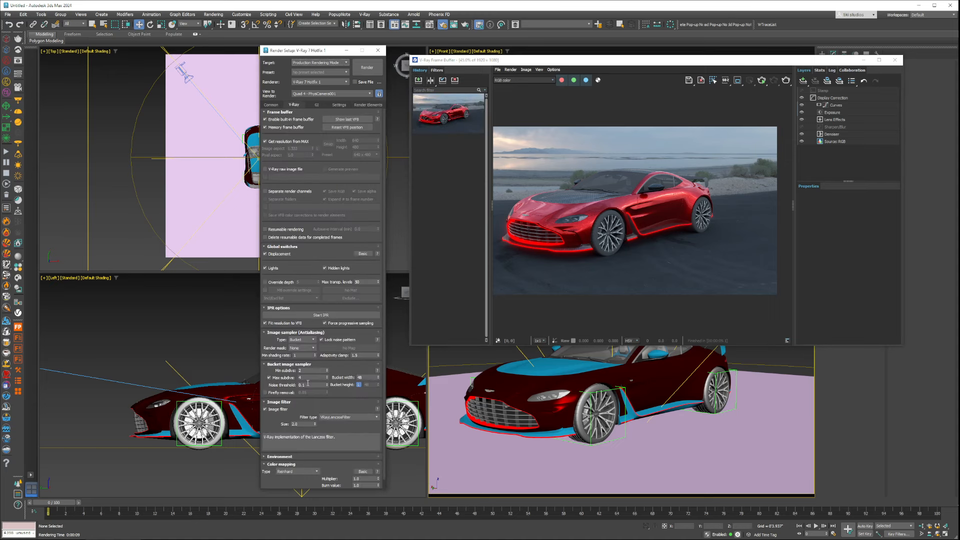
pyautogui.doubleClick(303, 378)
pyautogui.write('12')
pyautogui.press('Return')
pyautogui.click(312, 385)
pyautogui.write('0.008')
pyautogui.doubleClick(304, 355)
pyautogui.write('4')
pyautogui.press('Return')
pyautogui.hotkey('shift', 'q')
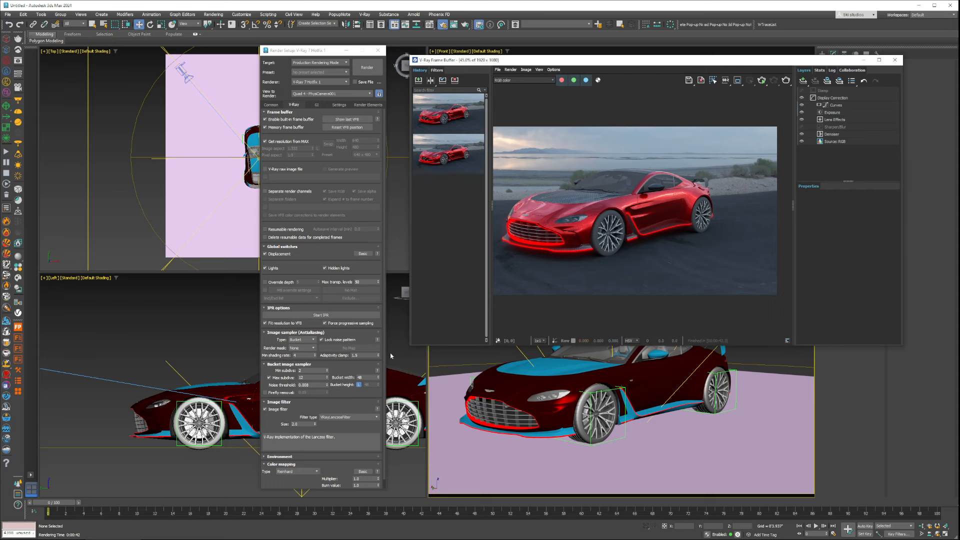
# Enlarge the frame buffer and compare the two stored renders by switching between them in the history
pyautogui.moveTo(409, 346); pyautogui.dragTo(115, 435)
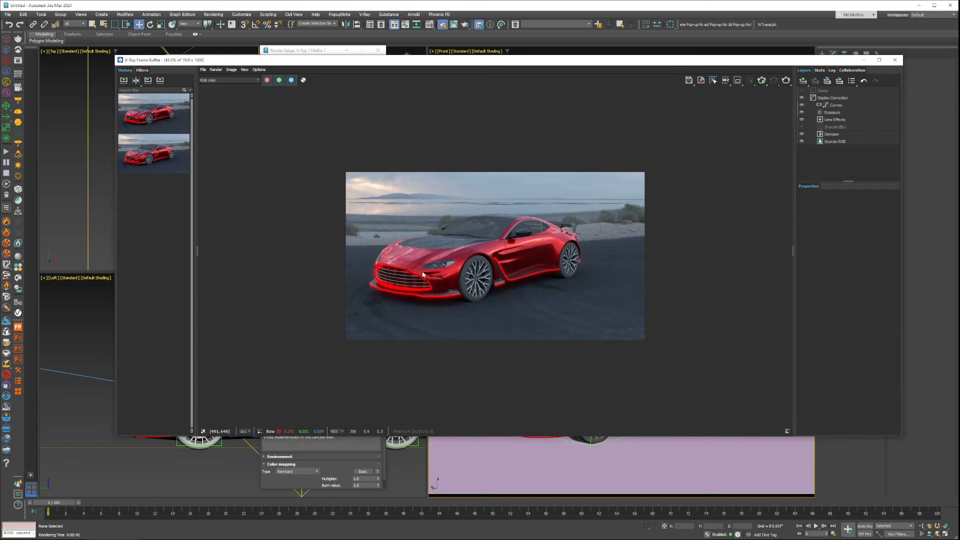
pyautogui.doubleClick(423, 274)
pyautogui.click(177, 153)
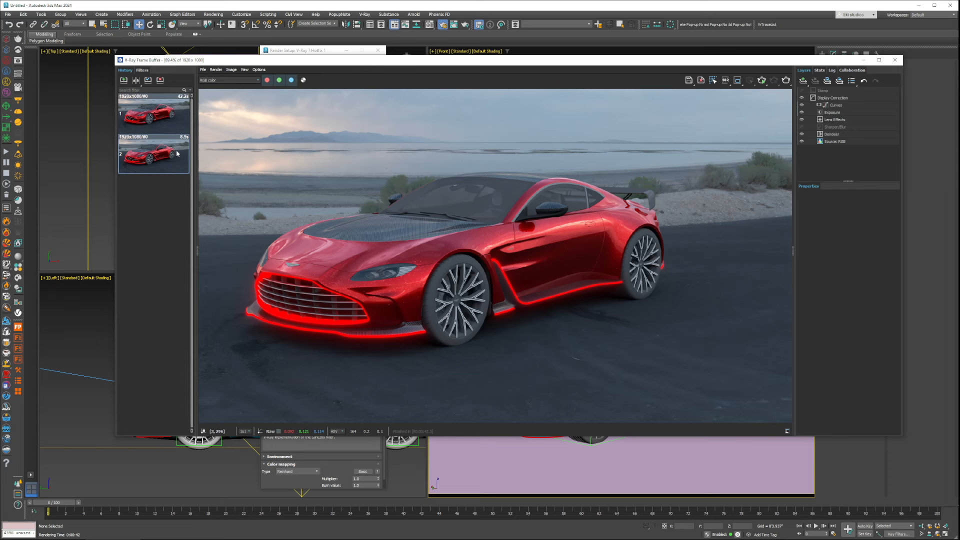
pyautogui.click(157, 118)
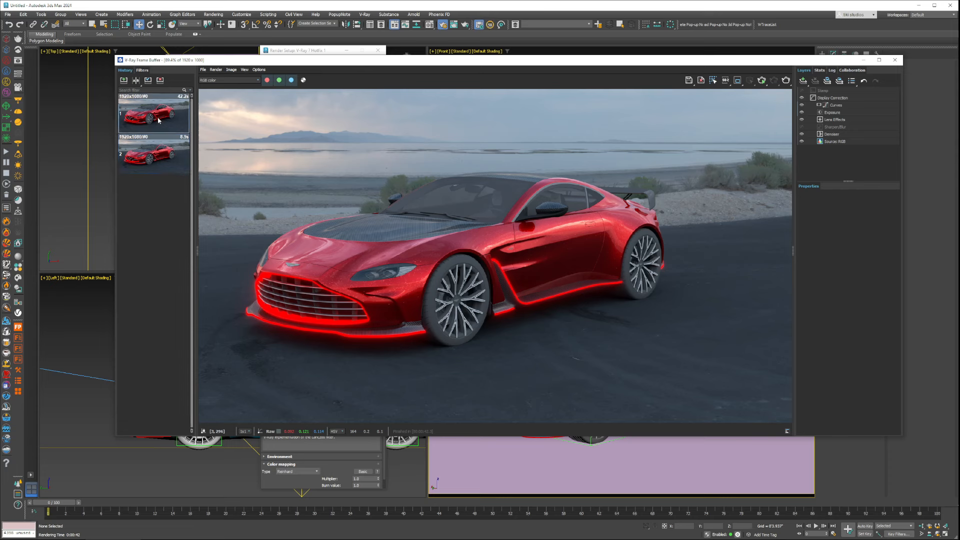
pyautogui.click(168, 167)
pyautogui.click(164, 118)
pyautogui.click(164, 145)
pyautogui.click(167, 121)
pyautogui.click(164, 148)
pyautogui.click(168, 122)
pyautogui.click(160, 159)
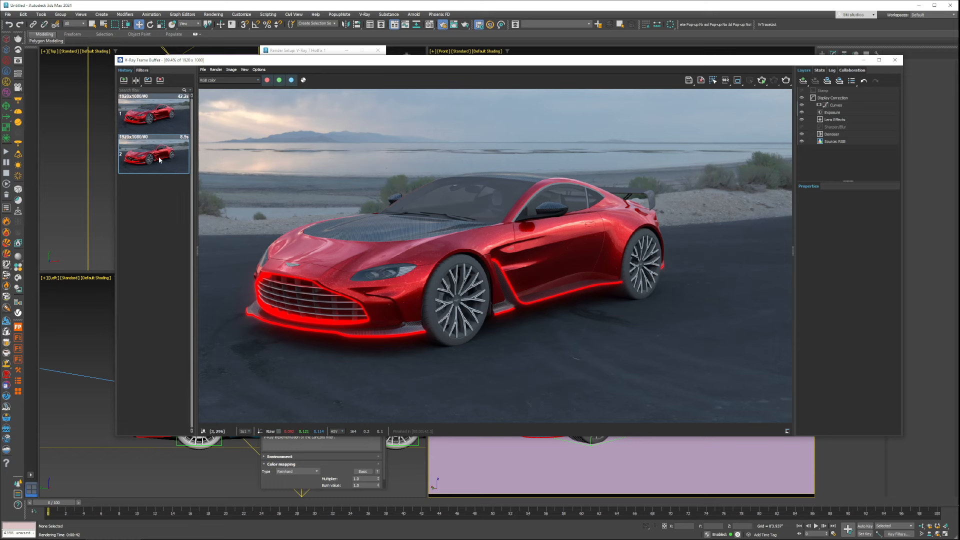
pyautogui.click(163, 127)
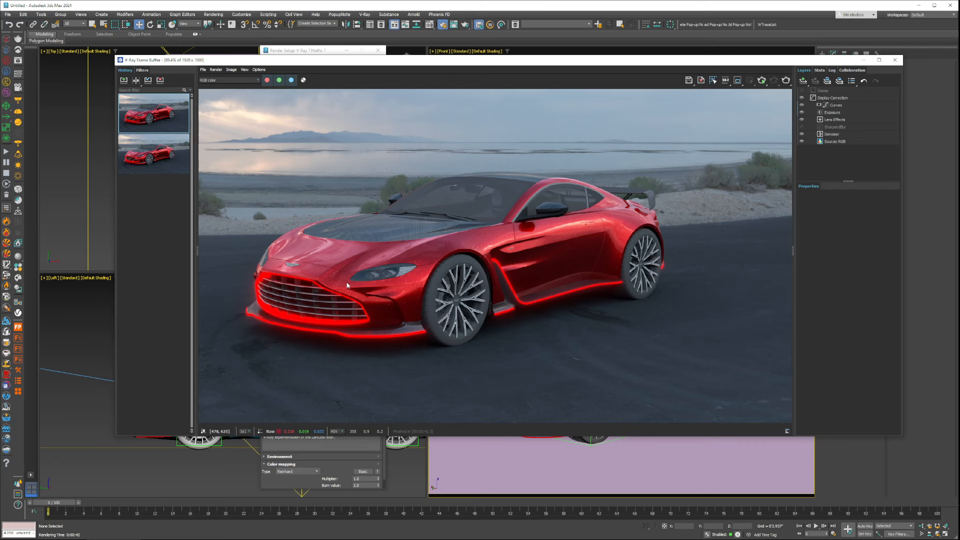
pyautogui.click(178, 157)
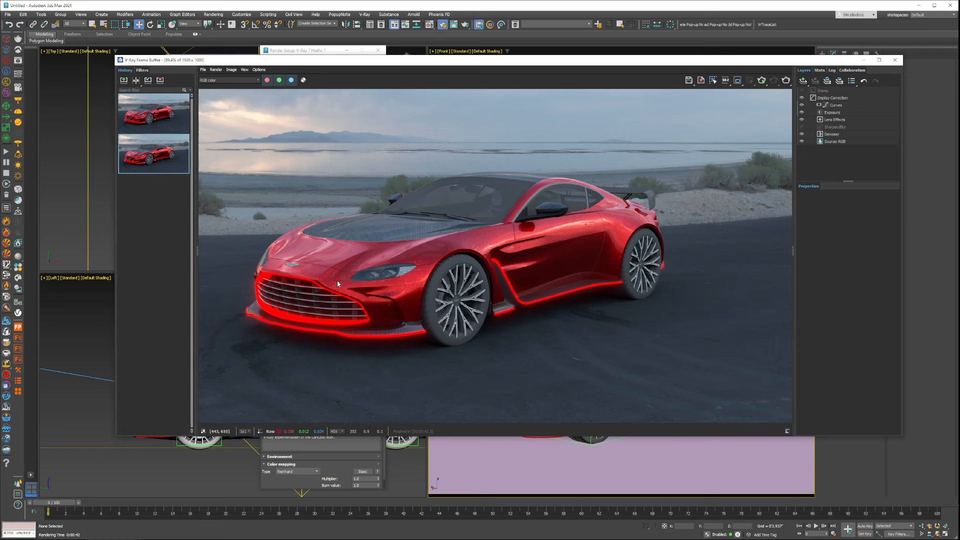
pyautogui.click(160, 156)
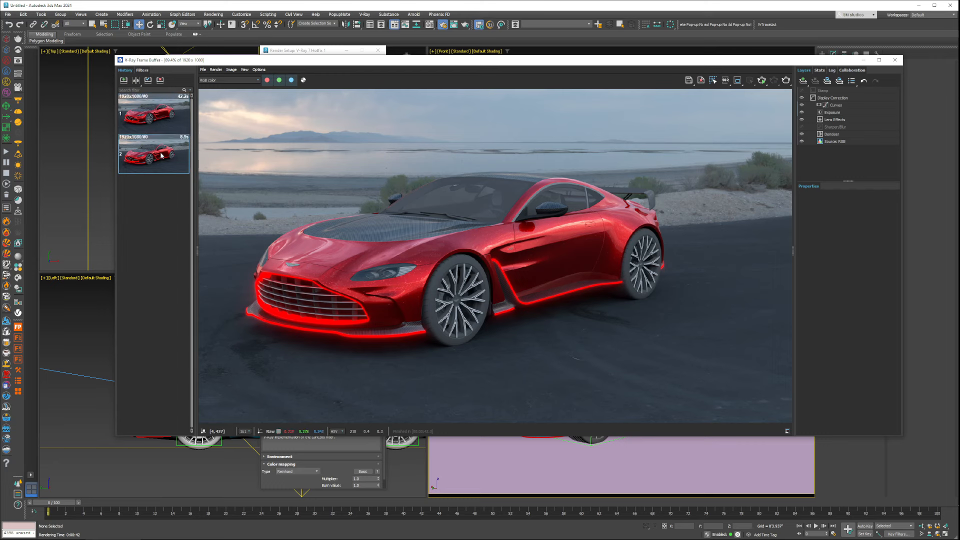
pyautogui.click(155, 117)
pyautogui.click(154, 156)
pyautogui.click(153, 116)
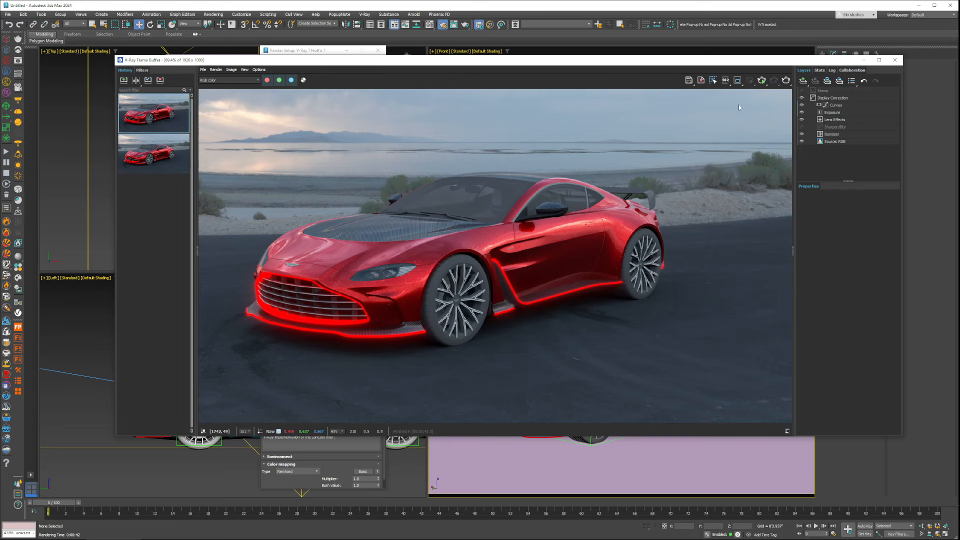
# Close the frame buffer and set max subdivs to 6, noise threshold to 0.008 and min shading rate to 1
pyautogui.click(895, 59)
pyautogui.click(305, 370)
pyautogui.doubleClick(312, 378)
pyautogui.write('6')
pyautogui.doubleClick(313, 386)
pyautogui.write('.0')
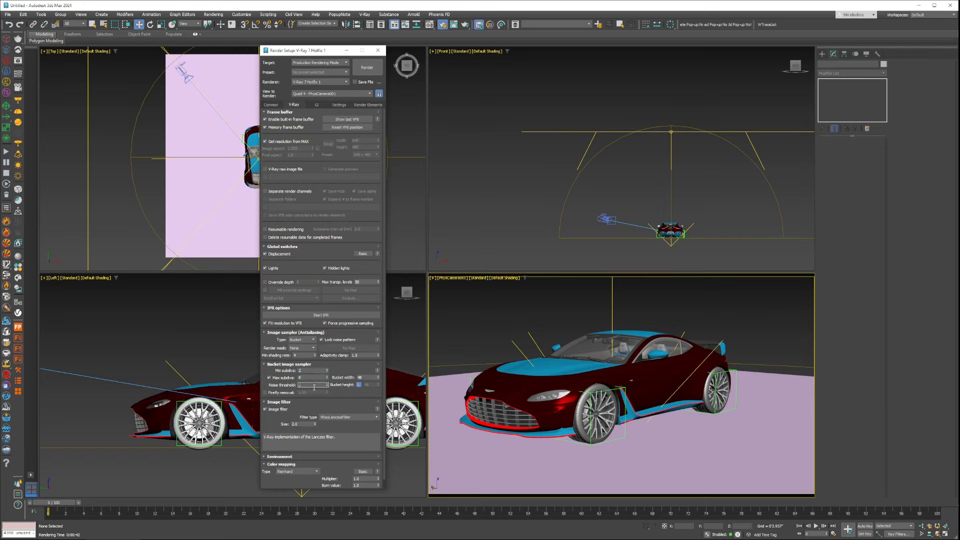
pyautogui.write('08')
pyautogui.doubleClick(301, 354)
pyautogui.write('1')
# Render the camera view with the reduced sampling settings and save the result to the history
pyautogui.click(539, 302)
pyautogui.hotkey('shift', 'q')
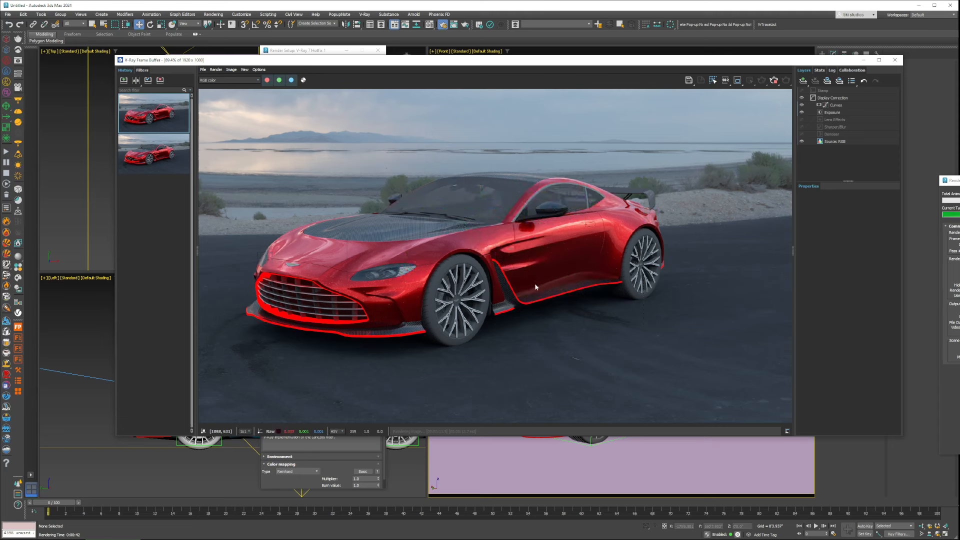
pyautogui.click(124, 80)
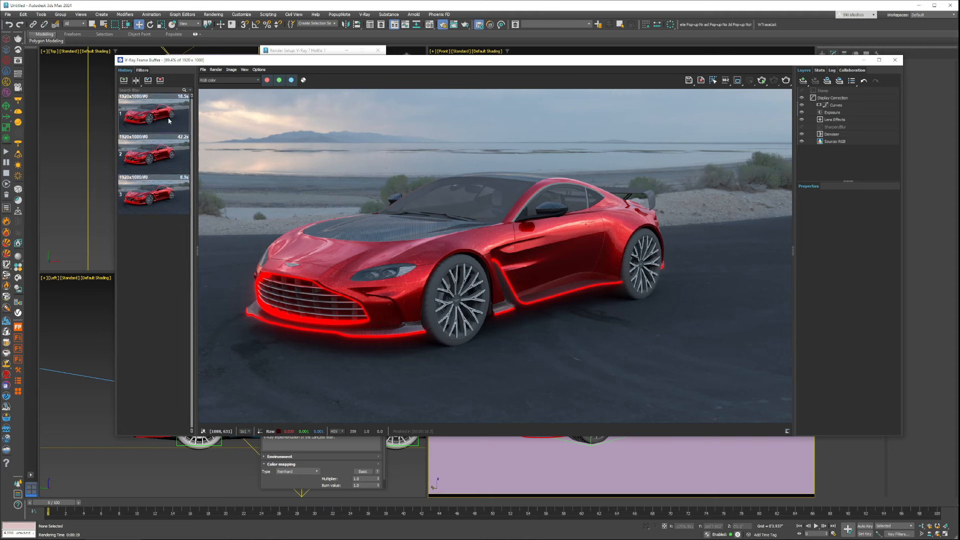
# Compare the newest render with the two earlier renders in the history
pyautogui.click(160, 168)
pyautogui.click(160, 126)
pyautogui.click(154, 160)
pyautogui.click(154, 119)
pyautogui.click(151, 159)
pyautogui.click(153, 126)
pyautogui.click(161, 203)
pyautogui.click(160, 128)
pyautogui.click(161, 201)
pyautogui.click(160, 130)
pyautogui.click(160, 200)
pyautogui.click(160, 160)
pyautogui.click(161, 126)
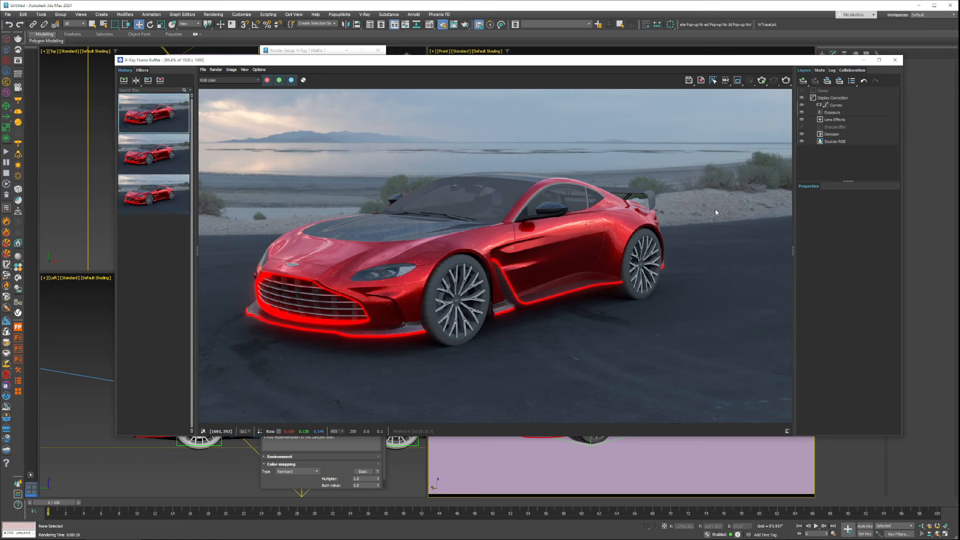
# Compare the three stored renders while switching the Denoiser layer off and on, and close the frame buffer
pyautogui.click(802, 135)
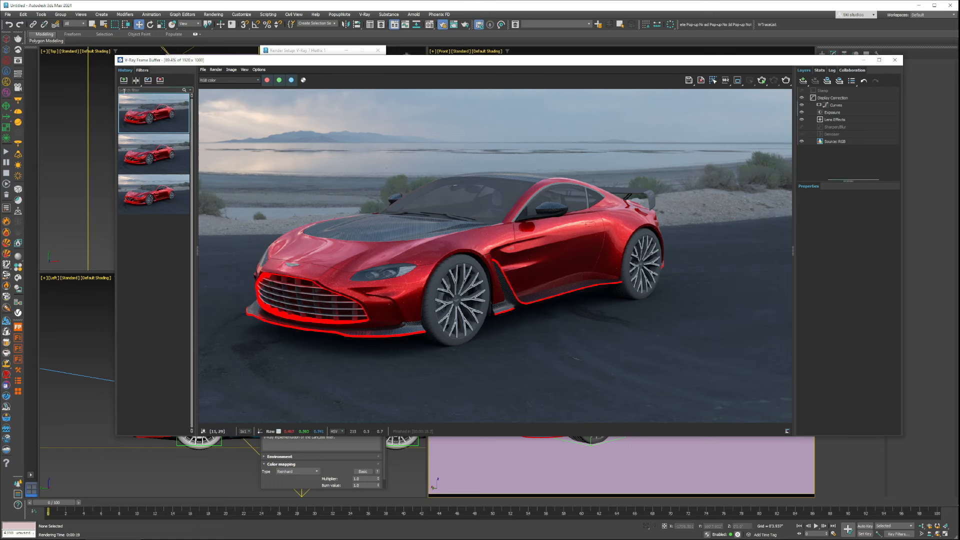
pyautogui.click(153, 195)
pyautogui.click(802, 134)
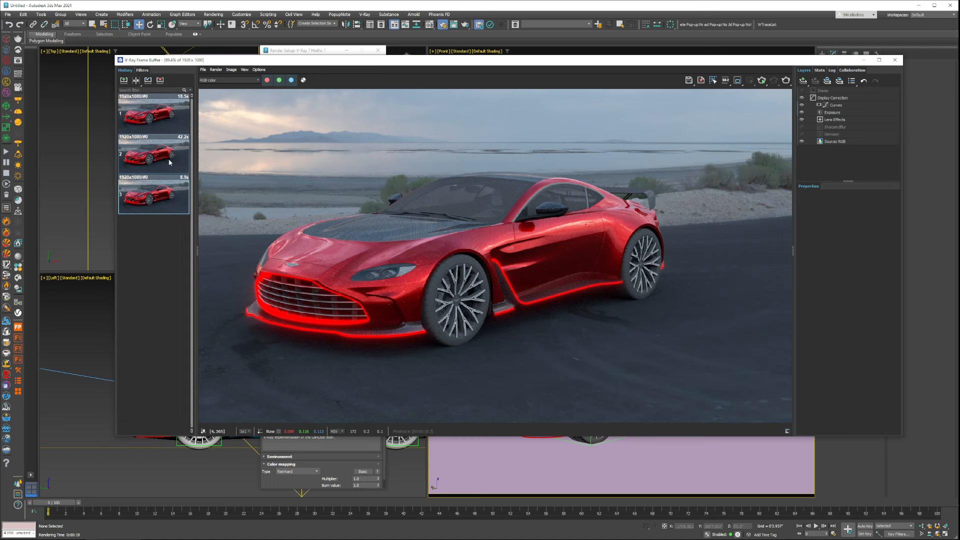
pyautogui.click(154, 154)
pyautogui.click(801, 134)
pyautogui.click(802, 134)
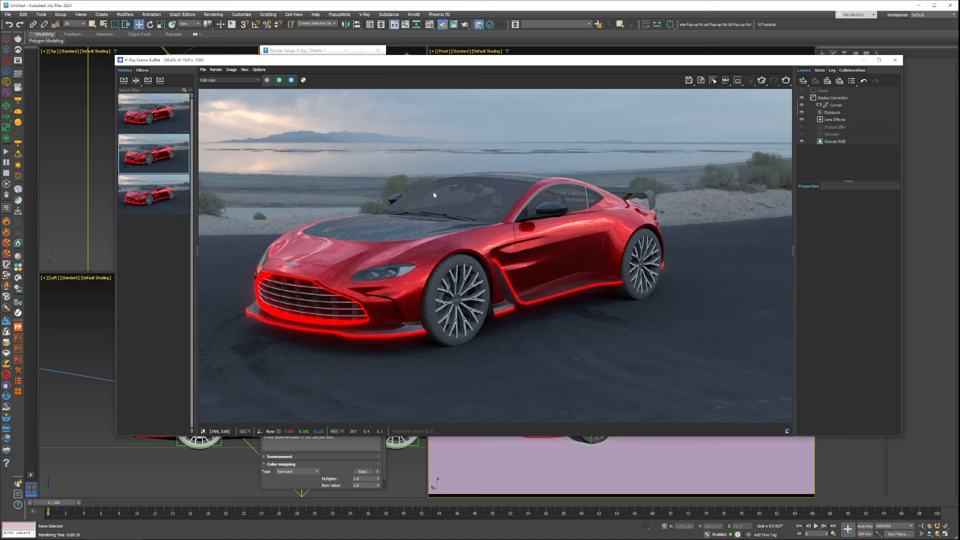
pyautogui.click(154, 113)
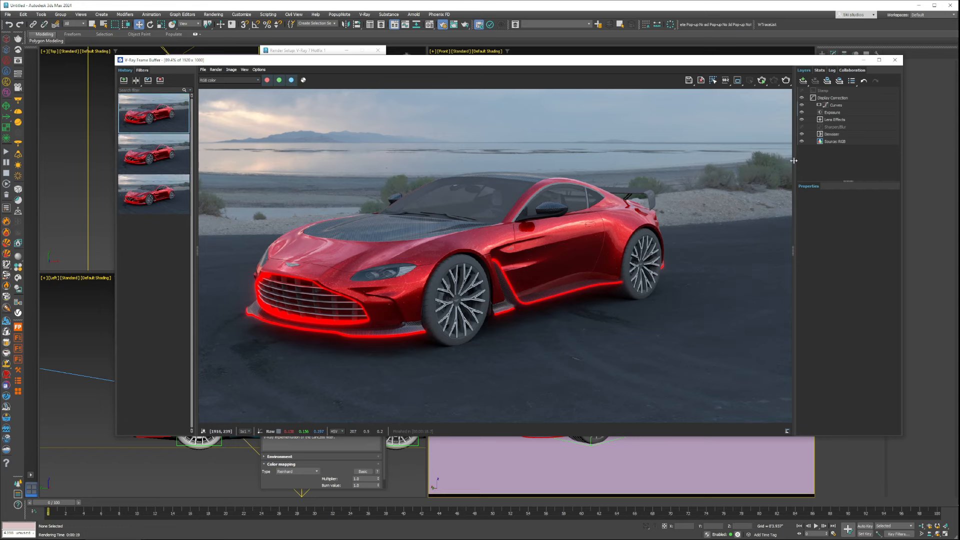
pyautogui.click(801, 134)
pyautogui.click(894, 60)
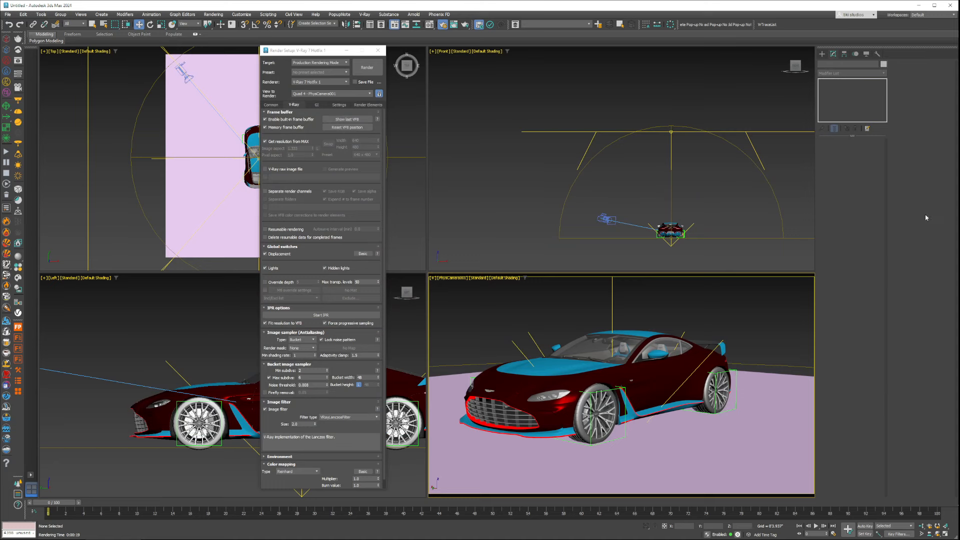